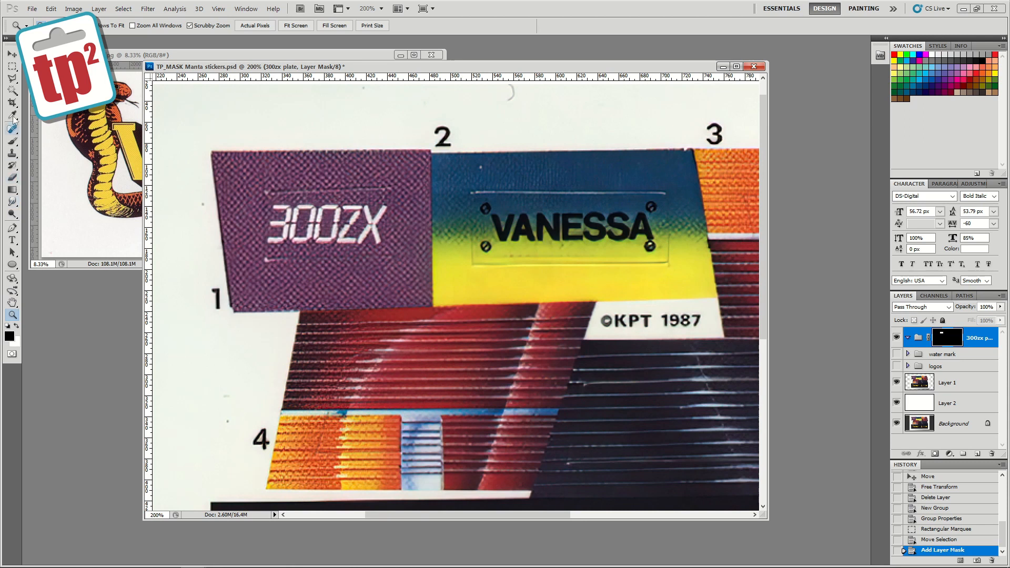
# - Create a new layer inside the 300zx plate group and set the foreground colour to purple
pyautogui.click(259, 196)
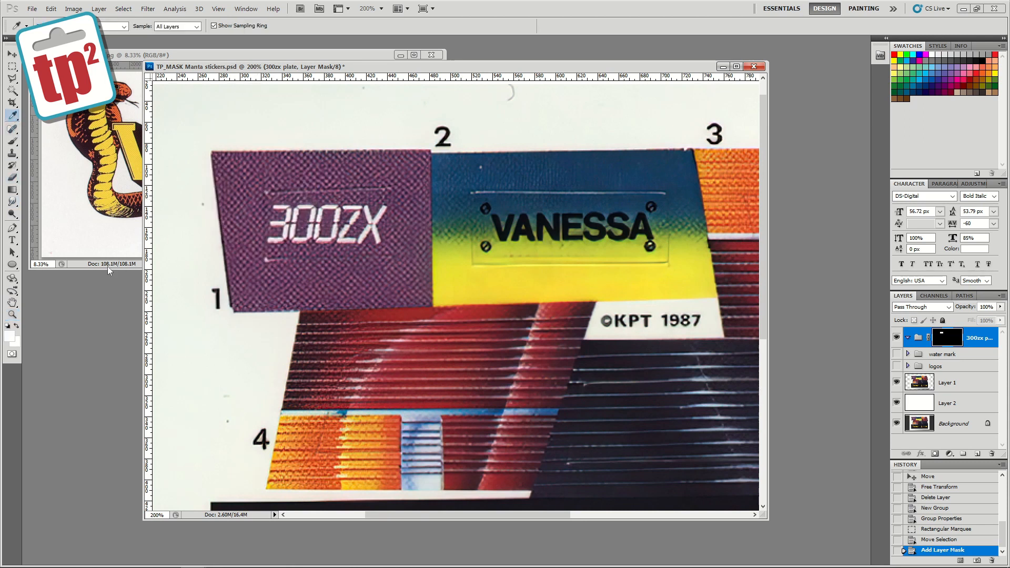
pyautogui.click(977, 453)
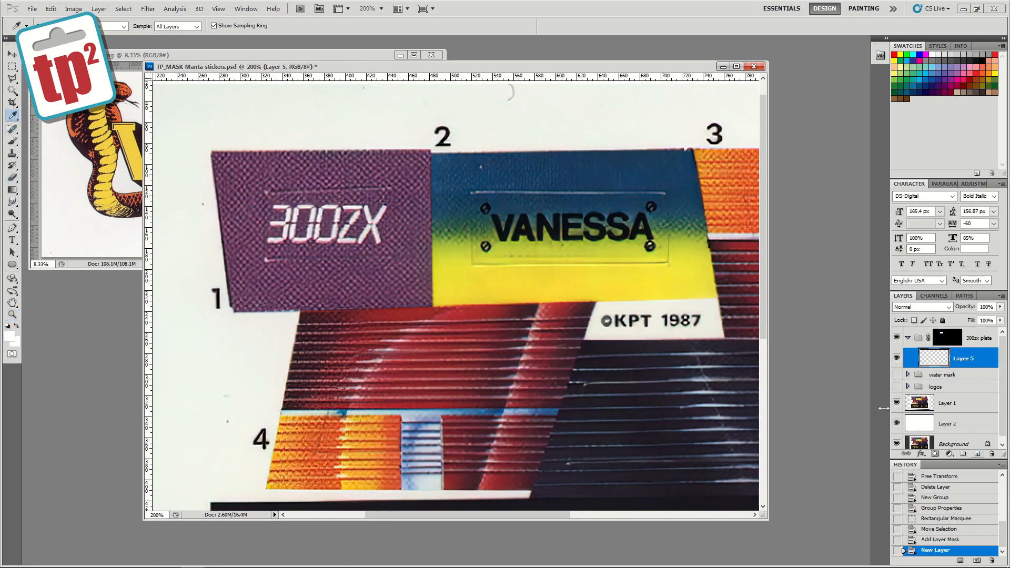
pyautogui.click(399, 208)
pyautogui.click(9, 337)
pyautogui.moveTo(743, 408); pyautogui.dragTo(755, 403)
pyautogui.click(923, 346)
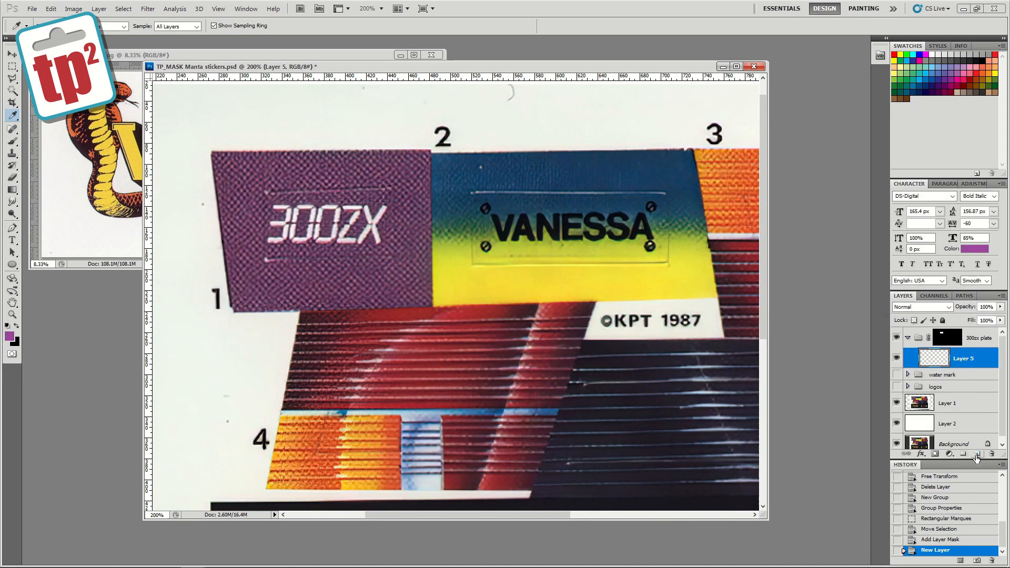
# - Fill a rectangle around the 300ZX lettering with purple on the new layer, then hide that layer
pyautogui.click(12, 67)
pyautogui.moveTo(236, 175); pyautogui.dragTo(429, 281)
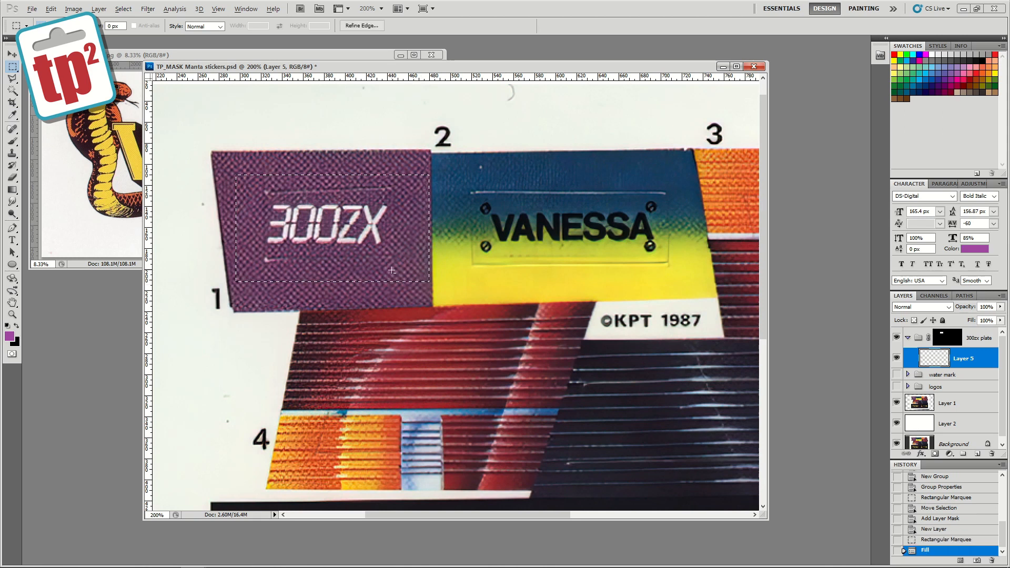
pyautogui.hotkey('alt', 'BackSpace')
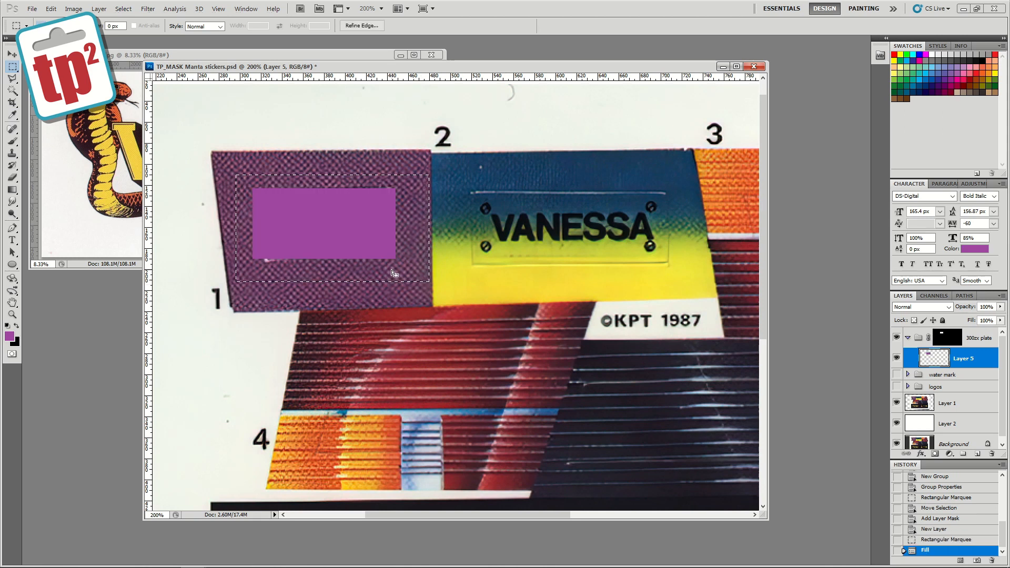
pyautogui.click(896, 358)
pyautogui.hotkey('ctrl', 'd')
# - Add the white text "300ZX" in DS-Digital Bold Italic over the original 300ZX lettering
pyautogui.click(8, 326)
pyautogui.click(16, 326)
pyautogui.click(12, 240)
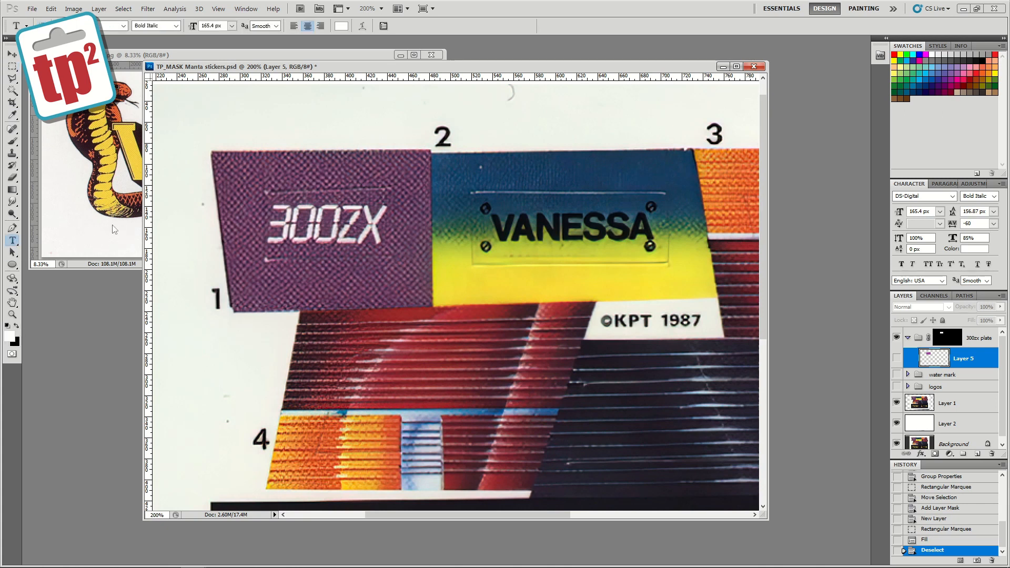
pyautogui.click(293, 234)
pyautogui.write('3')
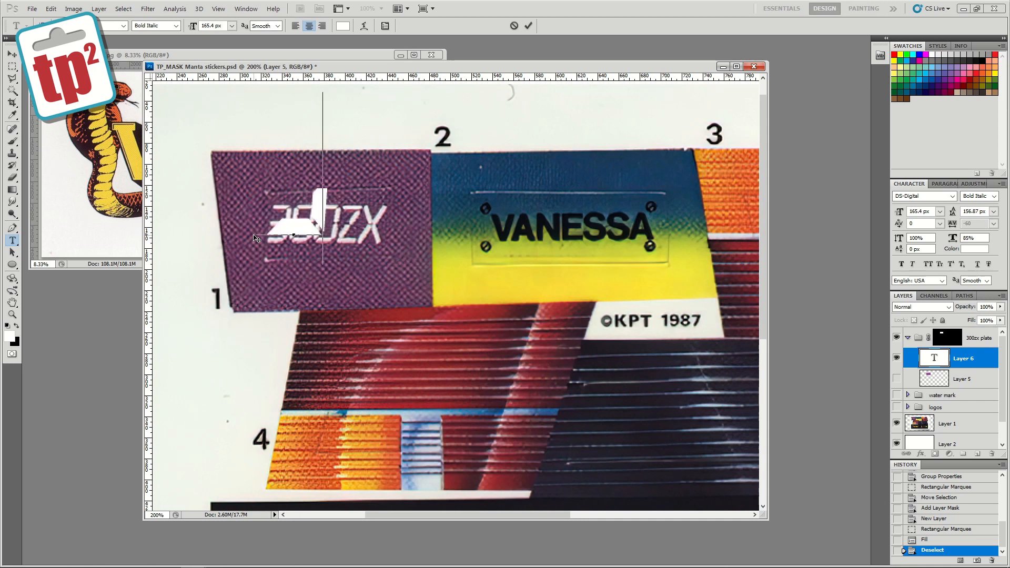
pyautogui.write('00Zx')
pyautogui.hotkey('ctrl', 'Return')
pyautogui.press('v')
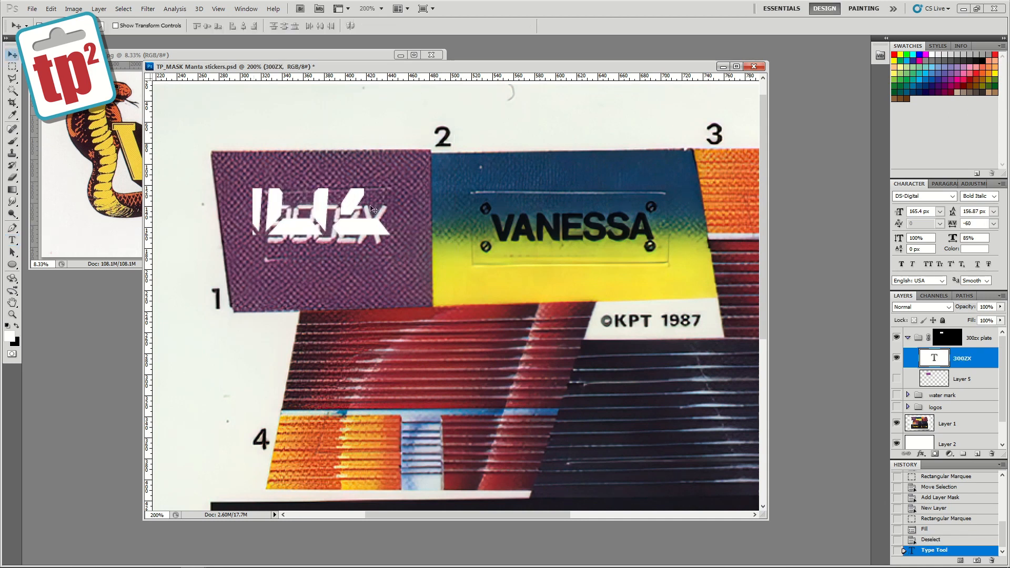
# - Scale the 300ZX text proportionally to about 36% and fit it over the original lettering
pyautogui.hotkey('ctrl', 't')
pyautogui.moveTo(461, 266); pyautogui.dragTo(387, 254)
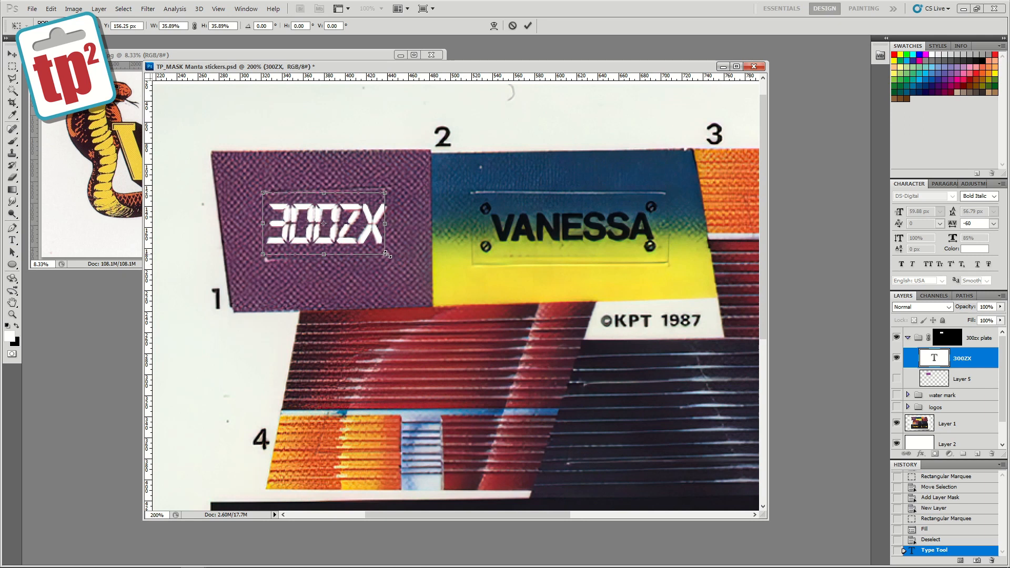
pyautogui.press('Return')
# - Skew the 300ZX text horizontally by about -4.3° and nudge it left to match the original slant
pyautogui.click(50, 9)
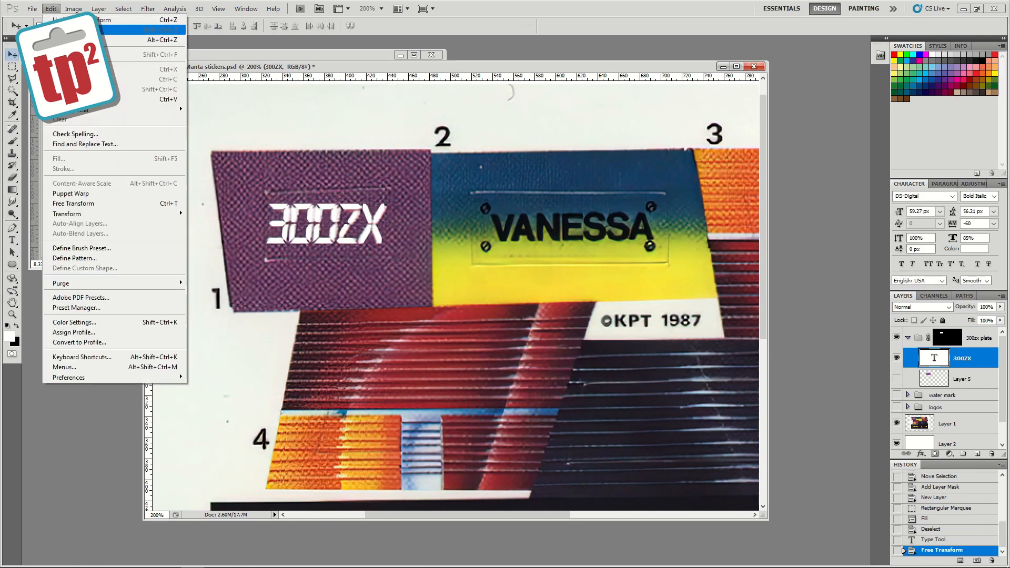
pyautogui.moveTo(158, 213)
pyautogui.click(202, 248)
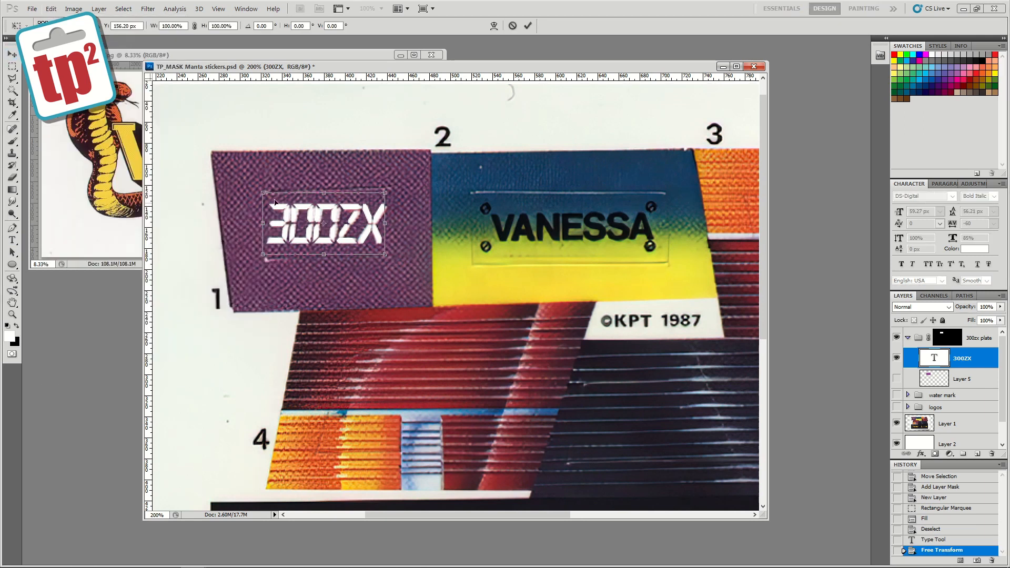
pyautogui.moveTo(324, 193); pyautogui.dragTo(331, 196)
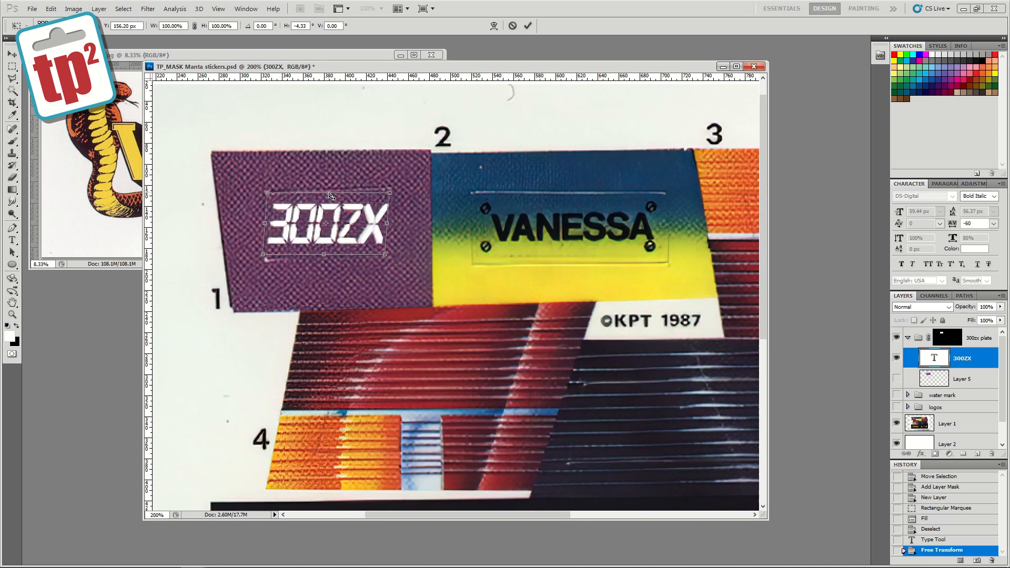
pyautogui.press('Return')
pyautogui.press('v')
pyautogui.press('Left')
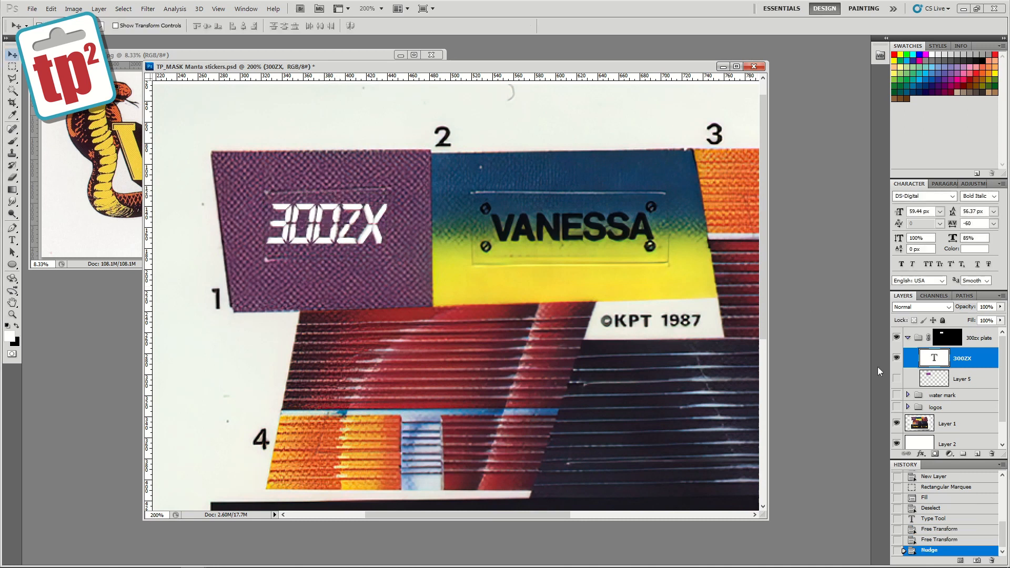
# - Show the purple fill layer behind the 300ZX text and nudge the text slightly further left
pyautogui.click(896, 380)
pyautogui.press('Left')
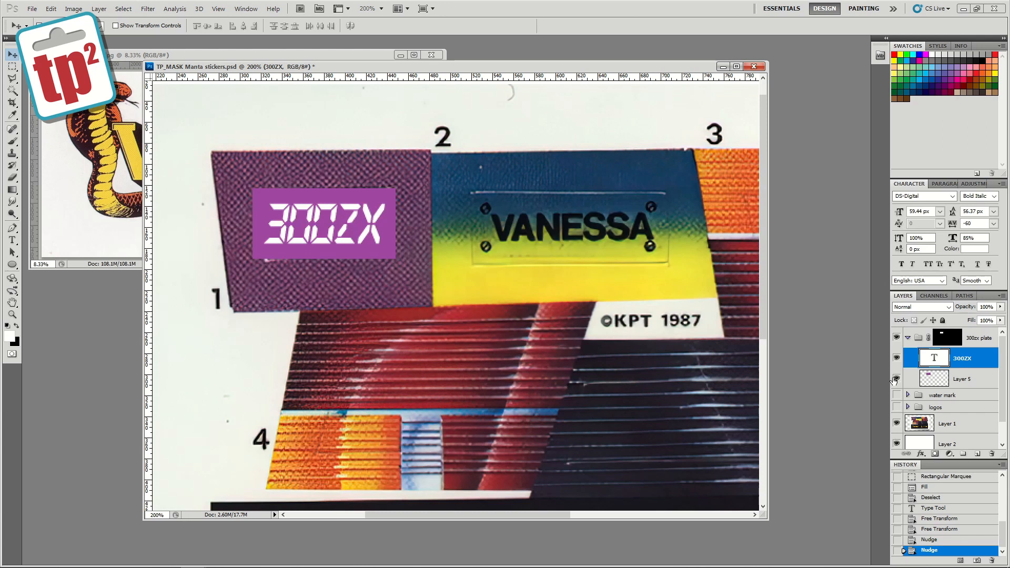
pyautogui.click(907, 338)
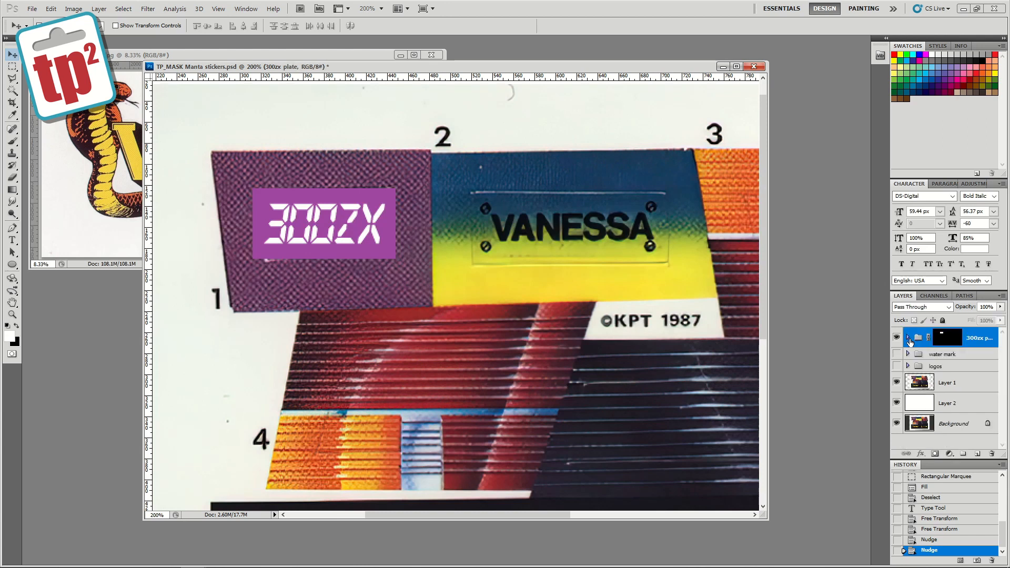
# - Create a new layer group named "vanessa" above the 300zx plate group
pyautogui.moveTo(612, 283); pyautogui.dragTo(523, 270)
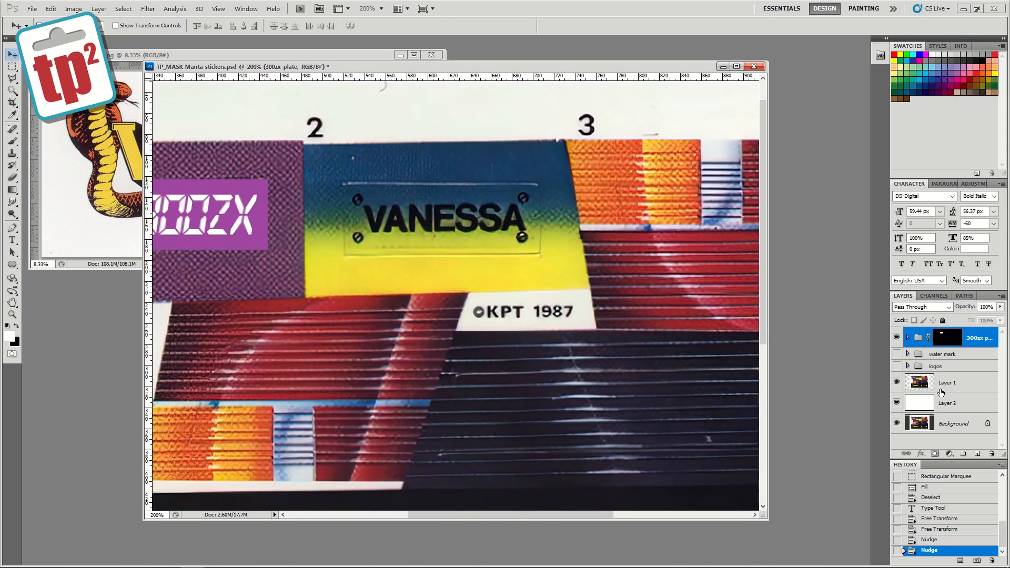
pyautogui.click(962, 456)
pyautogui.doubleClick(940, 333)
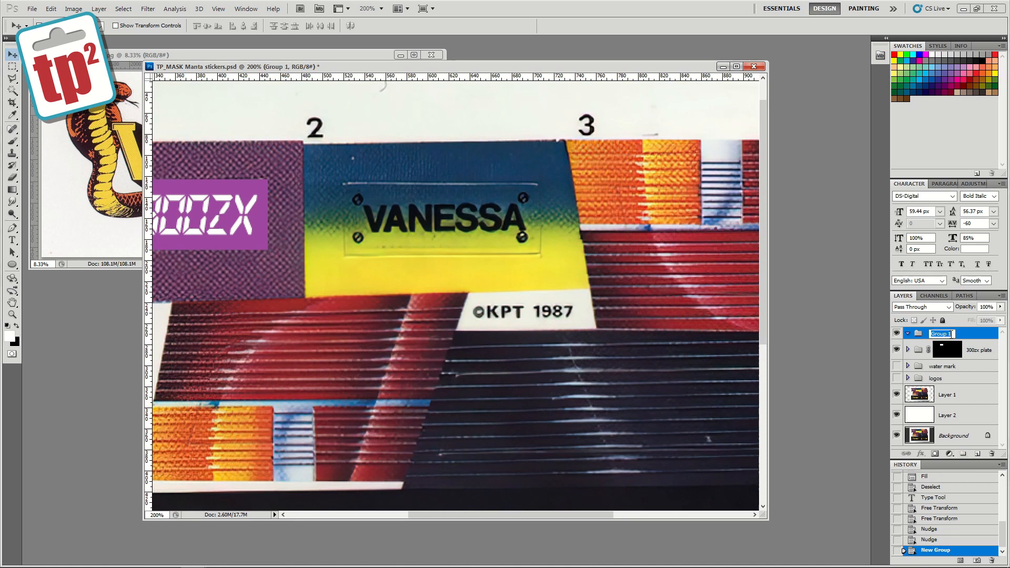
pyautogui.write('vanessa')
pyautogui.press('Return')
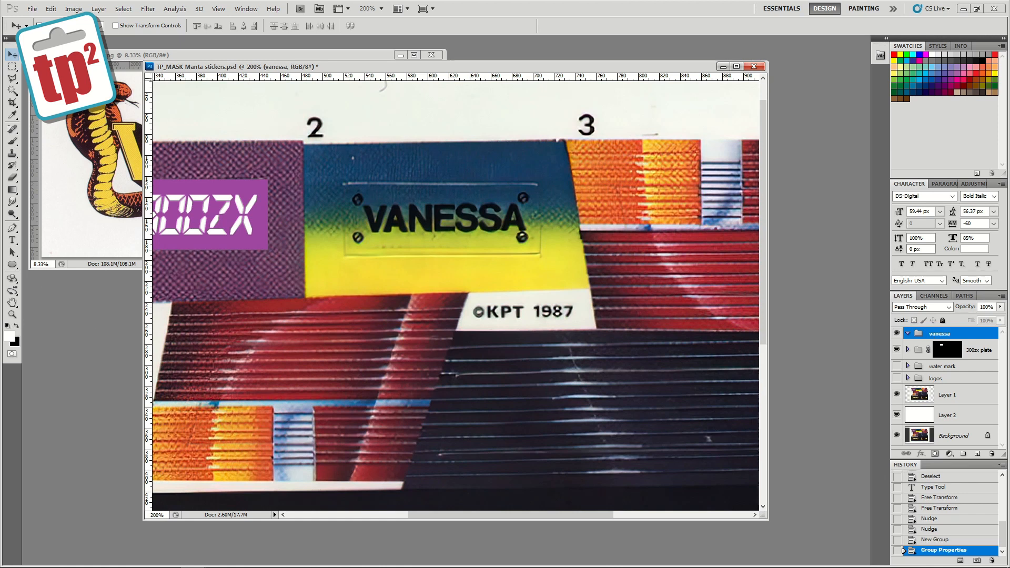
# - Mask the vanessa group to a rectangle matching the embossed plate outline around the VANESSA lettering
pyautogui.press('m')
pyautogui.moveTo(340, 181); pyautogui.dragTo(541, 256)
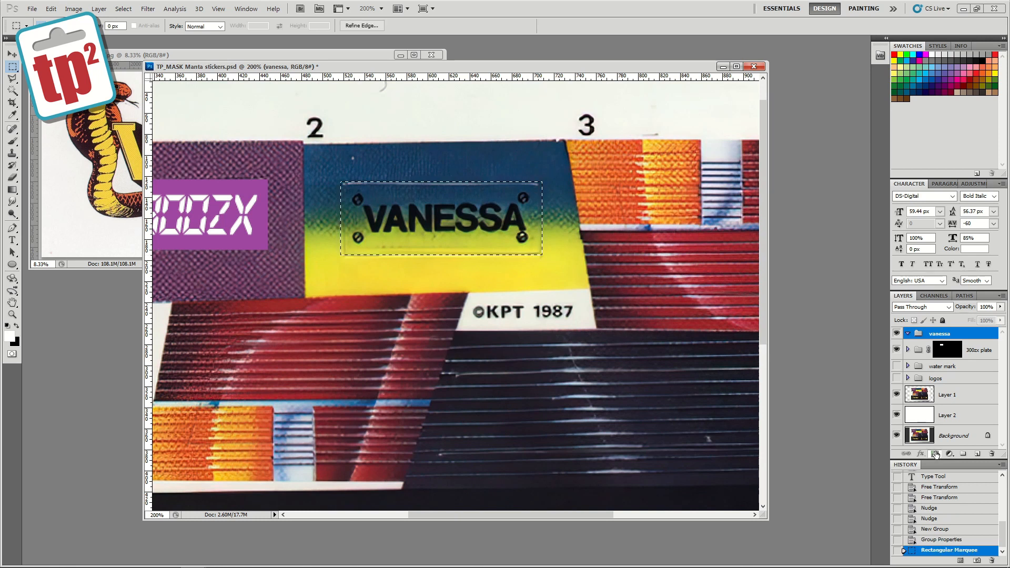
pyautogui.click(935, 455)
# - Add the white text "VANESSA" inside the vanessa group over the original plate lettering
pyautogui.click(7, 326)
pyautogui.click(12, 240)
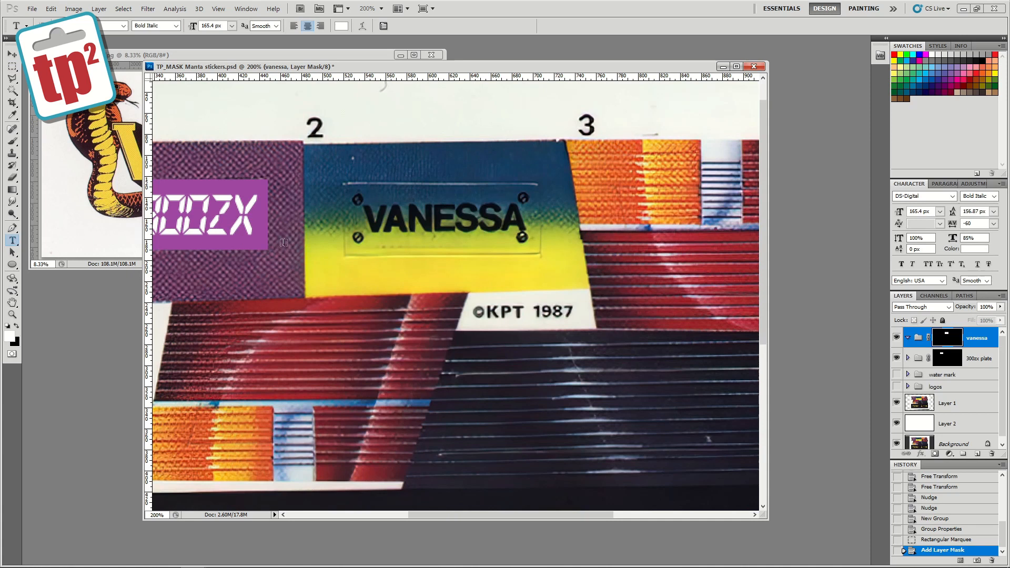
pyautogui.click(371, 237)
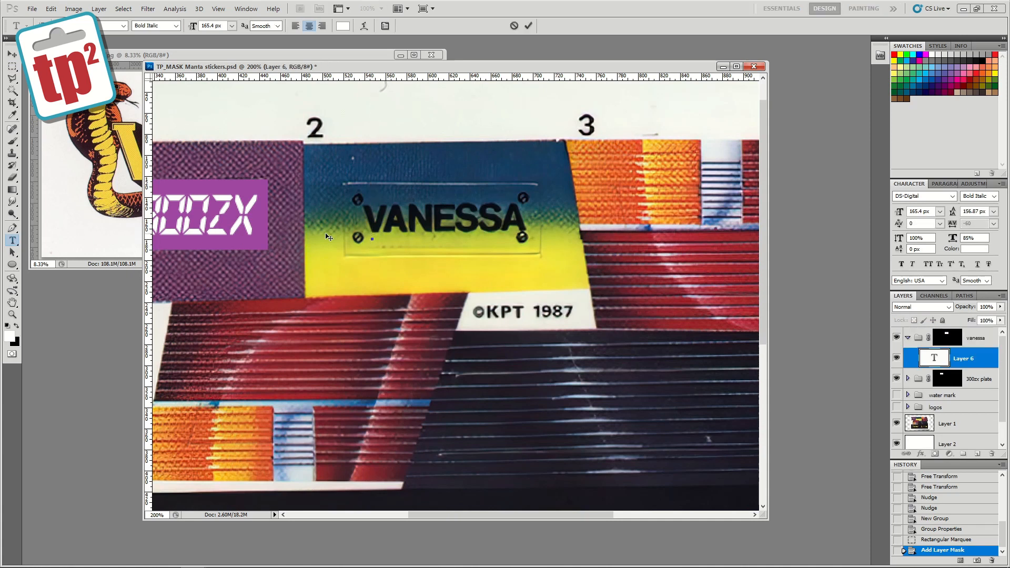
pyautogui.write('VA')
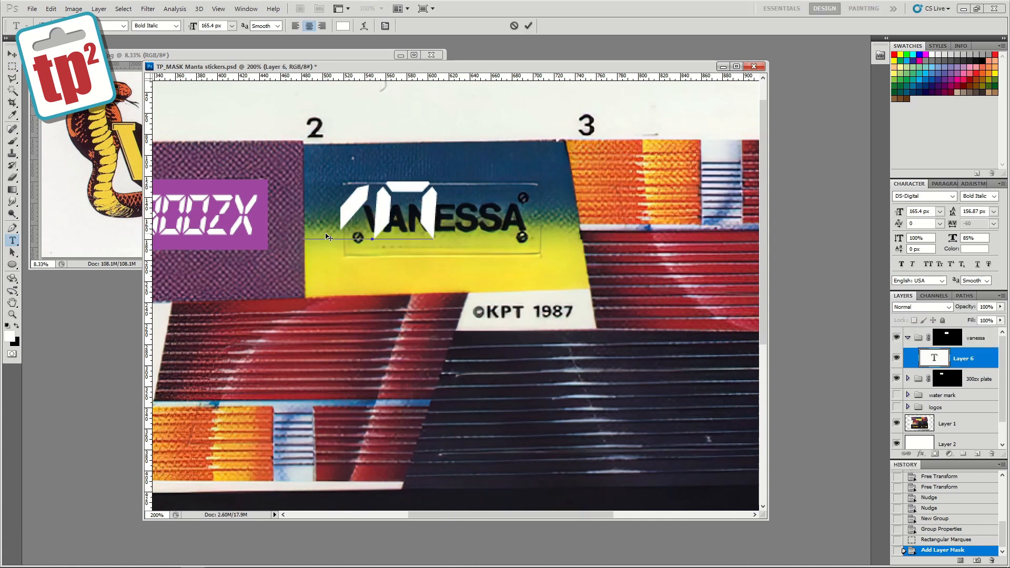
pyautogui.write('NESS')
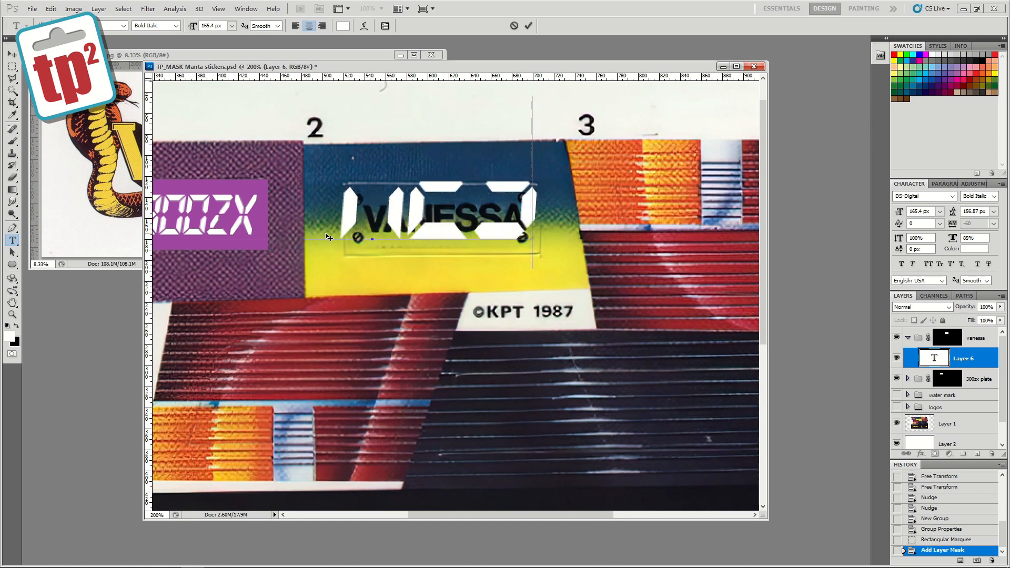
pyautogui.write('A')
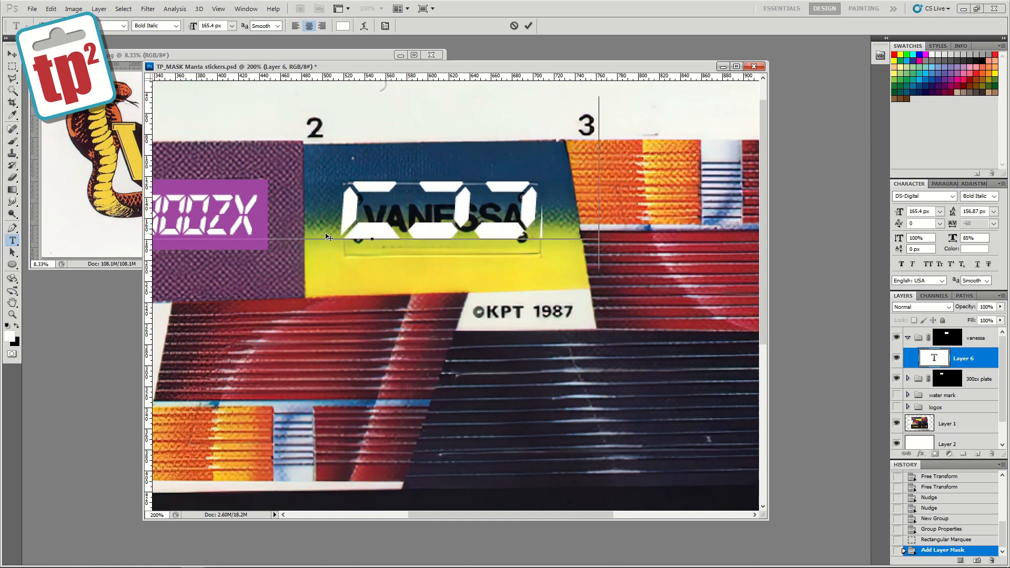
pyautogui.hotkey('ctrl', 'Return')
# - Scale the VANESSA text proportionally to about 30% so the whole word fits inside the plate
pyautogui.hotkey('ctrl', 't')
pyautogui.moveTo(607, 270); pyautogui.dragTo(459, 231)
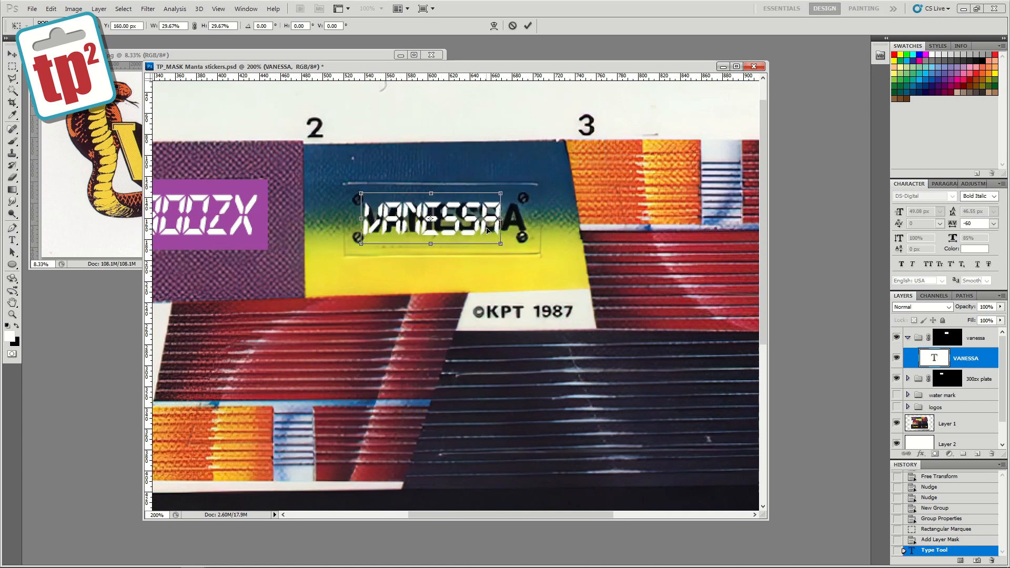
pyautogui.press('Return')
# - Change the VANESSA text's font to Arial
pyautogui.click(927, 196)
pyautogui.write('Hemi Head 426')
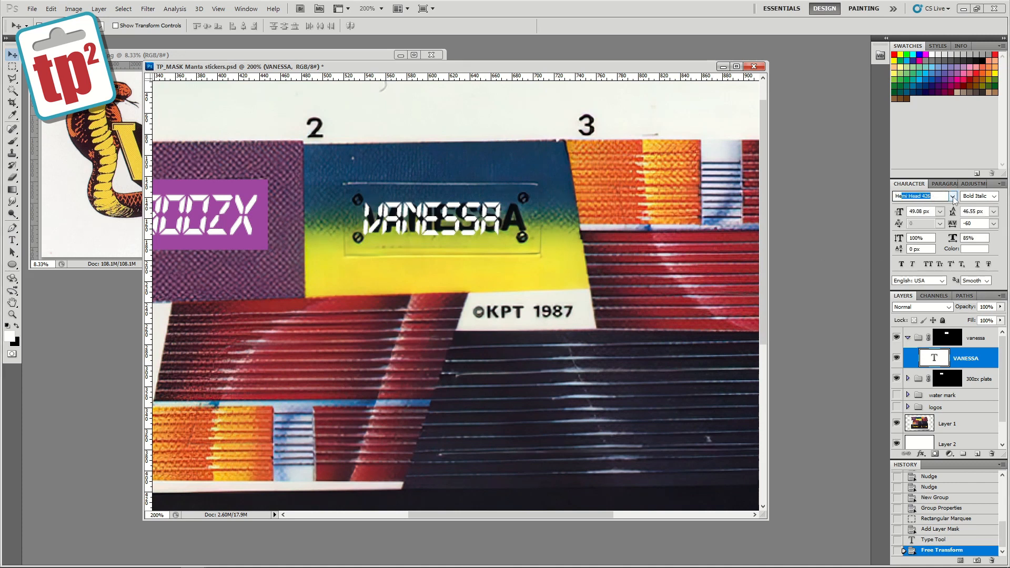
pyautogui.click(952, 197)
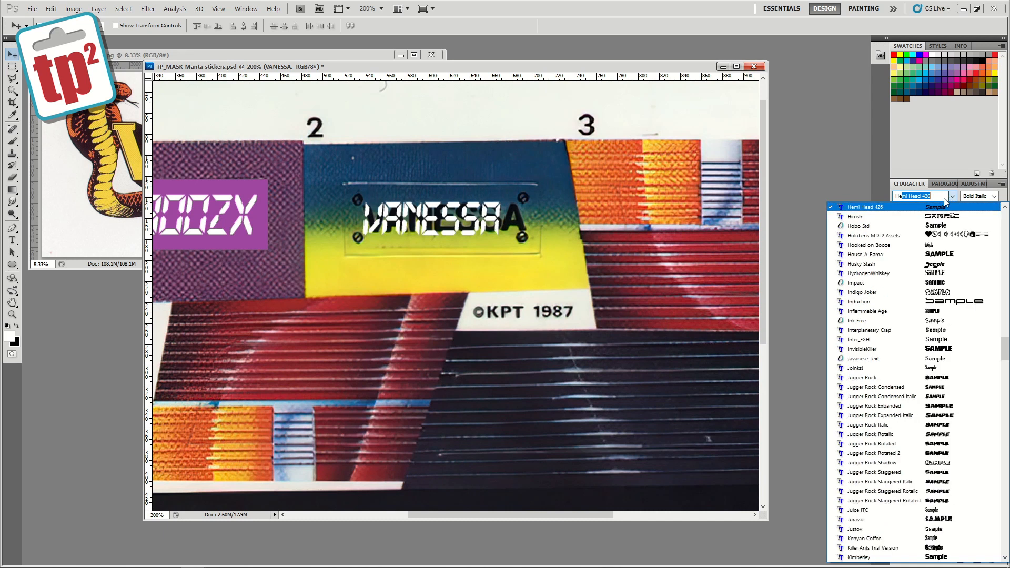
pyautogui.click(937, 199)
pyautogui.write('4')
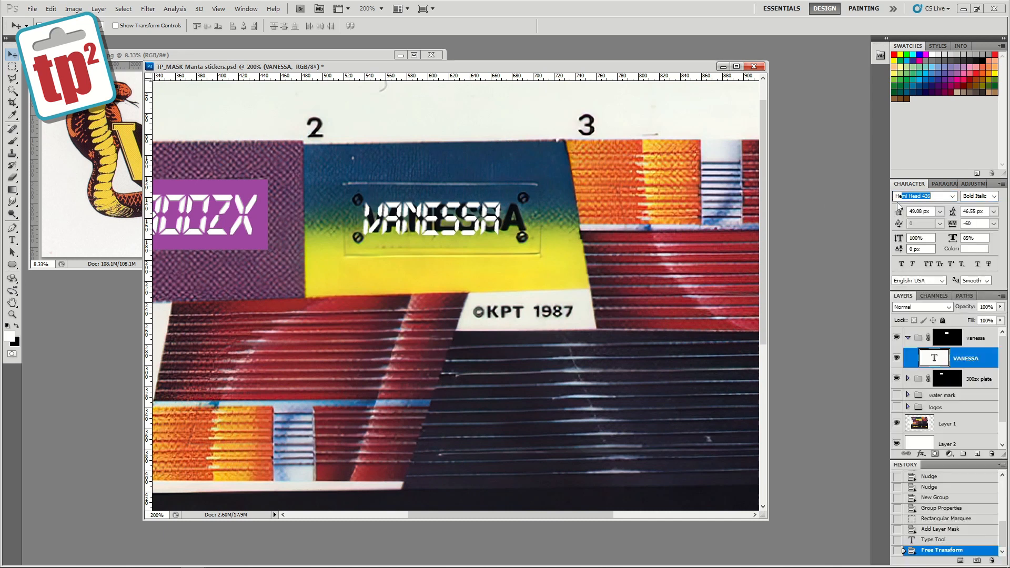
pyautogui.write('Neon Light')
pyautogui.click(951, 198)
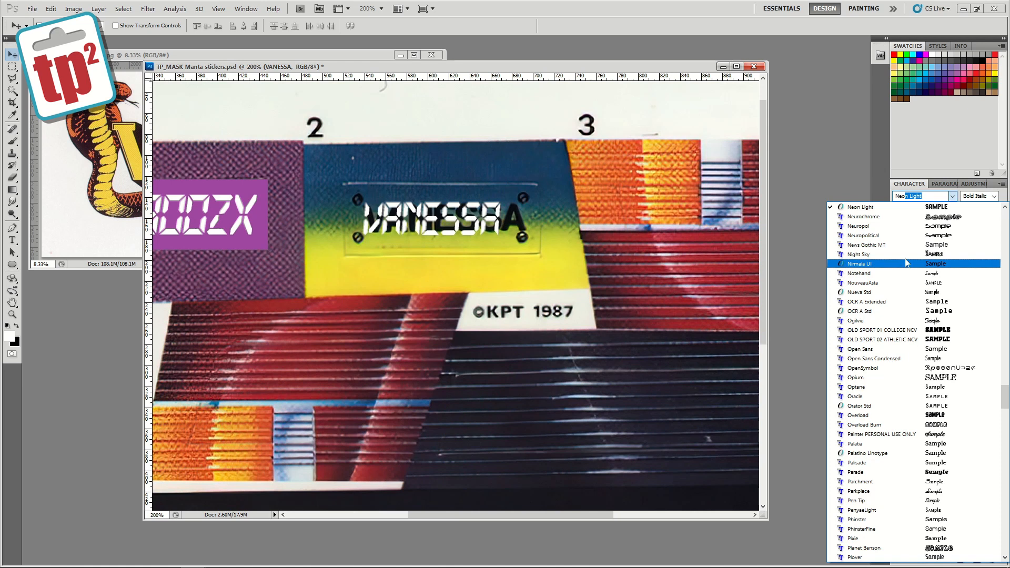
pyautogui.moveTo(1000, 399); pyautogui.dragTo(1003, 221)
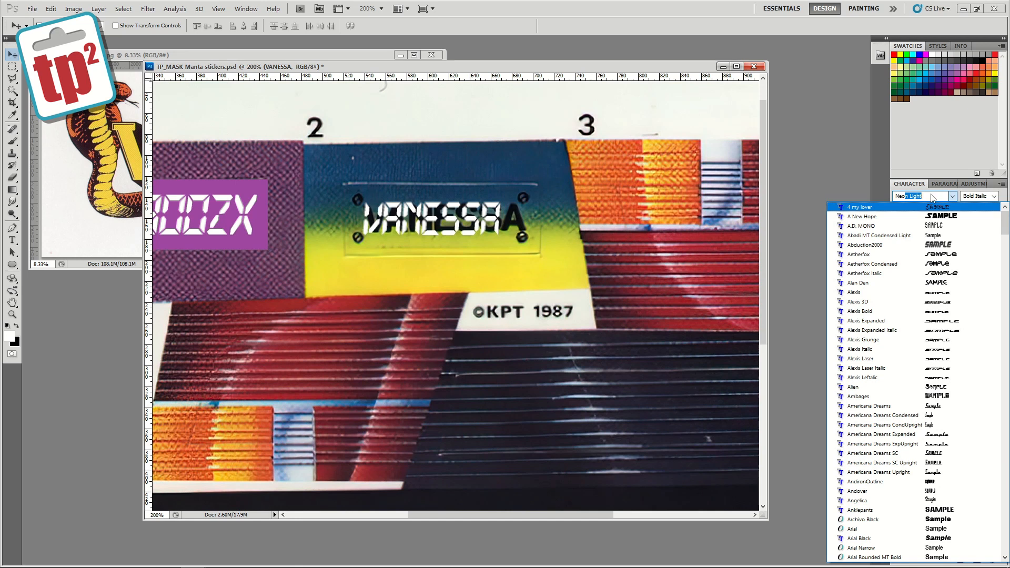
pyautogui.click(934, 528)
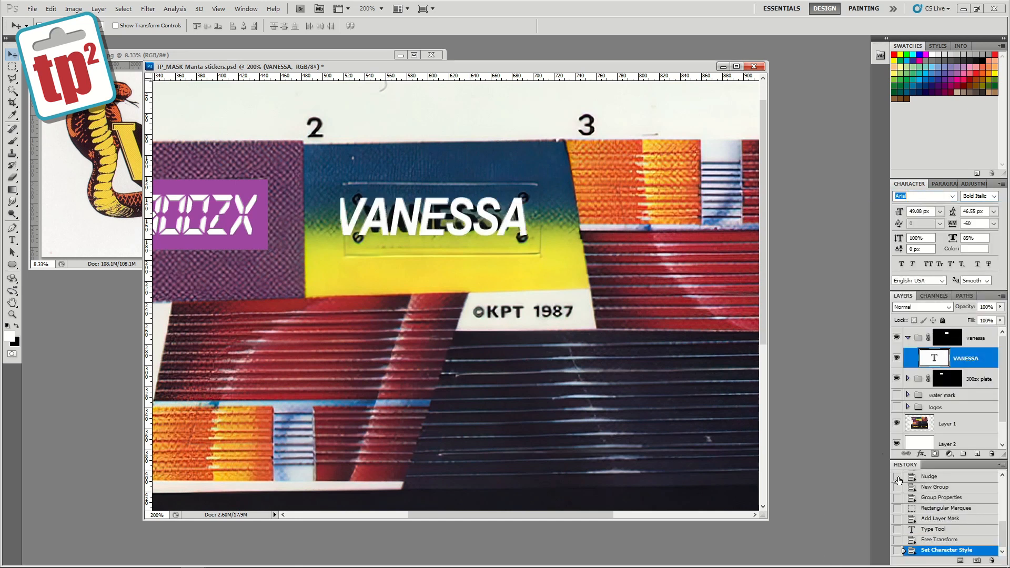
# - Shift the VANESSA text slightly right within the plate and set its font style to Bold
pyautogui.moveTo(534, 232); pyautogui.dragTo(551, 234)
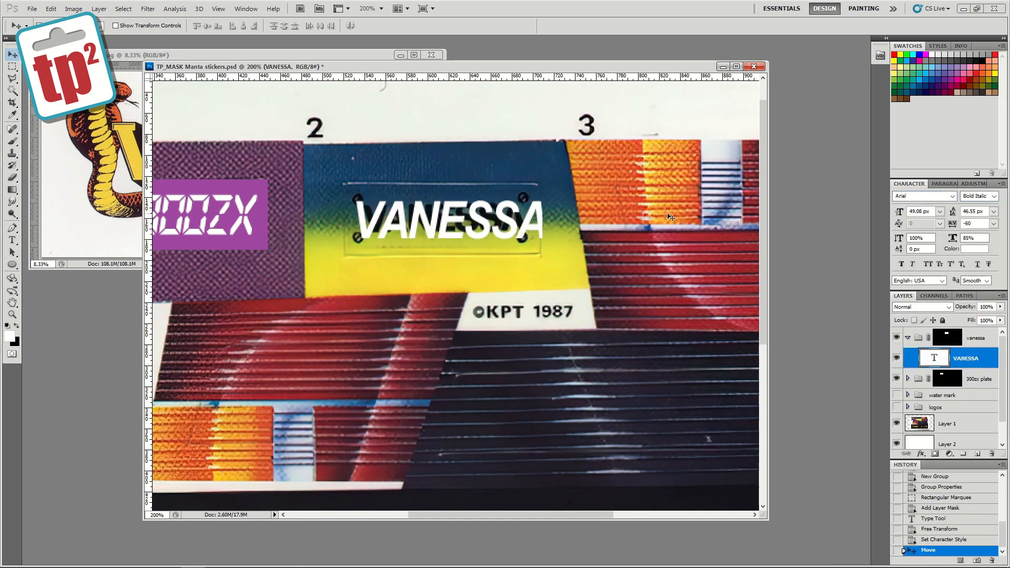
pyautogui.click(993, 196)
pyautogui.click(973, 226)
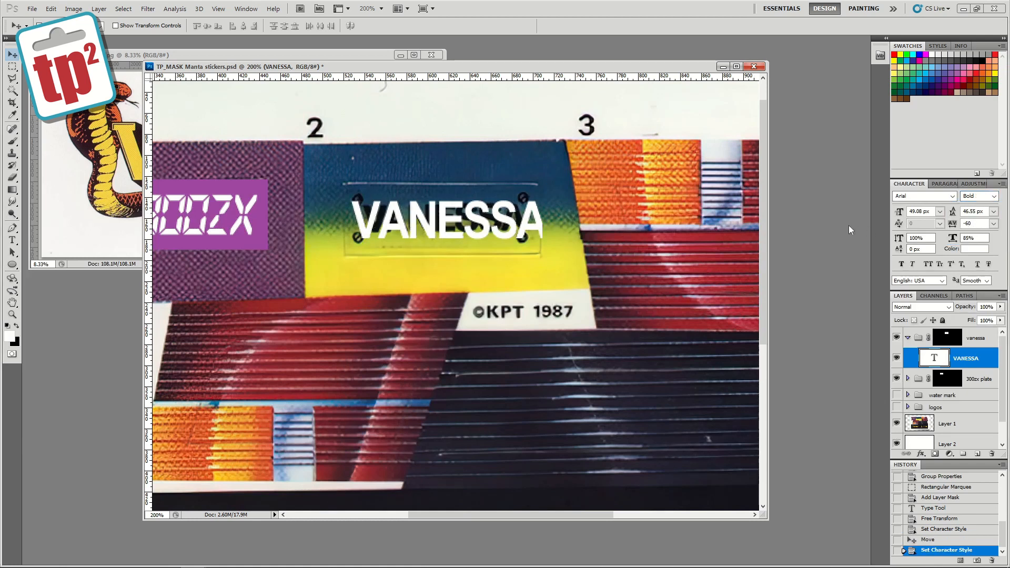
# - Scale the VANESSA text to about 84% width and 75% height between the plate's screws, and nudge it up slightly
pyautogui.hotkey('ctrl', 't')
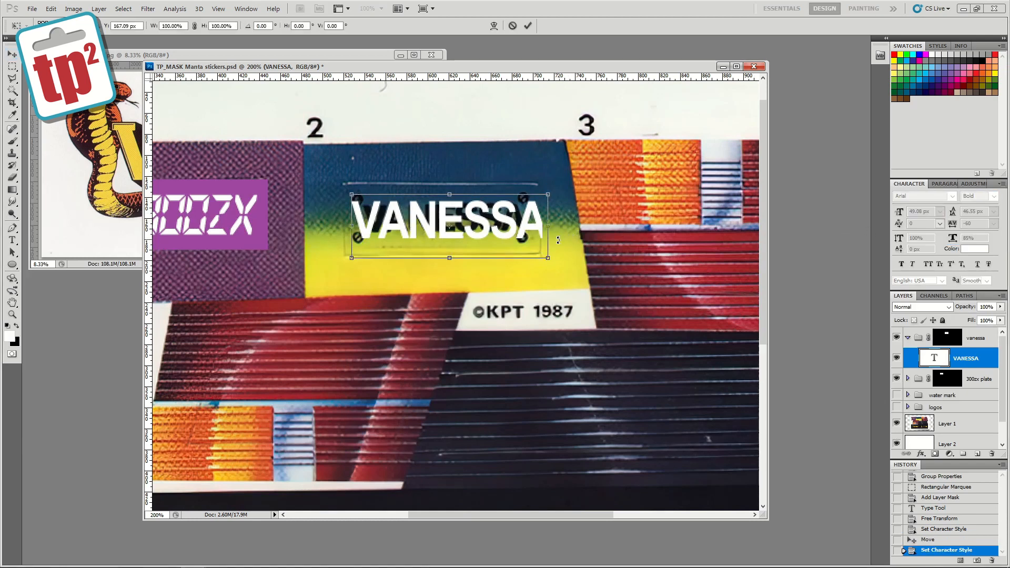
pyautogui.moveTo(551, 261); pyautogui.dragTo(528, 246)
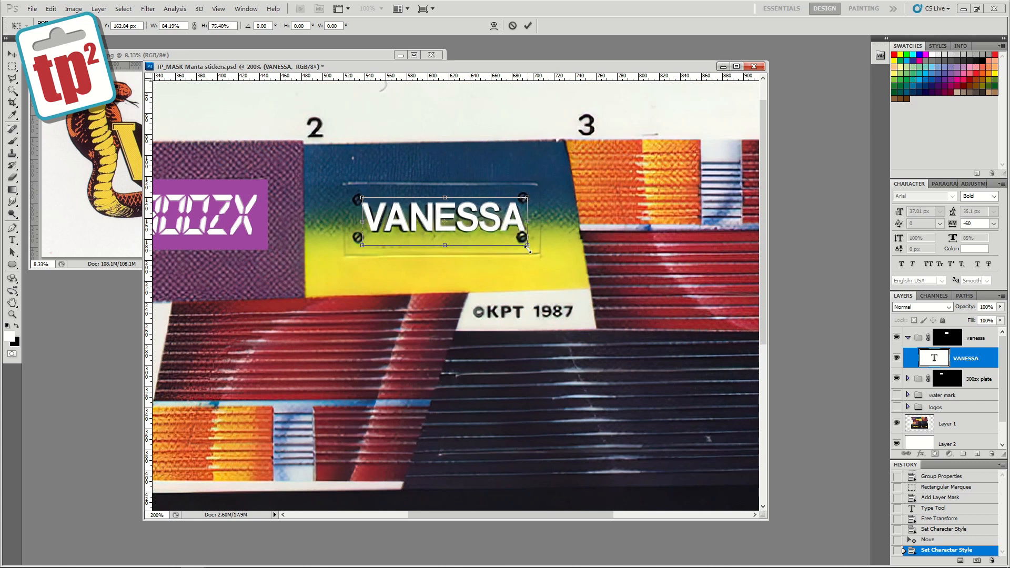
pyautogui.press('Return')
pyautogui.press('Up')
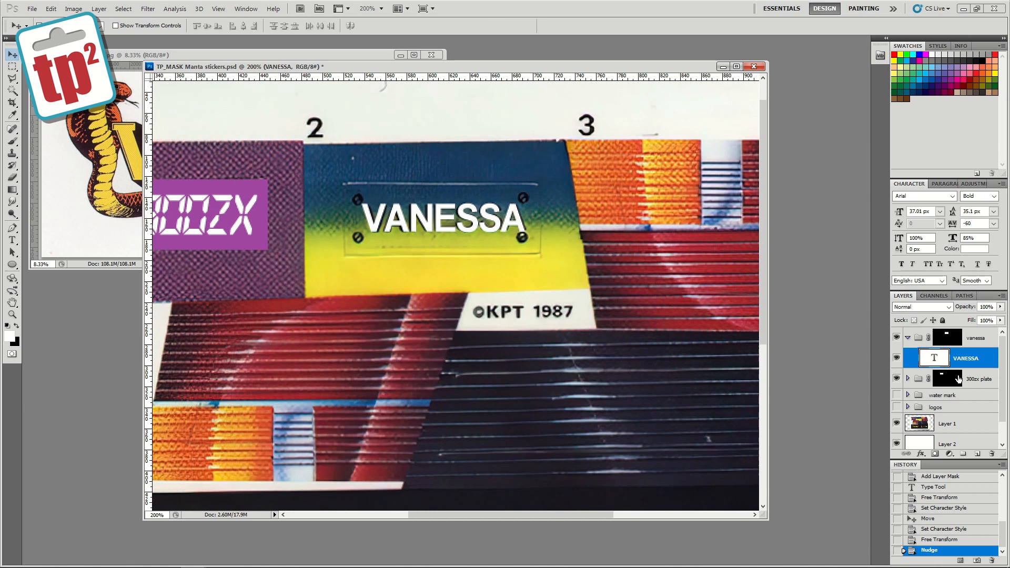
# - Add a new layer beneath the VANESSA text and sample the plate's dark blue and yellow as background and foreground colours
pyautogui.click(977, 453)
pyautogui.moveTo(952, 377); pyautogui.dragTo(953, 352)
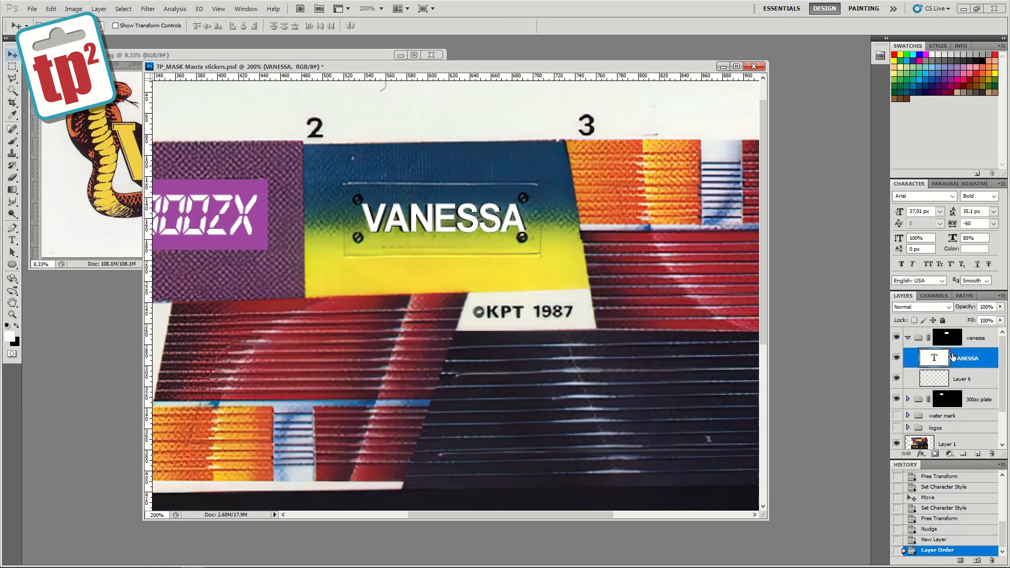
pyautogui.click(13, 115)
pyautogui.click(373, 185)
pyautogui.click(338, 251)
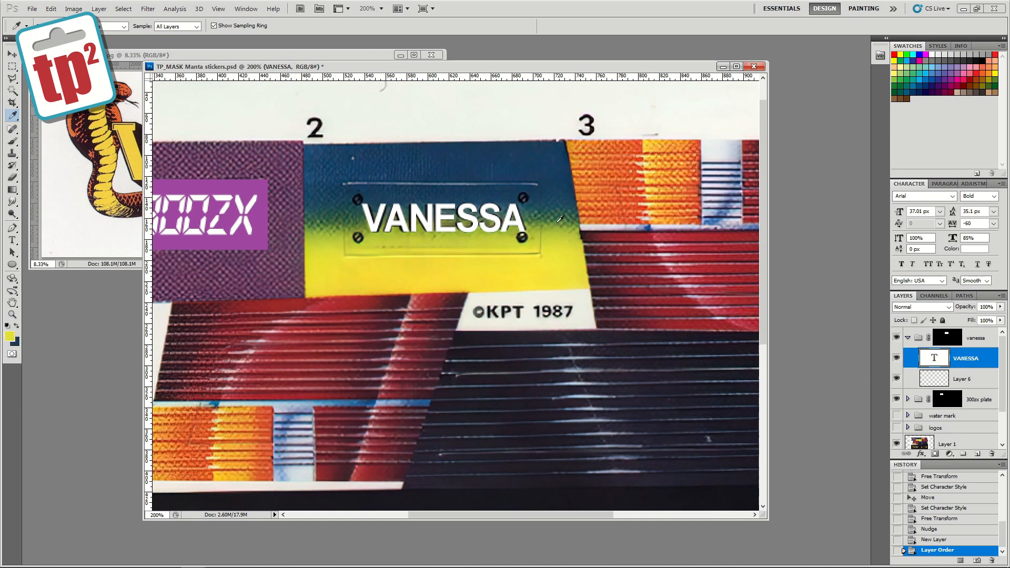
# - On the new layer, select a rectangle around the plate and fill it with a vertical yellow-to-dark-blue gradient
pyautogui.click(946, 374)
pyautogui.click(12, 66)
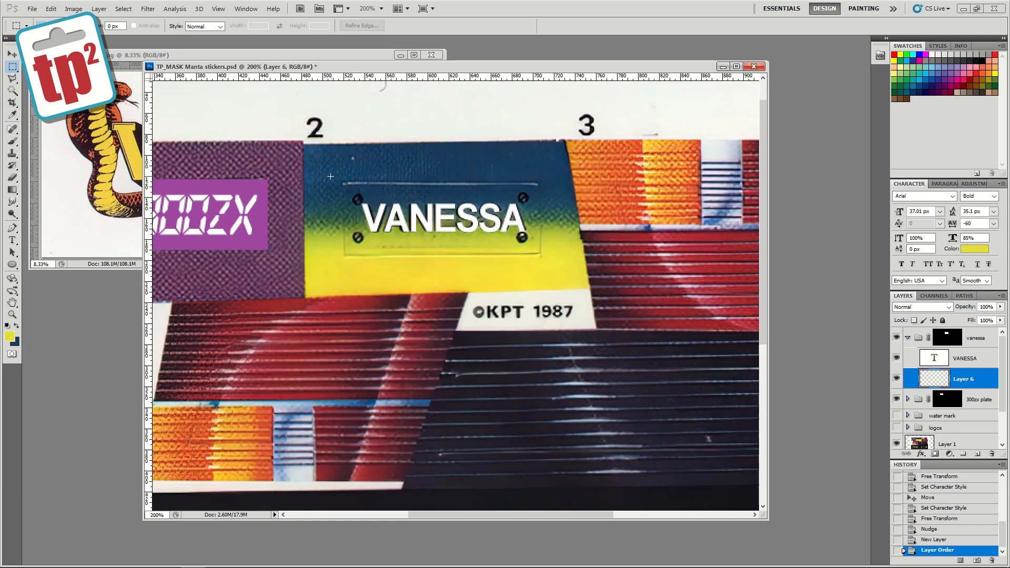
pyautogui.moveTo(558, 266); pyautogui.dragTo(556, 264)
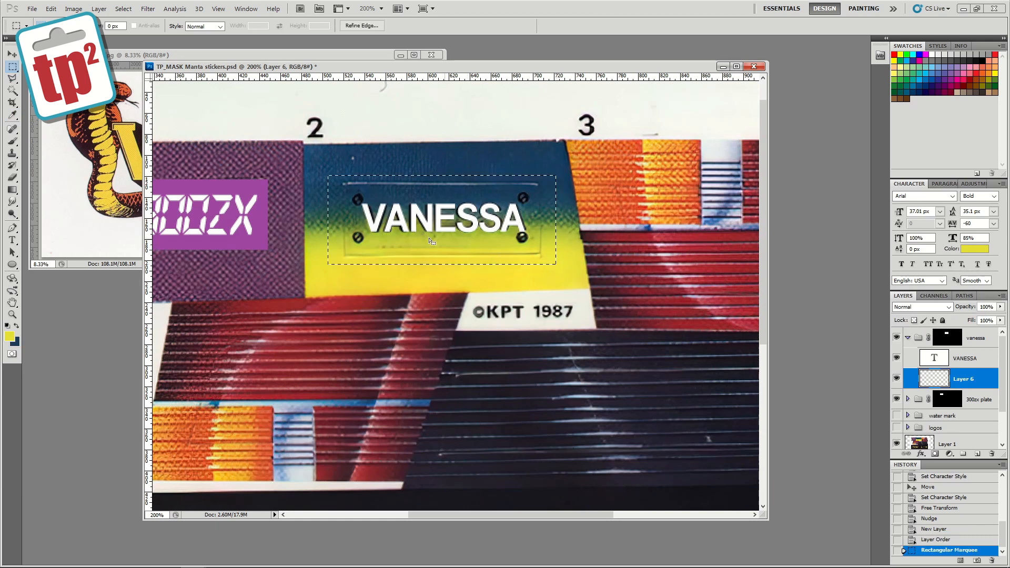
pyautogui.click(12, 190)
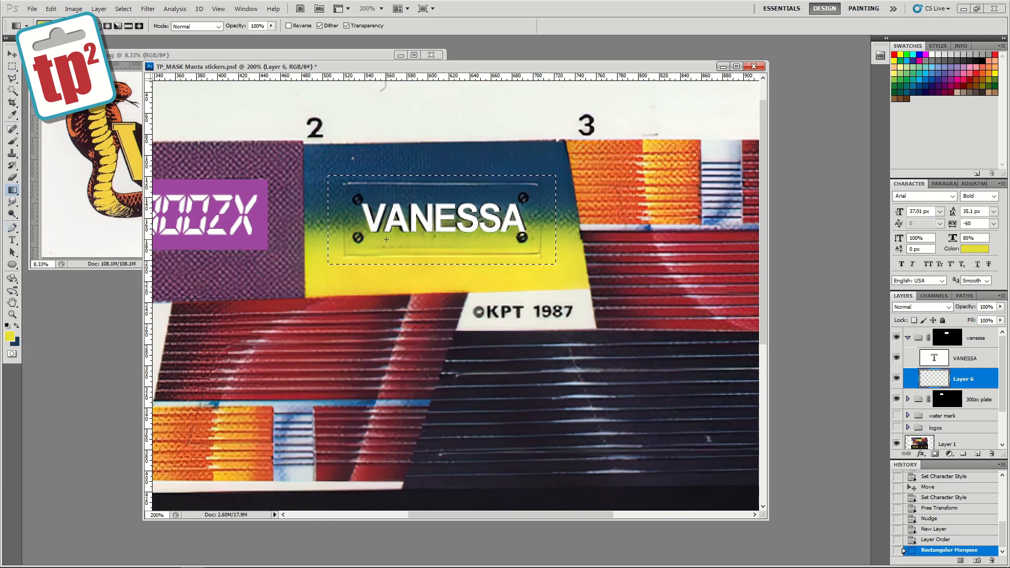
pyautogui.moveTo(387, 238); pyautogui.dragTo(393, 216)
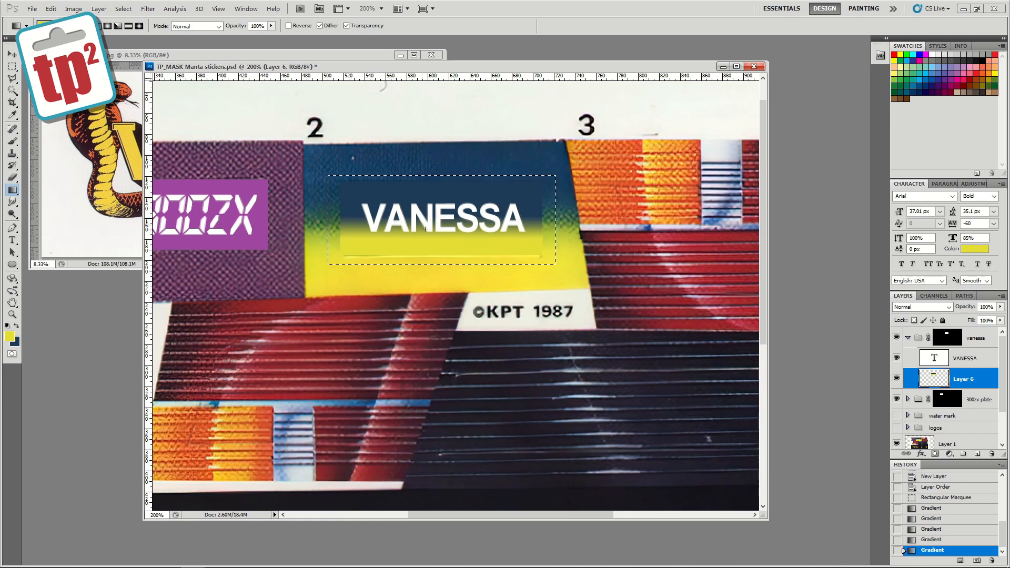
# - Change the VANESSA text colour to black (000000) and clear the rectangular selection
pyautogui.click(952, 361)
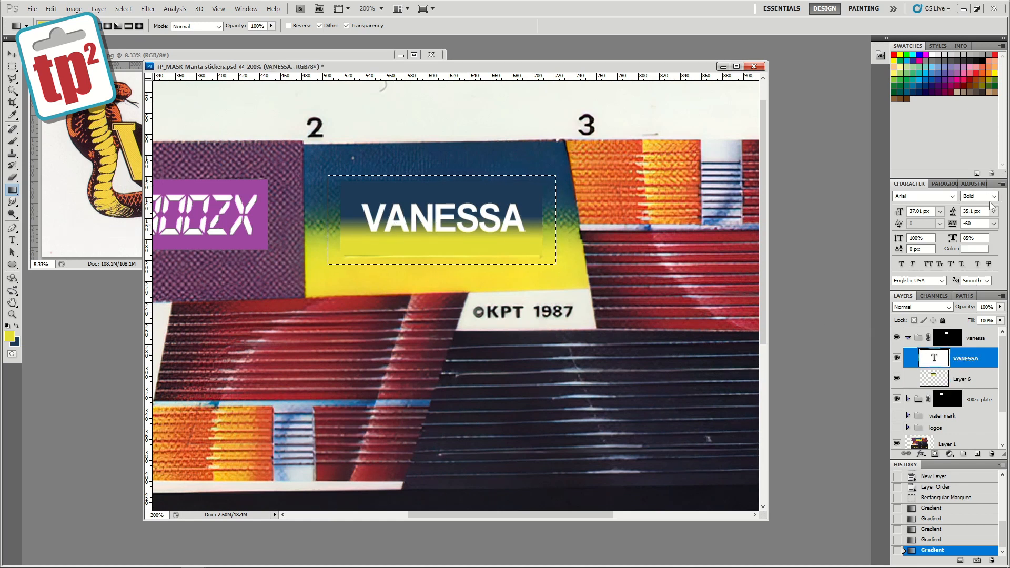
pyautogui.click(984, 249)
pyautogui.moveTo(747, 388); pyautogui.dragTo(683, 487)
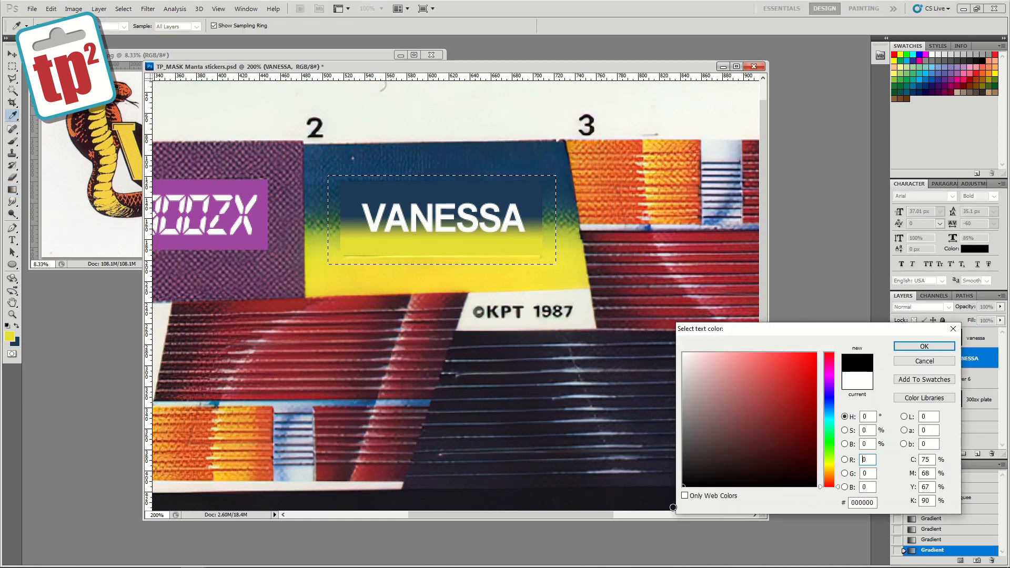
pyautogui.click(927, 348)
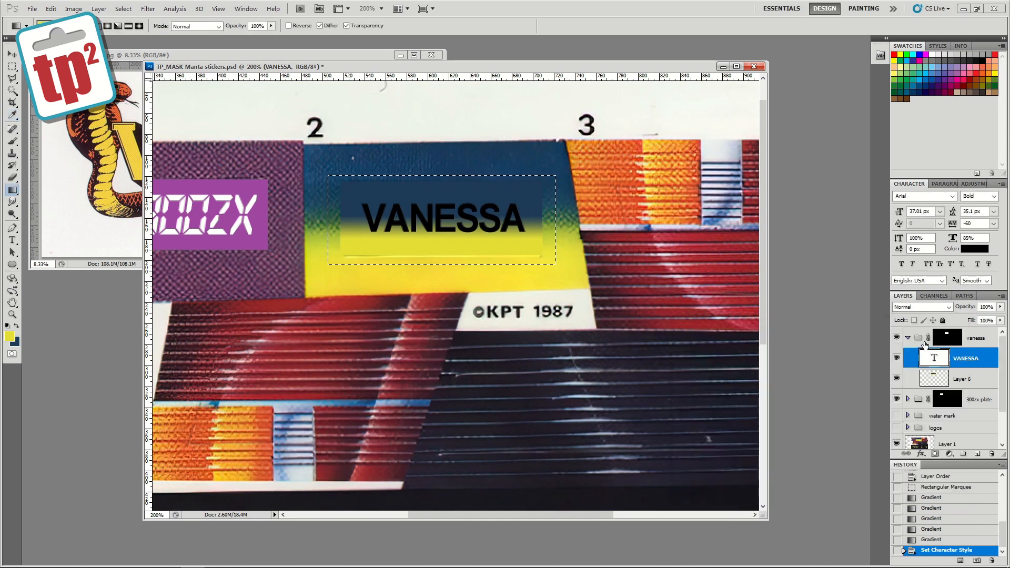
pyautogui.hotkey('ctrl', 'd')
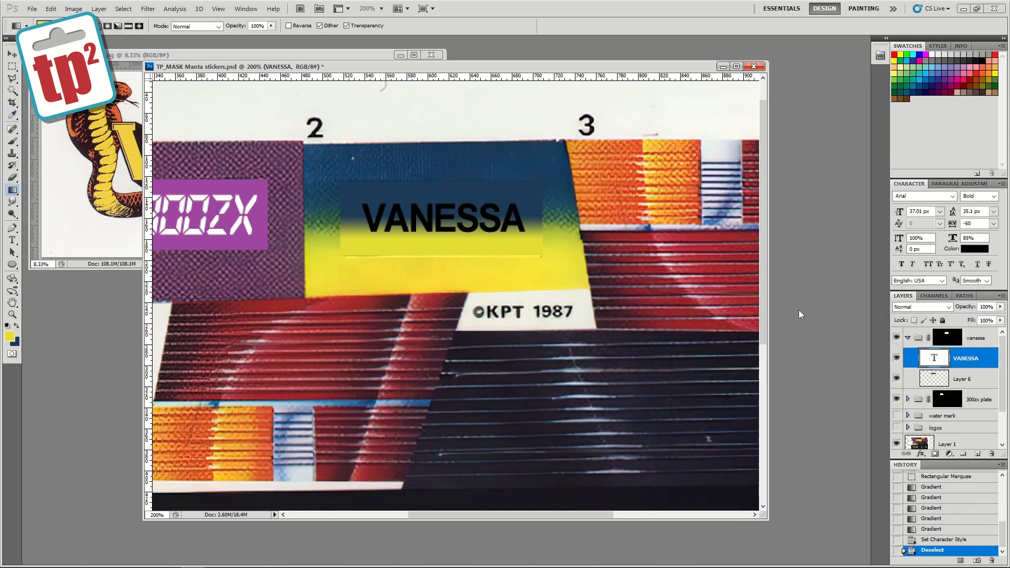
# - Apply Brightness/Contrast to the gradient layer with brightness 12 and contrast 23
pyautogui.click(74, 9)
pyautogui.moveTo(99, 34)
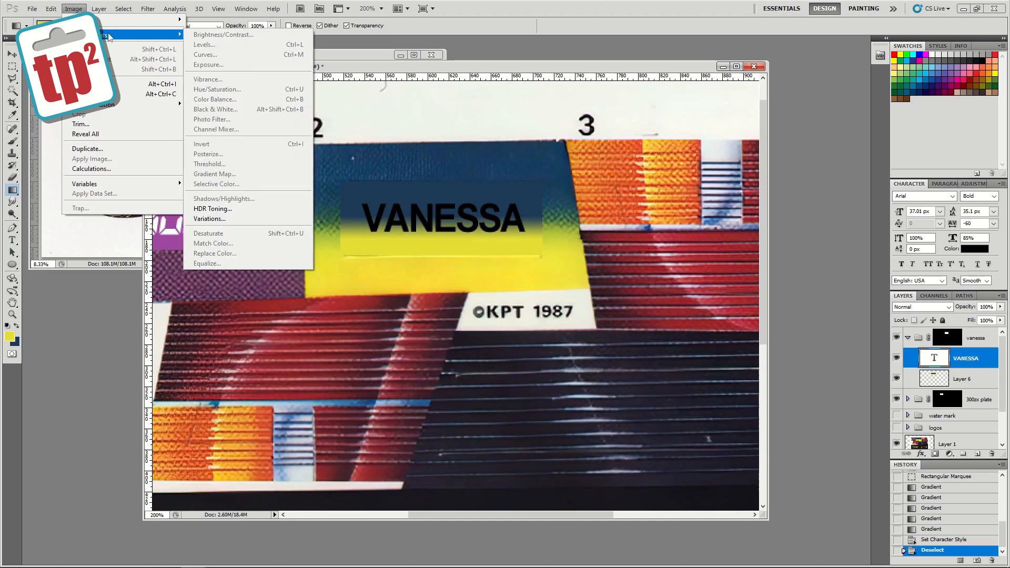
pyautogui.click(953, 373)
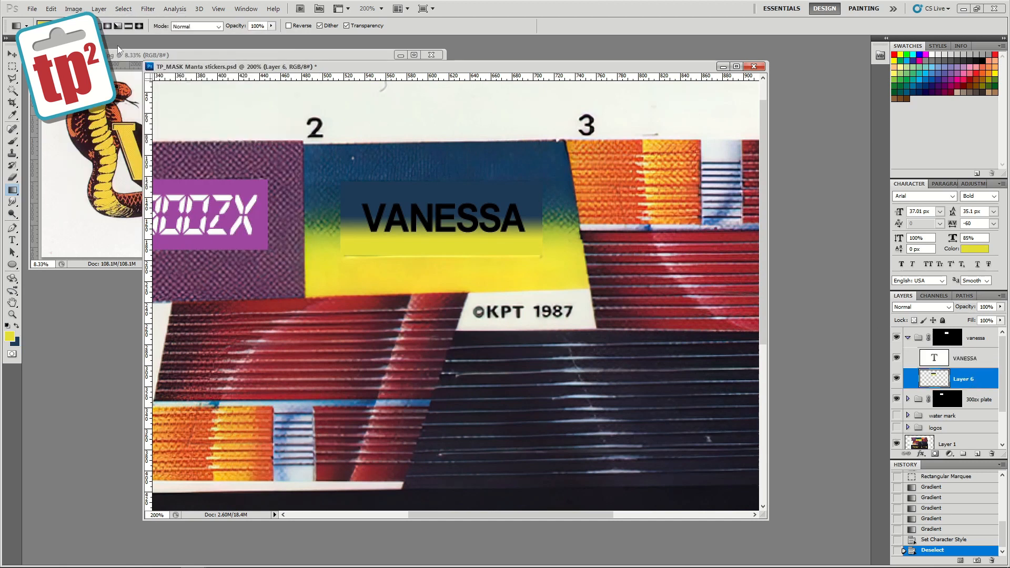
pyautogui.click(51, 9)
pyautogui.moveTo(131, 37)
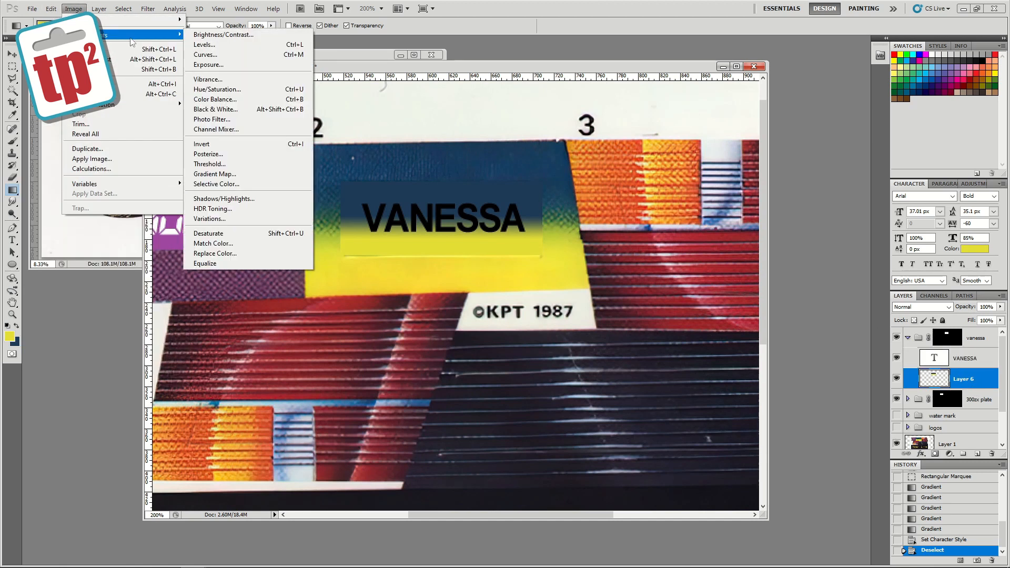
pyautogui.click(223, 34)
pyautogui.moveTo(378, 194); pyautogui.dragTo(390, 216)
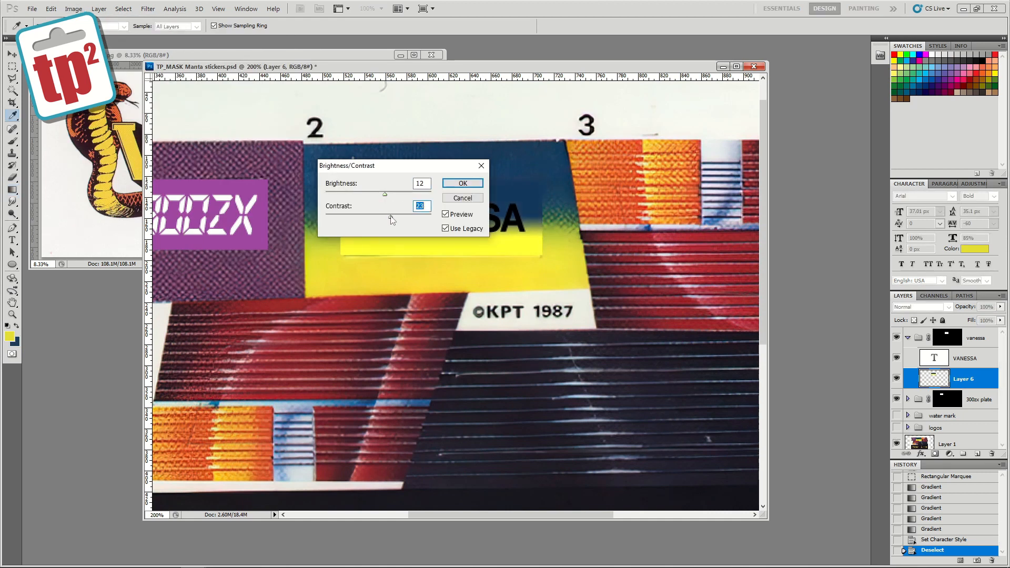
pyautogui.click(457, 183)
# - Hide the VANESSA text and gradient layers and add a new empty layer above them in the vanessa group
pyautogui.click(896, 379)
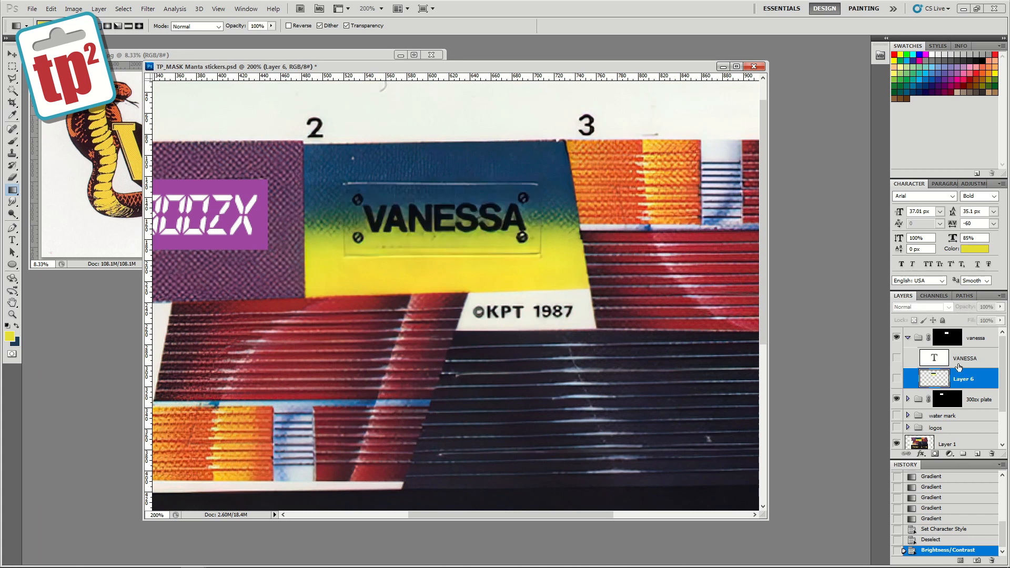
pyautogui.click(976, 453)
pyautogui.click(12, 314)
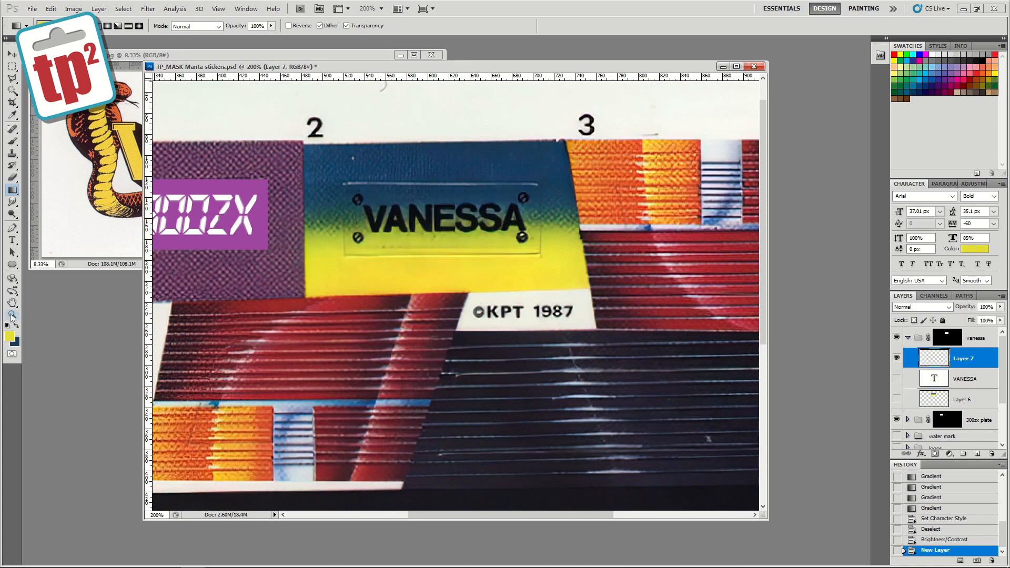
pyautogui.moveTo(357, 196)
pyautogui.mouseDown()
pyautogui.moveTo(364, 202)
pyautogui.moveTo(352, 206)
pyautogui.mouseUp()
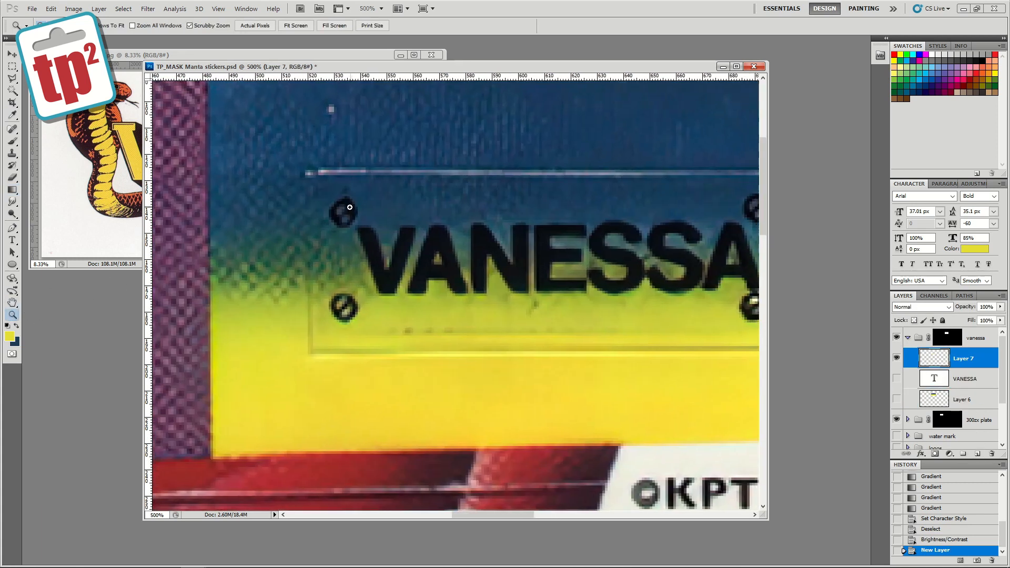
# - Restore the default colours and fill a black circle about 11 px wide over the plate's lower-left screw
pyautogui.click(7, 326)
pyautogui.click(12, 66)
pyautogui.moveTo(12, 66); pyautogui.dragTo(53, 79)
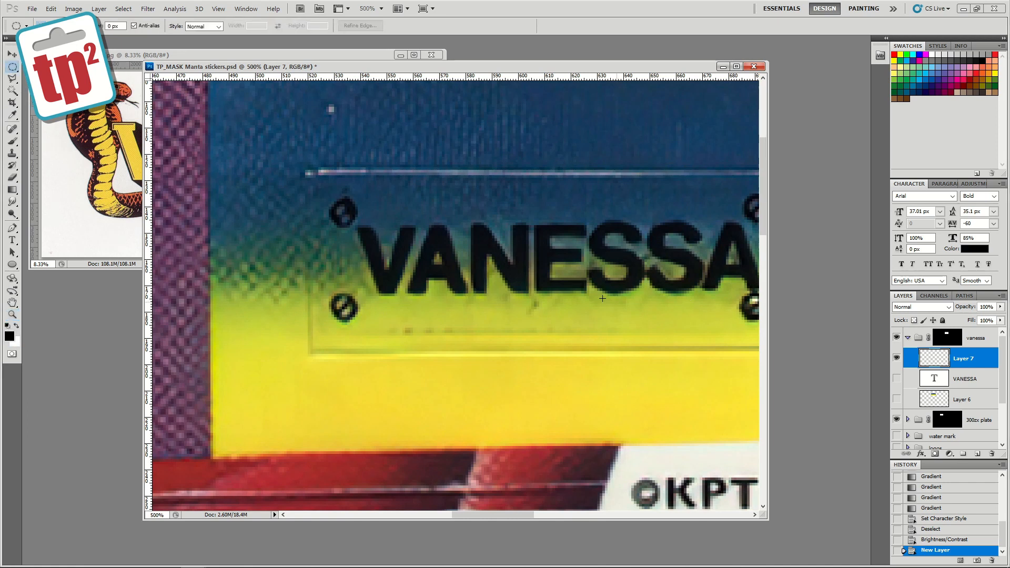
pyautogui.moveTo(357, 321)
pyautogui.mouseDown()
pyautogui.moveTo(329, 293)
pyautogui.moveTo(361, 319)
pyautogui.mouseUp()
pyautogui.click(345, 309)
pyautogui.moveTo(360, 320); pyautogui.dragTo(328, 292)
pyautogui.hotkey('alt', 'BackSpace')
pyautogui.click(342, 309)
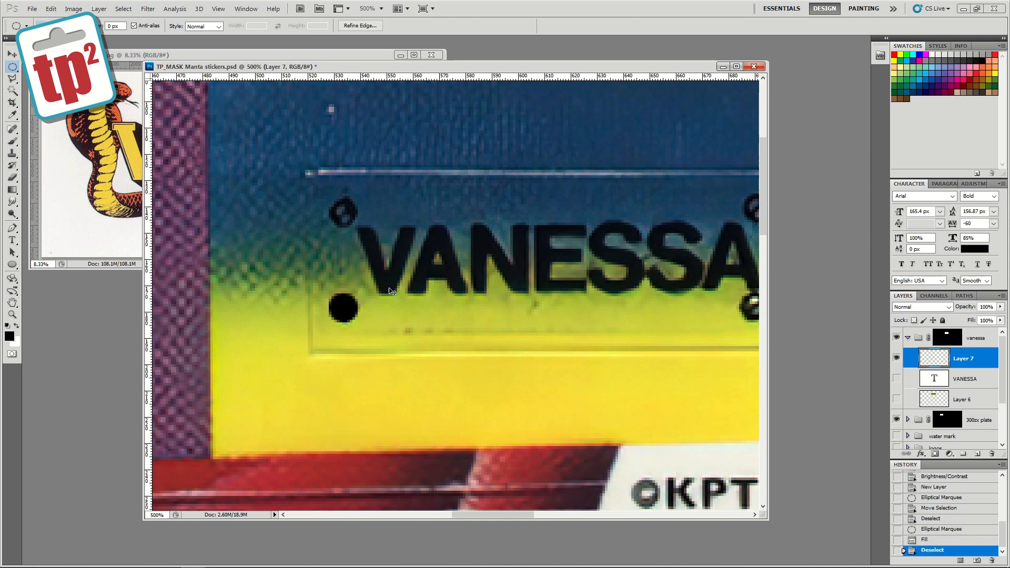
# - Cut a smaller circle out of the black disc's centre to leave a ring around the lower-left screw
pyautogui.moveTo(330, 295); pyautogui.dragTo(357, 322)
pyautogui.click(343, 309)
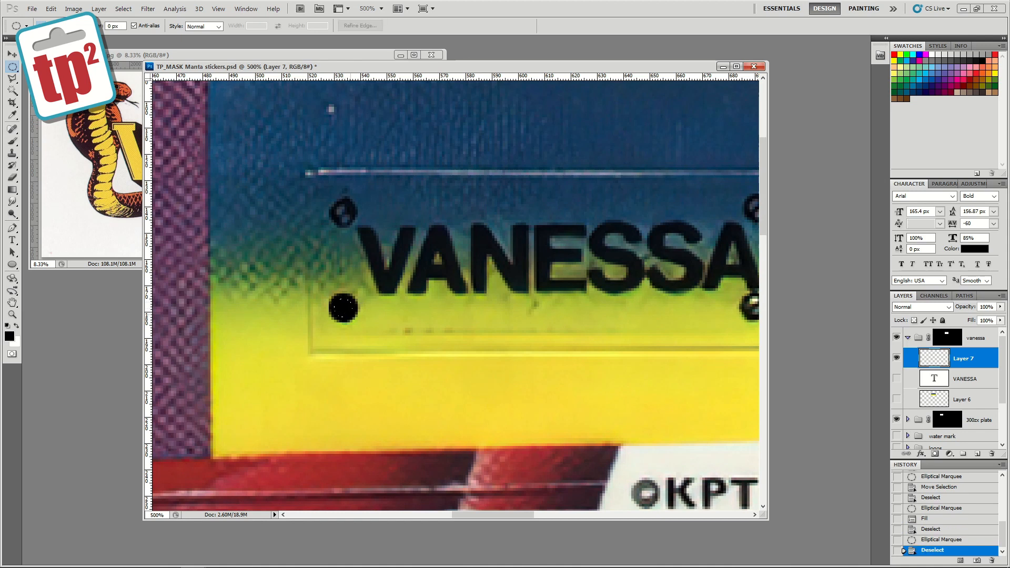
pyautogui.moveTo(349, 315); pyautogui.dragTo(350, 320)
pyautogui.press('Delete')
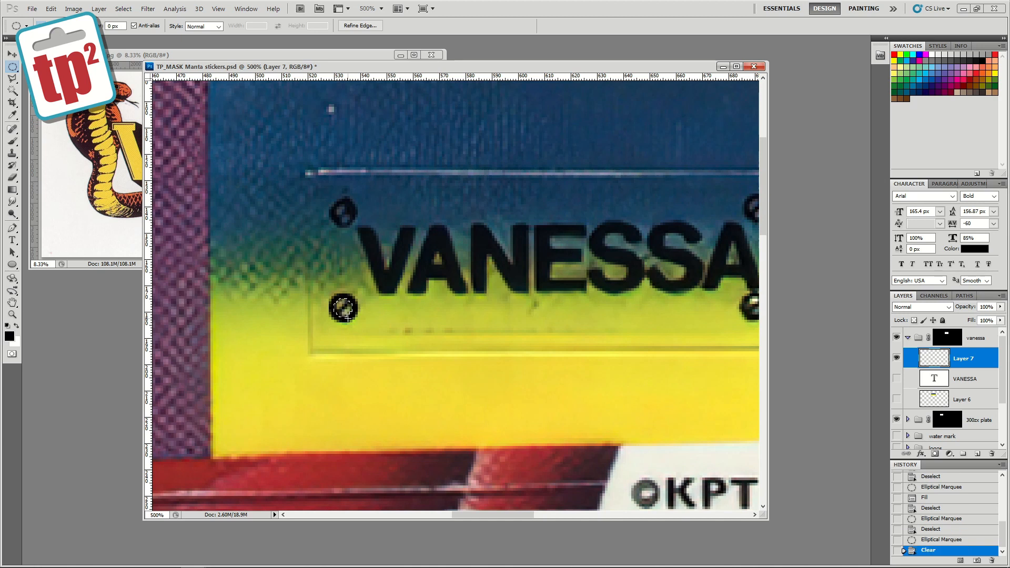
pyautogui.hotkey('ctrl', 'd')
# - Draw a diagonal 1 px line across the inside of the black ring to trace the screw's slot
pyautogui.moveTo(12, 265); pyautogui.dragTo(52, 307)
pyautogui.click(225, 26)
pyautogui.write('1')
pyautogui.moveTo(339, 312); pyautogui.dragTo(350, 300)
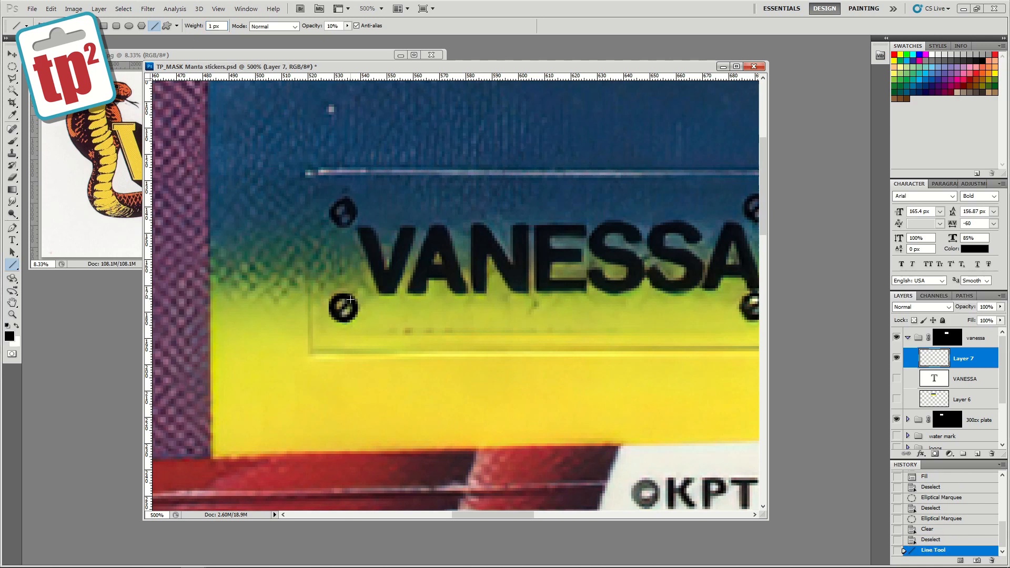
# - Redraw the screw's diagonal slot line at 100% opacity, showing the gradient layer for reference and hiding it again
pyautogui.click(895, 399)
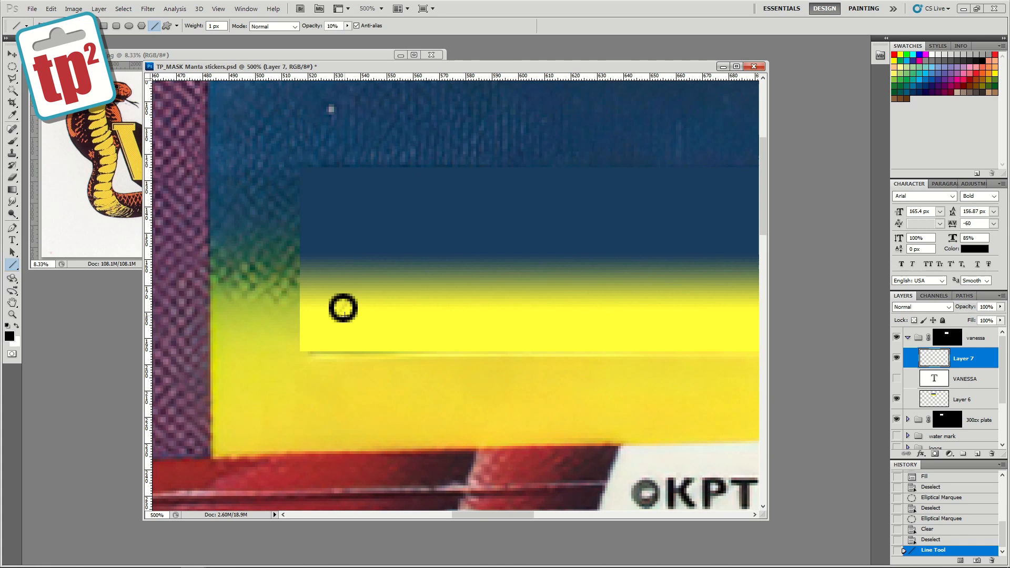
pyautogui.moveTo(340, 313); pyautogui.dragTo(350, 299)
pyautogui.click(347, 26)
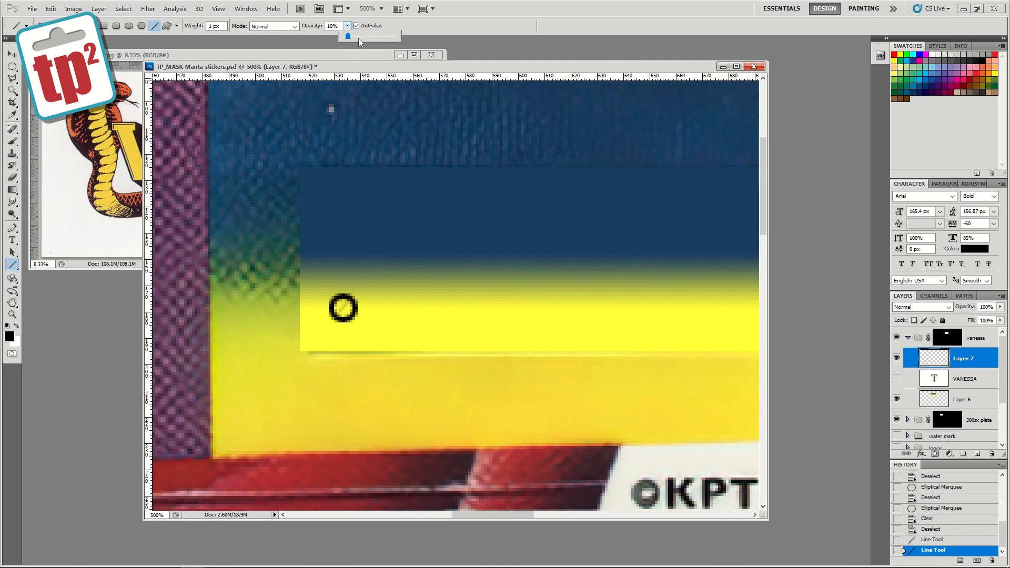
pyautogui.moveTo(339, 314); pyautogui.dragTo(350, 300)
pyautogui.hotkey('ctrl', 'a')
pyautogui.click(896, 398)
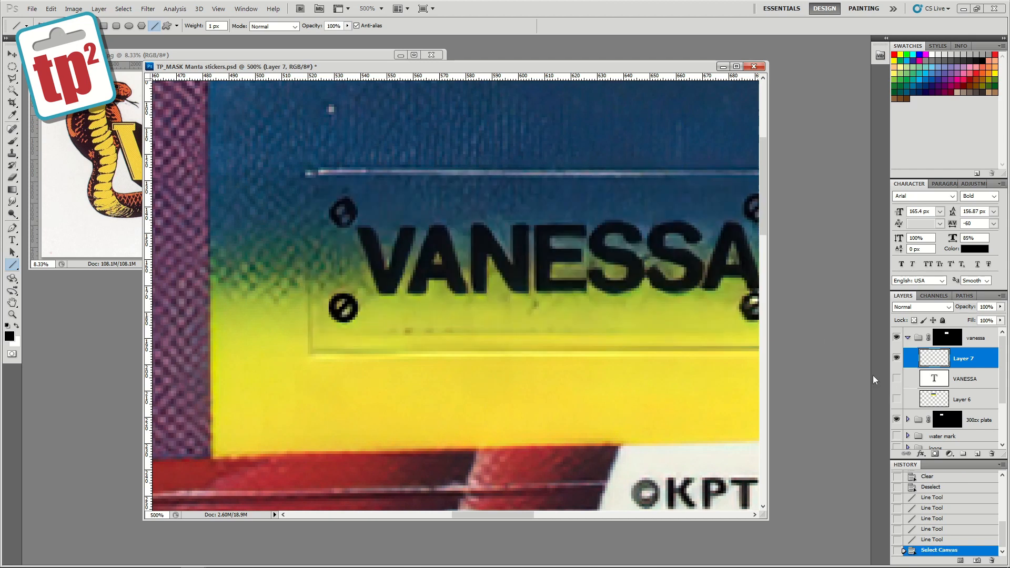
pyautogui.press('v')
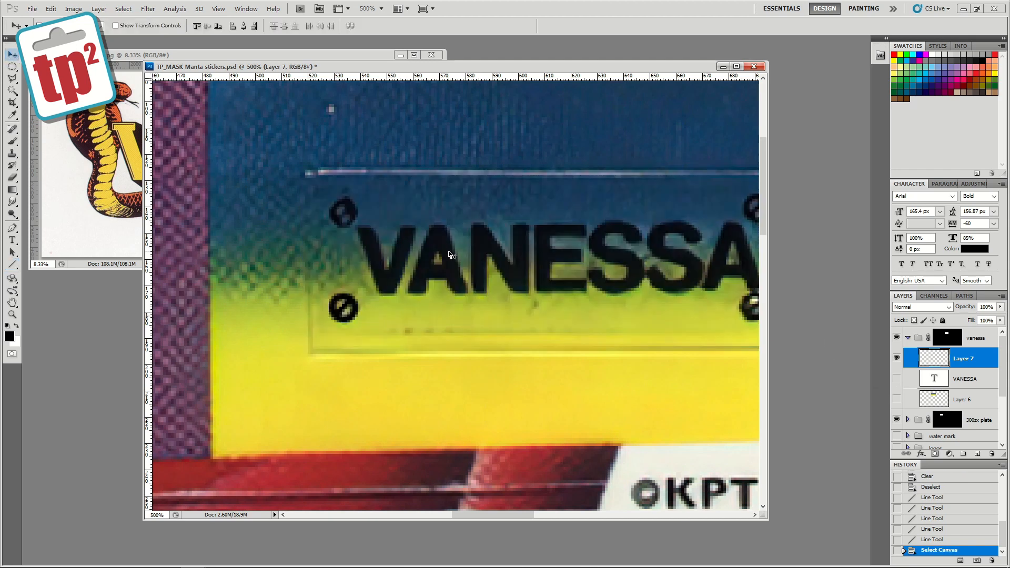
pyautogui.hotkey('ctrl', 'v')
pyautogui.moveTo(515, 275); pyautogui.dragTo(499, 286)
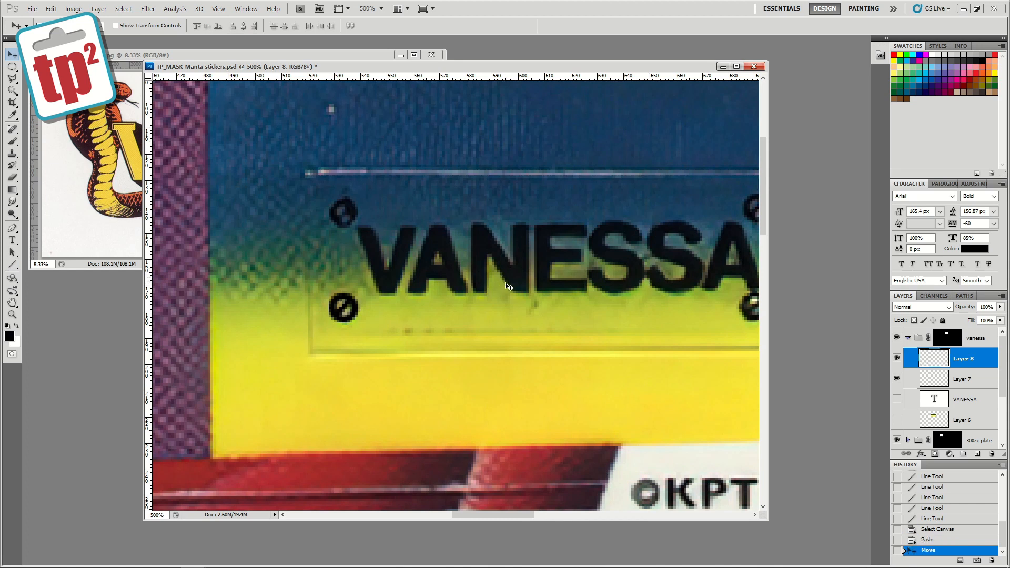
pyautogui.press('Delete')
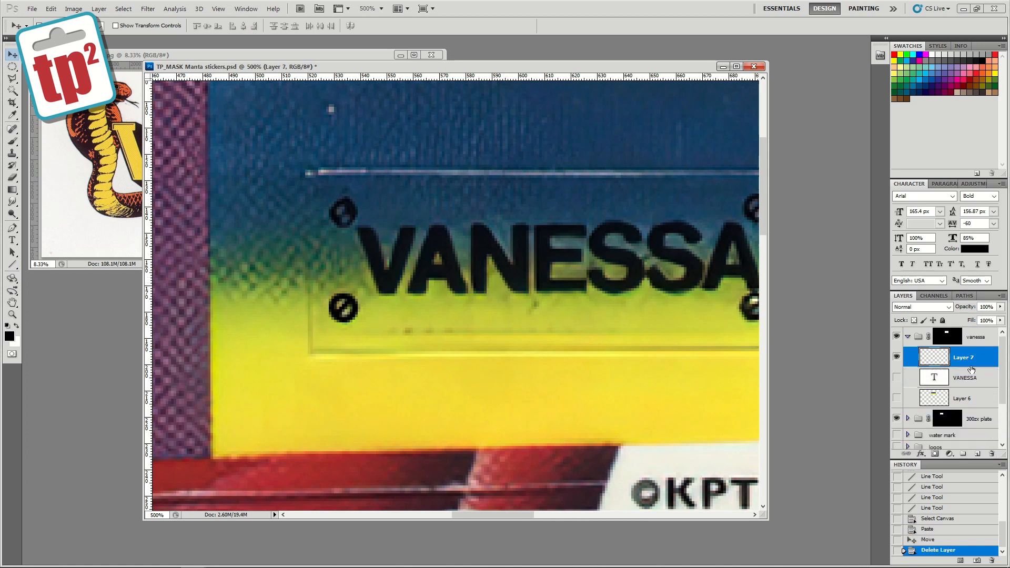
# - Duplicate the drawn screw's layer and move the copy straight up over the plate's upper-left screw
pyautogui.rightClick(960, 354)
pyautogui.click(936, 144)
pyautogui.click(605, 173)
pyautogui.moveTo(490, 289); pyautogui.dragTo(490, 252)
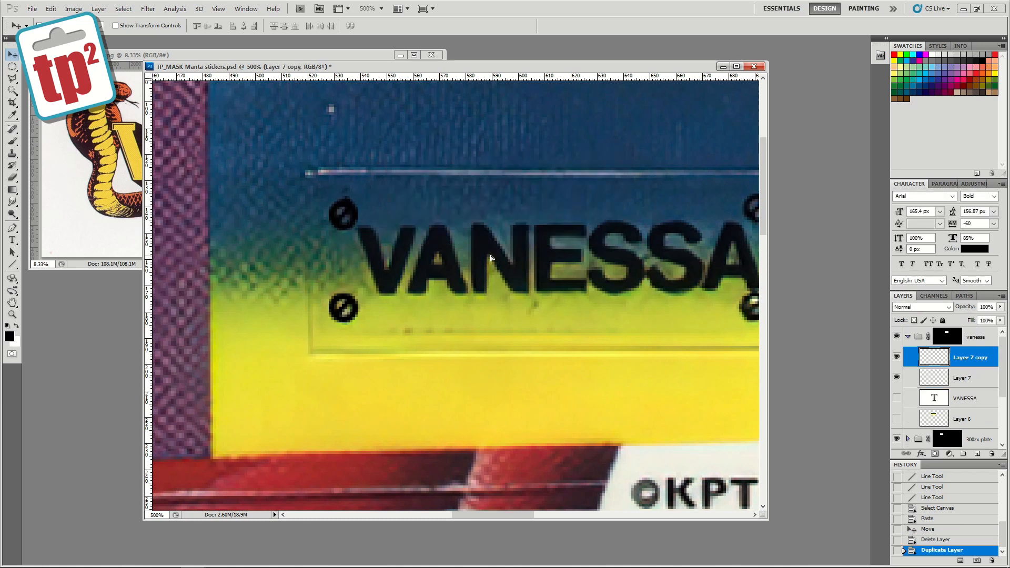
# - Paste two more copies of the drawn screw and place them over the plate's upper-right and lower-right screws
pyautogui.moveTo(636, 272); pyautogui.dragTo(435, 299)
pyautogui.hotkey('ctrl', 'a')
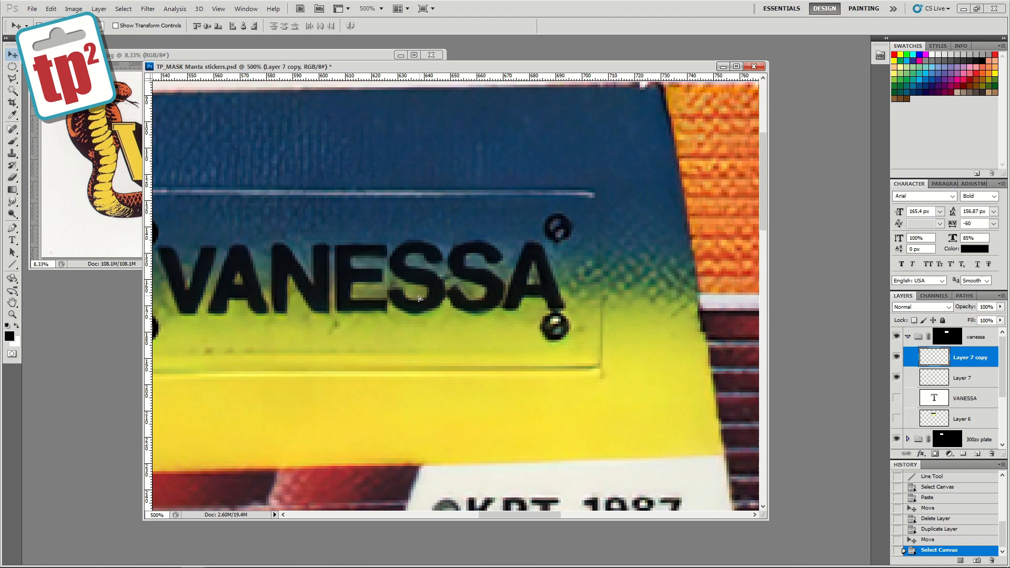
pyautogui.hotkey('ctrl', 'v')
pyautogui.moveTo(419, 298); pyautogui.dragTo(572, 248)
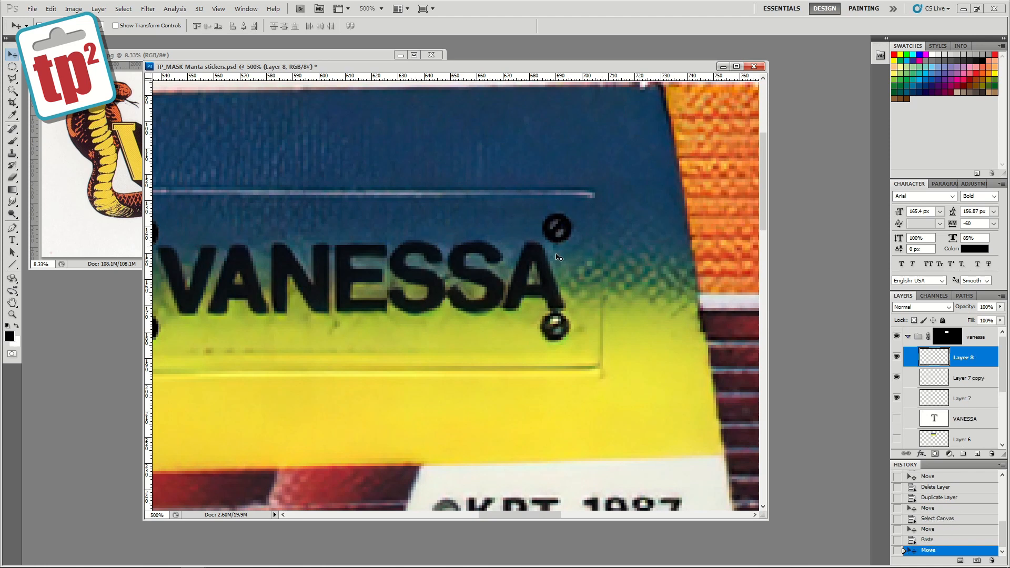
pyautogui.hotkey('ctrl', 'v')
pyautogui.moveTo(449, 294); pyautogui.dragTo(553, 329)
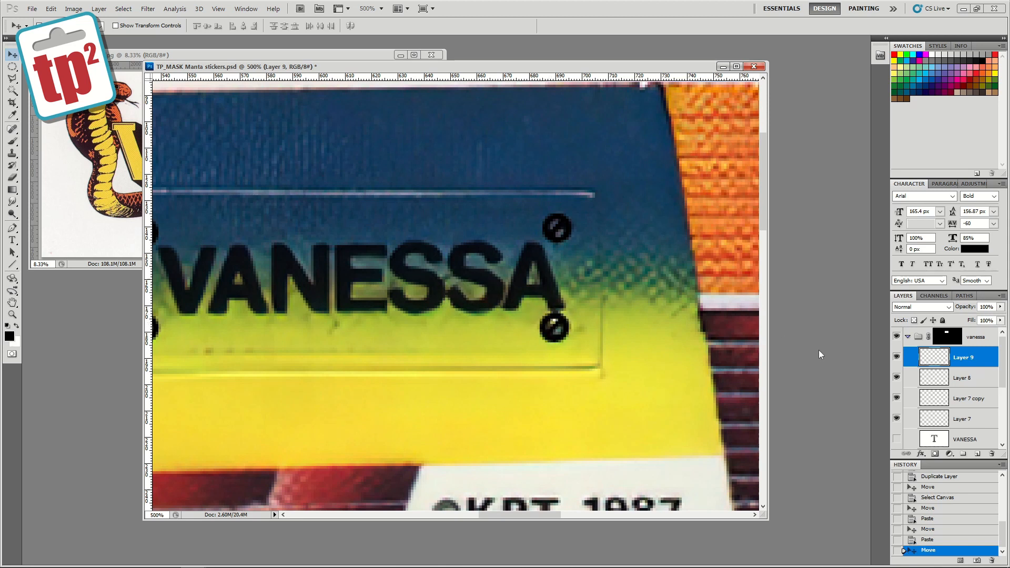
# - Turn the visibility of the VANESSA text layer and the gradient fill layer beneath it back on
pyautogui.click(895, 439)
pyautogui.click(896, 439)
pyautogui.click(12, 314)
pyautogui.keyDown('alt'); pyautogui.click(346, 257); pyautogui.keyUp('alt')
pyautogui.keyDown('alt'); pyautogui.click(349, 258); pyautogui.keyUp('alt')
pyautogui.moveTo(350, 258); pyautogui.dragTo(401, 215)
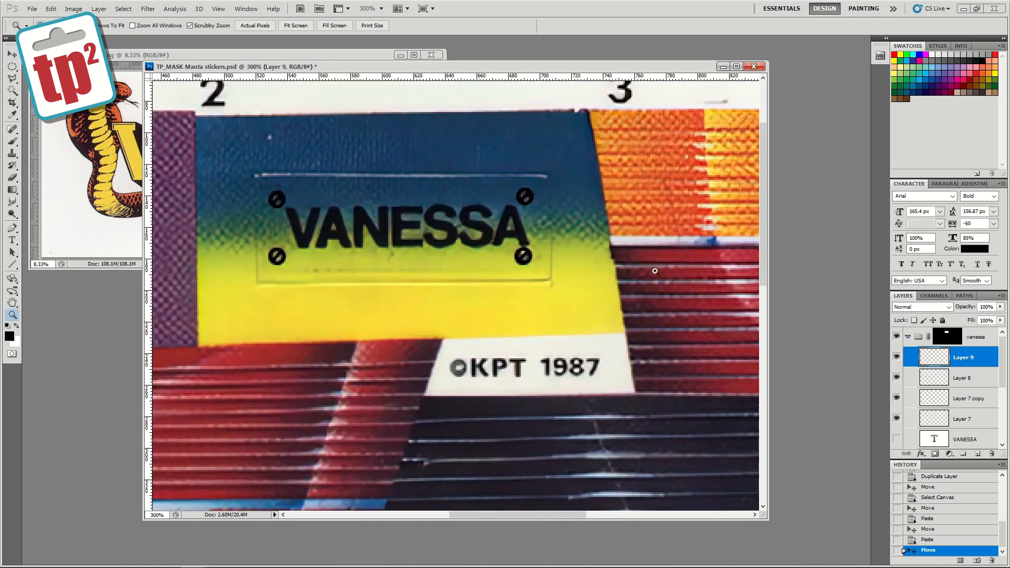
pyautogui.click(896, 440)
pyautogui.scroll(-2, 897, 431)
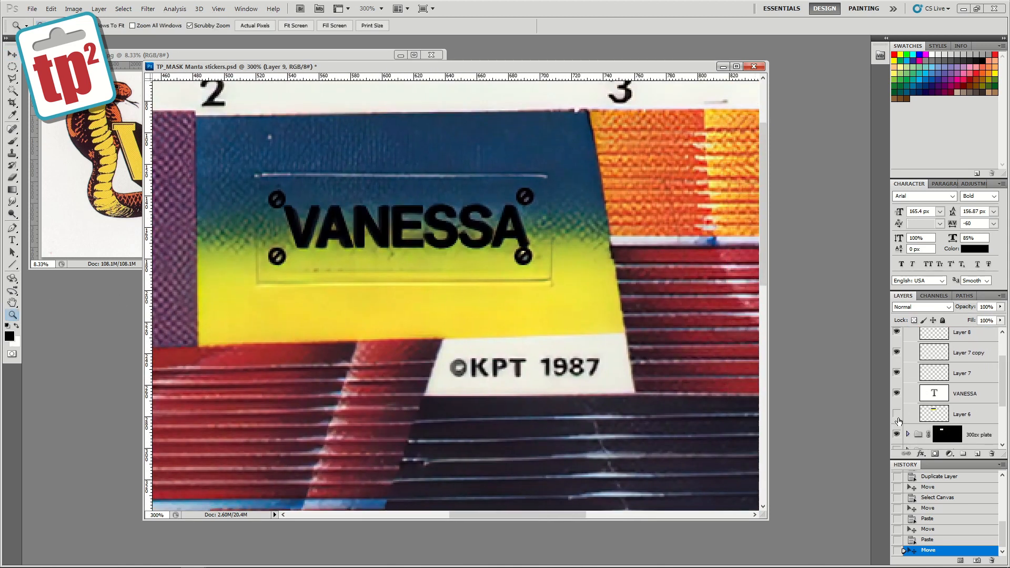
pyautogui.click(896, 414)
pyautogui.moveTo(543, 280); pyautogui.dragTo(541, 302)
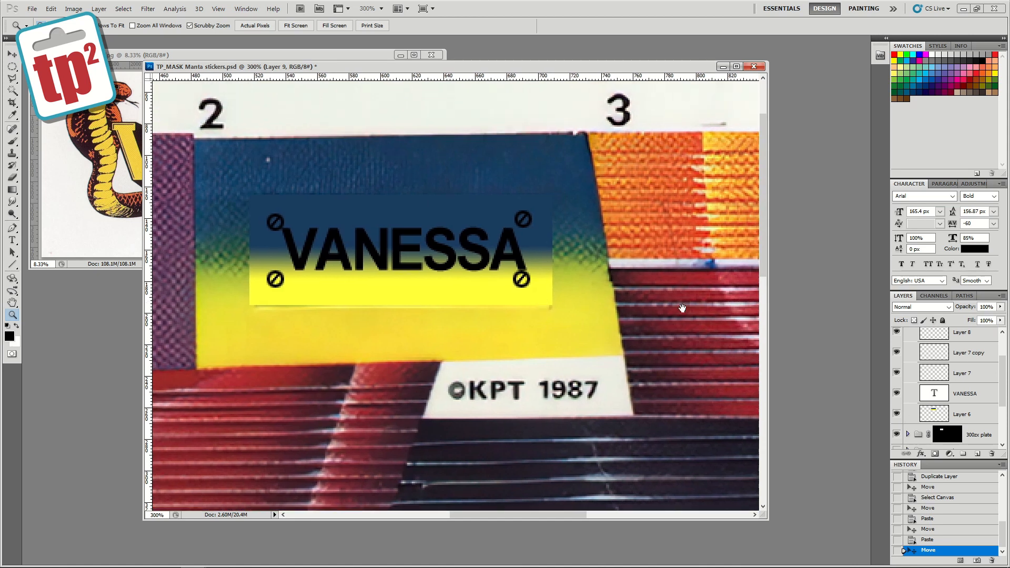
# - Nudge the VANESSA plate's lower-left screw vertically and its lower-right screw slightly down and to the right
pyautogui.click(963, 375)
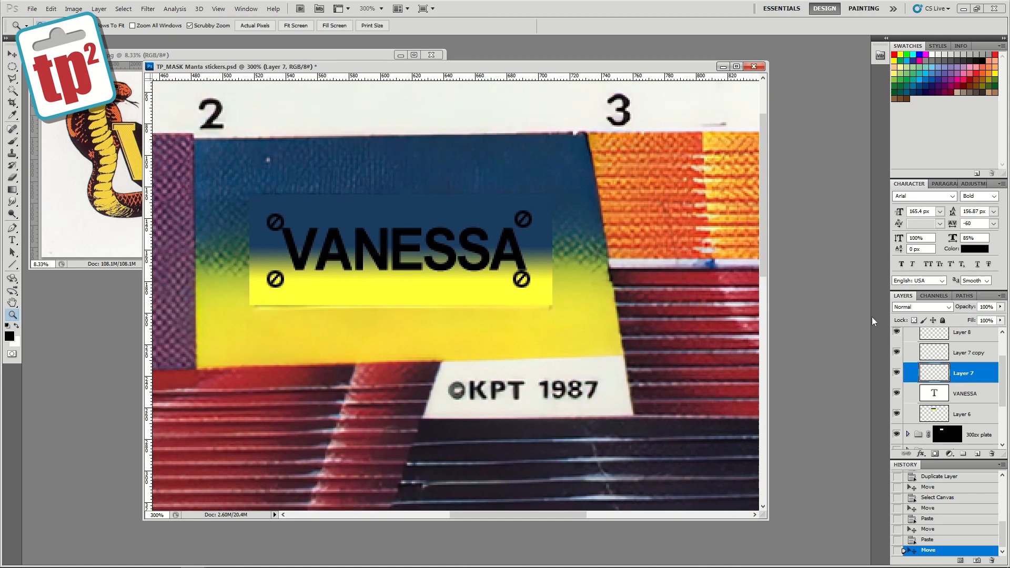
pyautogui.moveTo(1002, 380); pyautogui.dragTo(1002, 362)
pyautogui.click(13, 55)
pyautogui.press('Up')
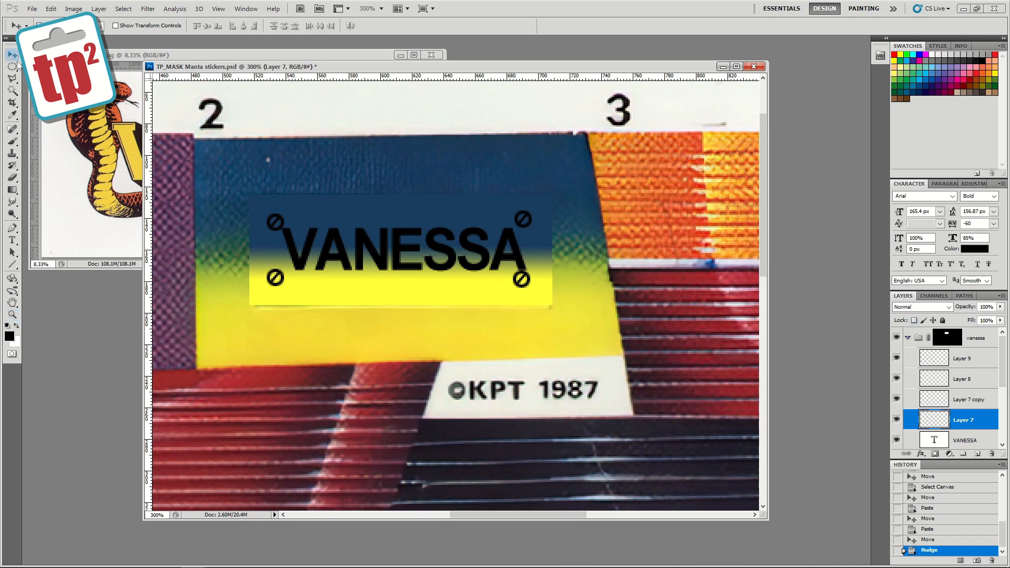
pyautogui.click(958, 358)
pyautogui.press('Up')
pyautogui.press('Down')
pyautogui.press('Right')
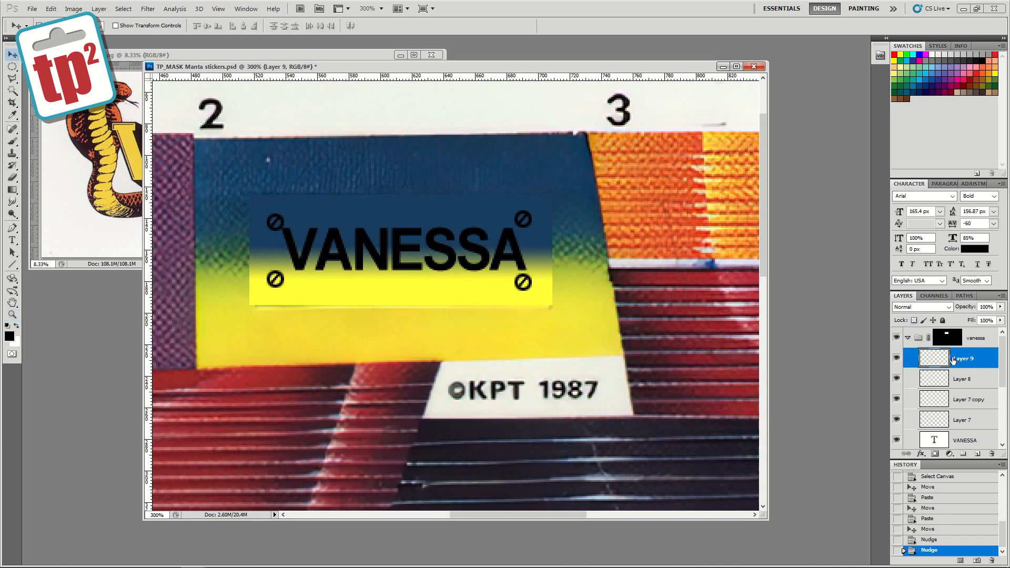
# - Nudge the plate's upper-right and upper-left screws slightly upward, and fine-tune the upper-left one horizontally
pyautogui.click(952, 384)
pyautogui.press('Up')
pyautogui.click(954, 398)
pyautogui.press('Up')
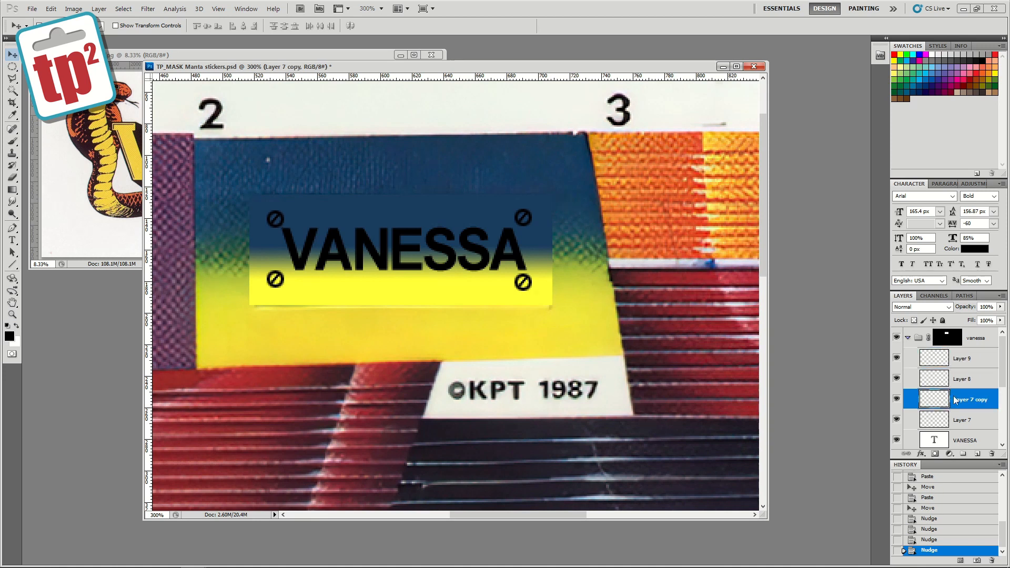
pyautogui.press('Left')
# - Collapse the vanessa group and create a new layer group above it named "venom logo"
pyautogui.click(12, 314)
pyautogui.keyDown('alt'); pyautogui.click(279, 267); pyautogui.keyUp('alt')
pyautogui.keyDown('alt'); pyautogui.click(335, 265); pyautogui.keyUp('alt')
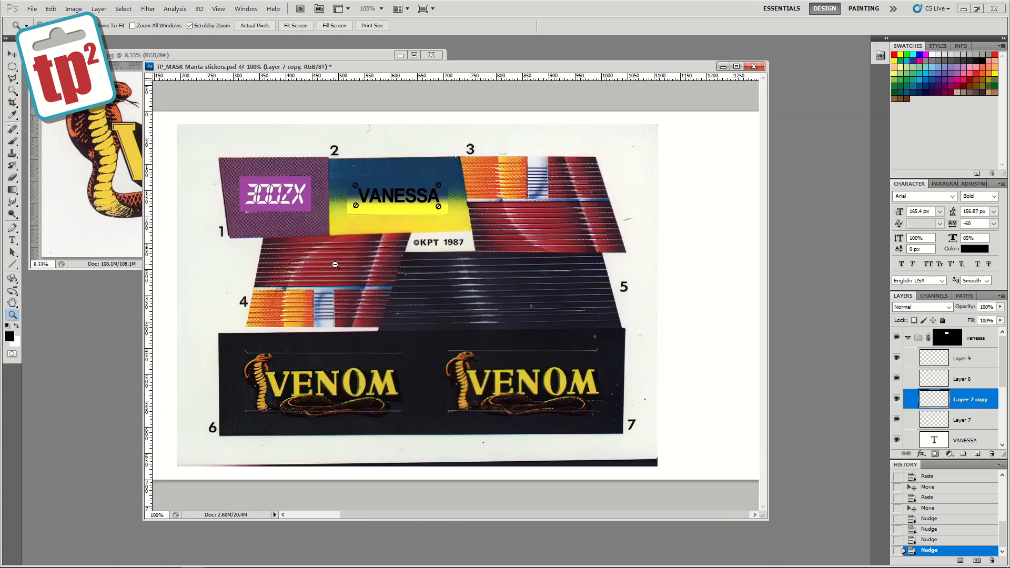
pyautogui.click(907, 338)
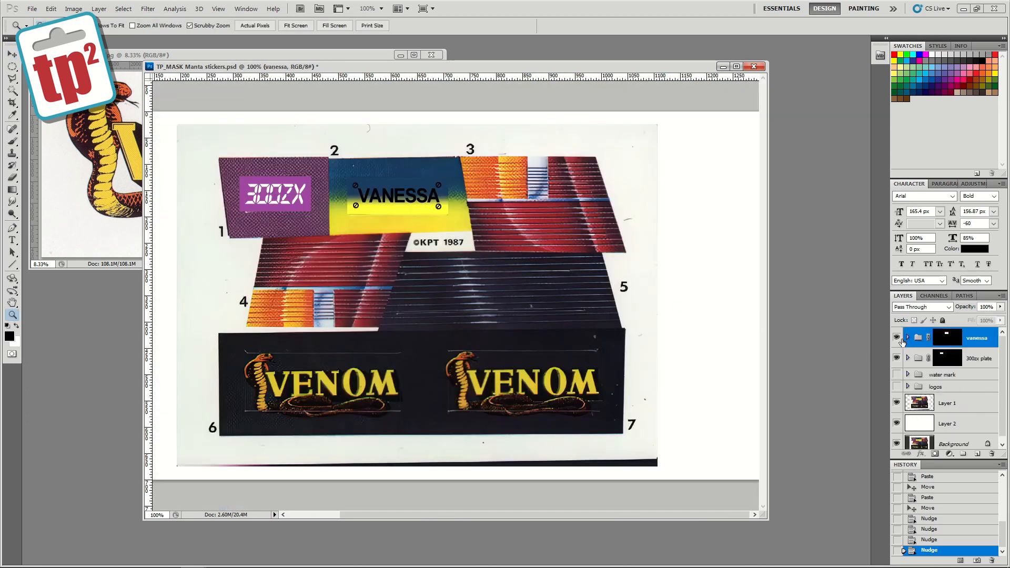
pyautogui.click(962, 453)
pyautogui.doubleClick(935, 334)
pyautogui.write('venom logo')
pyautogui.press('Return')
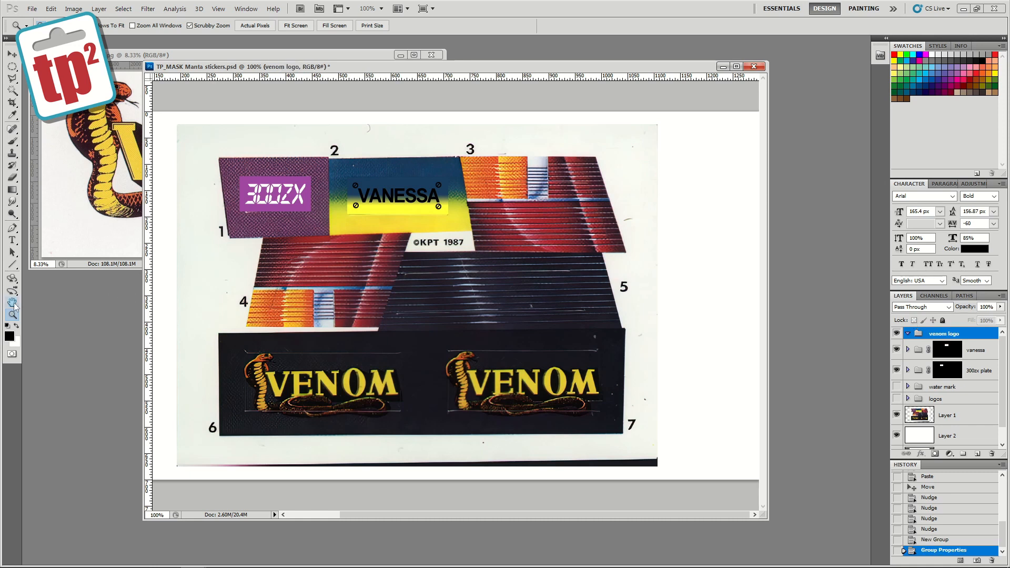
# - Select the rectangular frame around sticker 6's VENOM logo and add it as a mask on the venom logo group
pyautogui.click(222, 354)
pyautogui.moveTo(287, 376); pyautogui.dragTo(310, 342)
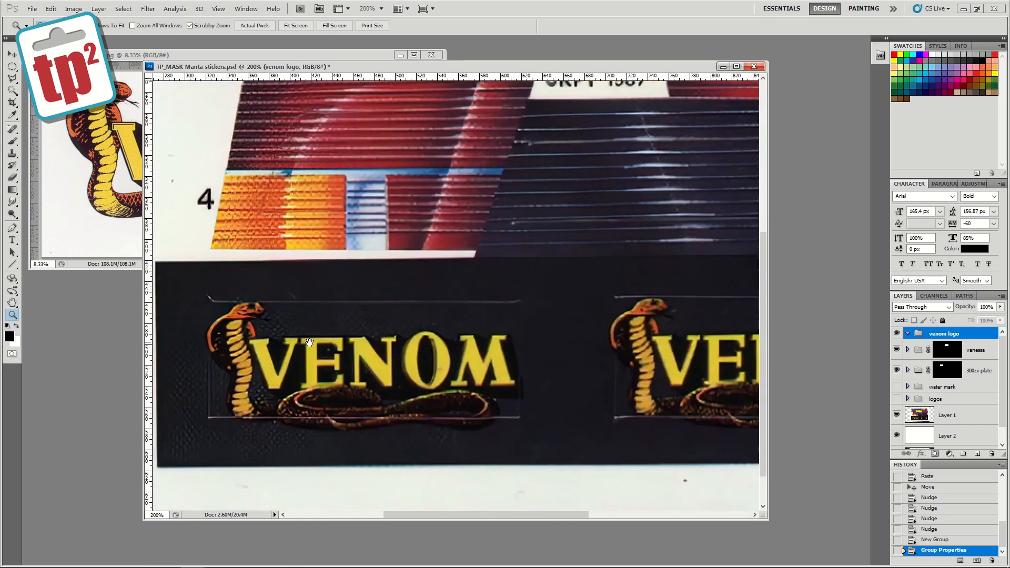
pyautogui.click(12, 66)
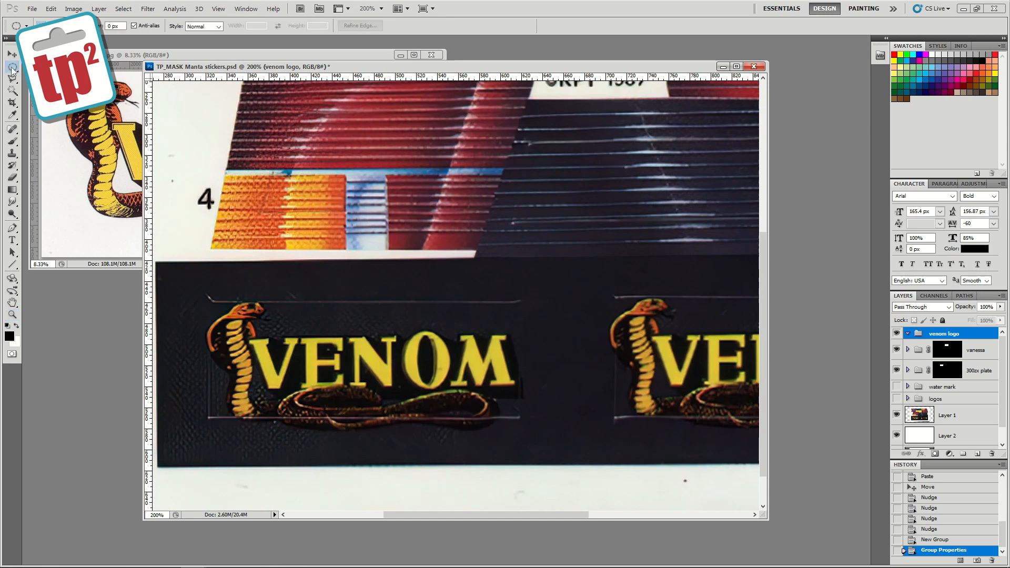
pyautogui.moveTo(204, 299); pyautogui.dragTo(524, 422)
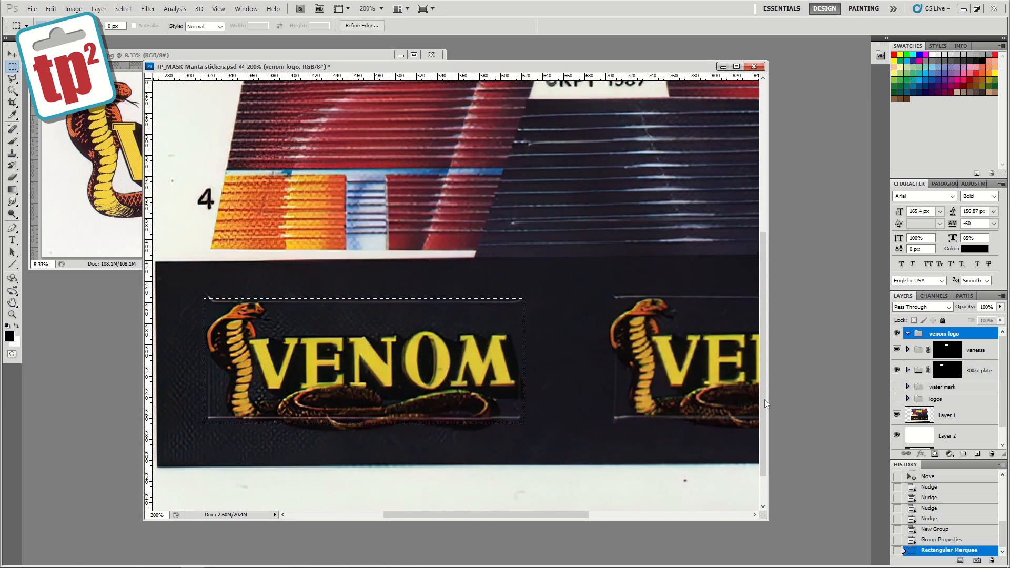
pyautogui.click(935, 454)
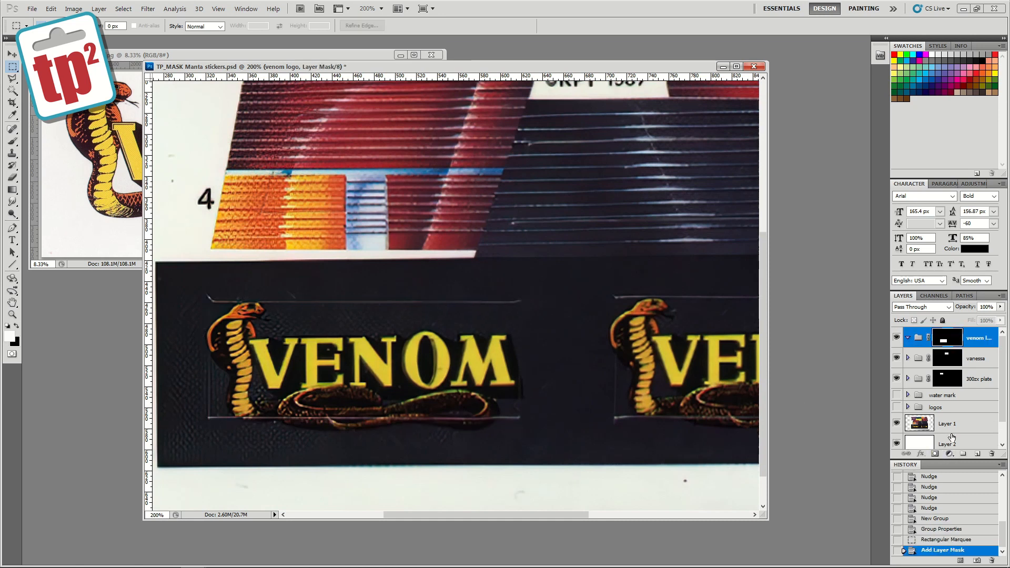
# - Add a new layer inside the venom logo group and fill a rectangle slightly larger than the logo's frame with black
pyautogui.click(12, 114)
pyautogui.click(518, 291)
pyautogui.click(13, 67)
pyautogui.click(976, 454)
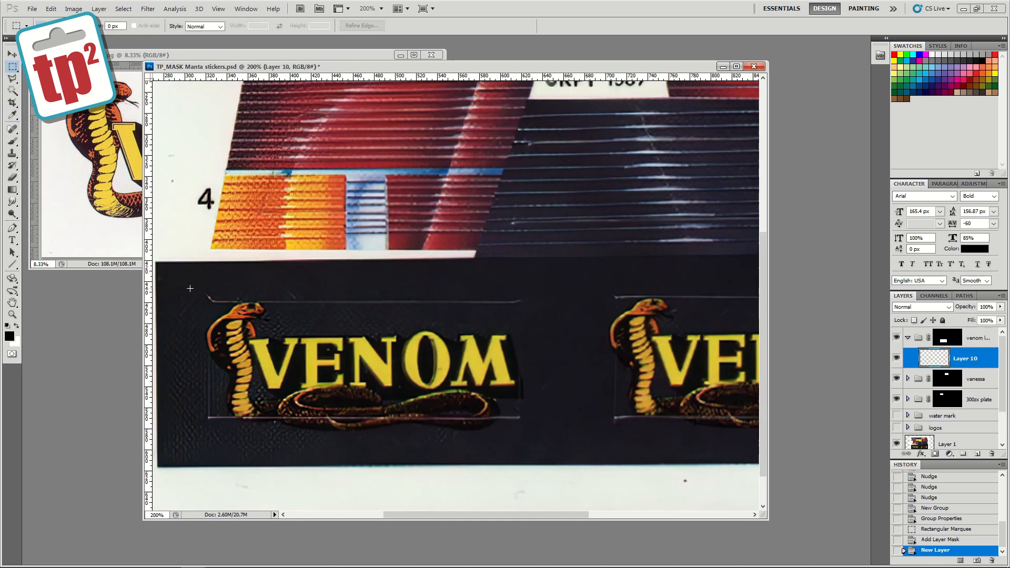
pyautogui.moveTo(434, 390); pyautogui.dragTo(524, 428)
pyautogui.hotkey('alt', 'BackSpace')
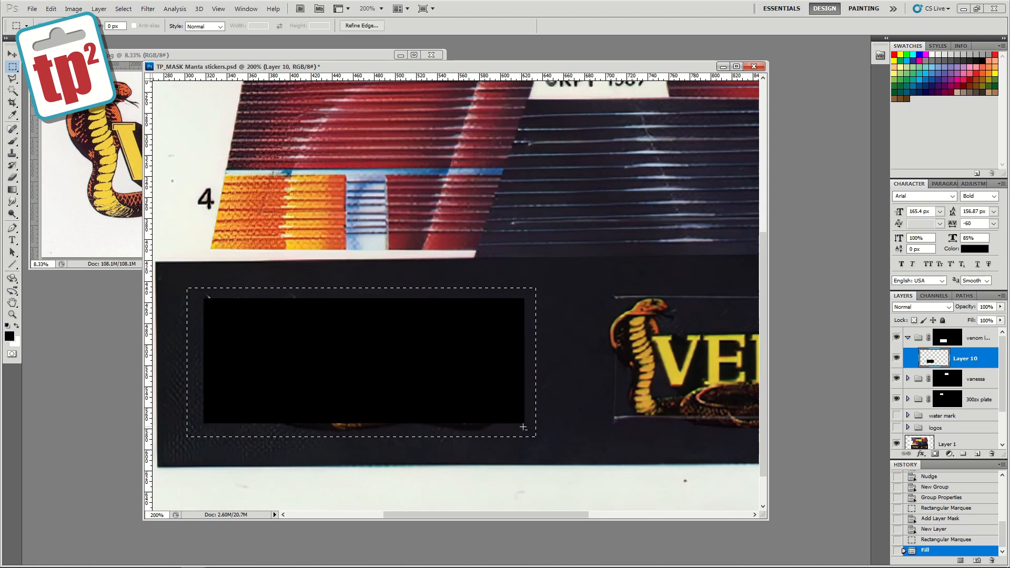
# - Refill the rectangle with the dark colour sampled from the sticker's background, hide the layer and deselect
pyautogui.click(13, 116)
pyautogui.click(294, 274)
pyautogui.hotkey('alt', 'BackSpace')
pyautogui.click(896, 357)
pyautogui.hotkey('ctrl', 'd')
pyautogui.click(12, 54)
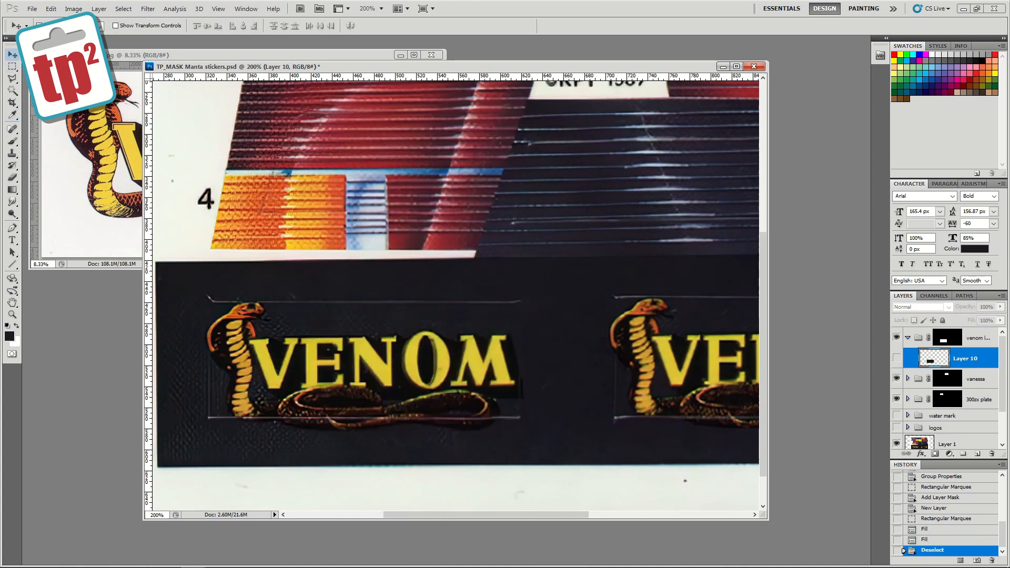
# - Switch to venom_logo_2400_dpi.jpg and select its white background with the Magic Wand at a tolerance of 40
pyautogui.hotkey('ctrl', 'Tab')
pyautogui.click(12, 91)
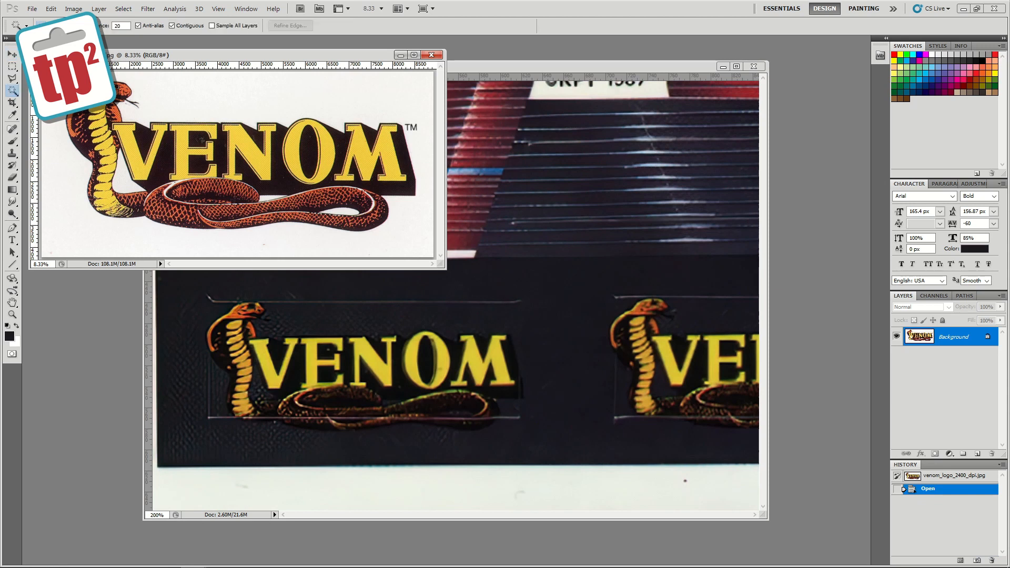
pyautogui.click(147, 97)
pyautogui.doubleClick(127, 26)
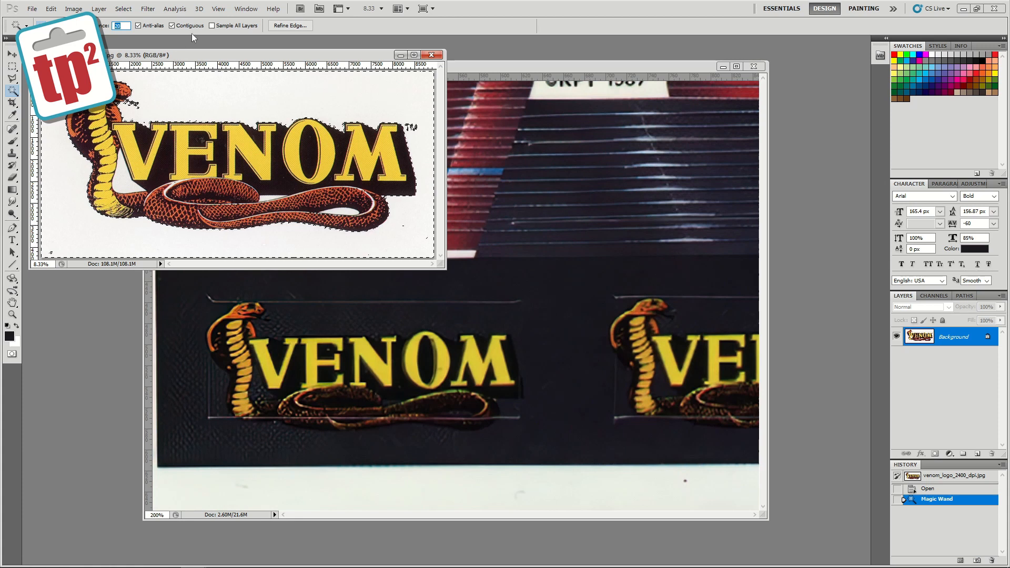
pyautogui.write('40')
pyautogui.click(185, 94)
pyautogui.click(185, 95)
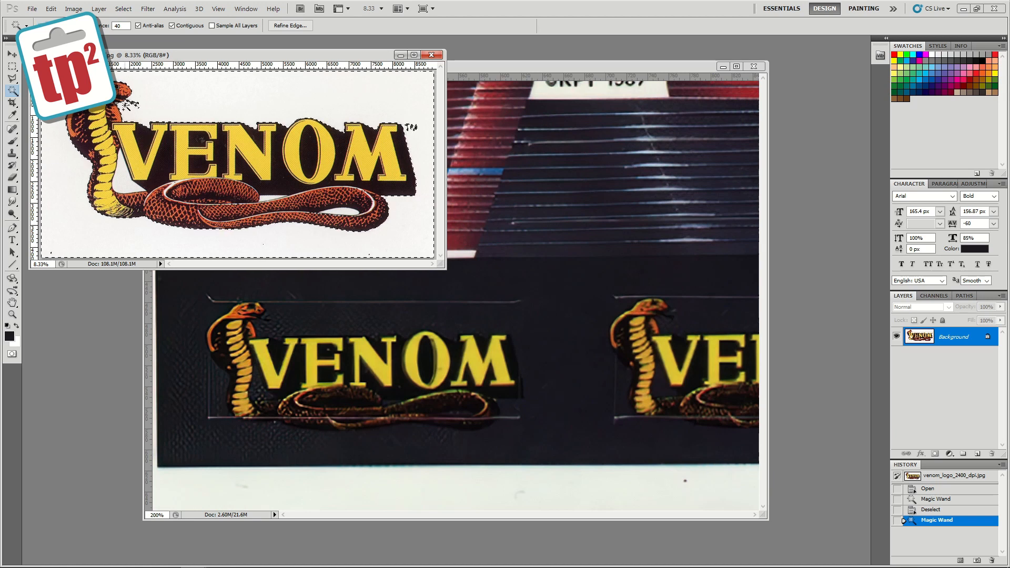
# - Add the enclosed white gaps and leftover specks to the selection, and invert it to select the VENOM logo
pyautogui.click(125, 174)
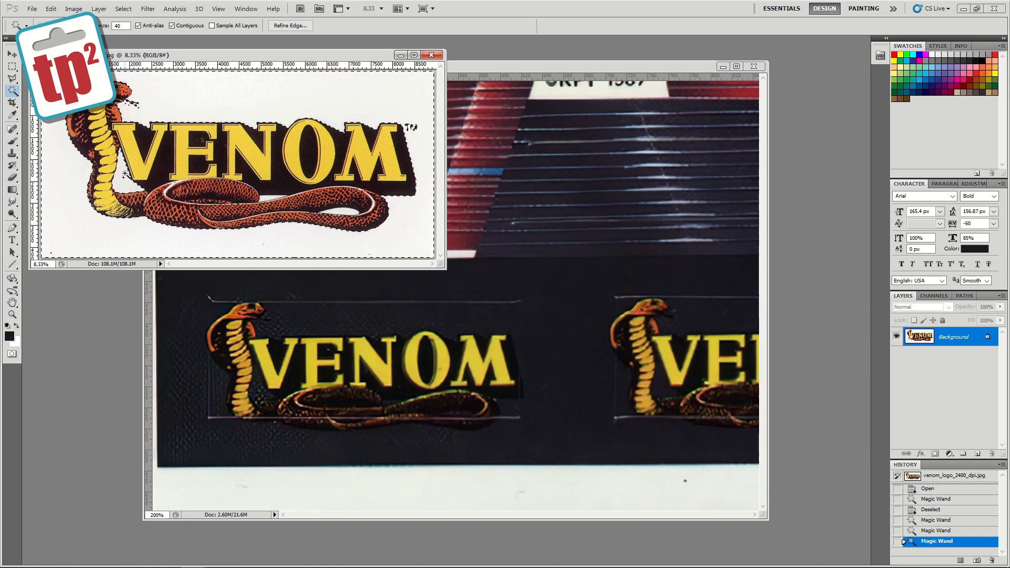
pyautogui.click(268, 198)
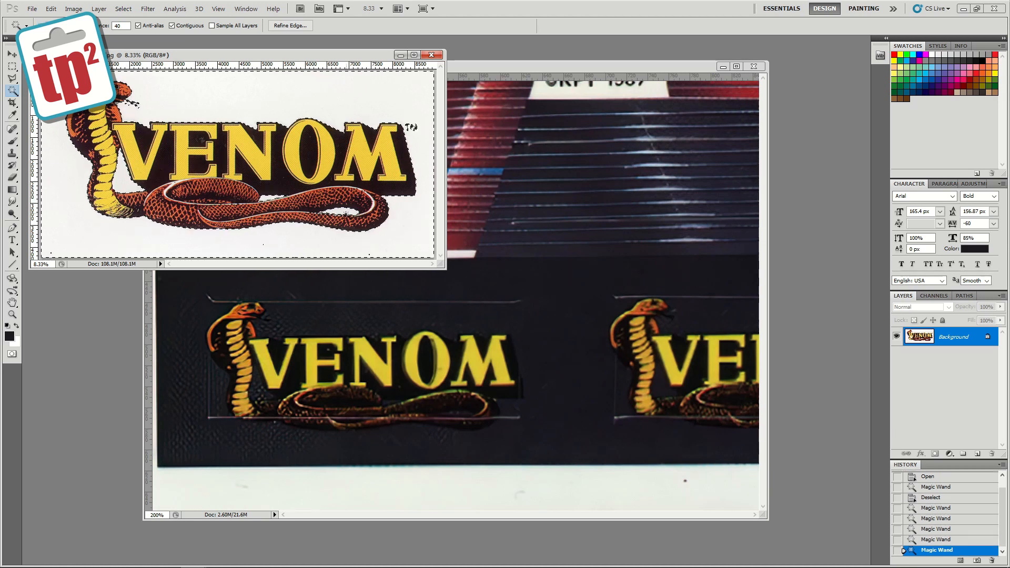
pyautogui.click(266, 248)
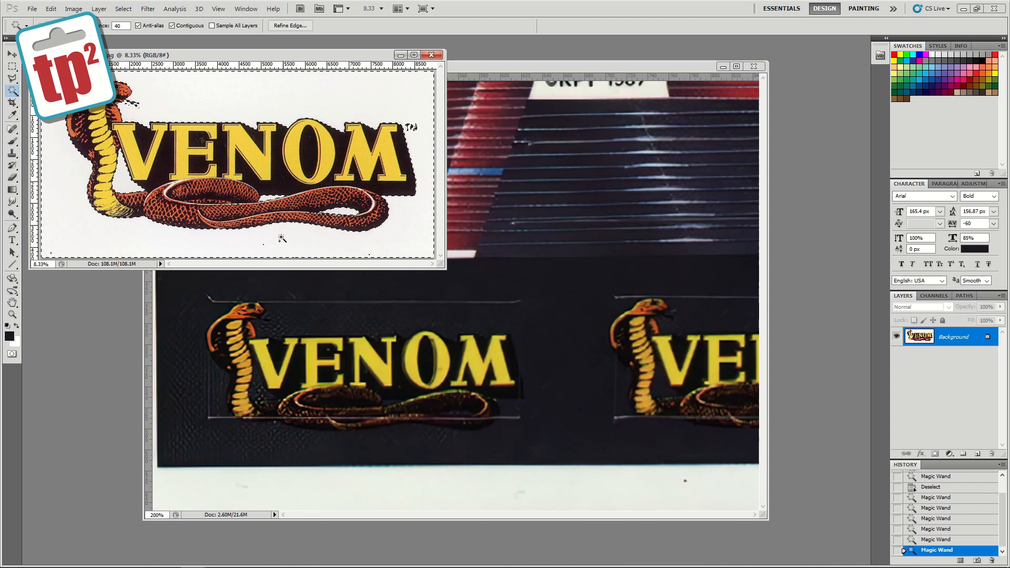
pyautogui.click(123, 9)
pyautogui.click(128, 51)
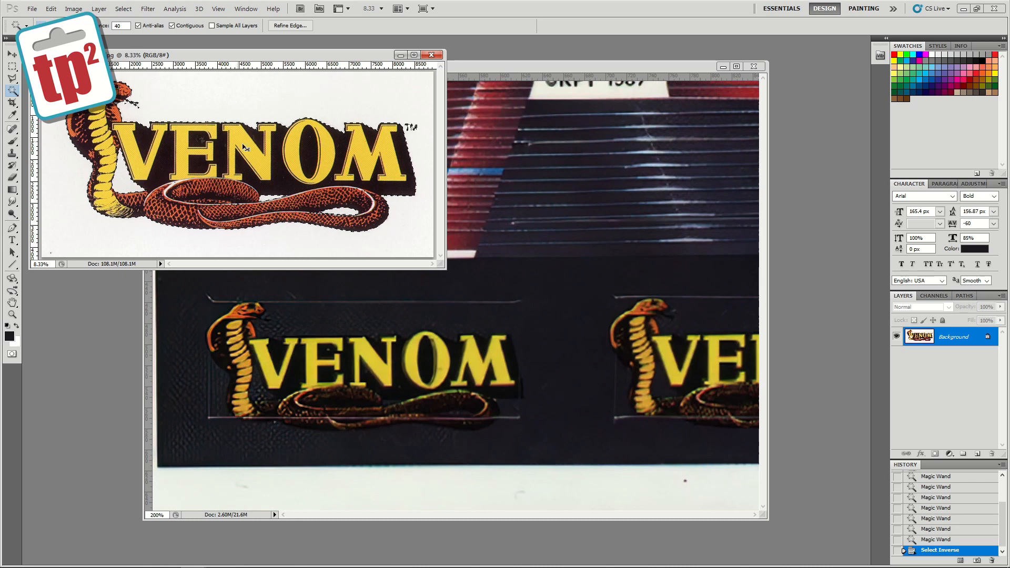
# - Paste the copied VENOM logo into TP_MASK Manta stickers.psd, above the hidden fill layer in the venom logo group
pyautogui.click(542, 267)
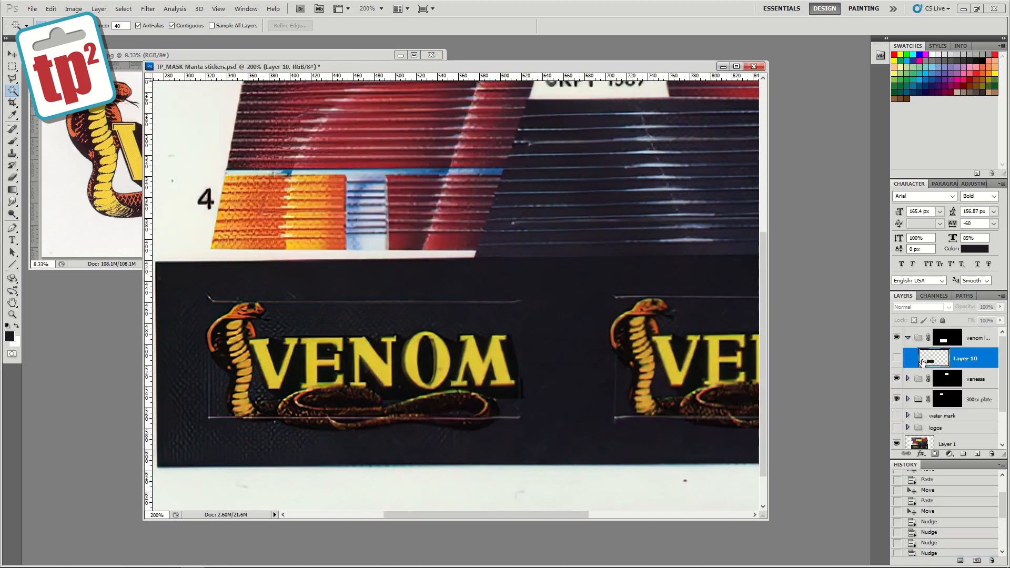
pyautogui.hotkey('ctrl', 'shift', 'alt', 'n')
pyautogui.hotkey('ctrl', 'v')
pyautogui.hotkey('ctrl', 't')
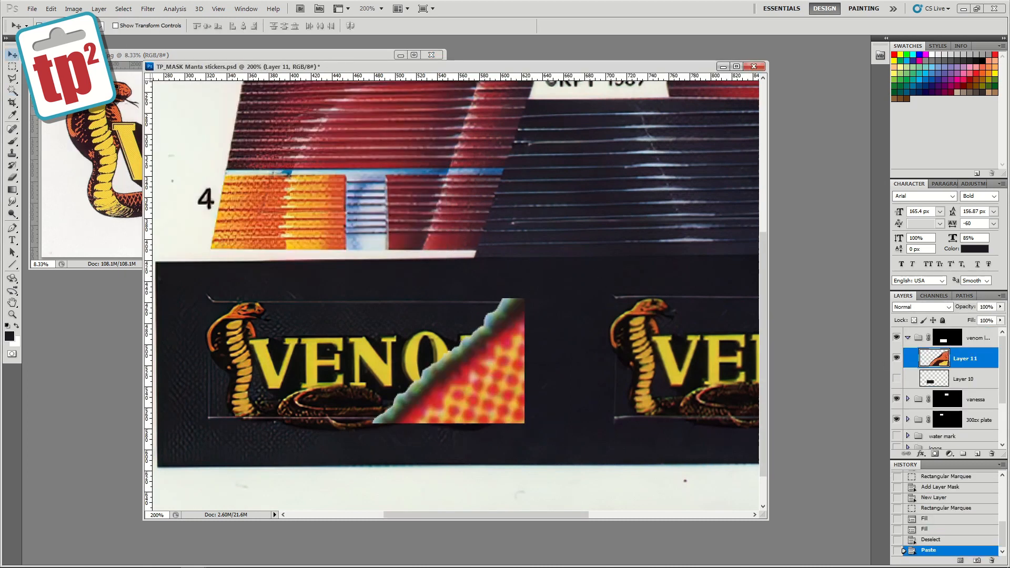
pyautogui.moveTo(342, 201); pyautogui.dragTo(466, 301)
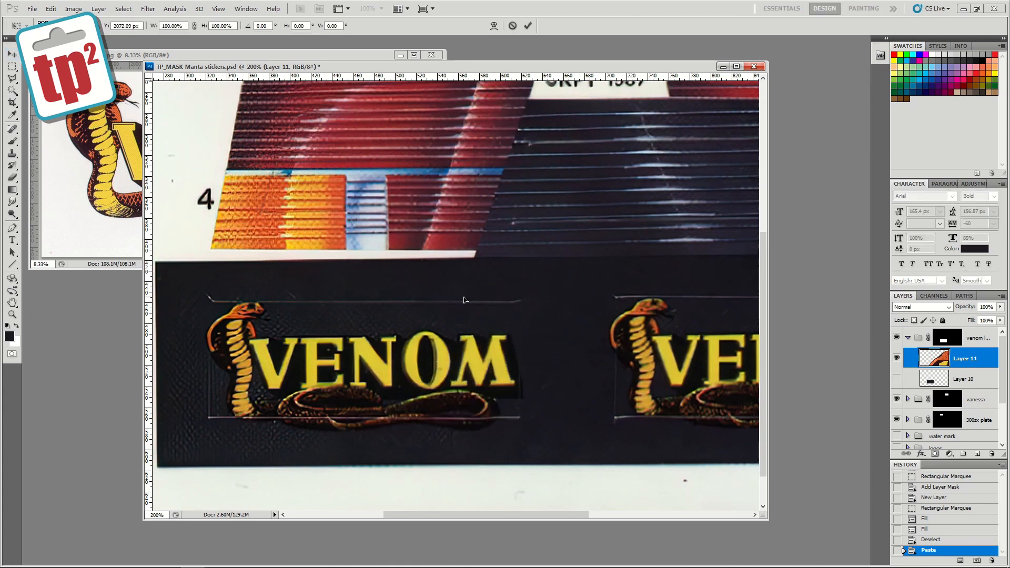
pyautogui.click(19, 318)
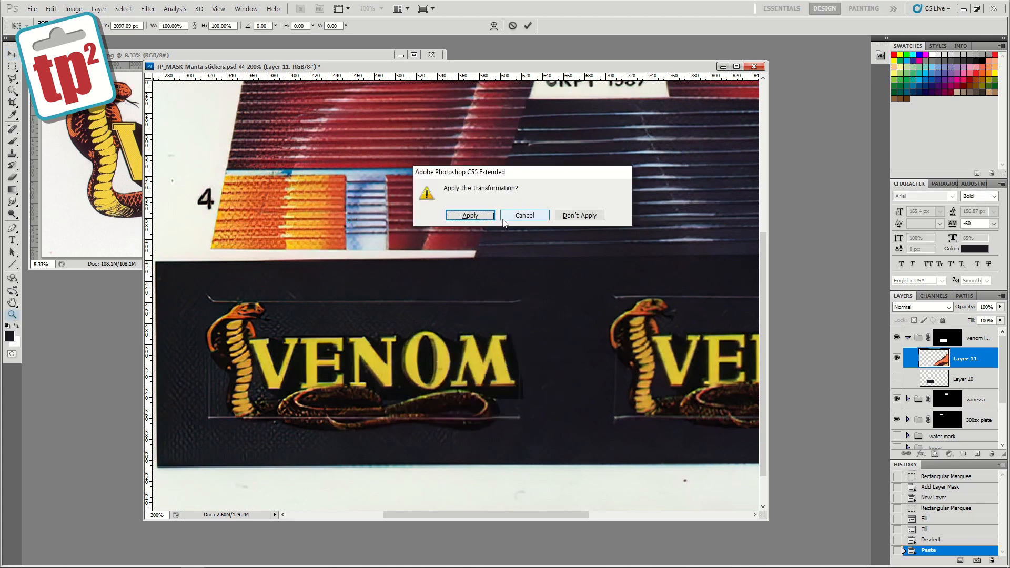
pyautogui.click(521, 215)
pyautogui.click(12, 314)
pyautogui.click(472, 216)
# - Scale the pasted VENOM logo down to 7.5% in width and height and position it over sticker 6
pyautogui.keyDown('alt'); pyautogui.click(423, 252); pyautogui.keyUp('alt')
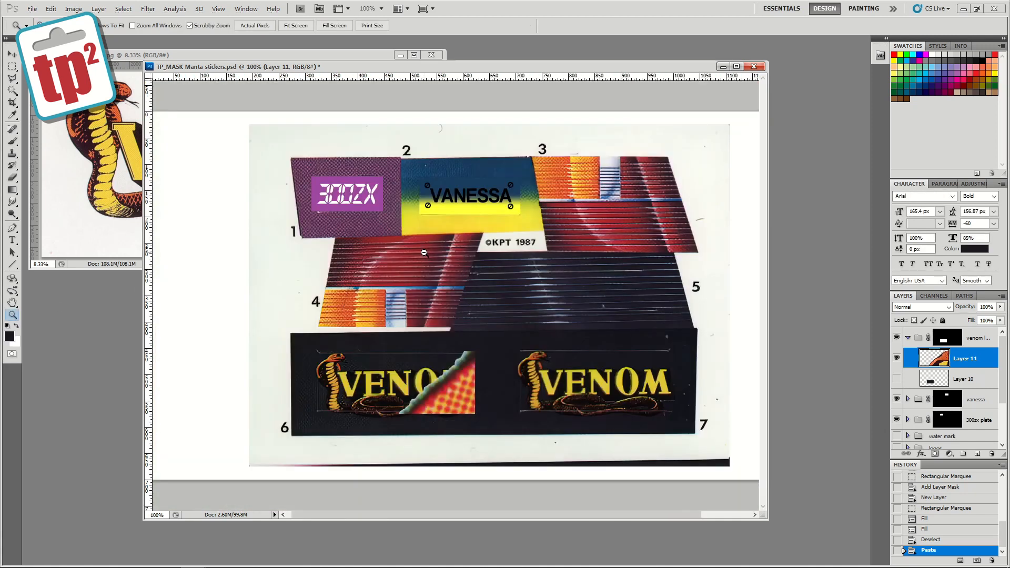
pyautogui.hotkey('ctrl', 't')
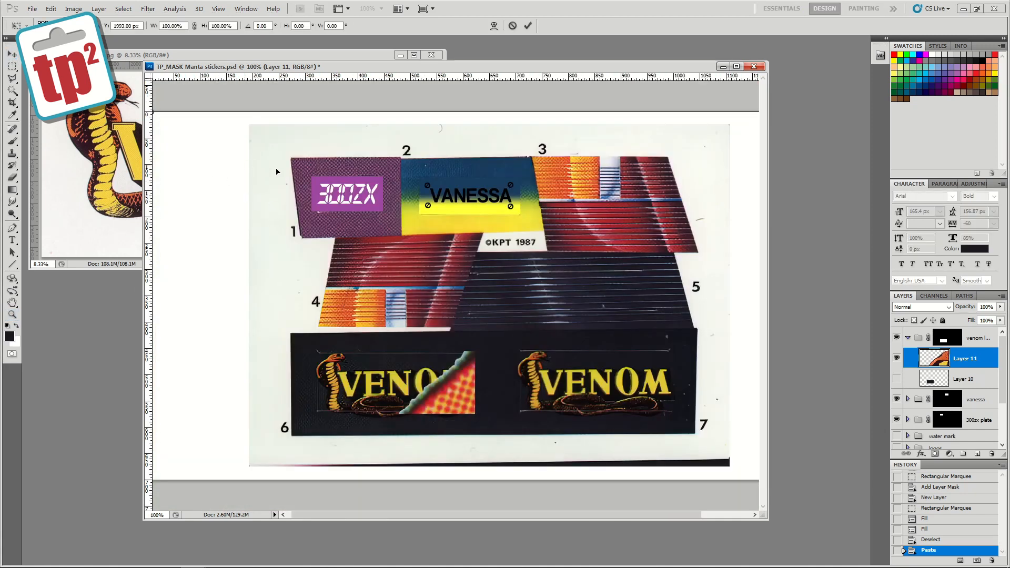
pyautogui.moveTo(239, 131); pyautogui.dragTo(303, 325)
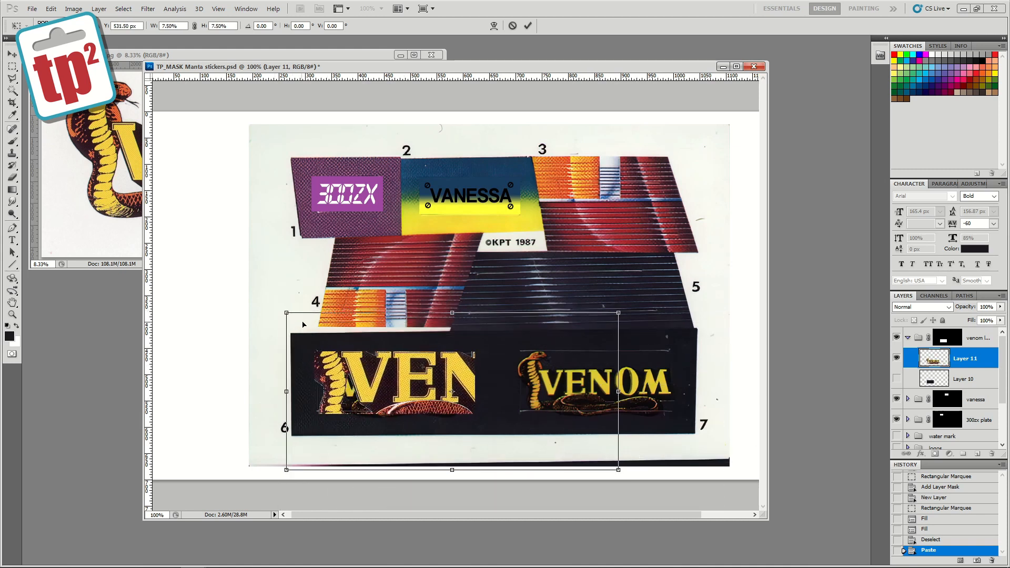
pyautogui.press('Return')
# - Shrink the pasted logo further with Free Transform until it matches the scanned VENOM logo on sticker 6
pyautogui.click(13, 316)
pyautogui.moveTo(320, 369); pyautogui.dragTo(349, 237)
pyautogui.click(10, 54)
pyautogui.hotkey('ctrl', 't')
pyautogui.moveTo(252, 254); pyautogui.dragTo(375, 313)
pyautogui.moveTo(417, 348); pyautogui.dragTo(343, 344)
pyautogui.moveTo(549, 437); pyautogui.dragTo(541, 426)
pyautogui.press('Return')
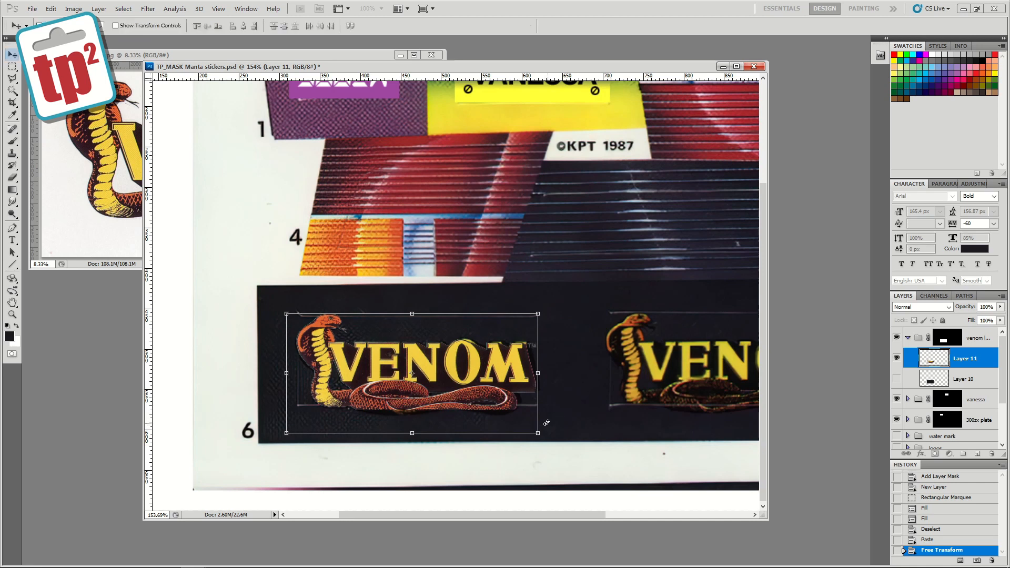
# - Nudge the pasted logo into exact alignment with the scan and show the dark fill layer behind it
pyautogui.press('Up')
pyautogui.press('Up')
pyautogui.press('Right')
pyautogui.press('Left')
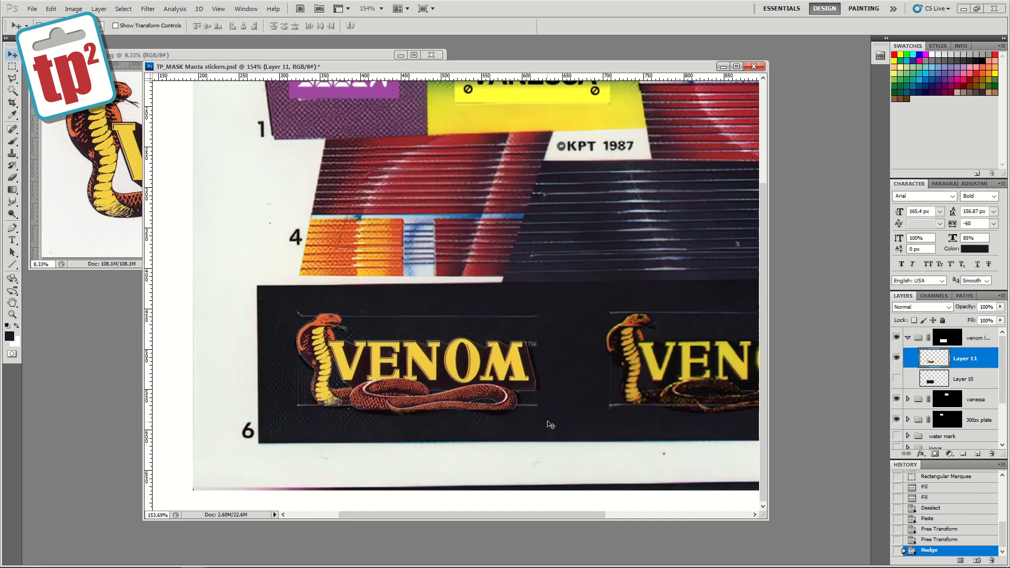
pyautogui.click(896, 379)
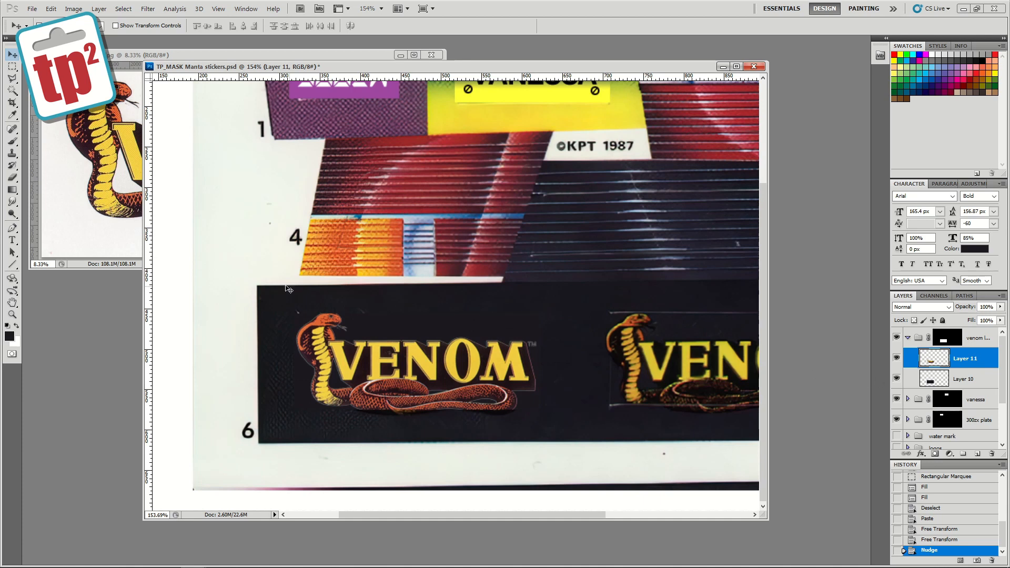
# - Adjust the pasted VENOM logo with Brightness/Contrast, setting brightness to -18 and contrast to 16
pyautogui.click(73, 9)
pyautogui.moveTo(100, 32)
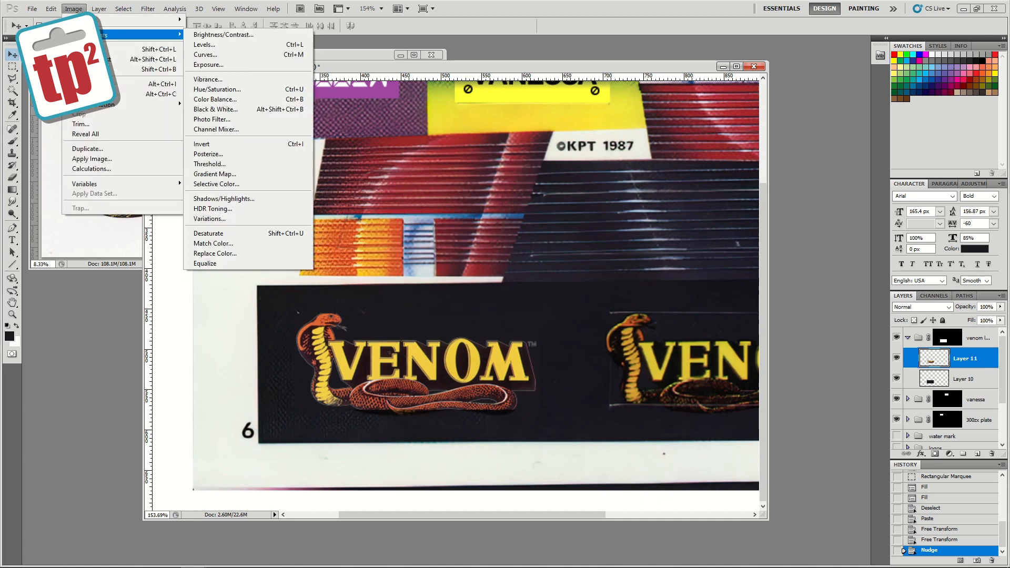
pyautogui.click(221, 30)
pyautogui.moveTo(374, 196); pyautogui.dragTo(386, 216)
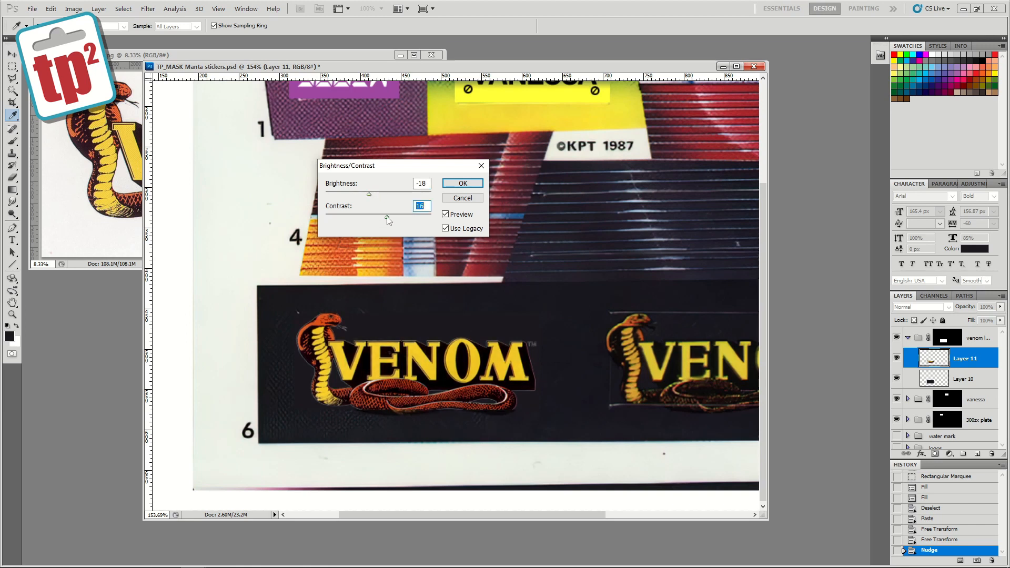
pyautogui.click(453, 183)
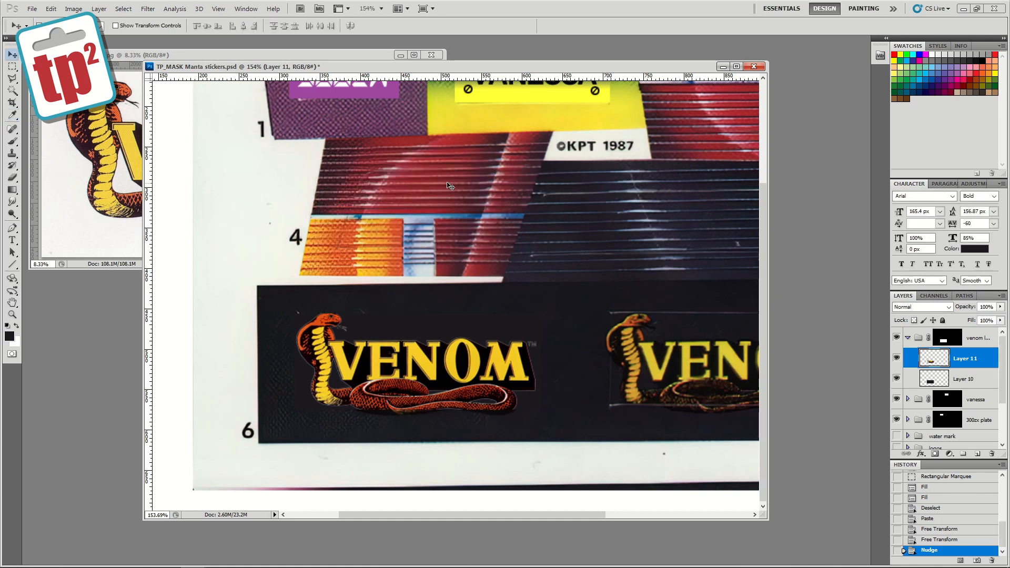
# - Give the logo layer a black Stroke style of 1 px positioned inside
pyautogui.click(99, 8)
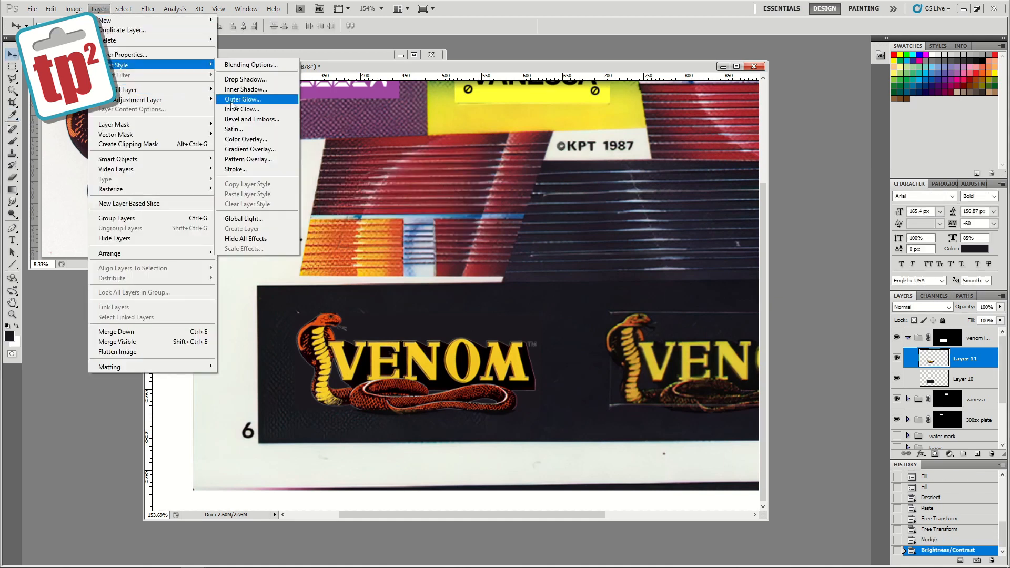
pyautogui.moveTo(167, 65)
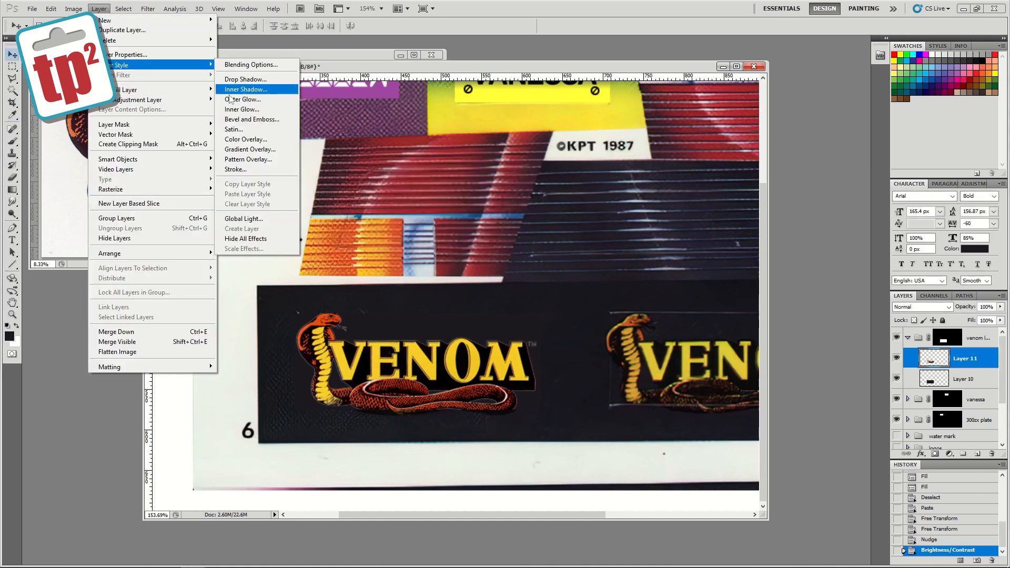
pyautogui.click(240, 169)
pyautogui.moveTo(296, 160); pyautogui.dragTo(614, 95)
pyautogui.click(616, 140)
pyautogui.click(613, 153)
pyautogui.write('1')
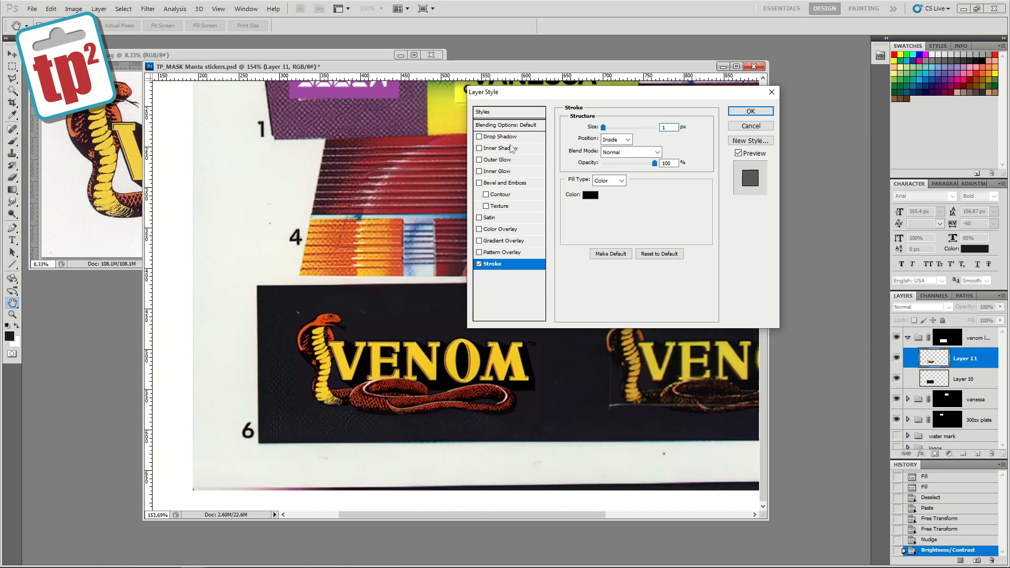
# - Add a black Multiply drop shadow with 100% opacity and zero distance, adjust its spread and size, and apply the layer style
pyautogui.click(480, 137)
pyautogui.moveTo(605, 192); pyautogui.dragTo(600, 173)
pyautogui.moveTo(642, 140); pyautogui.dragTo(667, 145)
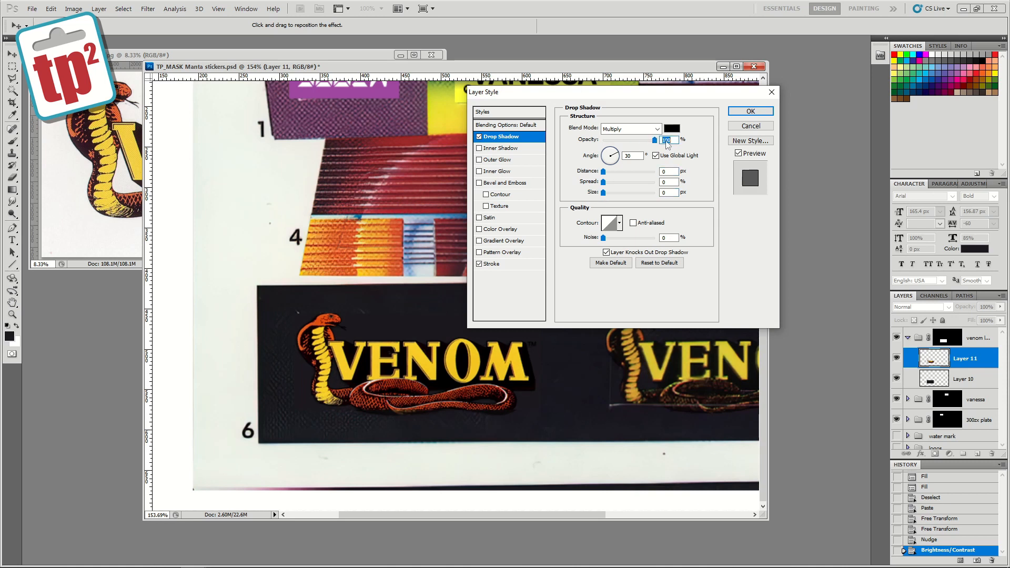
pyautogui.moveTo(604, 182)
pyautogui.mouseDown()
pyautogui.moveTo(652, 179)
pyautogui.moveTo(604, 195)
pyautogui.mouseUp()
pyautogui.click(741, 112)
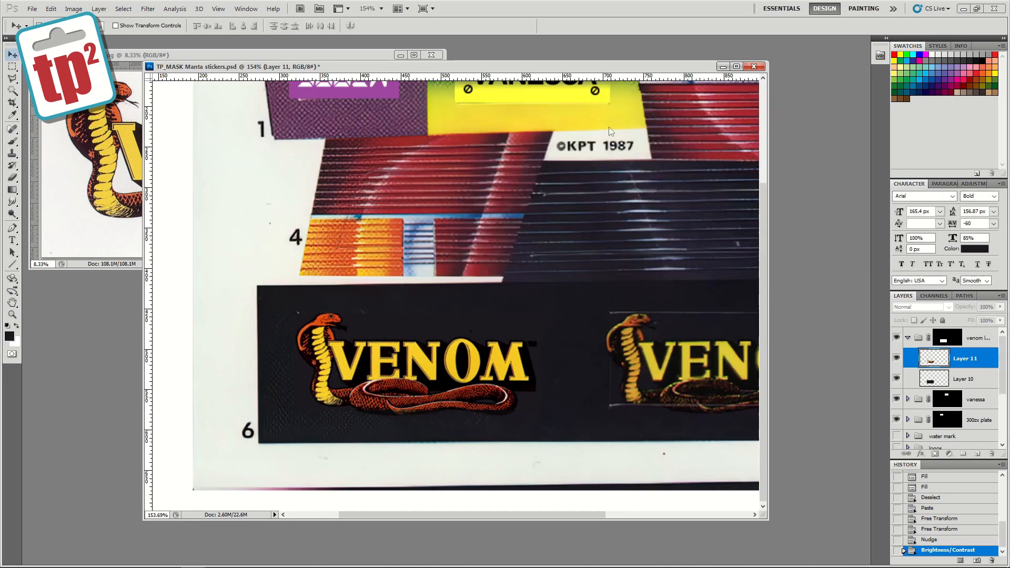
# - Erase the stray specks around the cobra's tongue and above the VENOM lettering
pyautogui.click(11, 313)
pyautogui.click(331, 342)
pyautogui.click(331, 331)
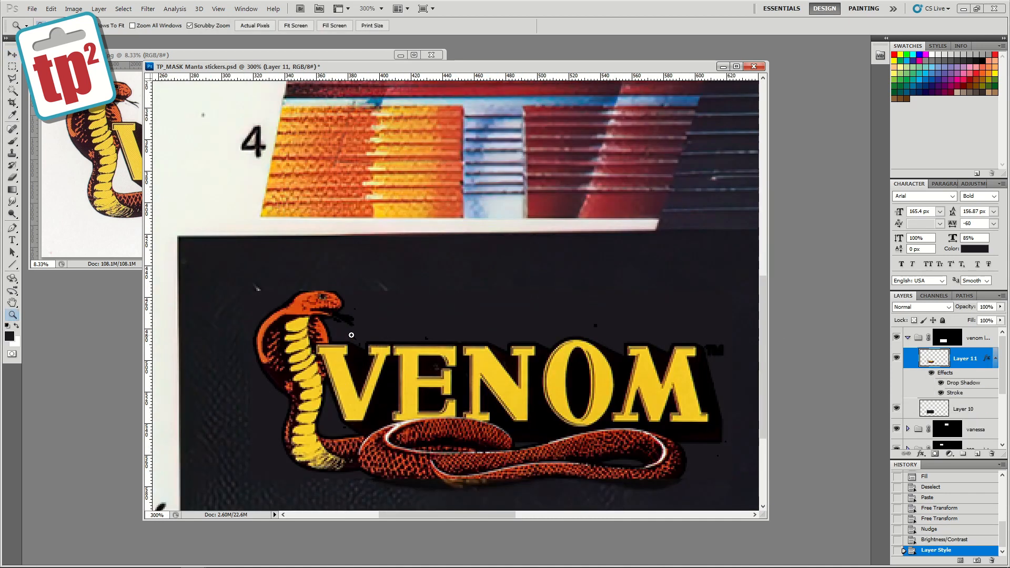
pyautogui.click(330, 322)
pyautogui.click(10, 178)
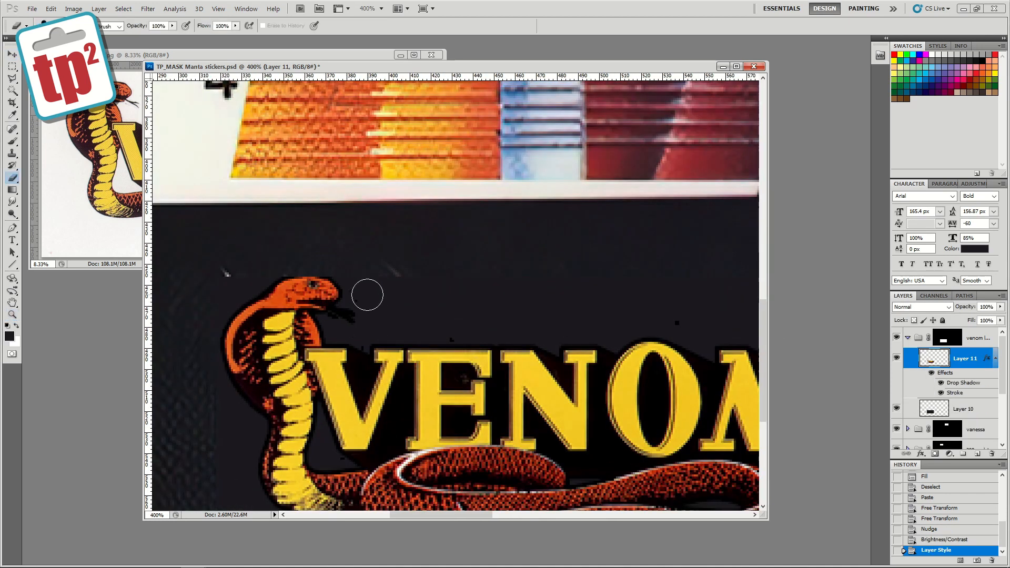
pyautogui.moveTo(358, 298); pyautogui.dragTo(336, 329)
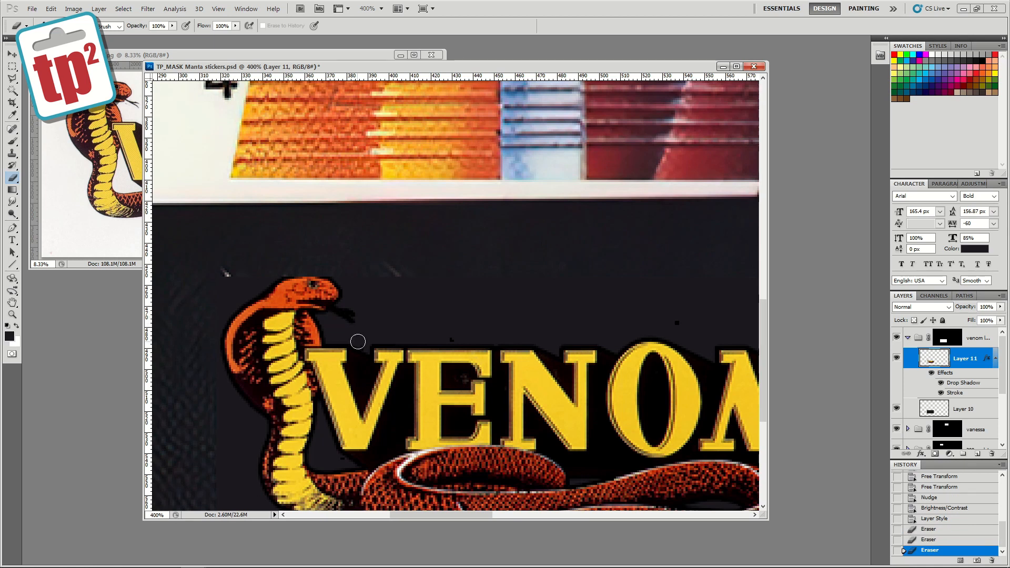
pyautogui.click(360, 343)
pyautogui.click(679, 322)
pyautogui.click(640, 322)
# - Erase the remaining specks near the lettering and the TM mark beside the M
pyautogui.scroll(-2, 296, 345)
pyautogui.hscroll(1, 297, 345)
pyautogui.click(282, 347)
pyautogui.click(289, 350)
pyautogui.hscroll(4, 412, 388)
pyautogui.scroll(-1, 412, 388)
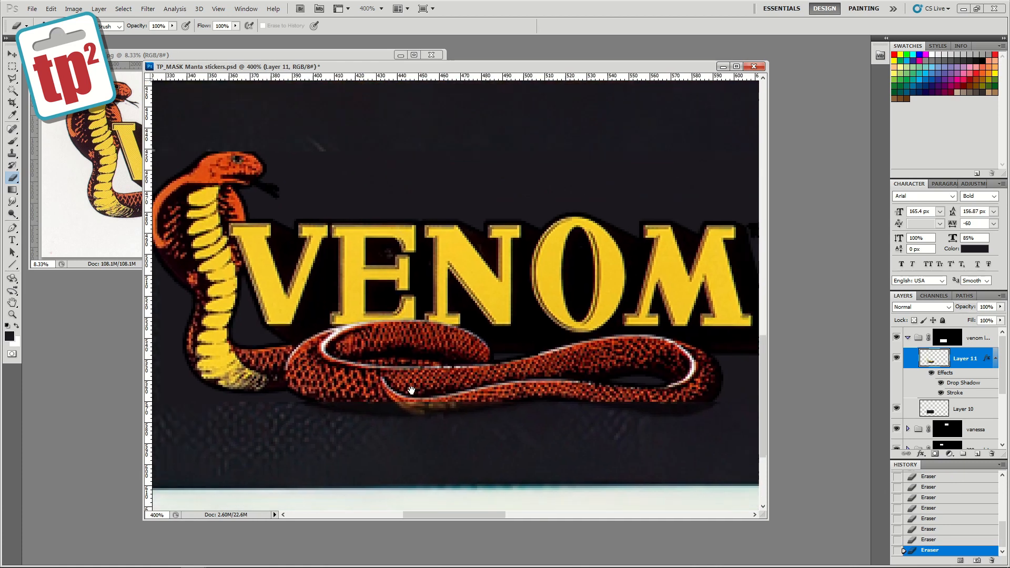
pyautogui.moveTo(534, 223); pyautogui.dragTo(527, 222)
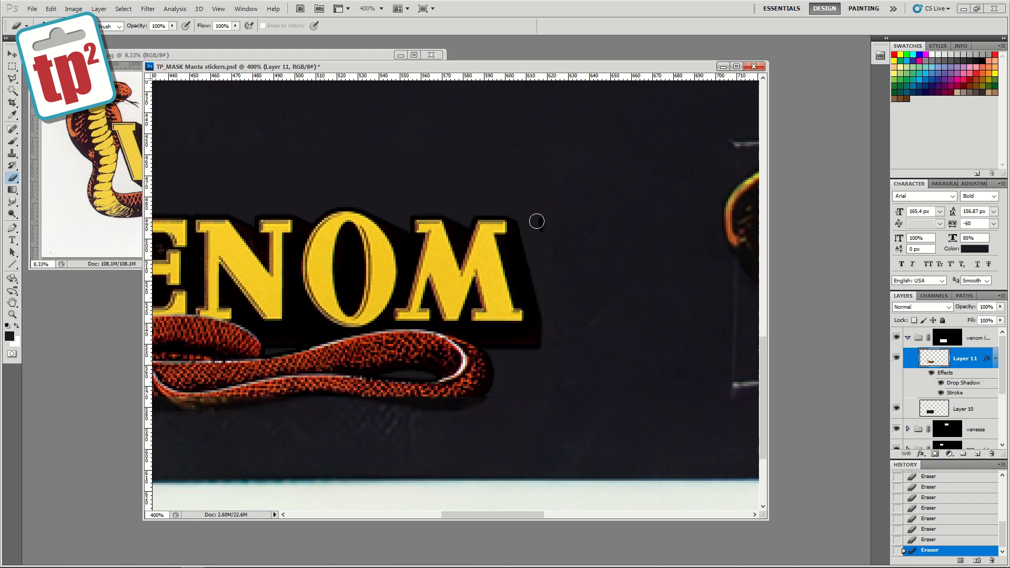
# - Paint over the flaws inside the letter E of VENOM with a black brush
pyautogui.press('z')
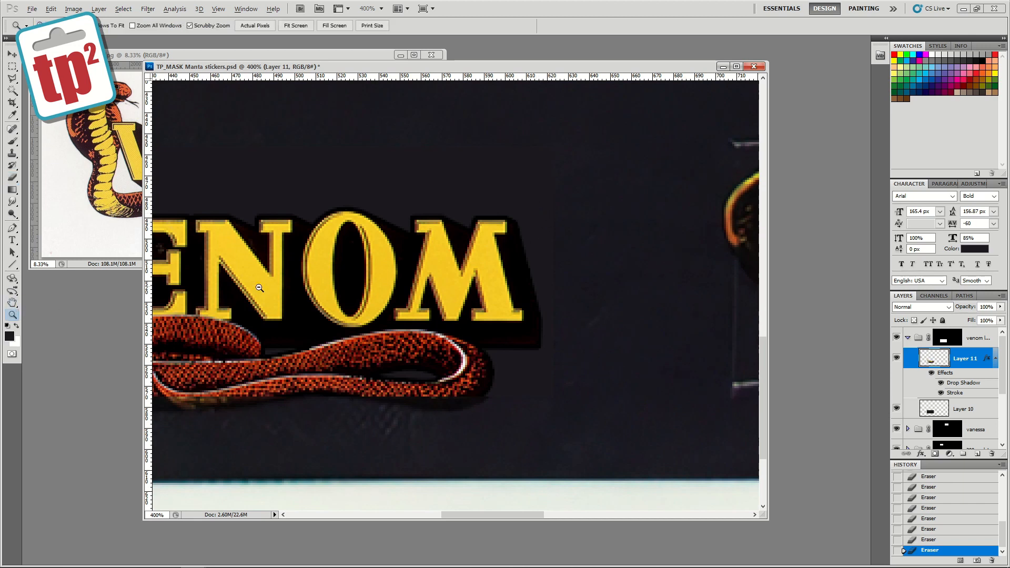
pyautogui.keyDown('alt'); pyautogui.click(289, 290); pyautogui.keyUp('alt')
pyautogui.keyDown('alt'); pyautogui.click(289, 289); pyautogui.keyUp('alt')
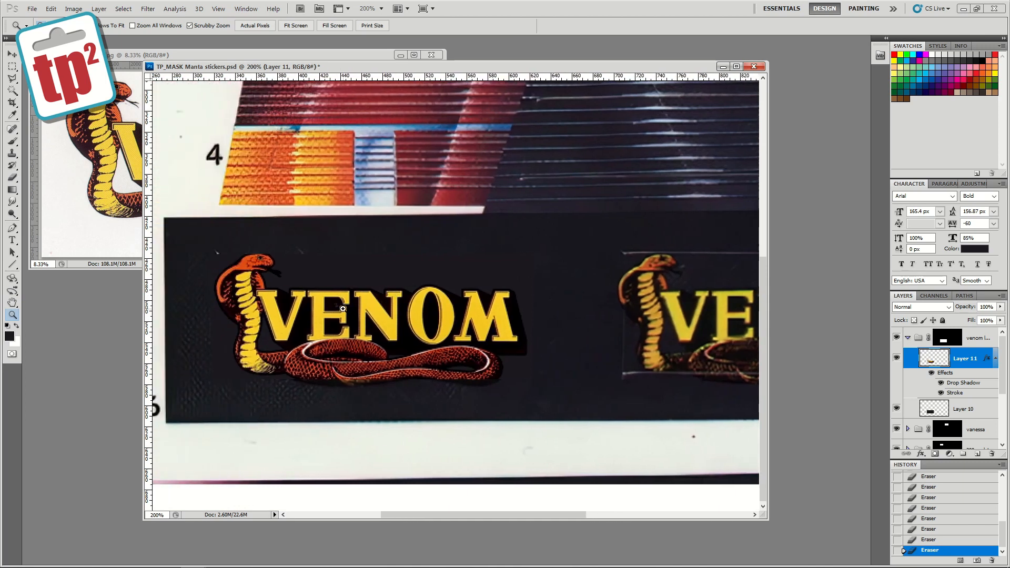
pyautogui.moveTo(200, 254); pyautogui.dragTo(228, 254)
pyautogui.click(7, 142)
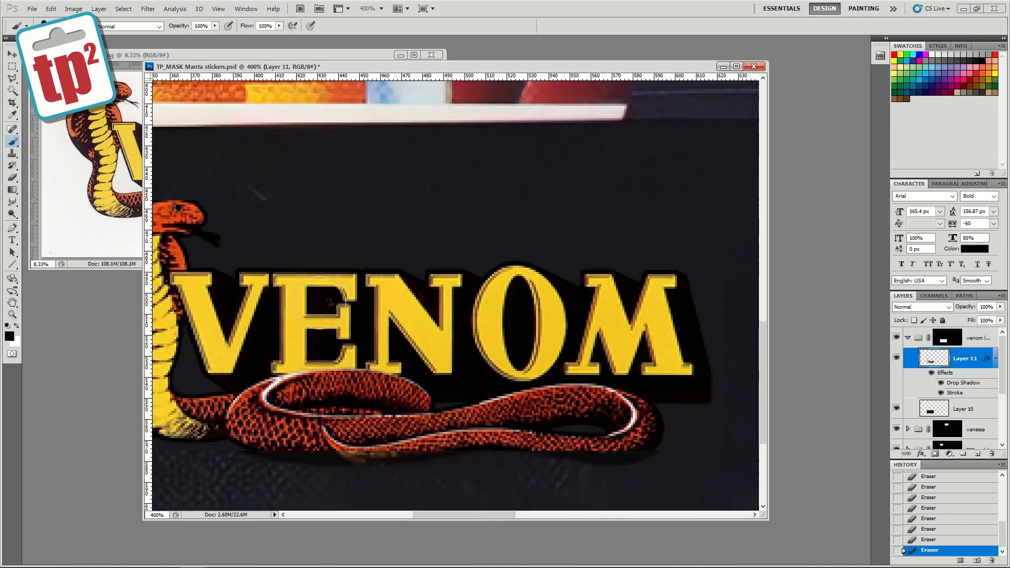
pyautogui.click(326, 301)
pyautogui.click(12, 315)
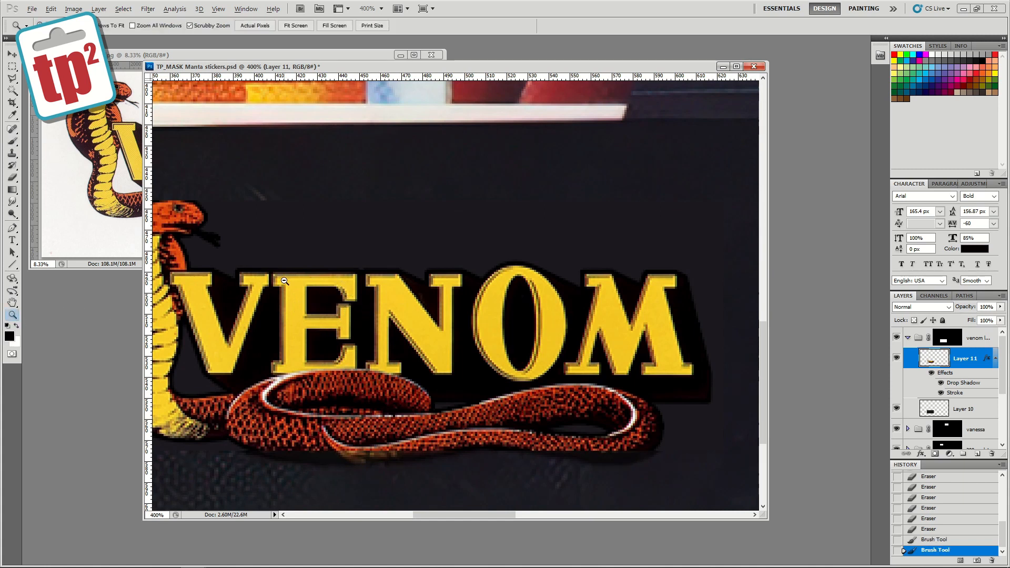
pyautogui.keyDown('alt'); pyautogui.click(296, 277); pyautogui.keyUp('alt')
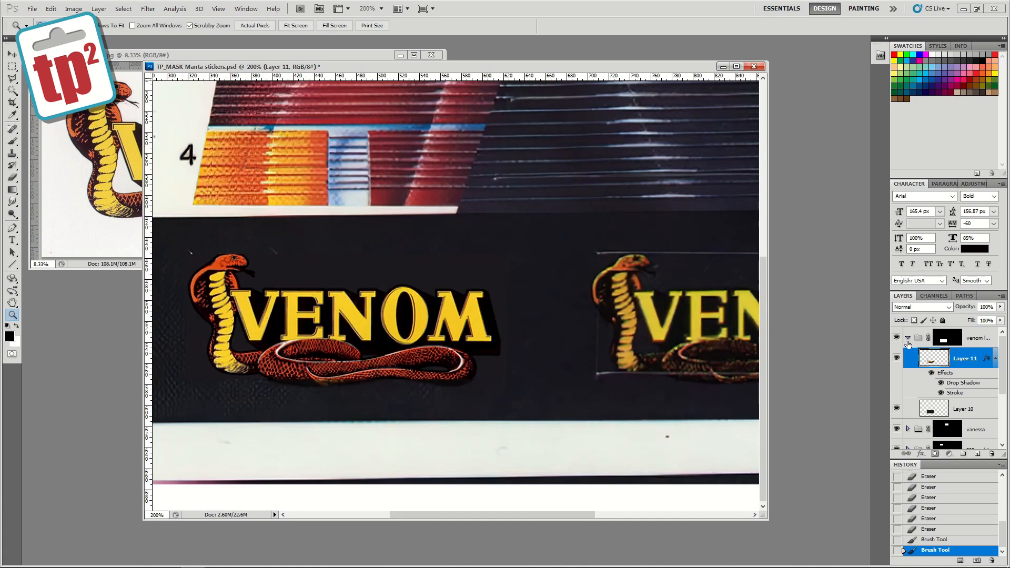
# - Hide the scan in Layer 1 and extend the white area of the venom logo group's mask slightly above and below the logo
pyautogui.click(907, 340)
pyautogui.click(897, 425)
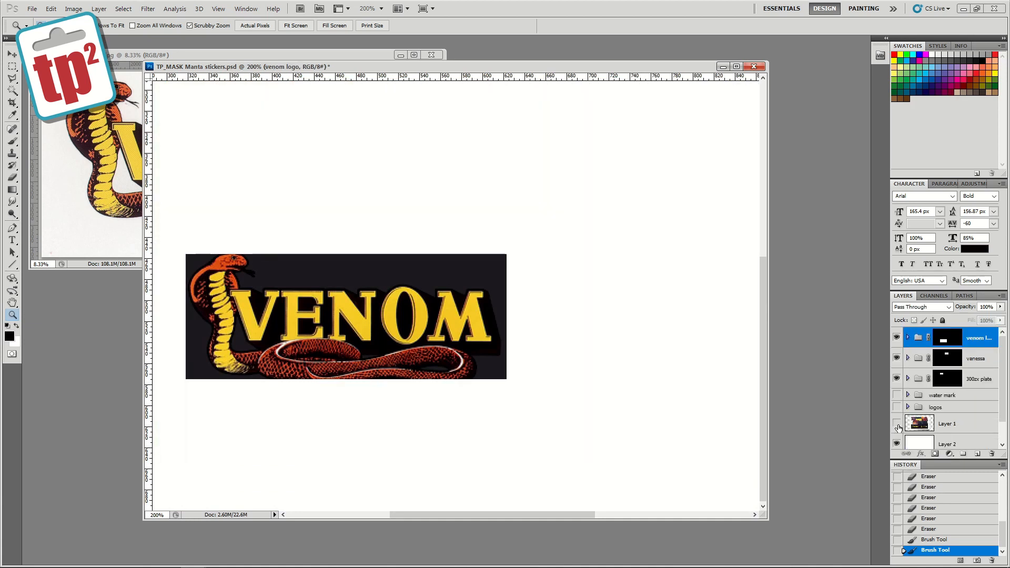
pyautogui.click(949, 343)
pyautogui.click(16, 67)
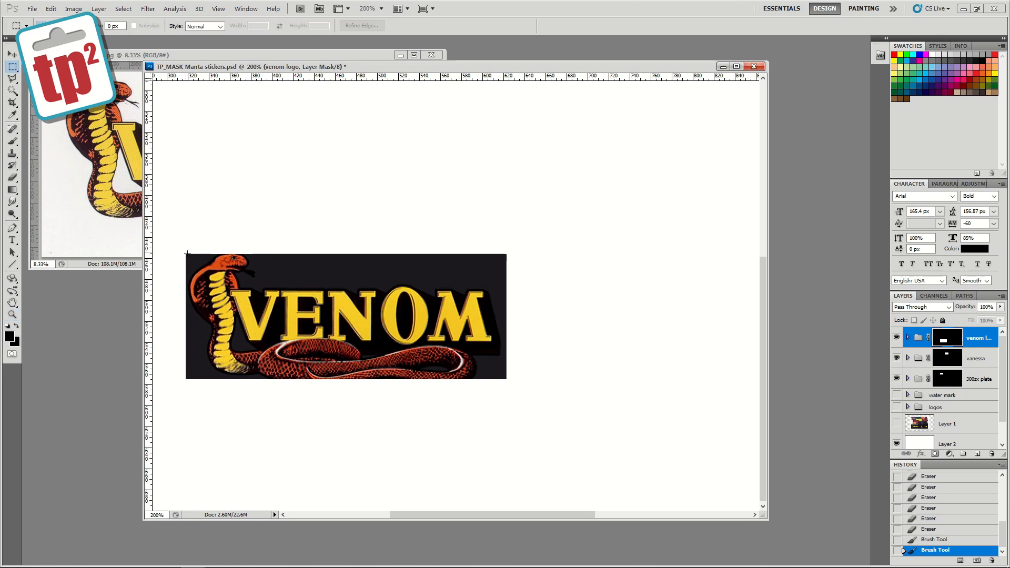
pyautogui.moveTo(346, 344); pyautogui.dragTo(506, 384)
pyautogui.keyDown('alt'); pyautogui.click(943, 337); pyautogui.keyUp('alt')
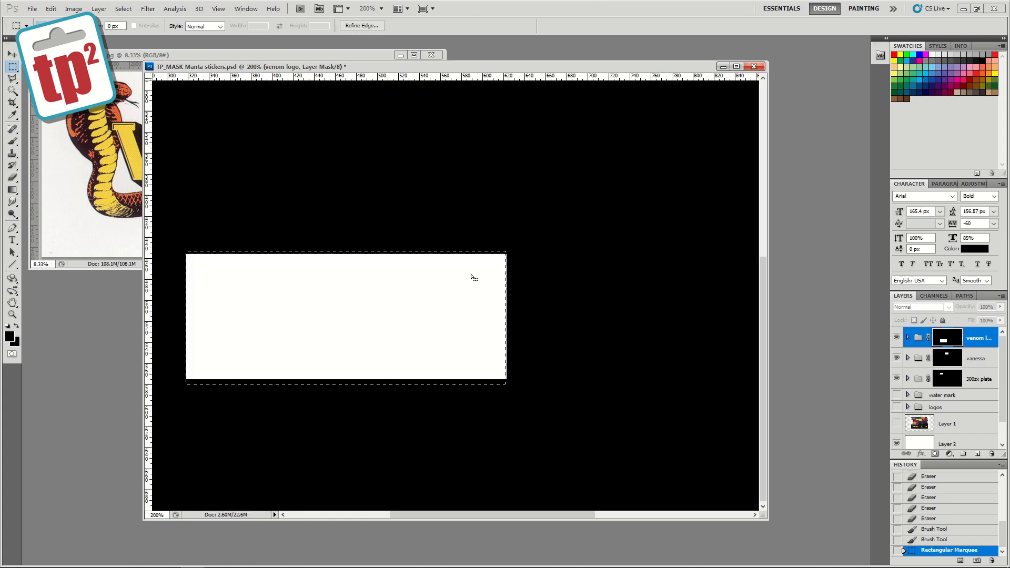
pyautogui.press('d')
pyautogui.click(15, 325)
pyautogui.press('Delete')
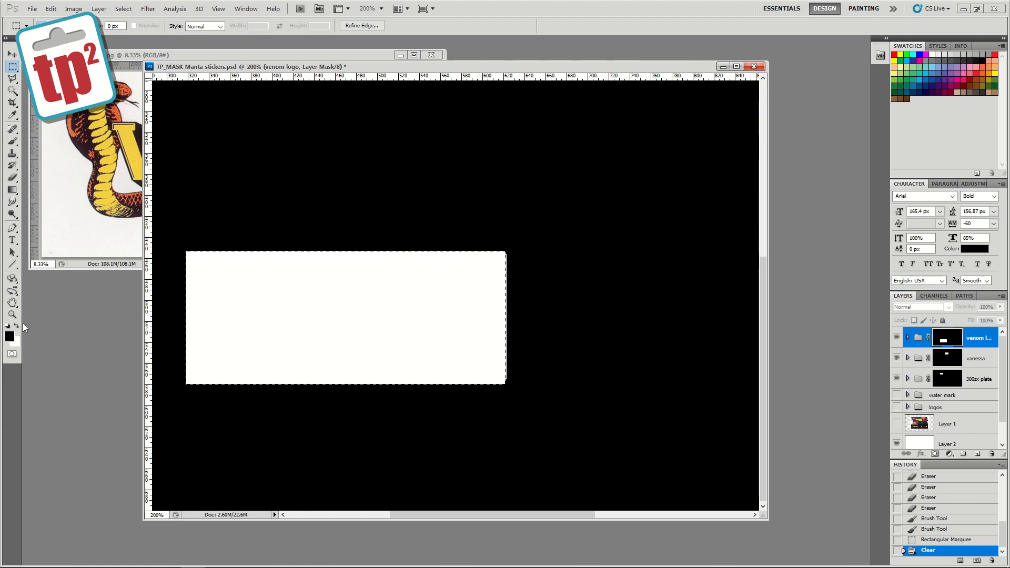
pyautogui.click(901, 337)
pyautogui.hotkey('ctrl', 'd')
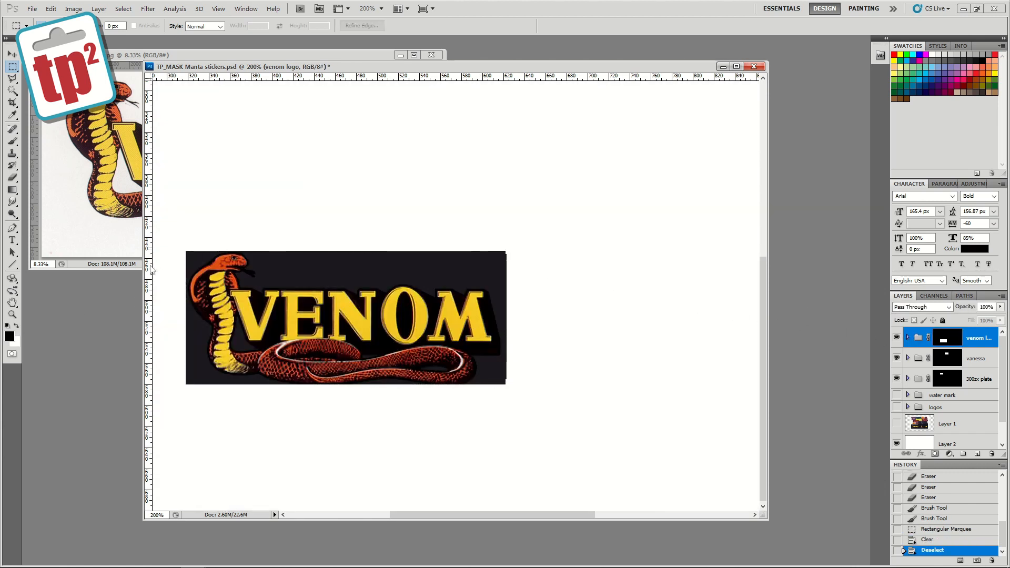
# - Square off the stepped right edge of the venom logo mask's white area and show the scan in Layer 1 again
pyautogui.click(13, 314)
pyautogui.keyDown('alt'); pyautogui.click(569, 326); pyautogui.keyUp('alt')
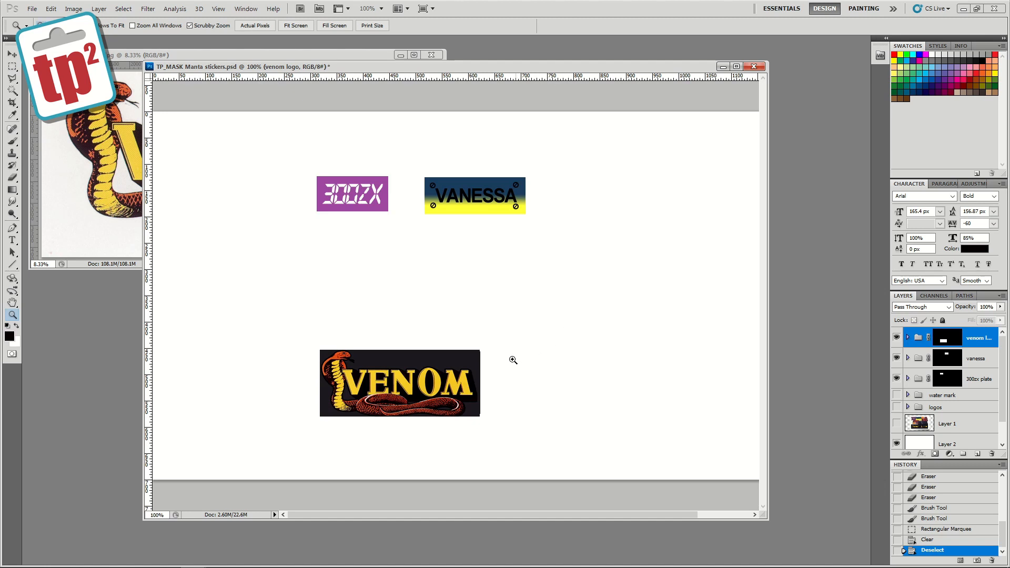
pyautogui.click(512, 360)
pyautogui.click(489, 360)
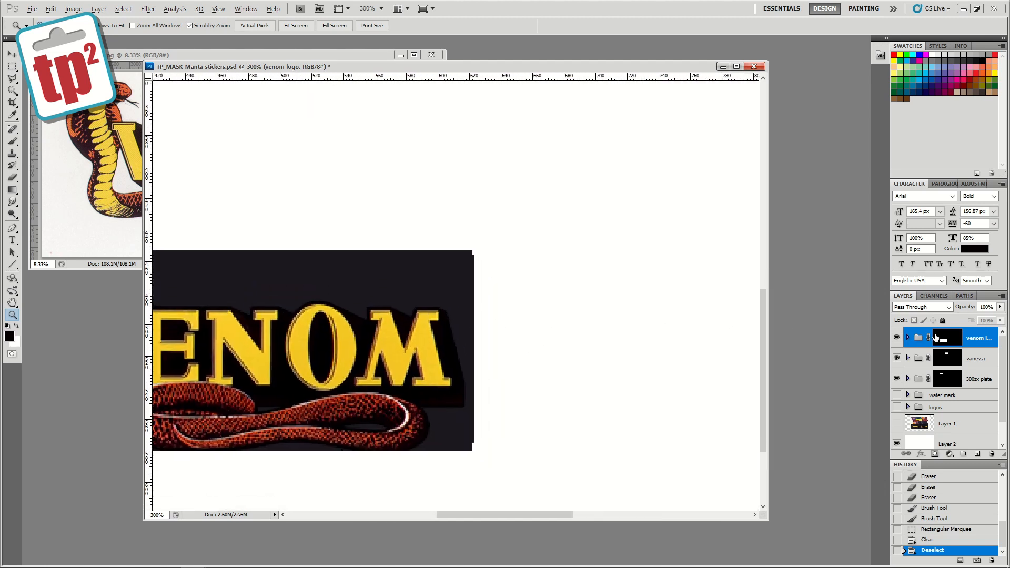
pyautogui.keyDown('alt'); pyautogui.click(935, 337); pyautogui.keyUp('alt')
pyautogui.click(12, 66)
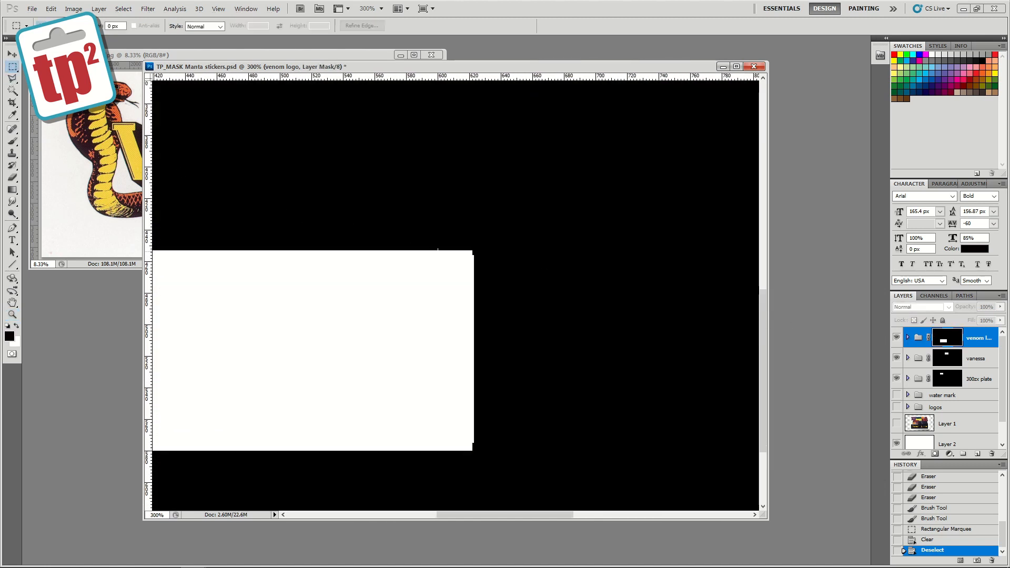
pyautogui.moveTo(456, 294); pyautogui.dragTo(474, 451)
pyautogui.press('Delete')
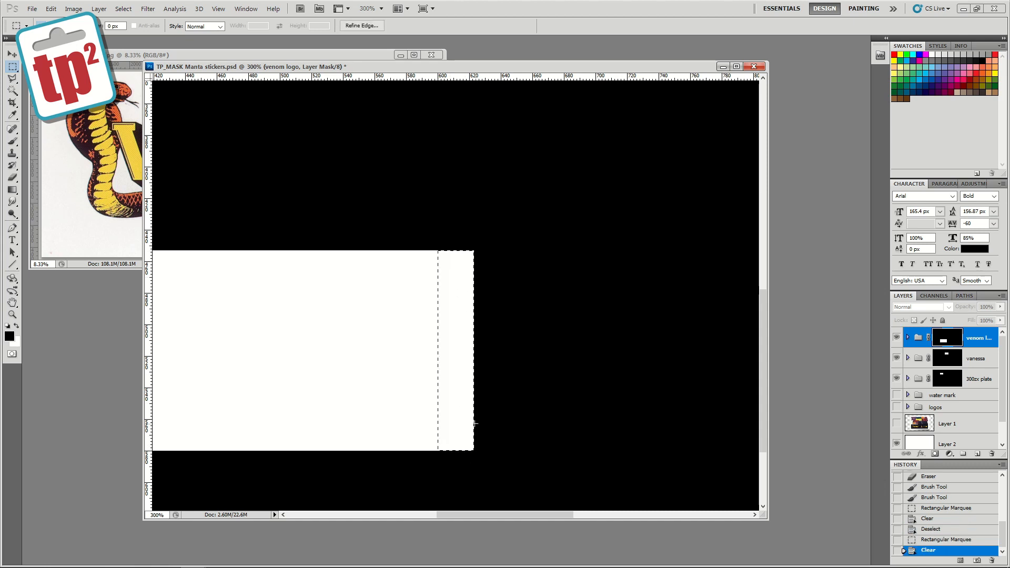
pyautogui.click(12, 315)
pyautogui.hotkey('ctrl', 'd')
pyautogui.keyDown('alt'); pyautogui.click(262, 307); pyautogui.keyUp('alt')
pyautogui.keyDown('alt'); pyautogui.click(261, 307); pyautogui.keyUp('alt')
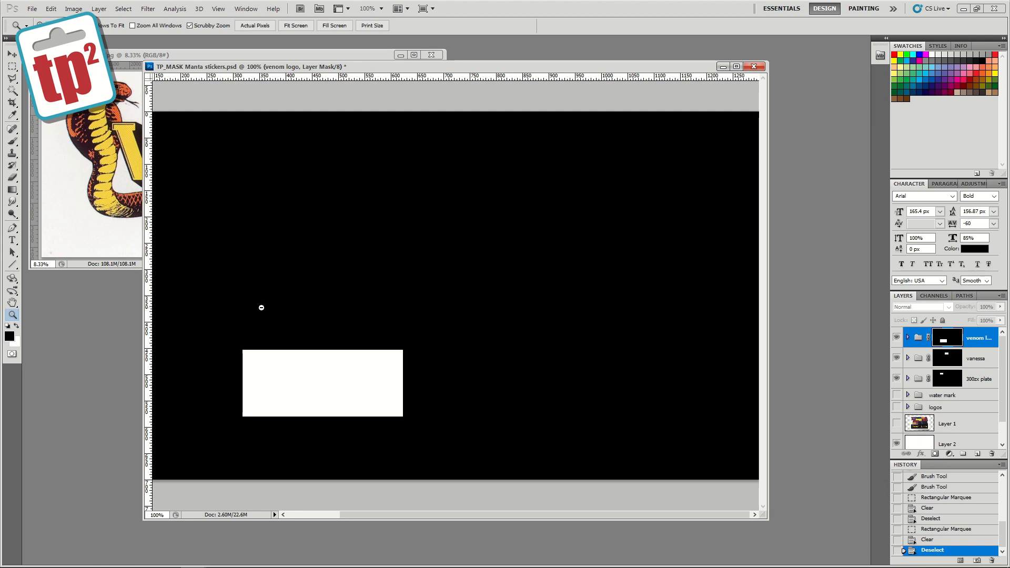
pyautogui.click(918, 337)
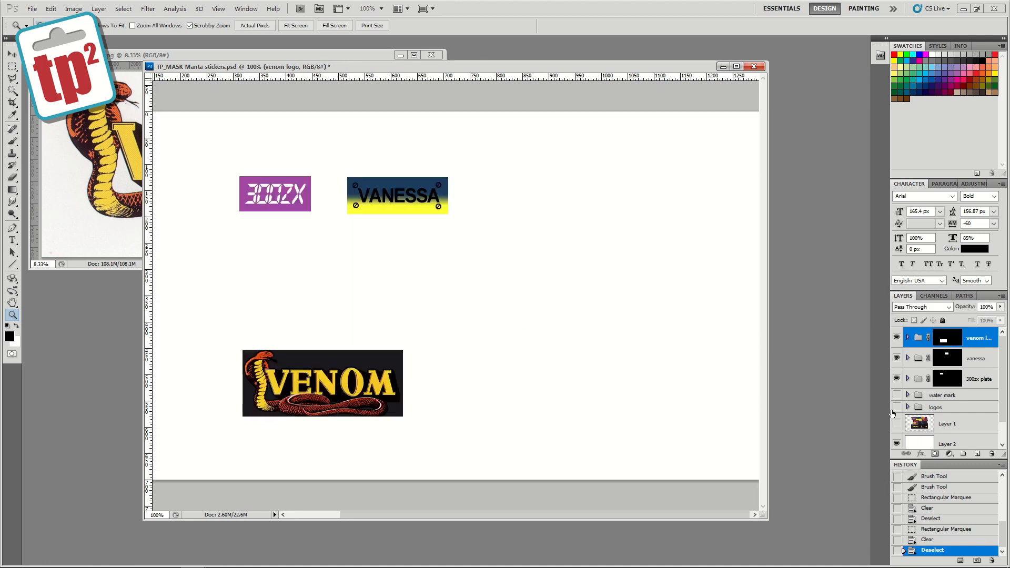
pyautogui.click(896, 423)
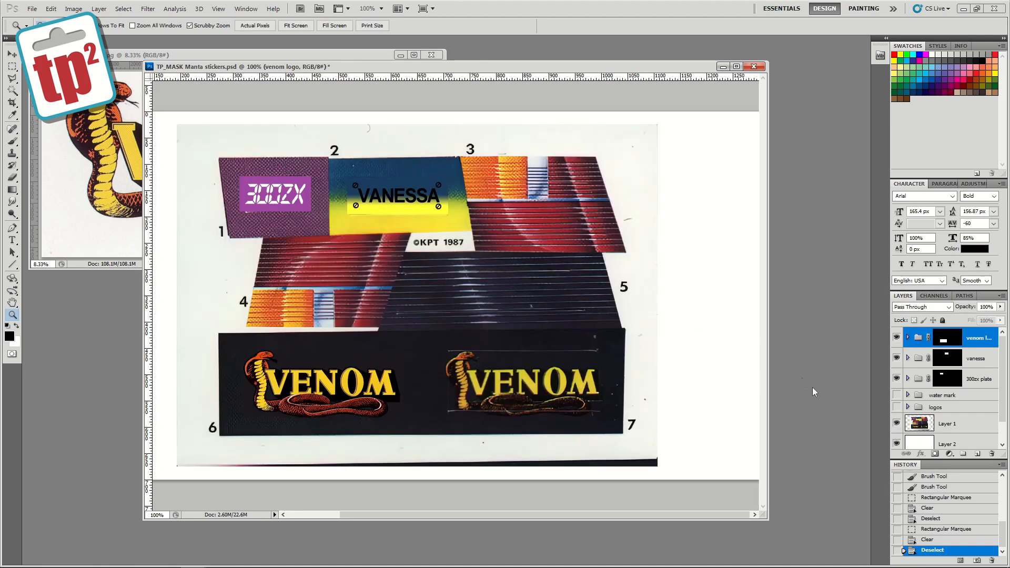
# - Duplicate the venom logo group as venom logo copy and move the copy over the scanned VENOM logo on sticker 7
pyautogui.rightClick(966, 340)
pyautogui.click(925, 356)
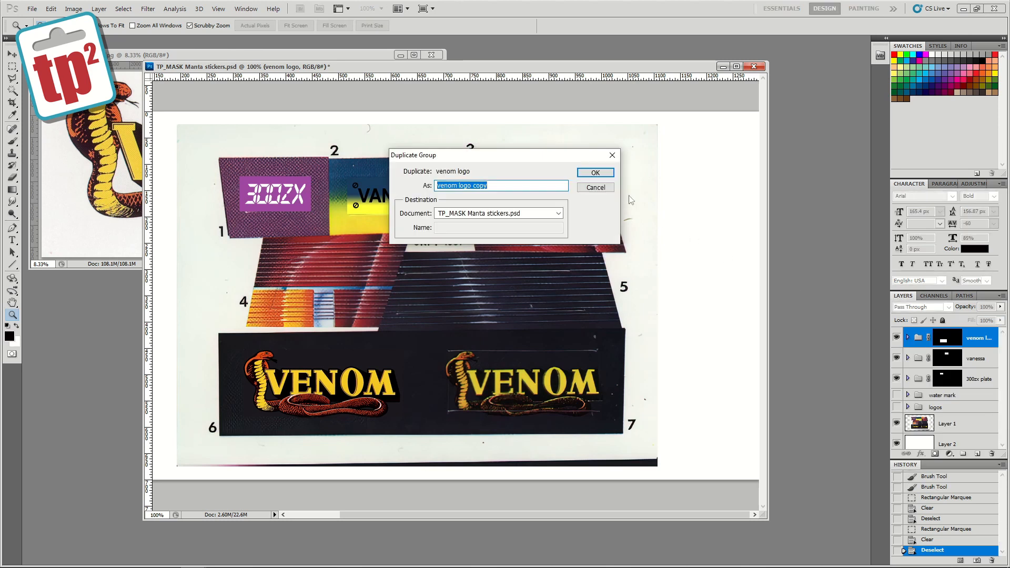
pyautogui.click(594, 172)
pyautogui.press('v')
pyautogui.moveTo(302, 372); pyautogui.dragTo(499, 381)
pyautogui.click(14, 314)
pyautogui.keyDown('alt'); pyautogui.click(403, 265); pyautogui.keyUp('alt')
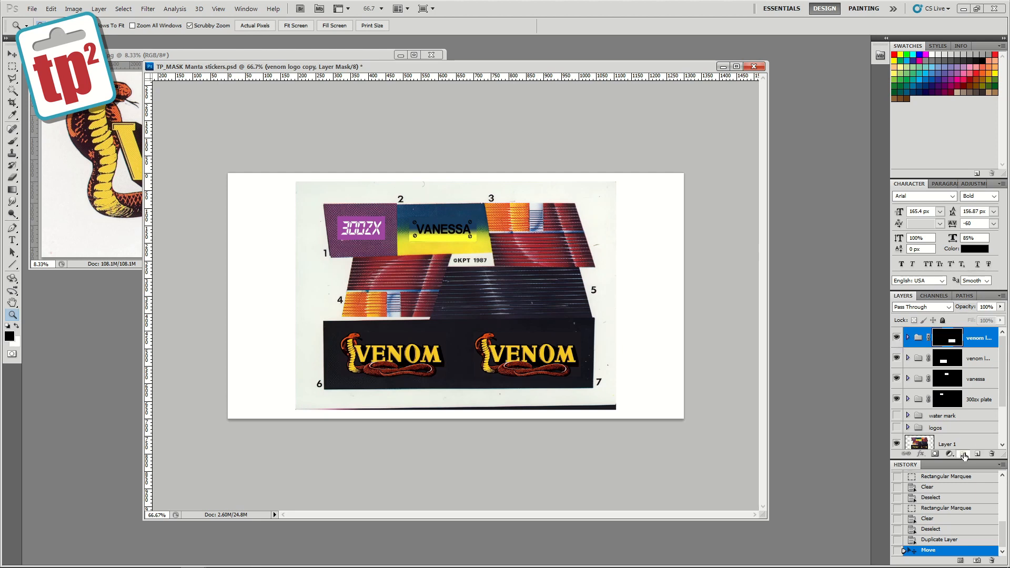
# - Create a new layer group at the top of the stack and name it vent
pyautogui.click(963, 455)
pyautogui.doubleClick(942, 334)
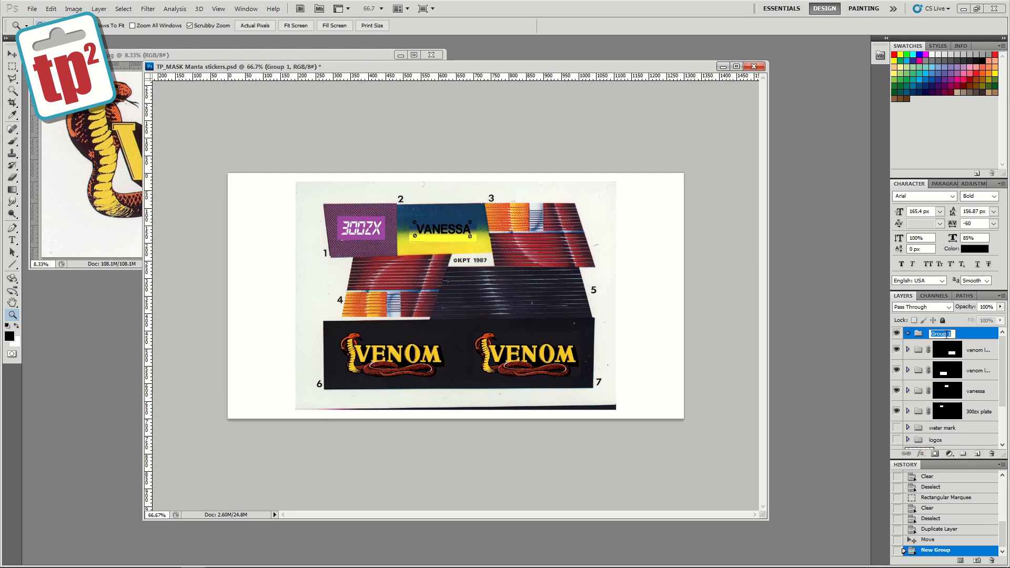
pyautogui.write('vent')
pyautogui.press('Return')
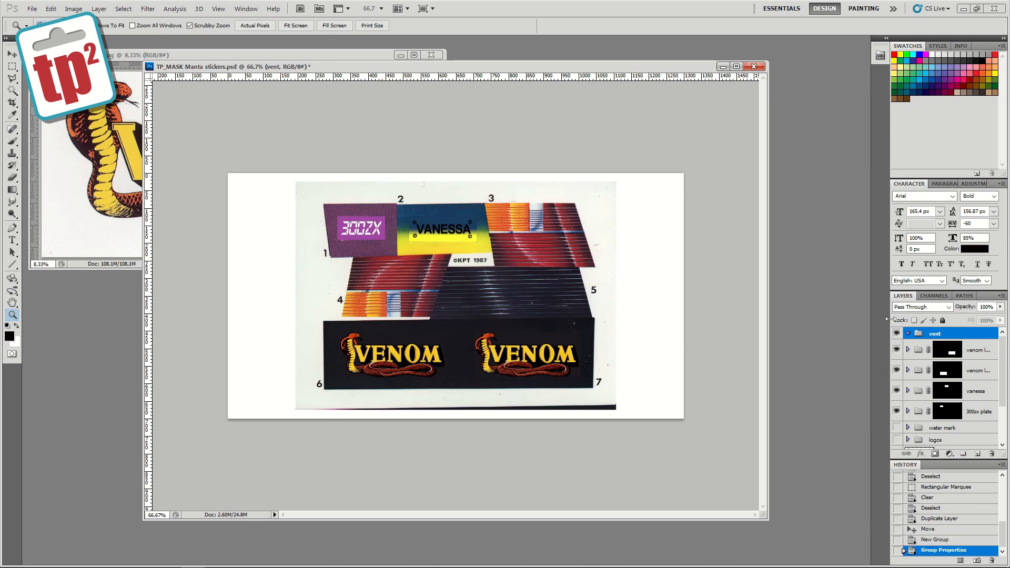
pyautogui.click(510, 292)
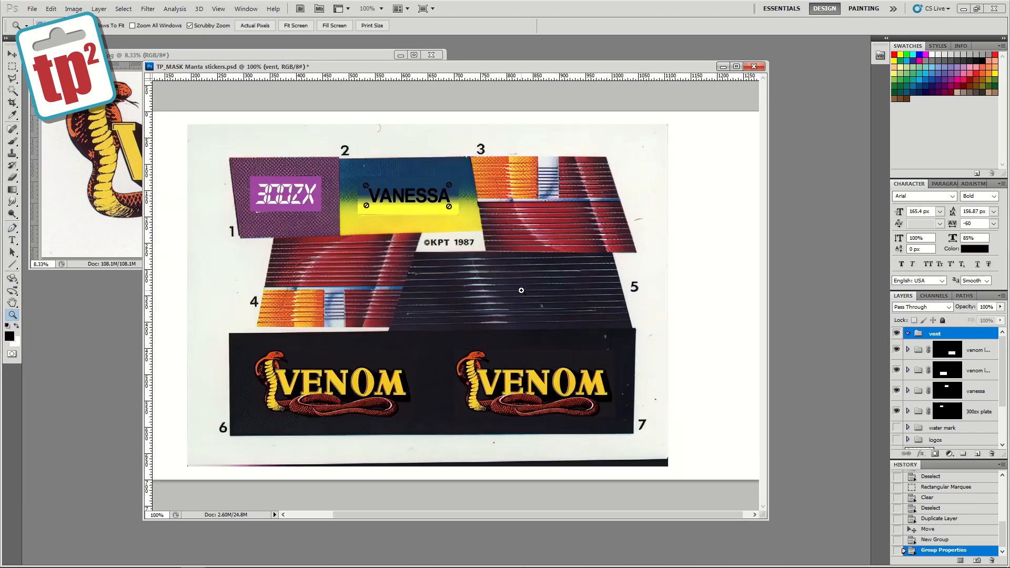
# - Outline the inner area of vent sticker 5 with a four-sided polygonal selection and add it as the vent group's layer mask
pyautogui.click(518, 293)
pyautogui.moveTo(518, 292); pyautogui.dragTo(484, 296)
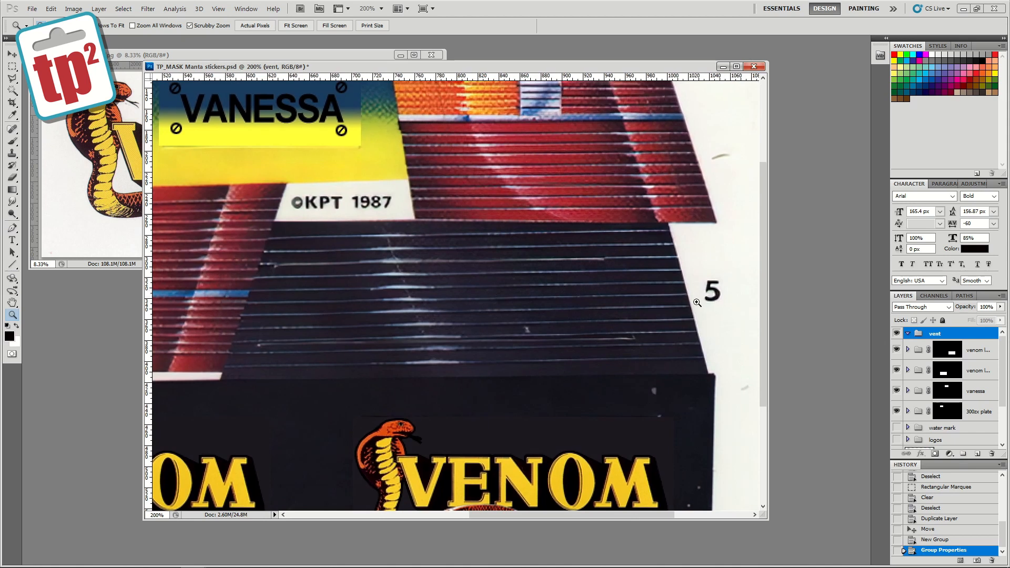
pyautogui.scroll(-2, 992, 408)
pyautogui.moveTo(897, 420); pyautogui.dragTo(896, 400)
pyautogui.moveTo(1002, 374); pyautogui.dragTo(1002, 339)
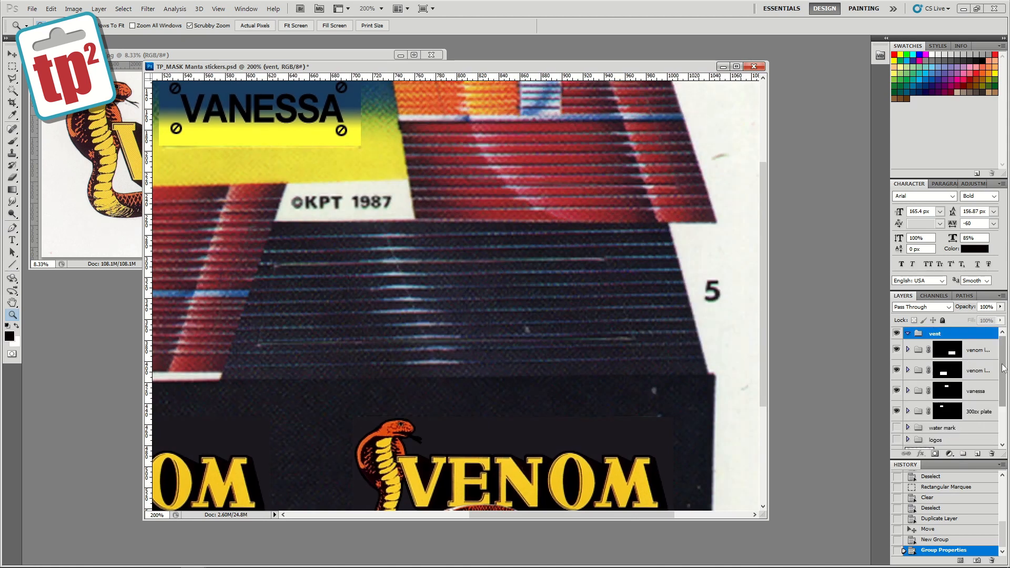
pyautogui.press('l')
pyautogui.click(256, 345)
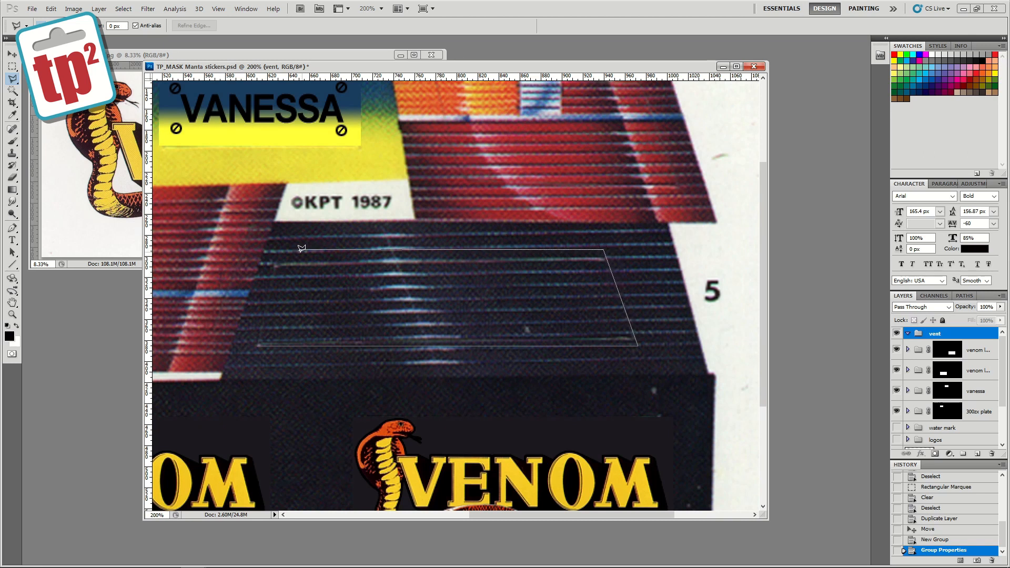
pyautogui.click(257, 345)
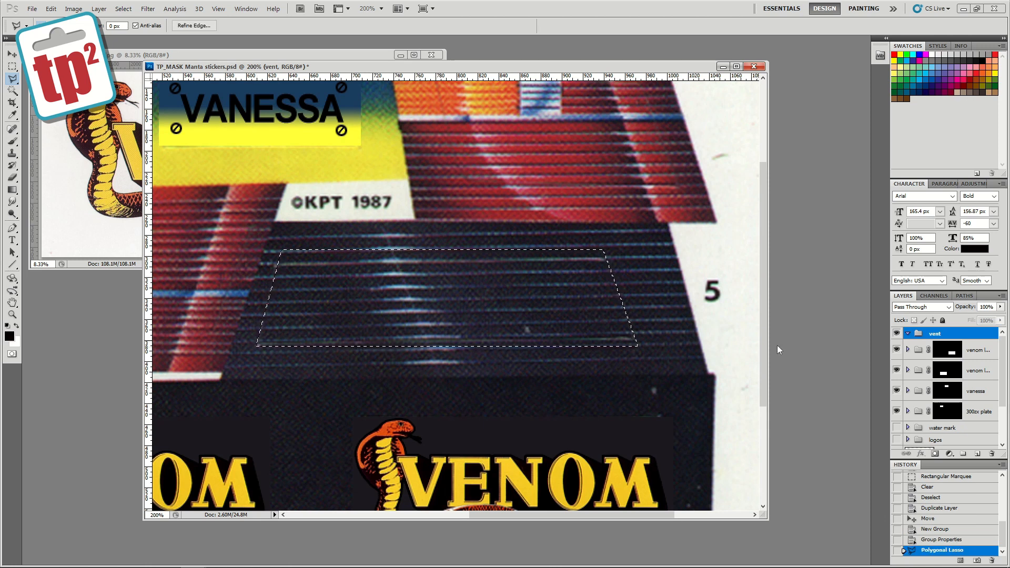
pyautogui.click(933, 454)
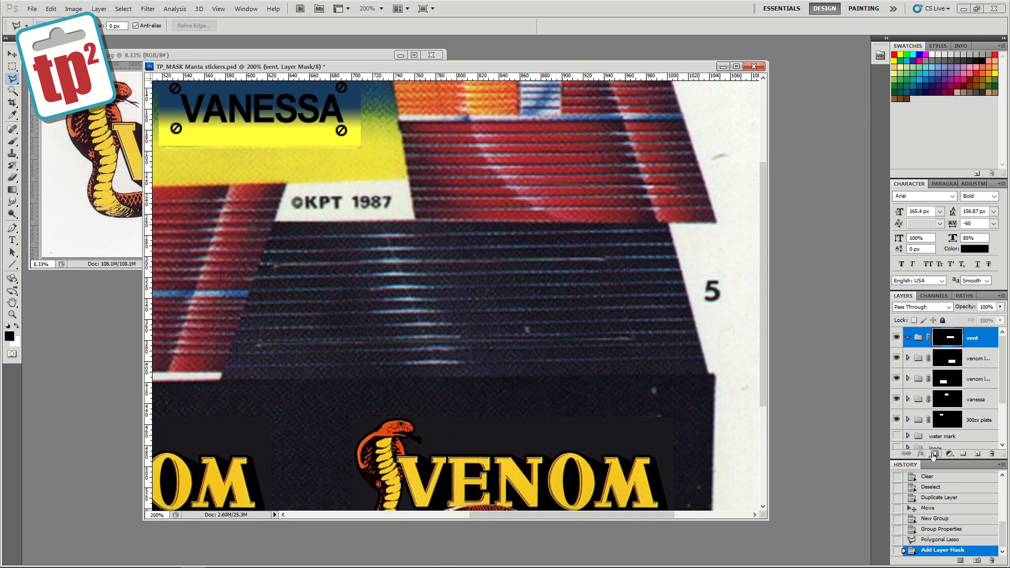
# - Copy the left half of the vent mask's white trapezoid, flip it horizontally and place it over the right half
pyautogui.keyDown('alt'); pyautogui.click(945, 338); pyautogui.keyUp('alt')
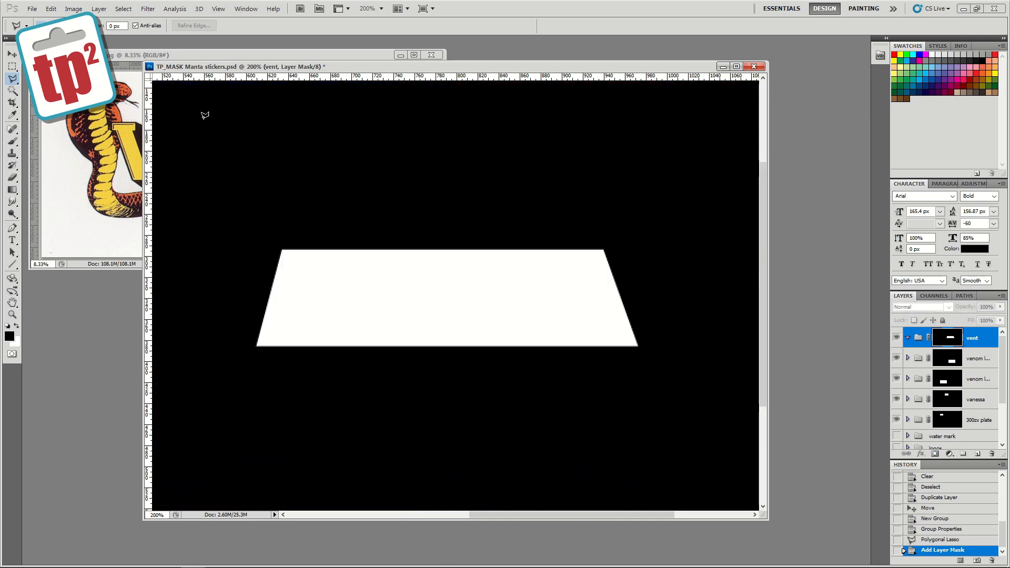
pyautogui.click(12, 67)
pyautogui.moveTo(266, 265); pyautogui.dragTo(304, 302)
pyautogui.hotkey('ctrl', 'd')
pyautogui.click(14, 80)
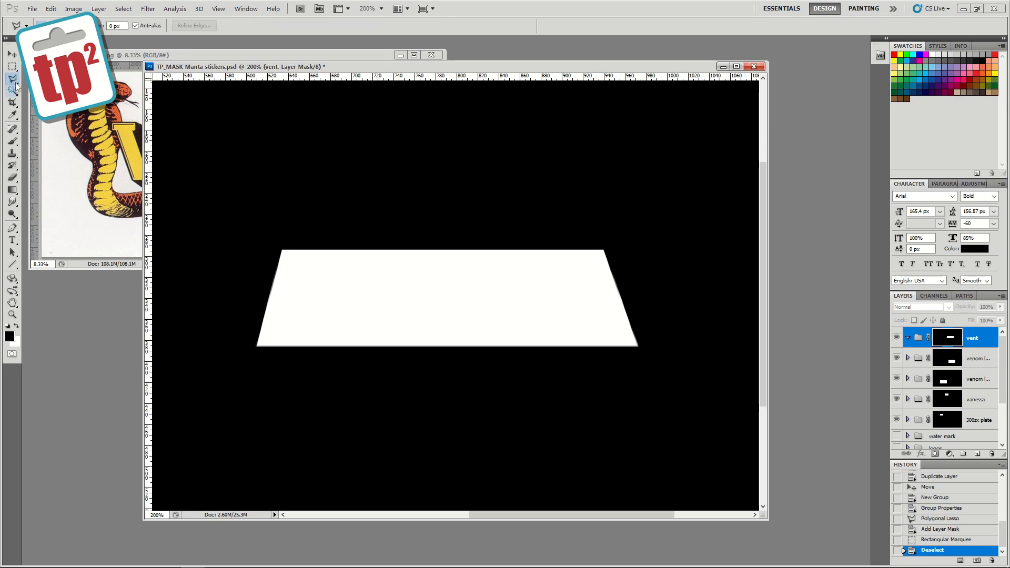
pyautogui.click(12, 70)
pyautogui.moveTo(389, 353); pyautogui.dragTo(437, 369)
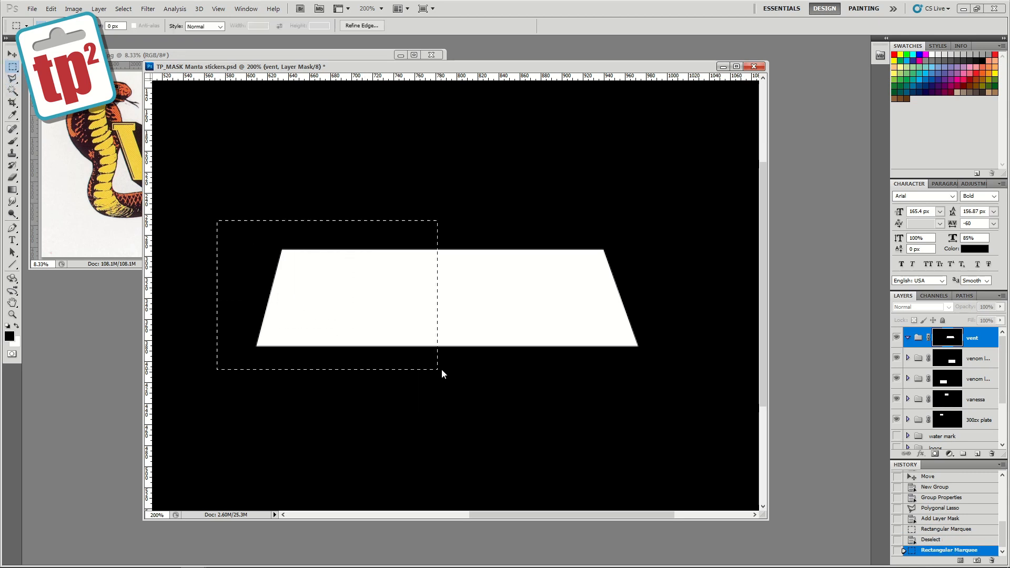
pyautogui.hotkey('ctrl', 'v')
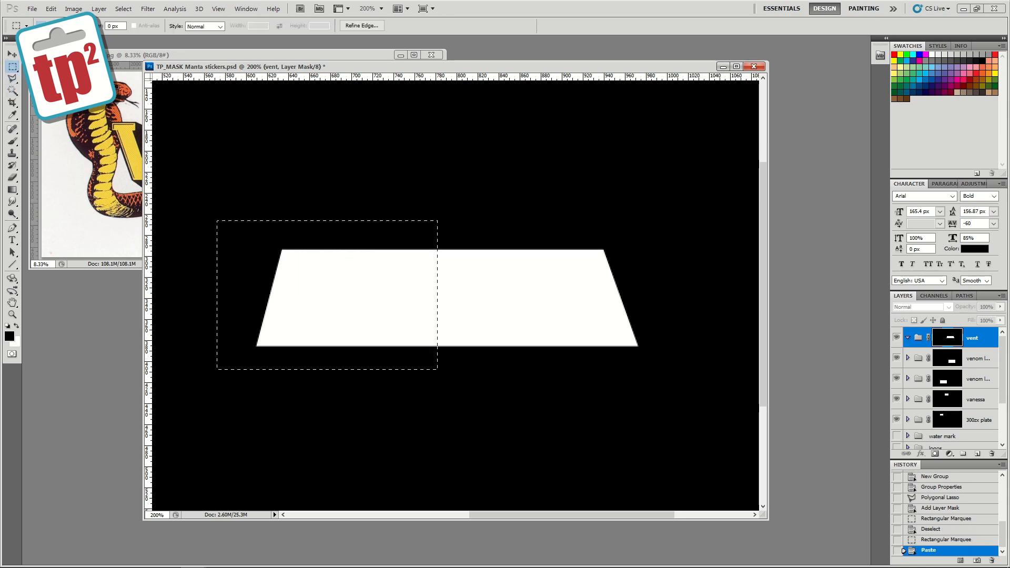
pyautogui.click(51, 8)
pyautogui.moveTo(132, 213)
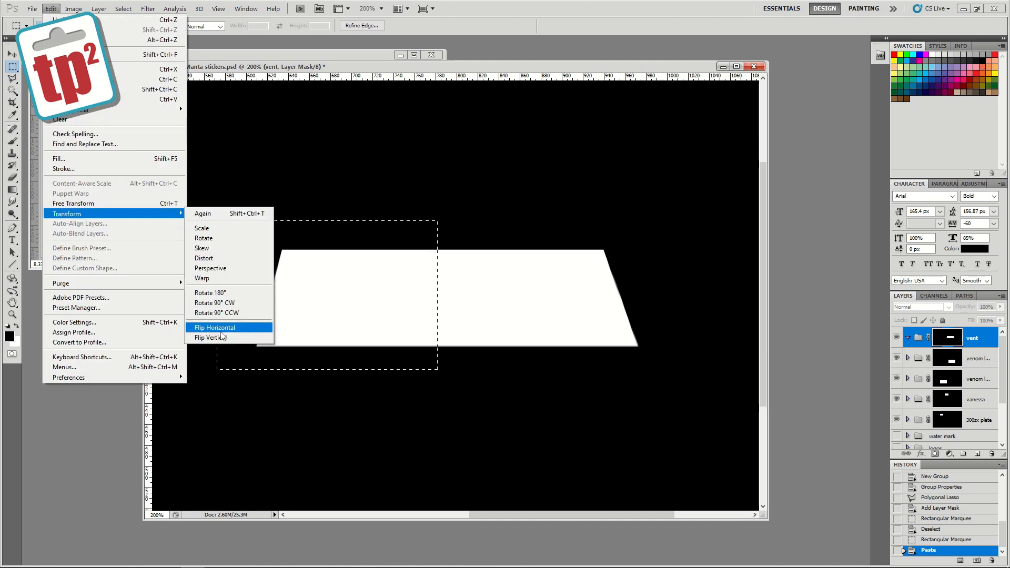
pyautogui.click(215, 328)
pyautogui.press('v')
pyautogui.moveTo(297, 289); pyautogui.dragTo(523, 291)
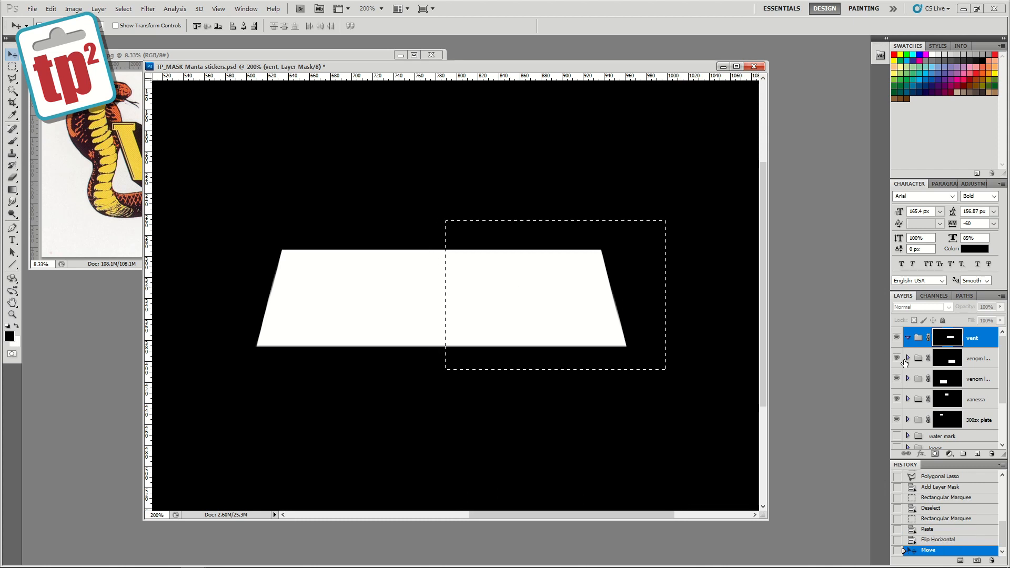
pyautogui.click(918, 337)
pyautogui.click(567, 324)
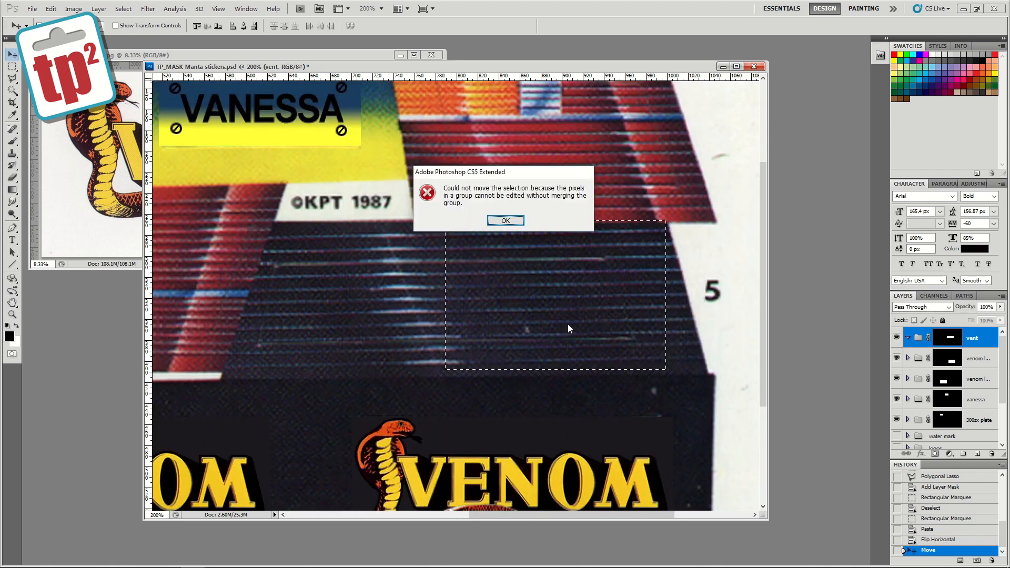
pyautogui.click(505, 220)
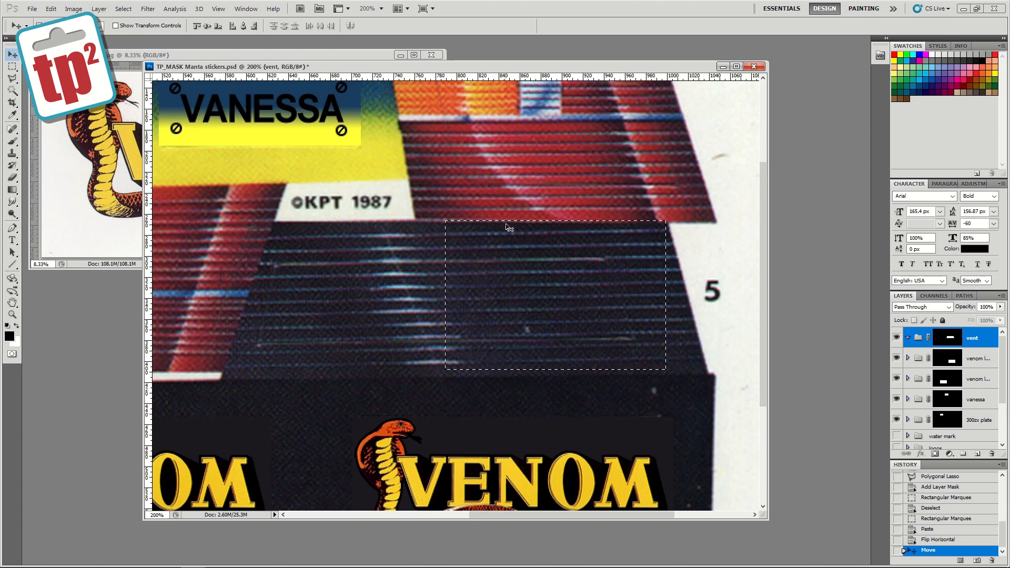
pyautogui.keyDown('alt'); pyautogui.click(943, 344); pyautogui.keyUp('alt')
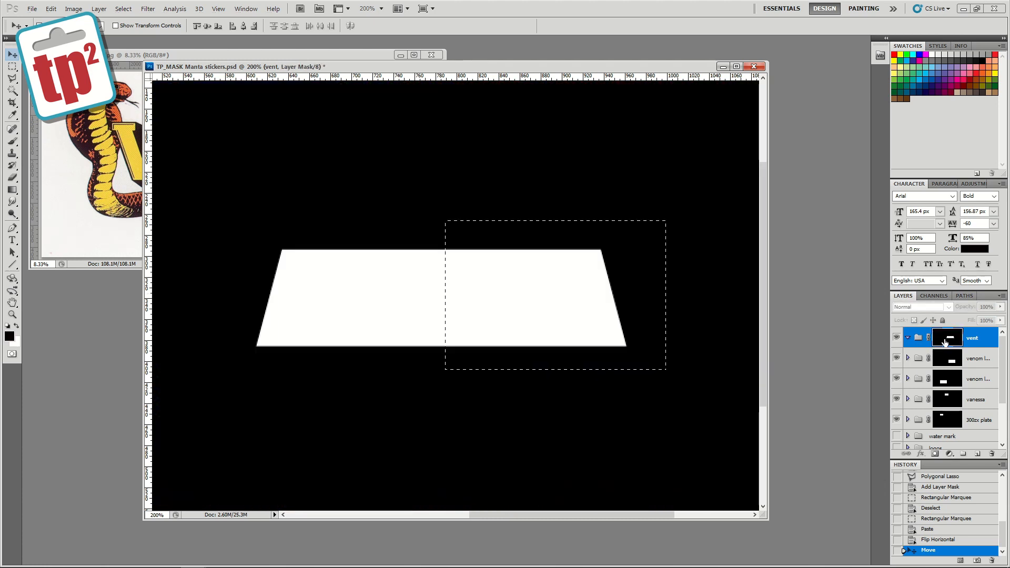
pyautogui.click(916, 341)
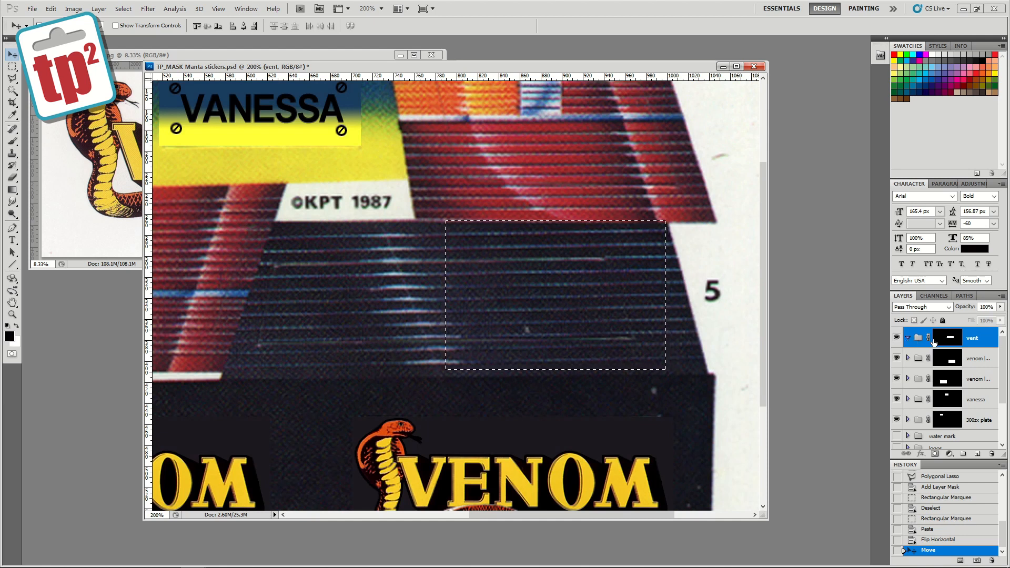
pyautogui.hotkey('ctrl', 'e')
pyautogui.click(515, 219)
# - Nudge the mirrored half of the vent mask to the right to widen the trapezoid to the vent's width
pyautogui.hotkey('alt', 'ctrl', '\\')
pyautogui.press('Right')
pyautogui.press('Right')
pyautogui.press('Right')
pyautogui.press('Right')
pyautogui.press('Right')
pyautogui.press('Right')
pyautogui.press('Right')
pyautogui.press('Right')
pyautogui.press('Right')
pyautogui.press('Right')
pyautogui.press('Right')
pyautogui.press('Right')
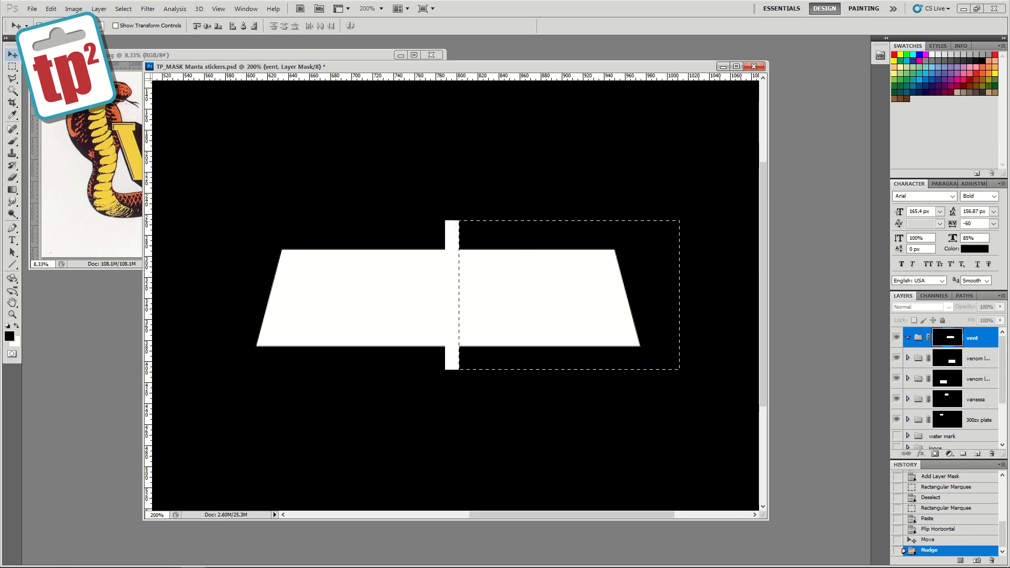
# - Stretch a clean vertical slice of the vent mask over the leftover white strip and return to the normal image view
pyautogui.press('m')
pyautogui.hotkey('ctrl', 'd')
pyautogui.moveTo(502, 207); pyautogui.dragTo(477, 384)
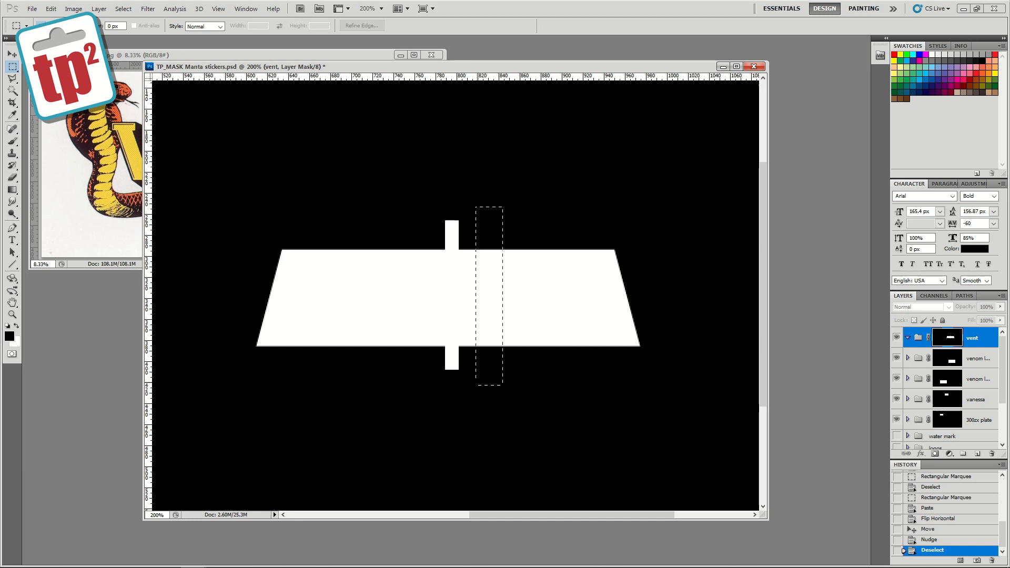
pyautogui.hotkey('ctrl', 't')
pyautogui.moveTo(479, 301); pyautogui.dragTo(435, 302)
pyautogui.press('Return')
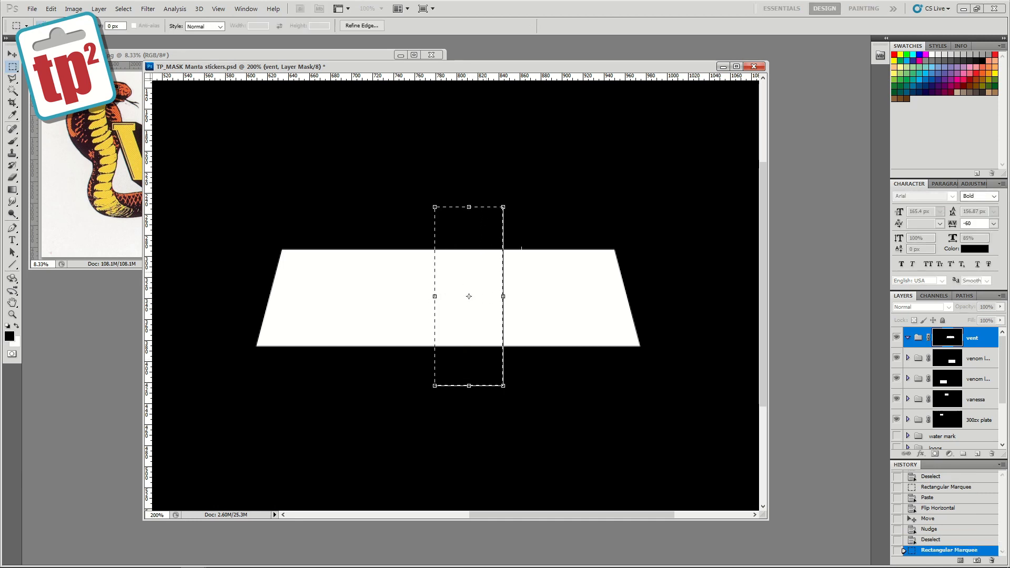
pyautogui.hotkey('ctrl', 'd')
pyautogui.click(897, 339)
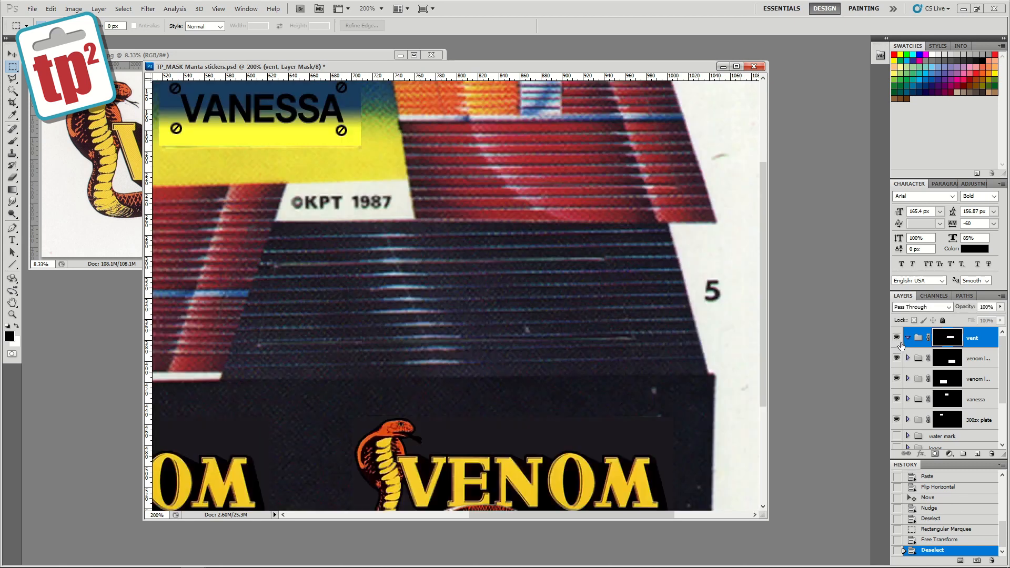
# - Add a new layer in the vent group and set the foreground colour to the dark blue-grey 1f212b
pyautogui.click(976, 453)
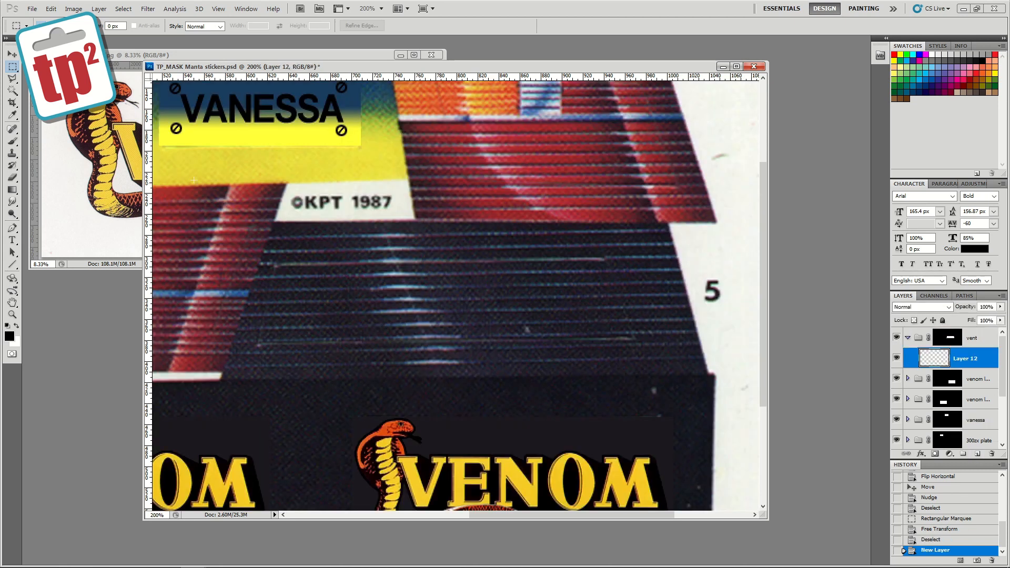
pyautogui.click(12, 116)
pyautogui.click(262, 373)
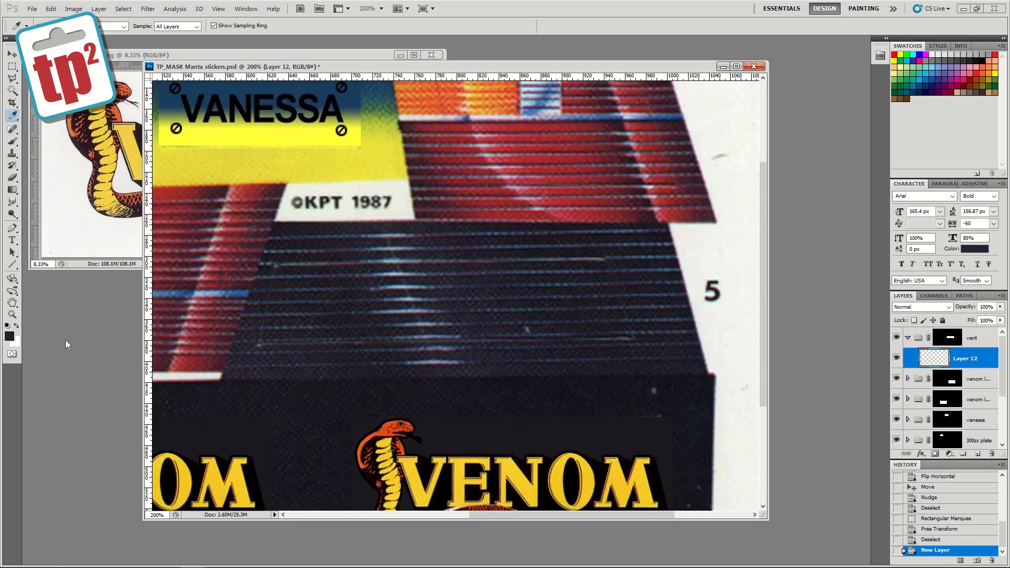
pyautogui.click(9, 336)
pyautogui.click(716, 465)
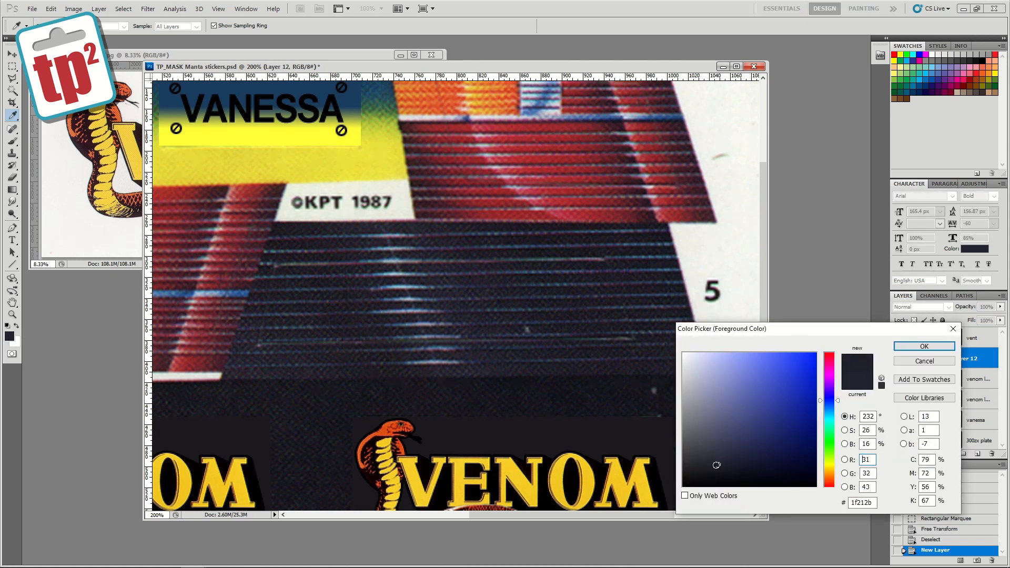
pyautogui.click(912, 347)
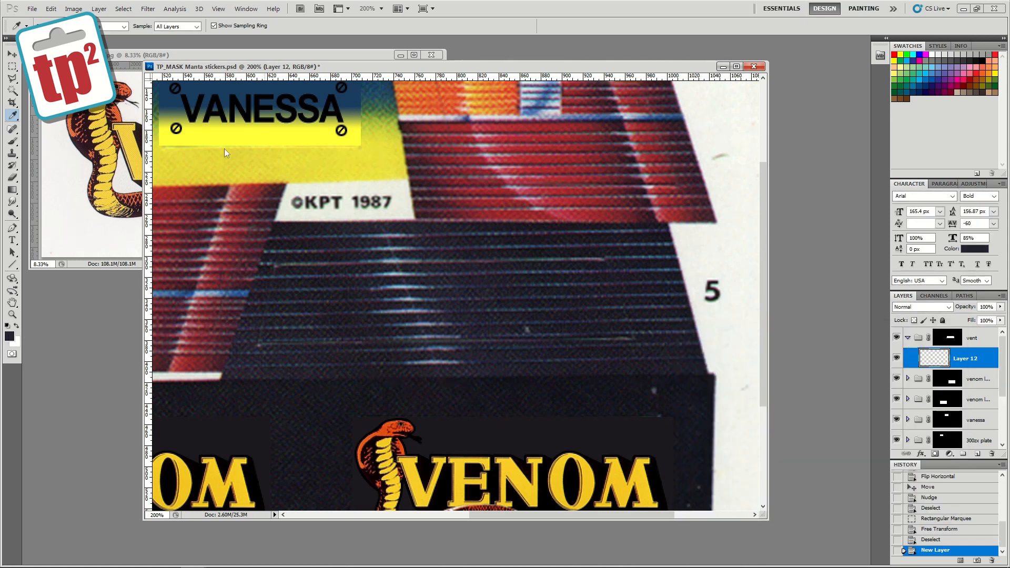
# - Fill a rectangle covering sticker 5 on the new layer with the foreground colour and lower the layer's opacity to 81%
pyautogui.click(12, 67)
pyautogui.moveTo(389, 345); pyautogui.dragTo(183, 387)
pyautogui.hotkey('alt', 'BackSpace')
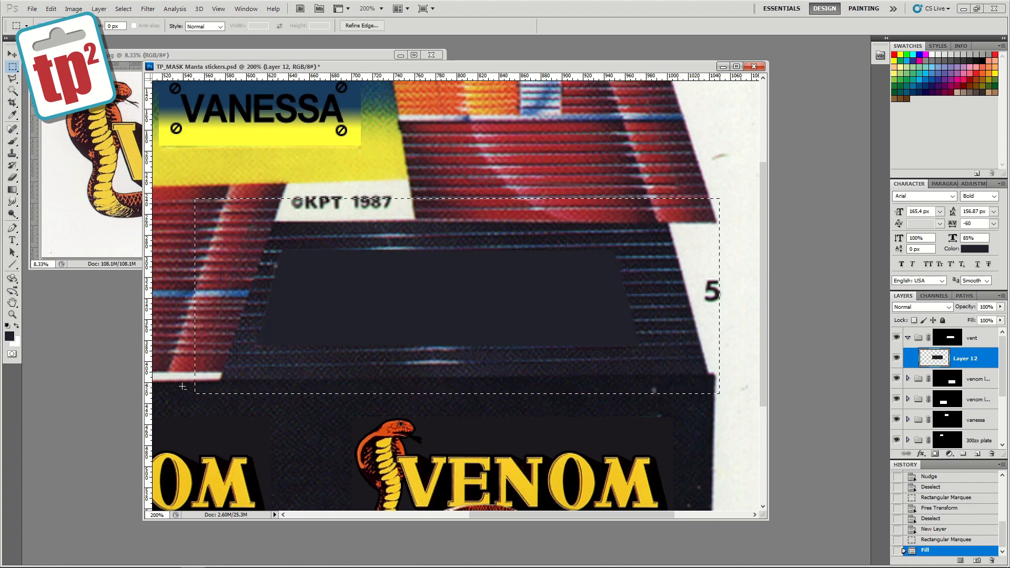
pyautogui.click(897, 359)
pyautogui.click(897, 359)
pyautogui.click(999, 307)
pyautogui.moveTo(1001, 318); pyautogui.dragTo(991, 317)
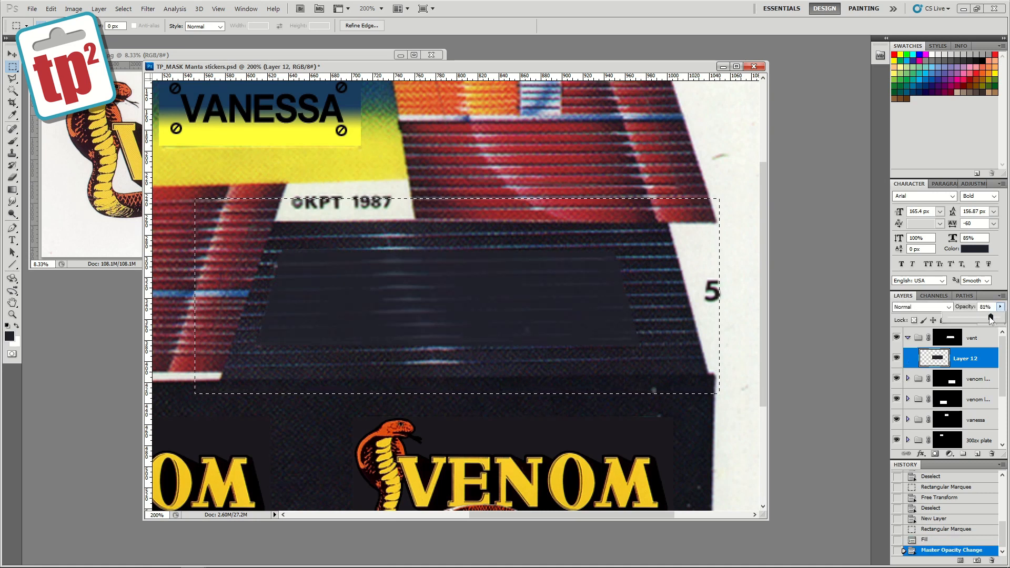
# - Add another layer in the vent group and set the foreground colour to a lighter version of the vent lines' sampled blue
pyautogui.click(976, 455)
pyautogui.click(12, 116)
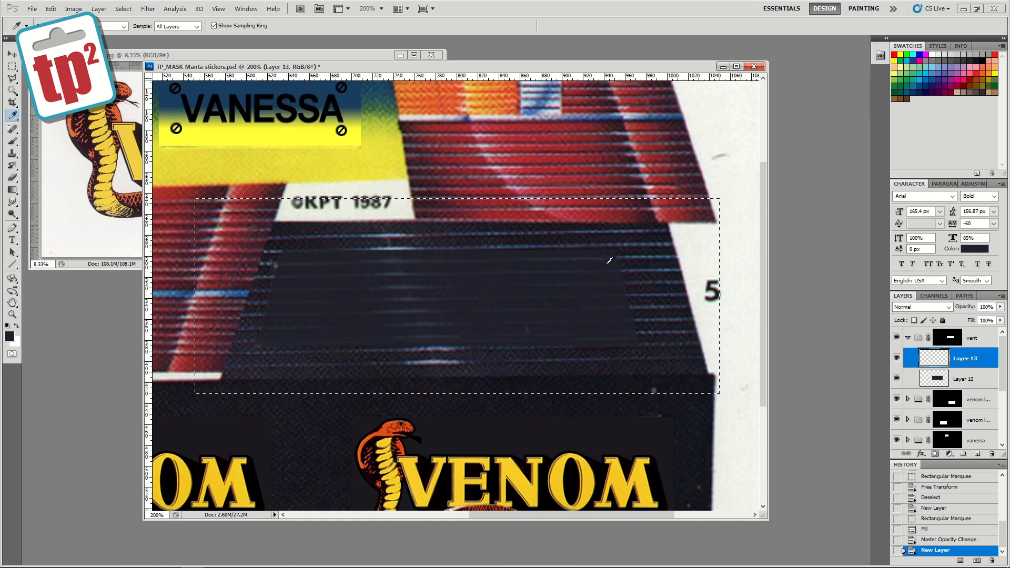
pyautogui.click(667, 268)
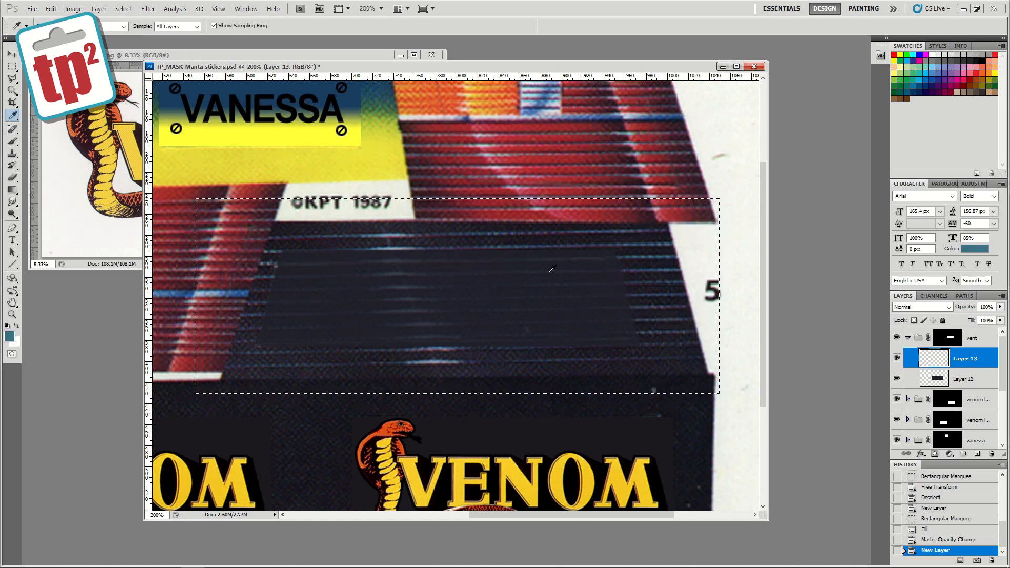
pyautogui.click(10, 336)
pyautogui.moveTo(736, 400); pyautogui.dragTo(738, 384)
pyautogui.click(684, 286)
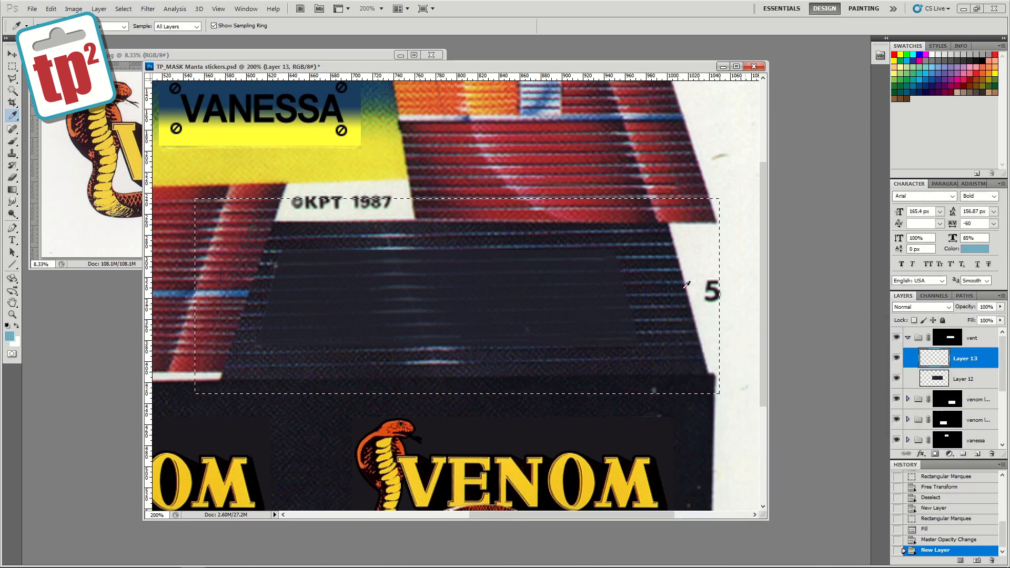
# - Draw three horizontal light-blue lines with a 3 px weight over the lowest scanned lines inside the masked vent area
pyautogui.click(12, 264)
pyautogui.click(214, 26)
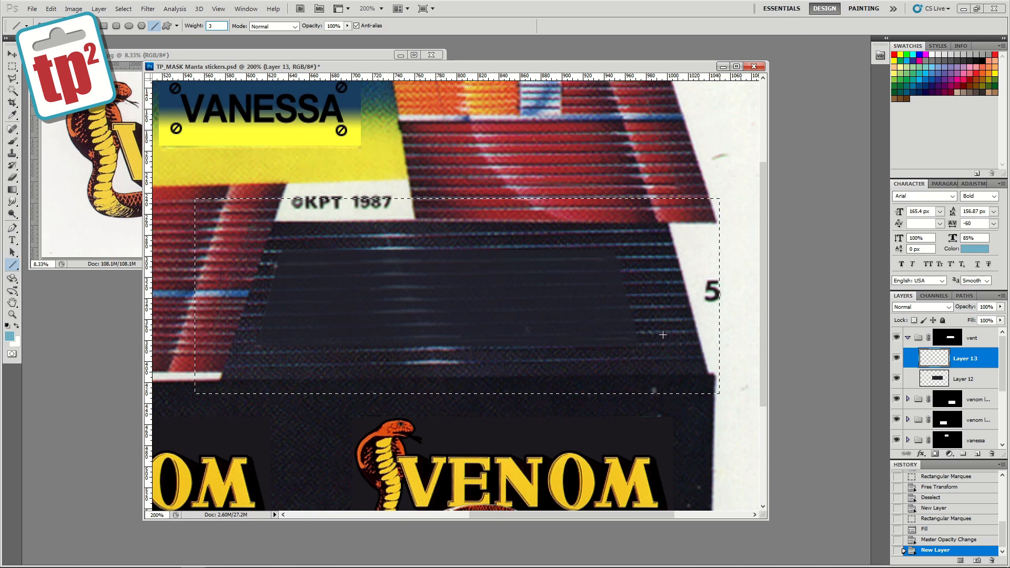
pyautogui.write('3')
pyautogui.moveTo(662, 332); pyautogui.dragTo(559, 326)
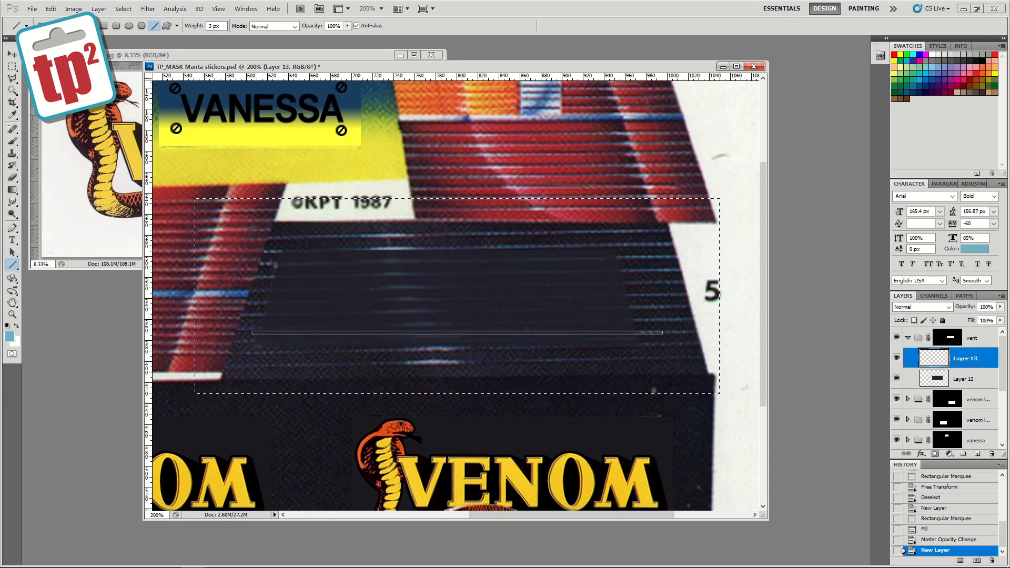
pyautogui.moveTo(246, 306); pyautogui.dragTo(260, 304)
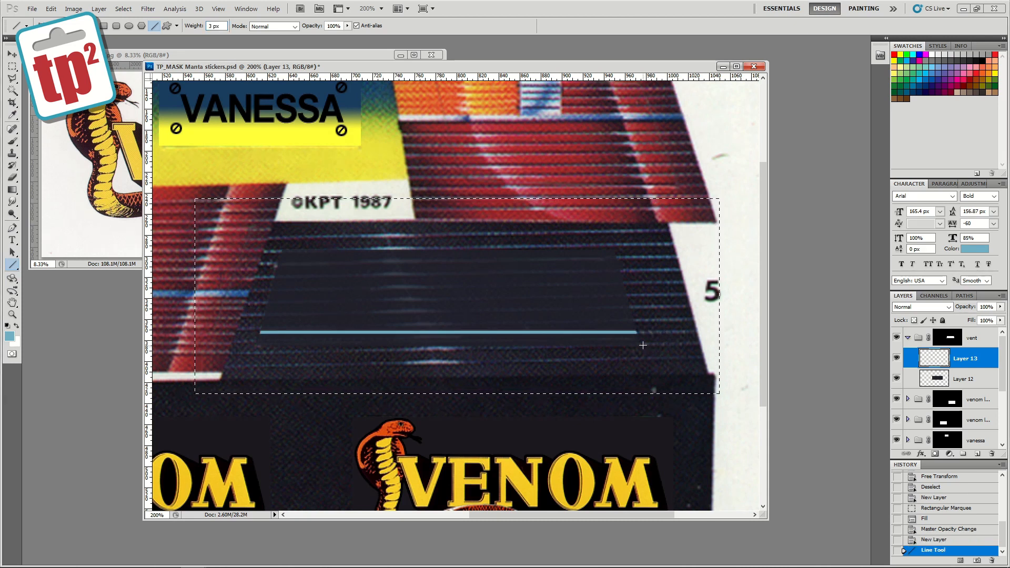
pyautogui.moveTo(642, 344); pyautogui.dragTo(249, 332)
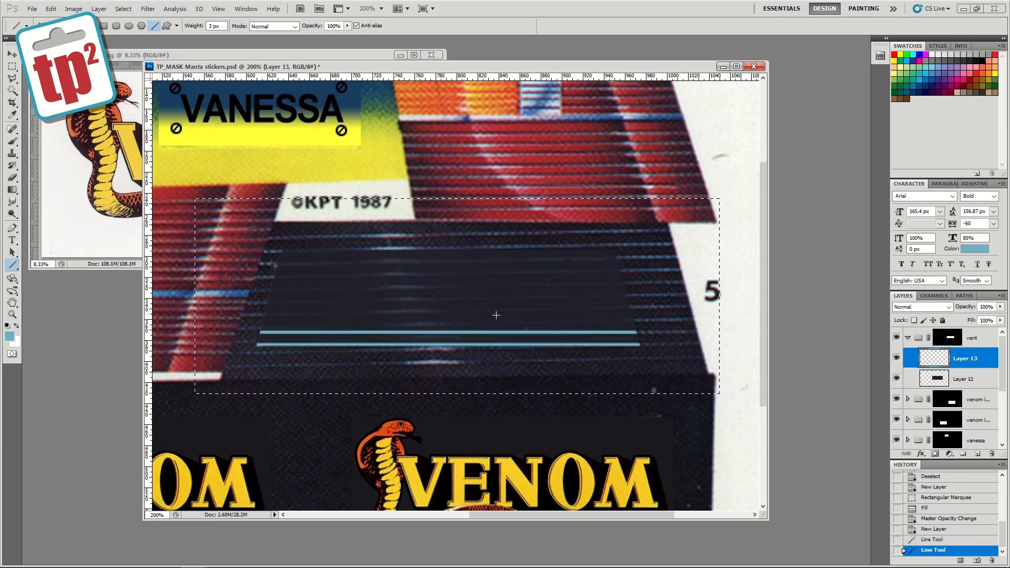
pyautogui.moveTo(637, 320); pyautogui.dragTo(582, 318)
pyautogui.moveTo(253, 306); pyautogui.dragTo(262, 306)
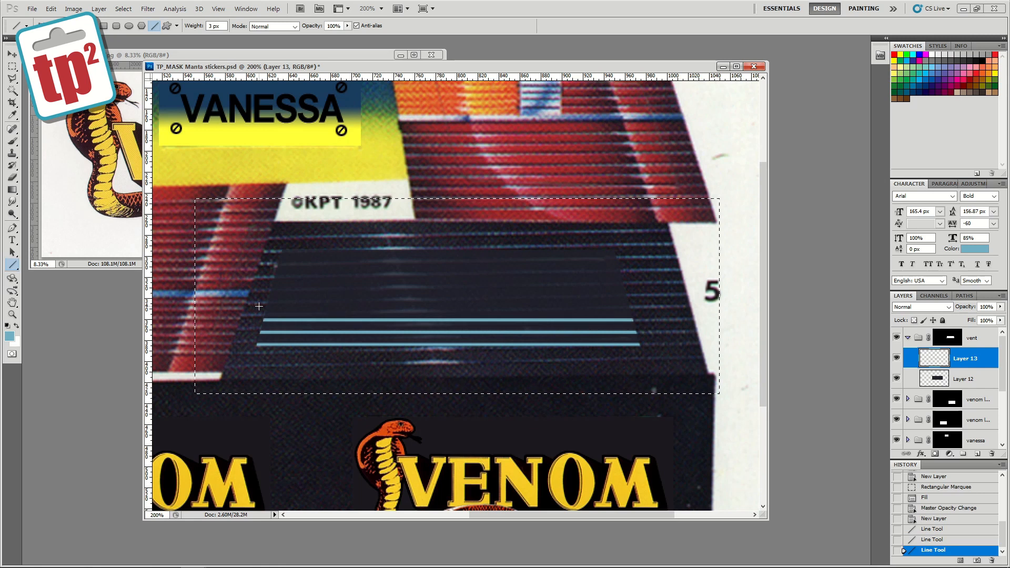
# - Copy the three blue lines to a new layer and place the copy directly above them, continuing the even spacing
pyautogui.press('m')
pyautogui.click(221, 293)
pyautogui.moveTo(216, 289); pyautogui.dragTo(657, 374)
pyautogui.hotkey('ctrl', 'c')
pyautogui.hotkey('ctrl', 'v')
pyautogui.press('v')
pyautogui.moveTo(458, 336); pyautogui.dragTo(458, 298)
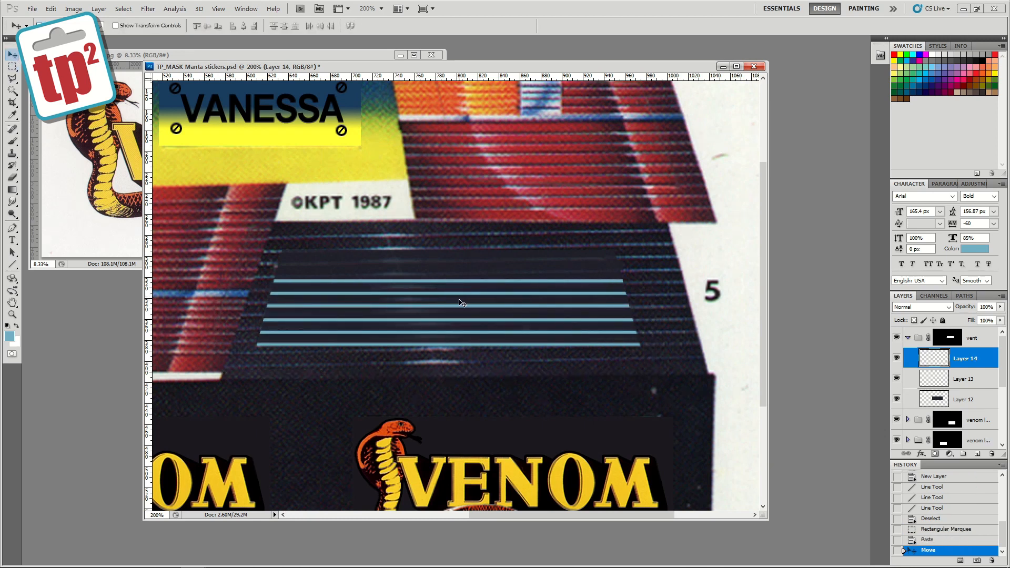
pyautogui.press('Down')
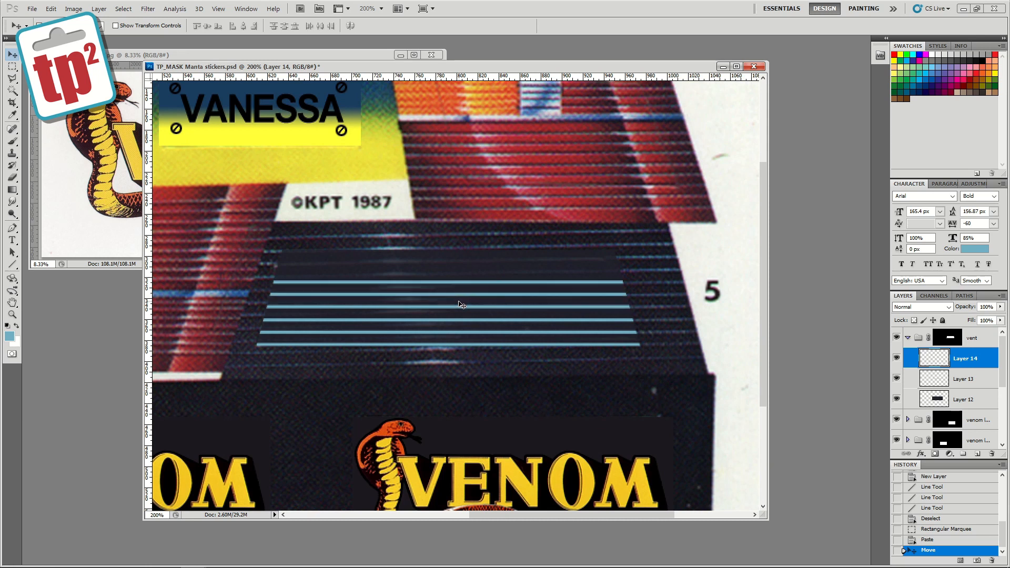
# - Paste one more copy of the blue lines above the existing ones with even spacing and merge all the line layers into one
pyautogui.hotkey('ctrl', 'v')
pyautogui.moveTo(473, 336); pyautogui.dragTo(468, 298)
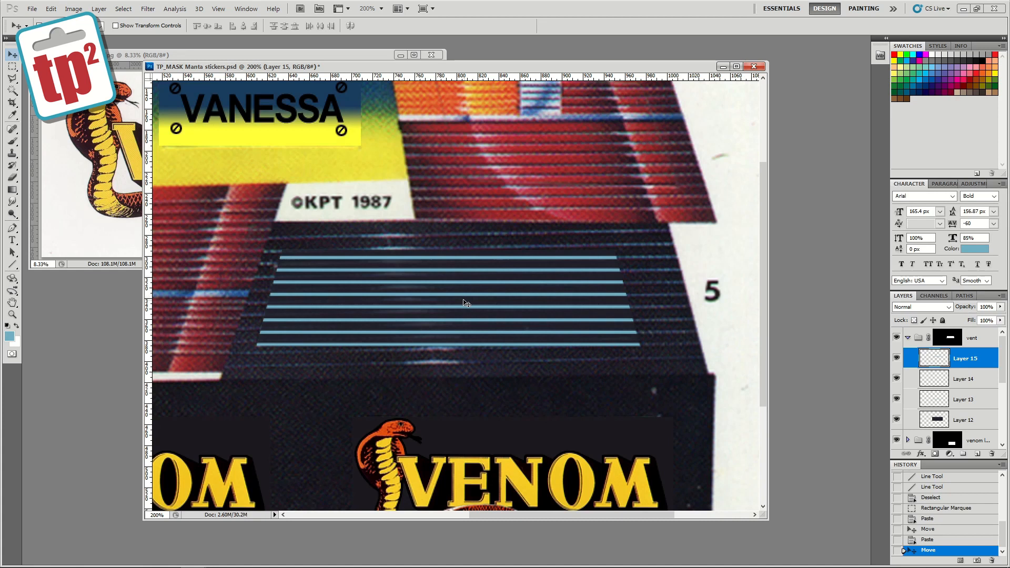
pyautogui.hotkey('ctrl', 'e')
pyautogui.hotkey('ctrl', 'e')
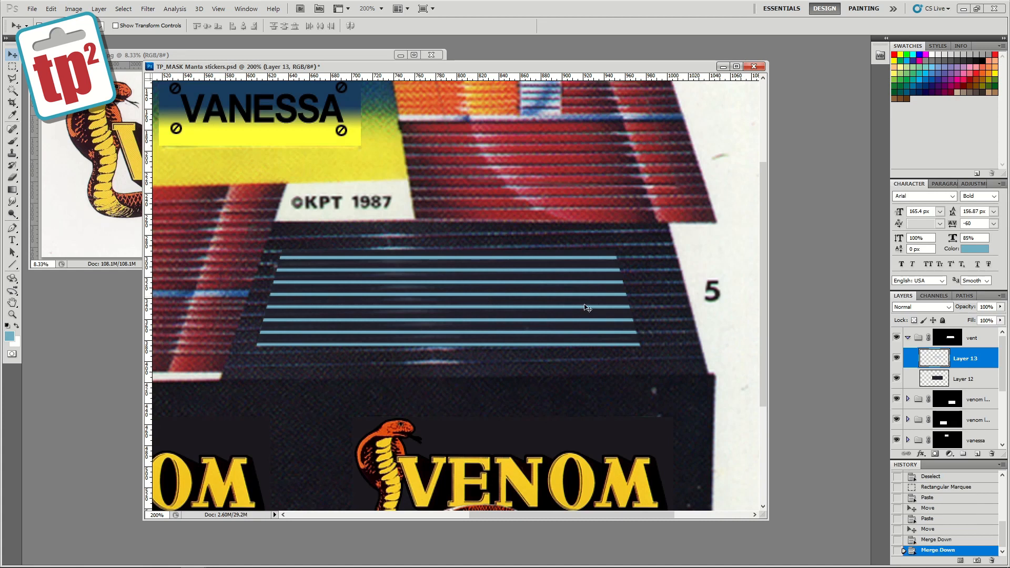
# - Hide the vent's blue lines and dark fill layers and add a new layer at the top of the vent group
pyautogui.moveTo(897, 361); pyautogui.dragTo(897, 379)
pyautogui.click(897, 361)
pyautogui.click(897, 361)
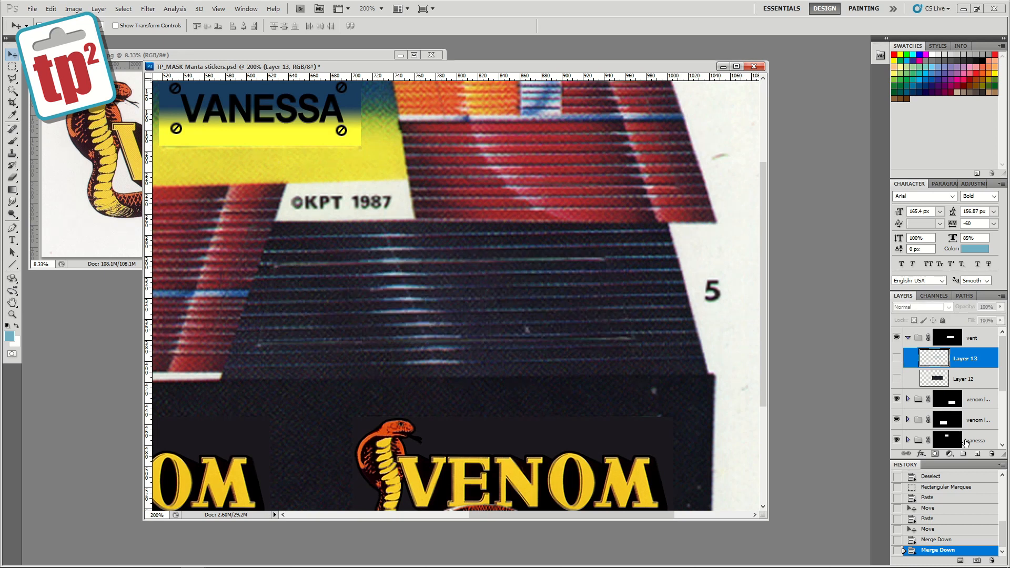
pyautogui.click(976, 453)
# - Paint a diagonal white streak with an enlarged brush on the new layer, following the bright reflection in the scanned vent
pyautogui.click(14, 142)
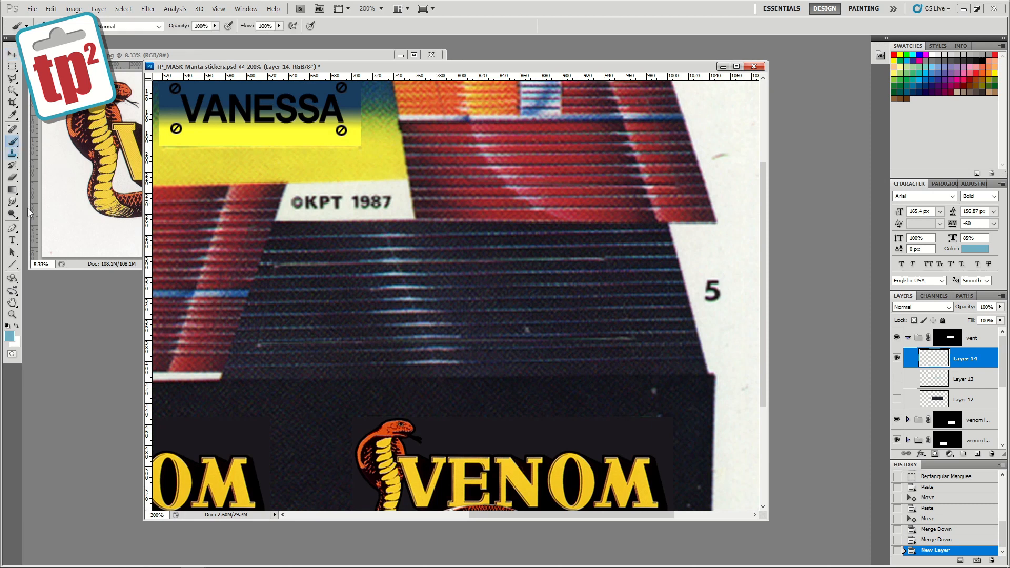
pyautogui.click(16, 327)
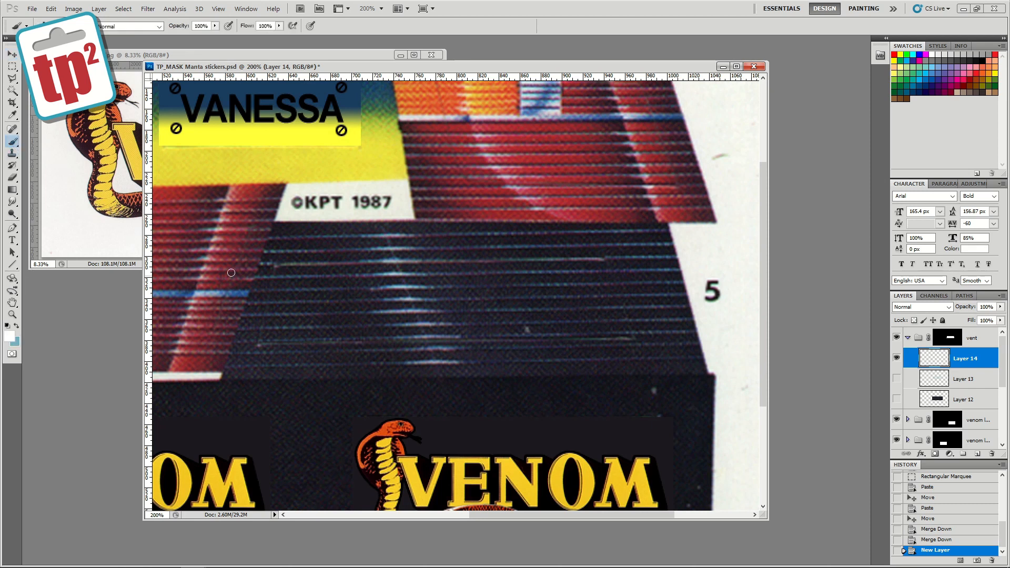
pyautogui.press(']')
pyautogui.press(']')
pyautogui.press(']')
pyautogui.press(']')
pyautogui.click(385, 245)
pyautogui.moveTo(385, 245); pyautogui.dragTo(440, 372)
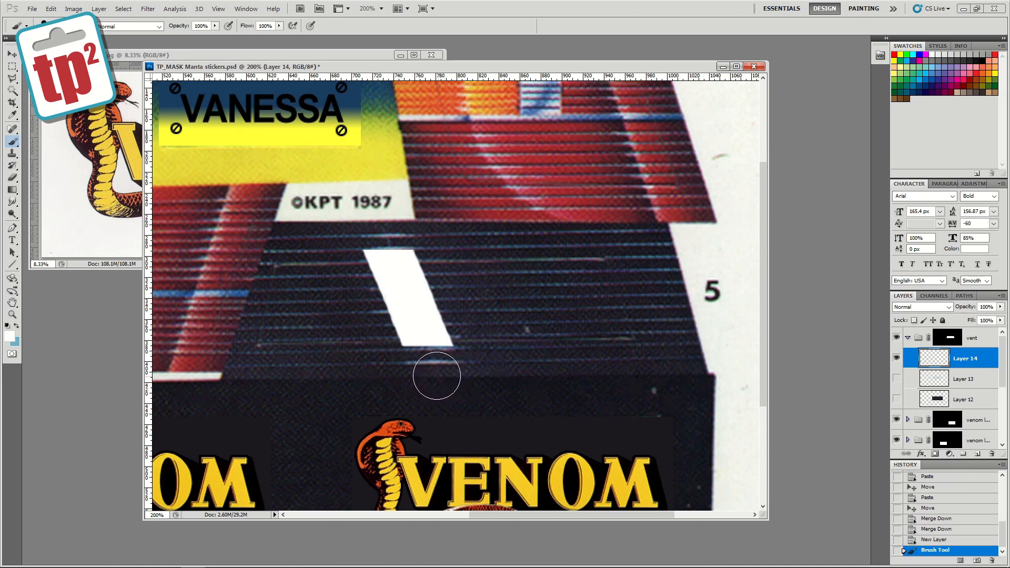
# - Show the blue lines and dark fill layers again and set the white streak layer's blend mode to Overlay
pyautogui.click(897, 378)
pyautogui.click(899, 402)
pyautogui.click(965, 399)
pyautogui.click(1000, 306)
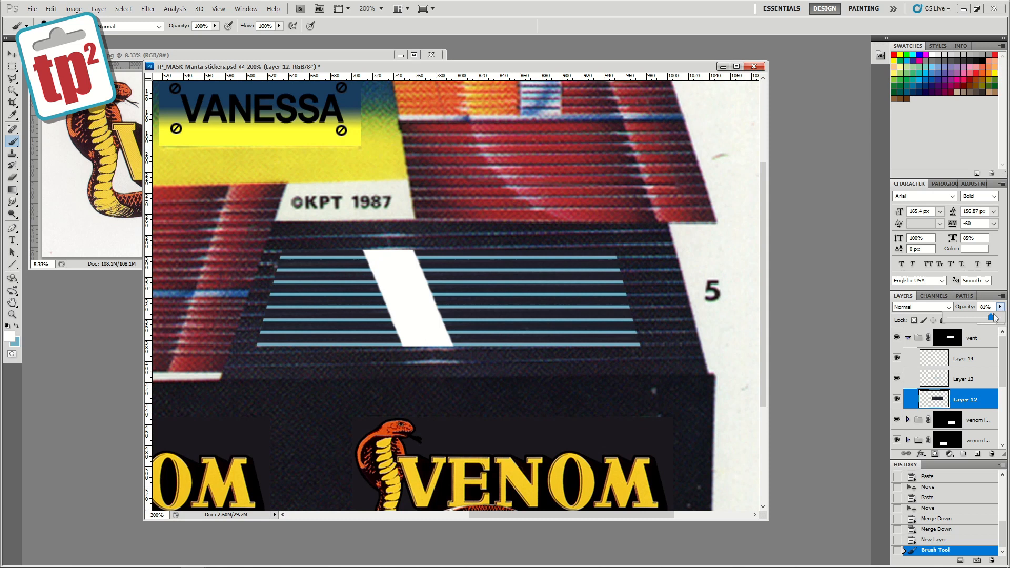
pyautogui.click(956, 359)
pyautogui.click(74, 9)
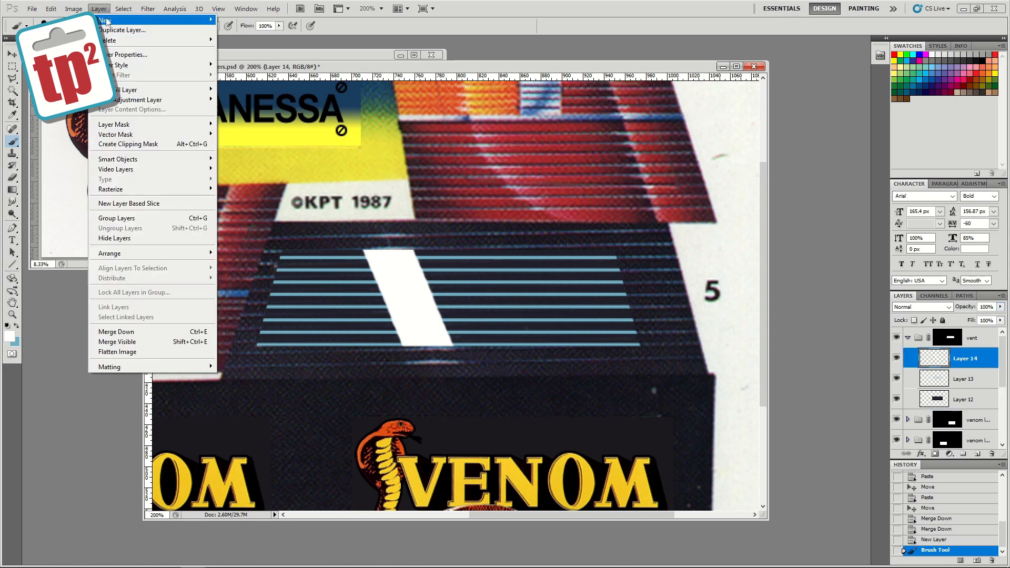
pyautogui.moveTo(99, 9)
pyautogui.moveTo(136, 65)
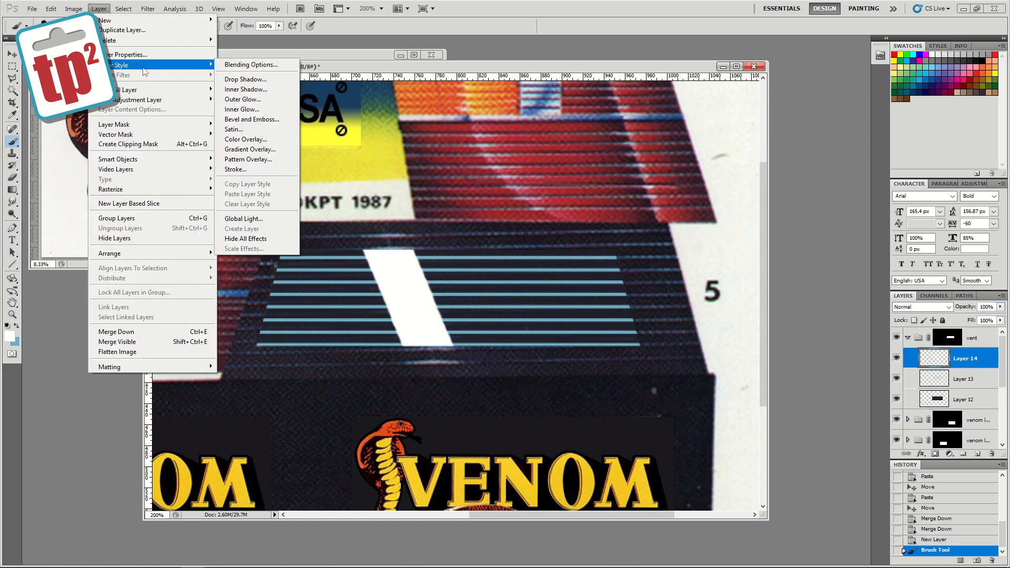
pyautogui.click(931, 308)
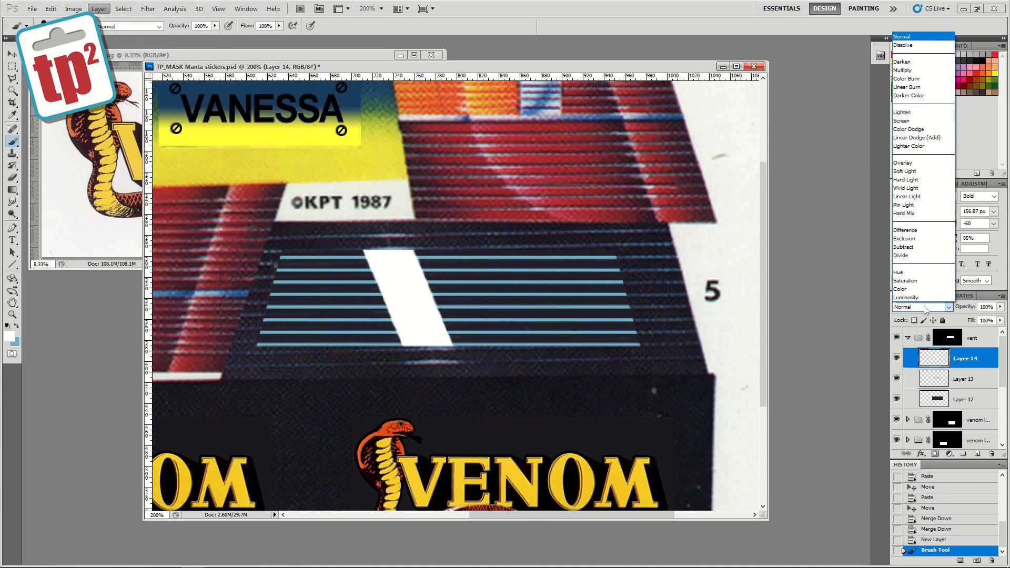
pyautogui.click(907, 163)
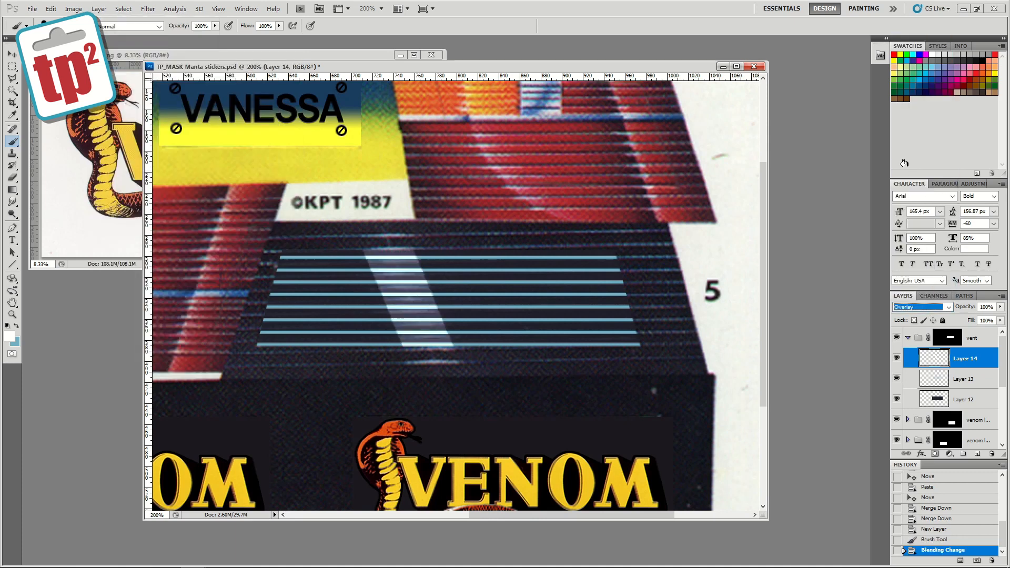
# - Hide the scanned sticker sheet layer so the recreated vent stands on the plain white background
pyautogui.scroll(-3, 920, 419)
pyautogui.click(896, 444)
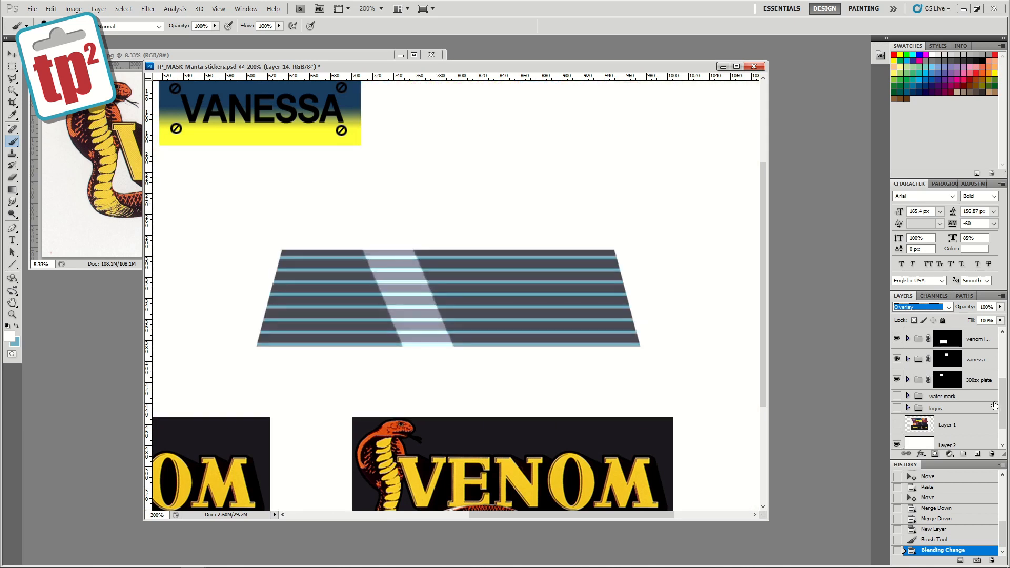
pyautogui.scroll(3, 991, 384)
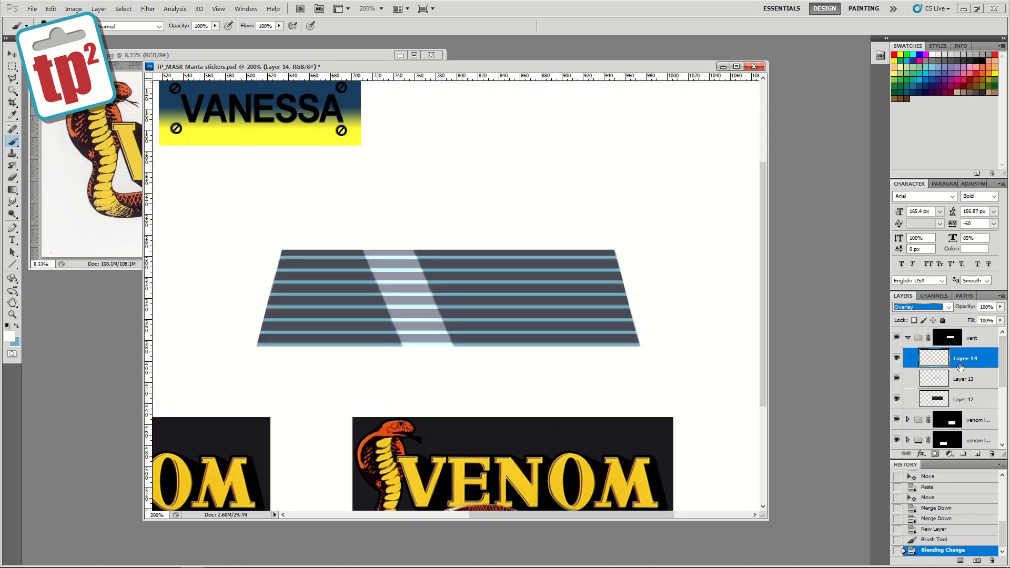
# - Soften the white streak with a Gaussian Blur, increasing the radius above 2.0 pixels
pyautogui.click(147, 8)
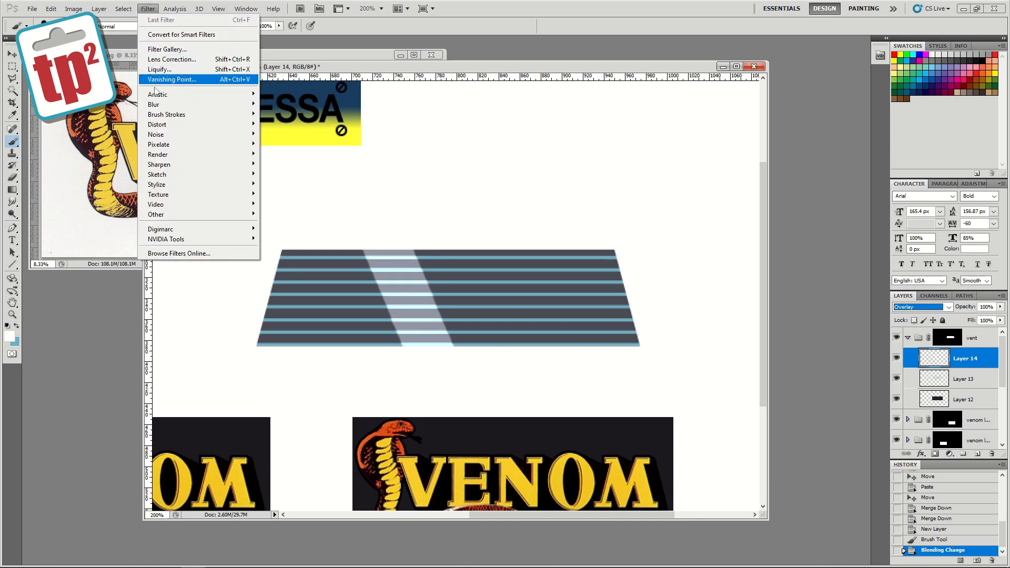
pyautogui.moveTo(169, 108)
pyautogui.click(287, 145)
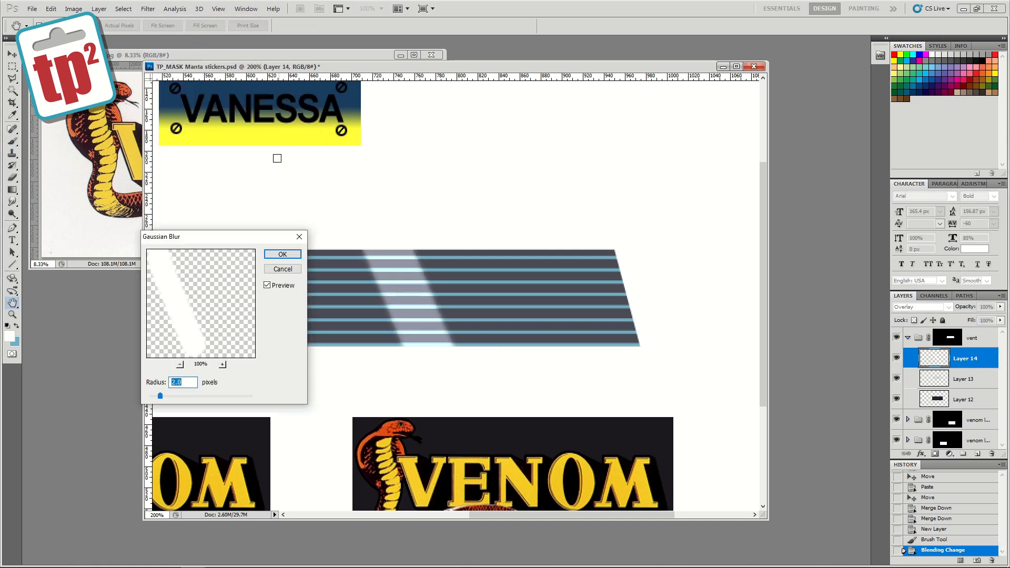
pyautogui.moveTo(171, 396); pyautogui.dragTo(179, 398)
pyautogui.click(282, 254)
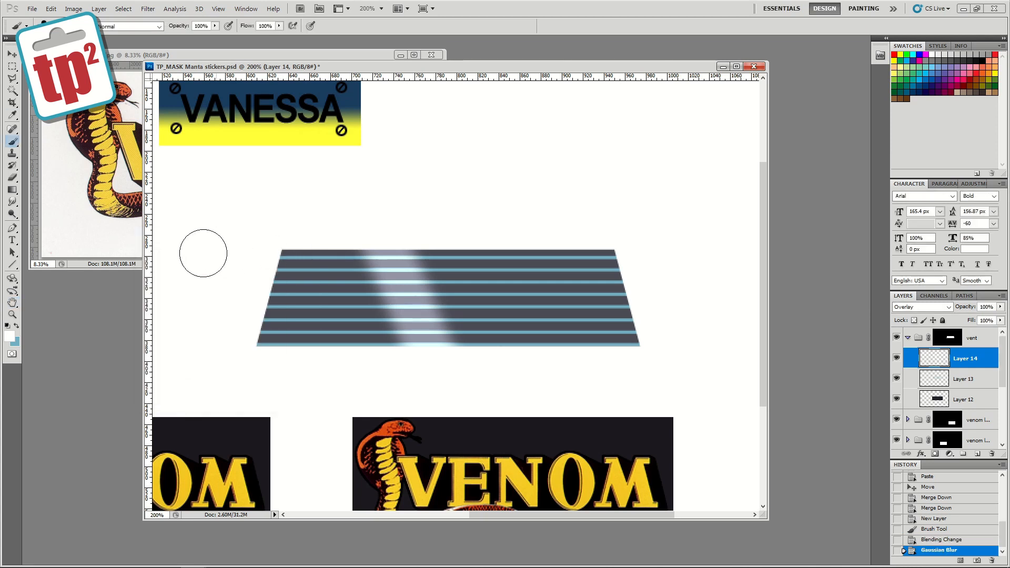
# - Paint three diagonal black bands on the Overlay streak layer, one at the vent's left end and two on its right half
pyautogui.click(7, 325)
pyautogui.moveTo(292, 250); pyautogui.dragTo(300, 349)
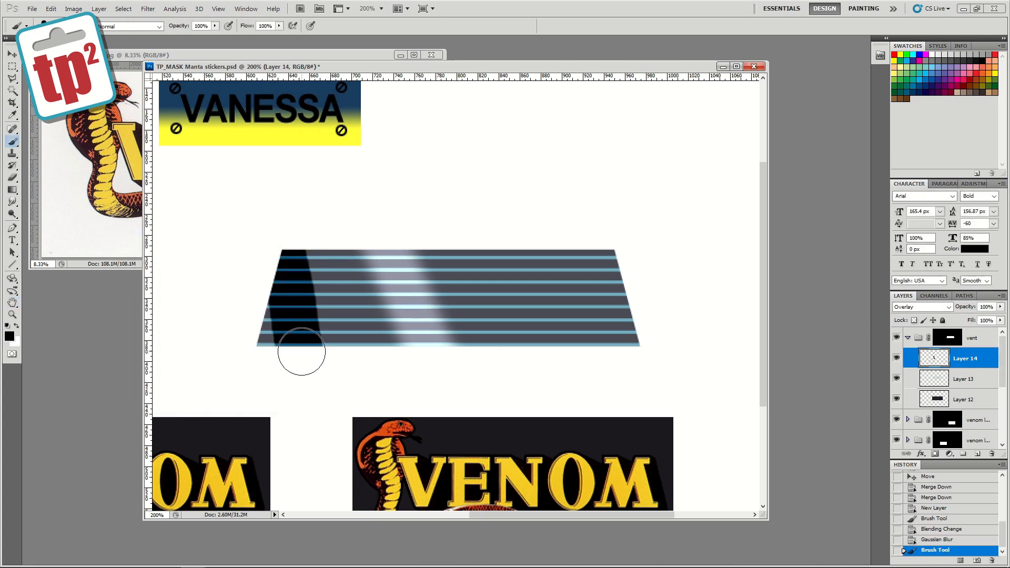
pyautogui.hotkey('ctrl', 'z')
pyautogui.moveTo(292, 248); pyautogui.dragTo(322, 356)
pyautogui.moveTo(487, 258); pyautogui.dragTo(548, 325)
pyautogui.moveTo(577, 262); pyautogui.dragTo(612, 341)
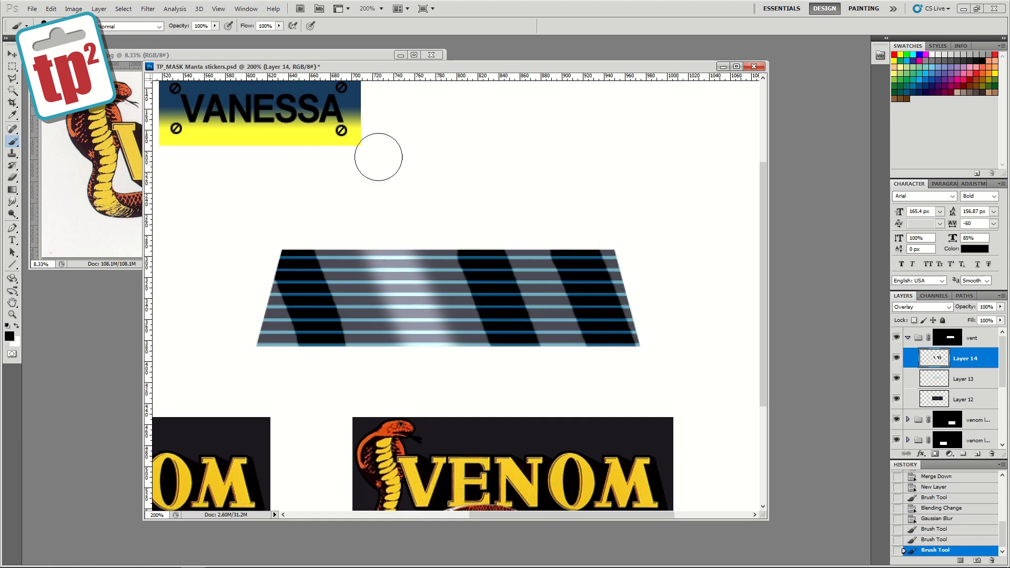
# - Apply a stronger Gaussian Blur to the streak layer so the black bands and white highlight blend smoothly
pyautogui.click(147, 9)
pyautogui.moveTo(182, 105)
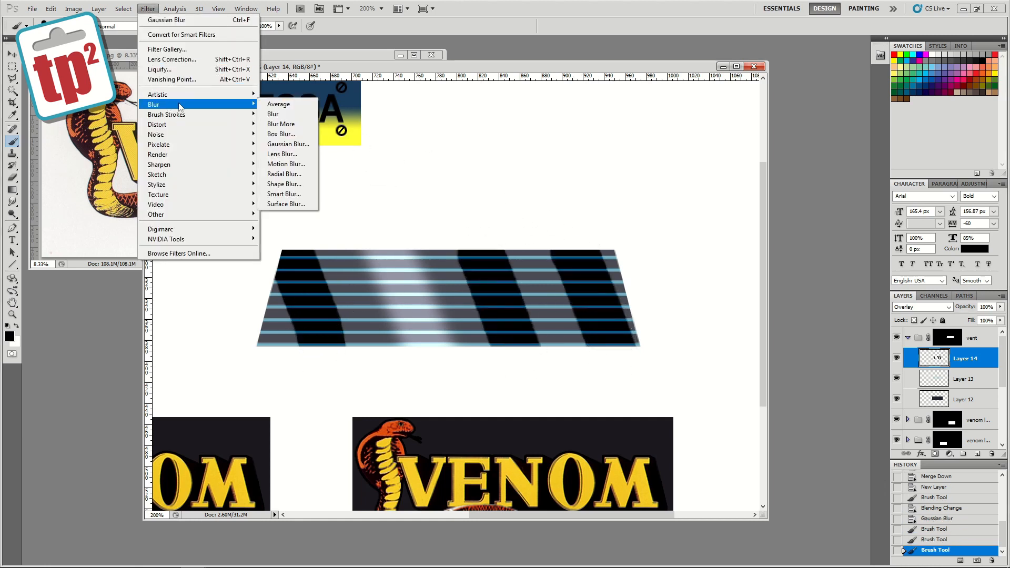
pyautogui.click(285, 141)
pyautogui.moveTo(179, 396); pyautogui.dragTo(192, 398)
pyautogui.click(284, 254)
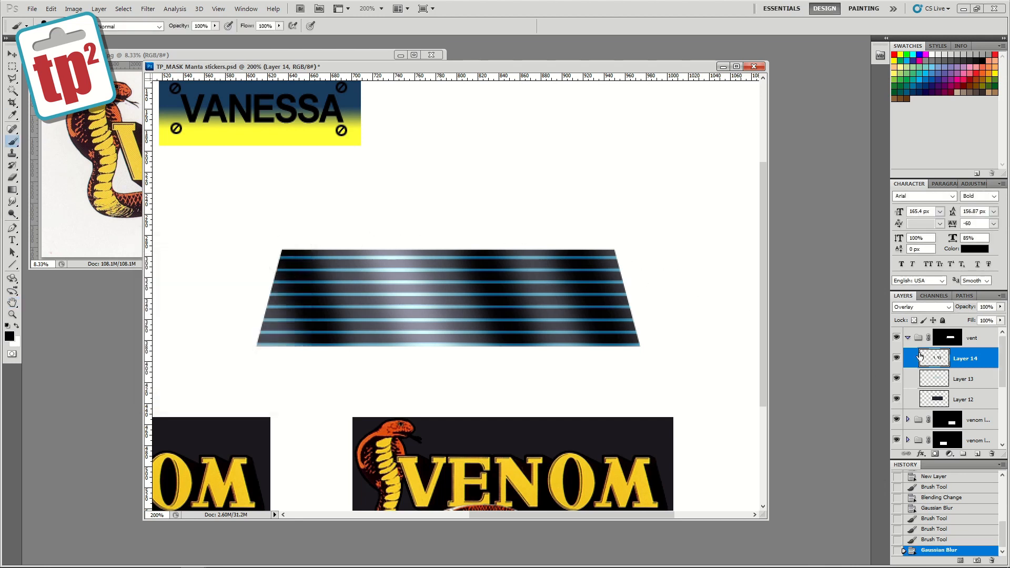
# - Compare the recreated vent with the scanned original by toggling the visibility of the scan layer and the vent group
pyautogui.click(907, 337)
pyautogui.scroll(-3, 994, 409)
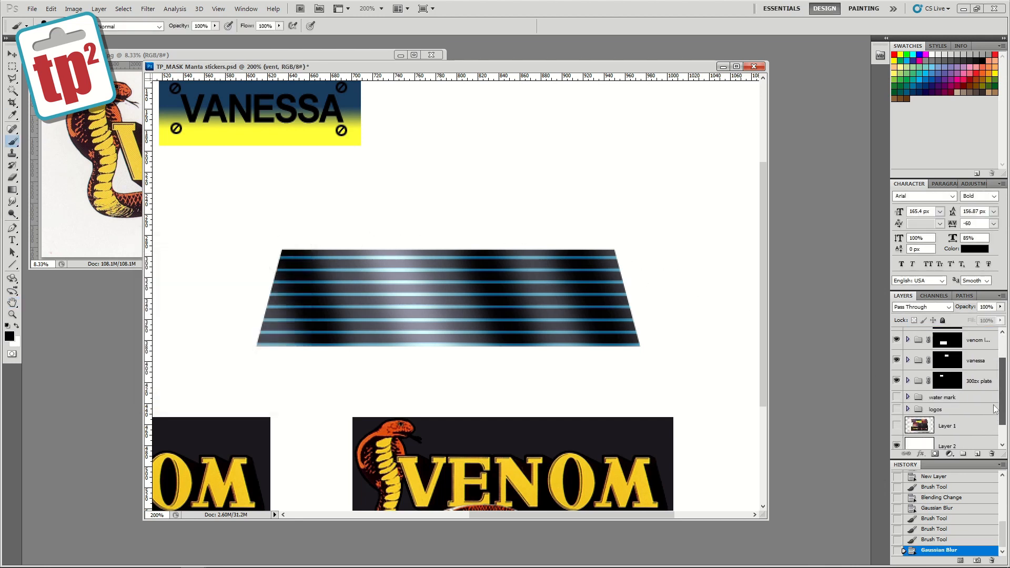
pyautogui.click(897, 420)
pyautogui.moveTo(1004, 392); pyautogui.dragTo(1007, 353)
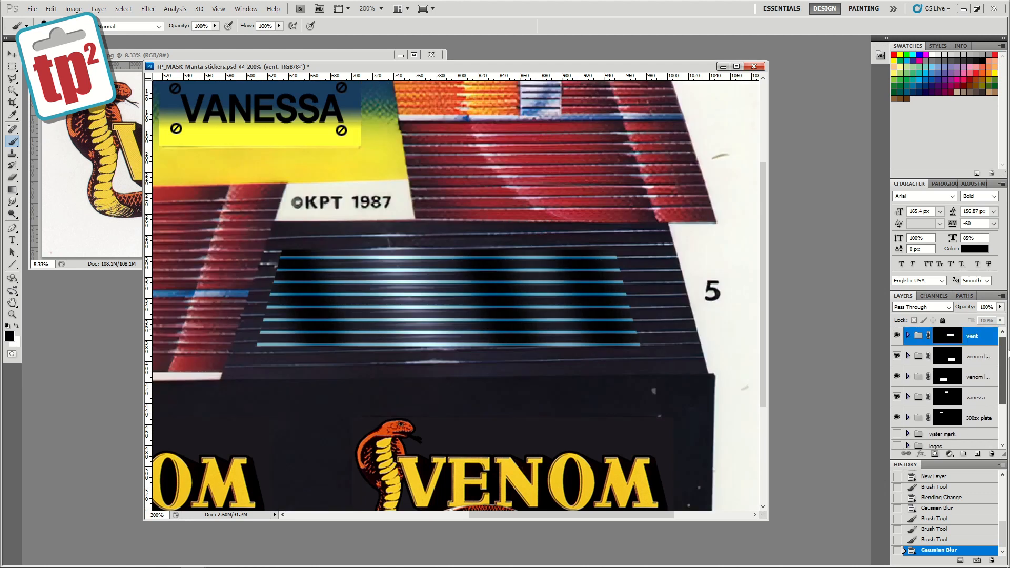
pyautogui.click(896, 339)
pyautogui.click(895, 339)
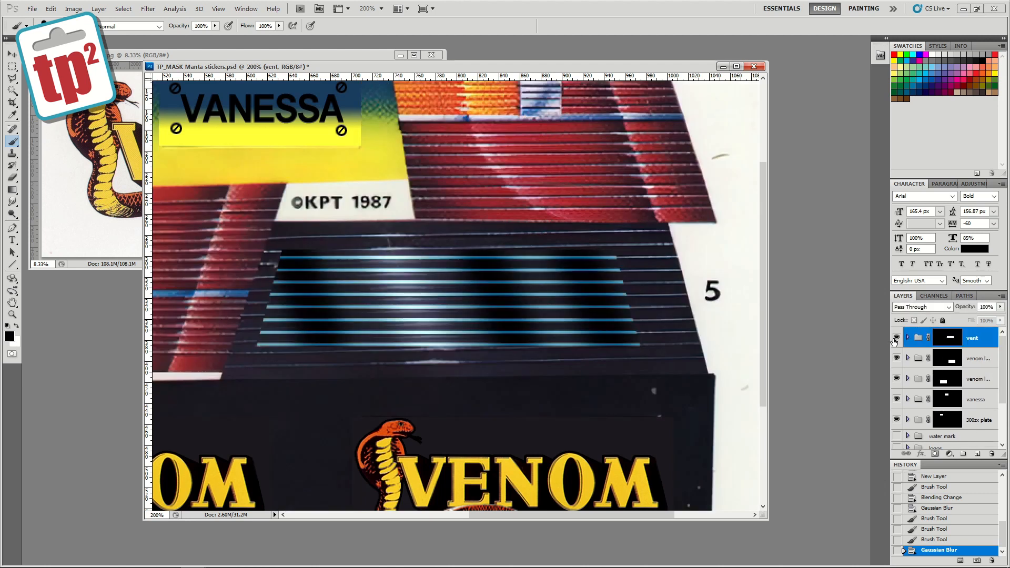
pyautogui.scroll(-3, 898, 389)
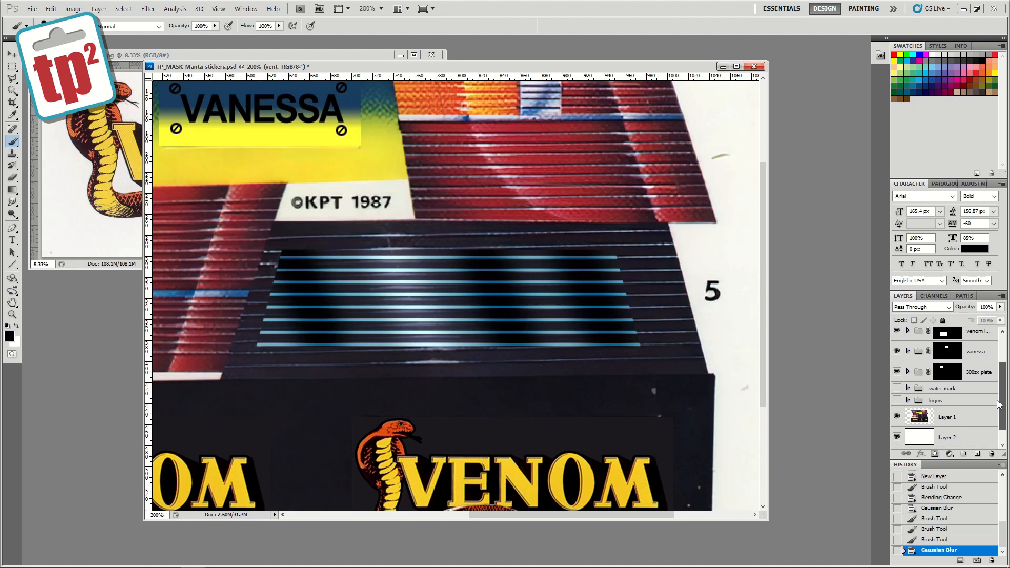
pyautogui.click(896, 417)
pyautogui.scroll(3, 981, 391)
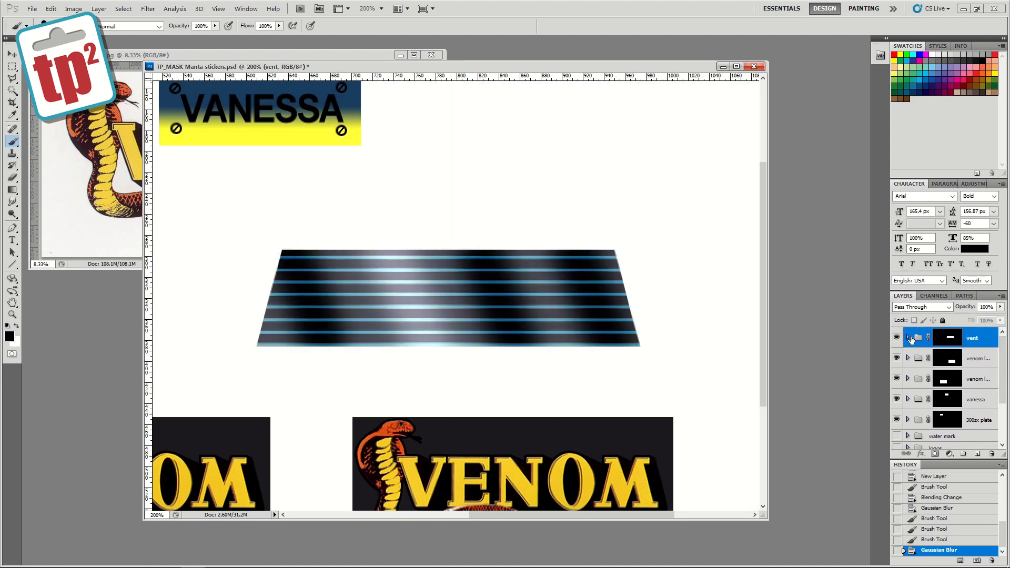
# - Duplicate the blue lines layer inside the vent group and nudge the copy down just below the original lines
pyautogui.click(908, 337)
pyautogui.click(953, 379)
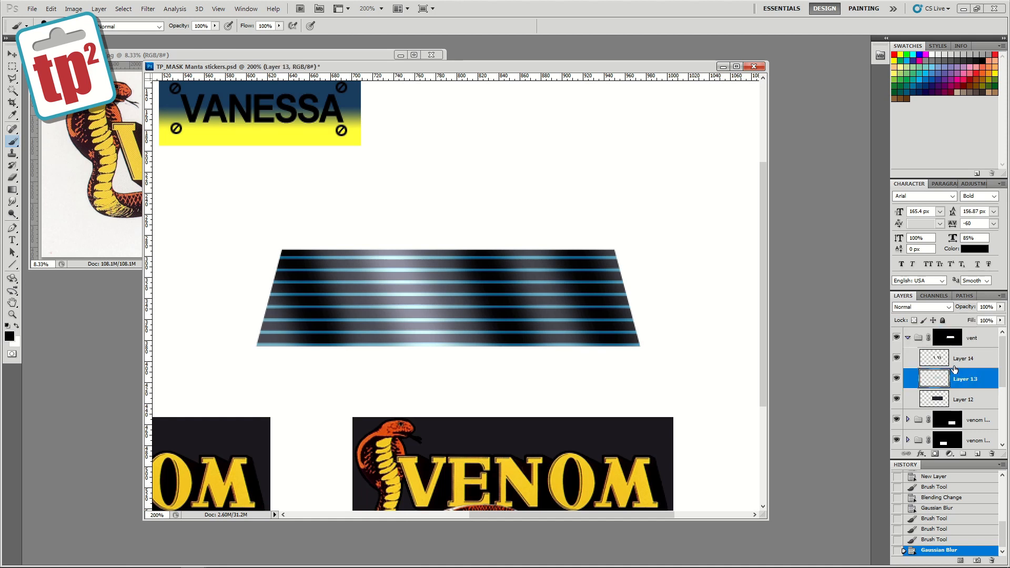
pyautogui.rightClick(955, 376)
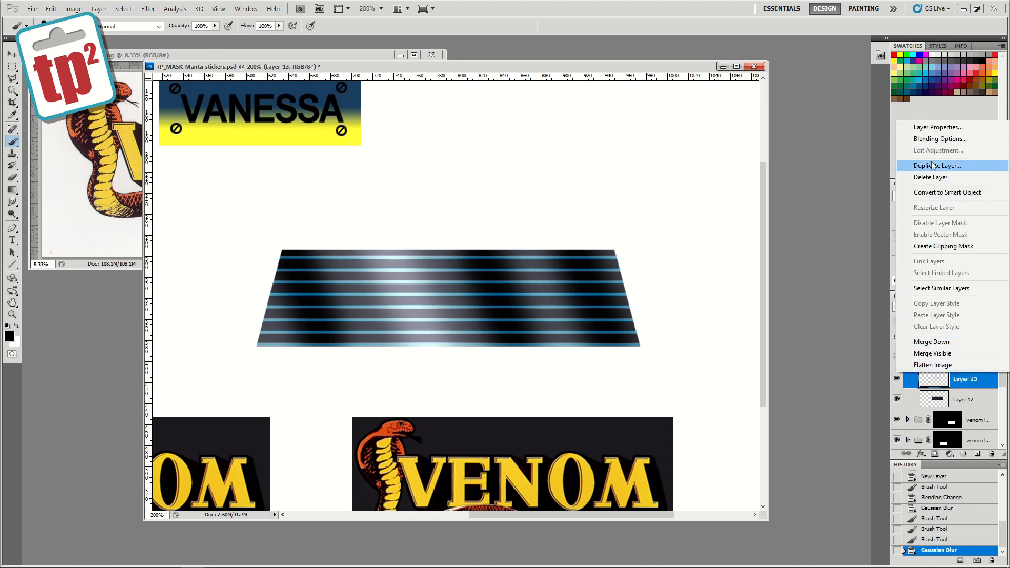
pyautogui.click(902, 226)
pyautogui.click(598, 179)
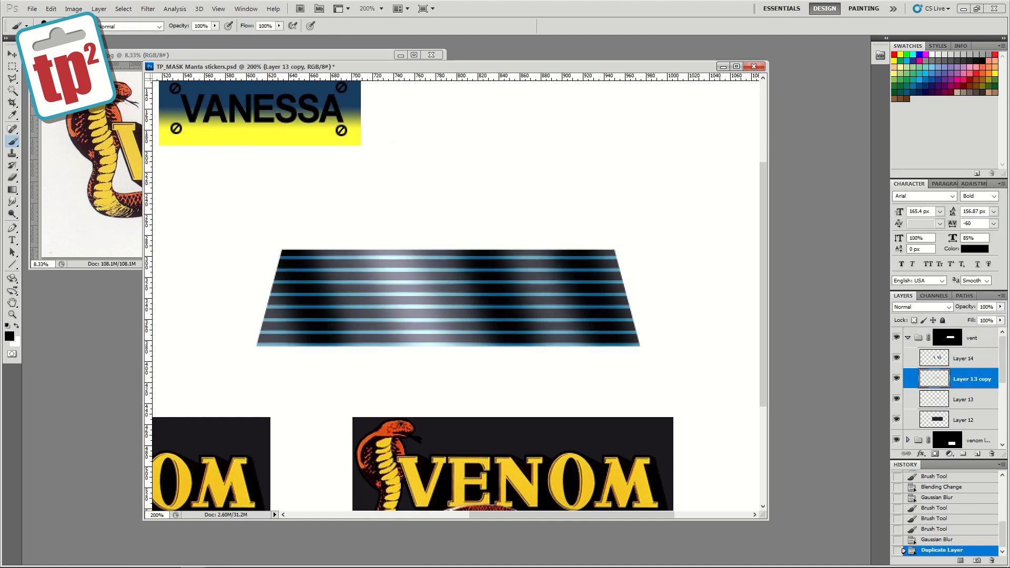
pyautogui.click(12, 57)
pyautogui.press('Down')
pyautogui.press('Down')
pyautogui.press('Down')
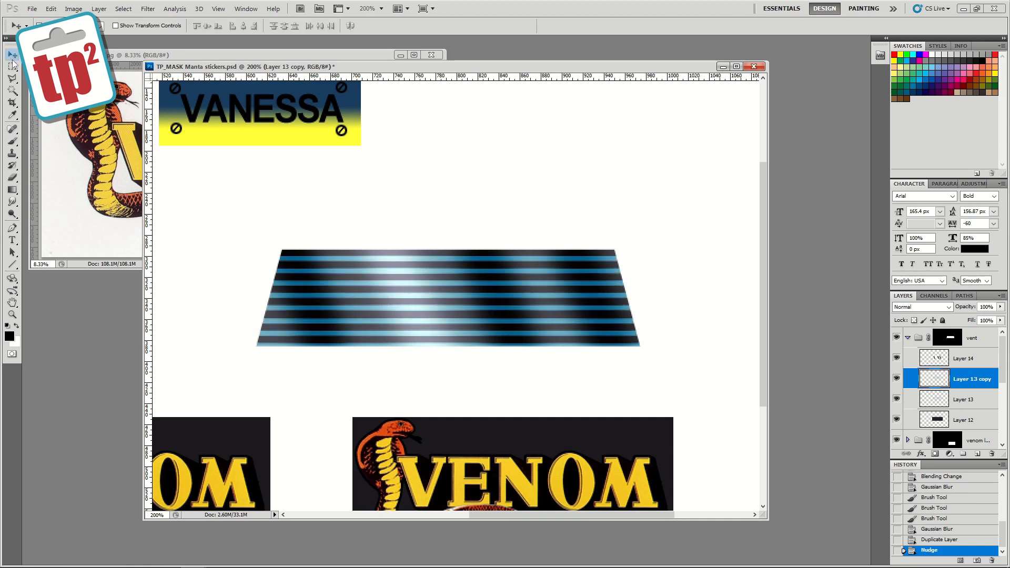
# - Lock the transparent pixels of the copied lines layer and recolour its lines black
pyautogui.hotkey('ctrl', 'i')
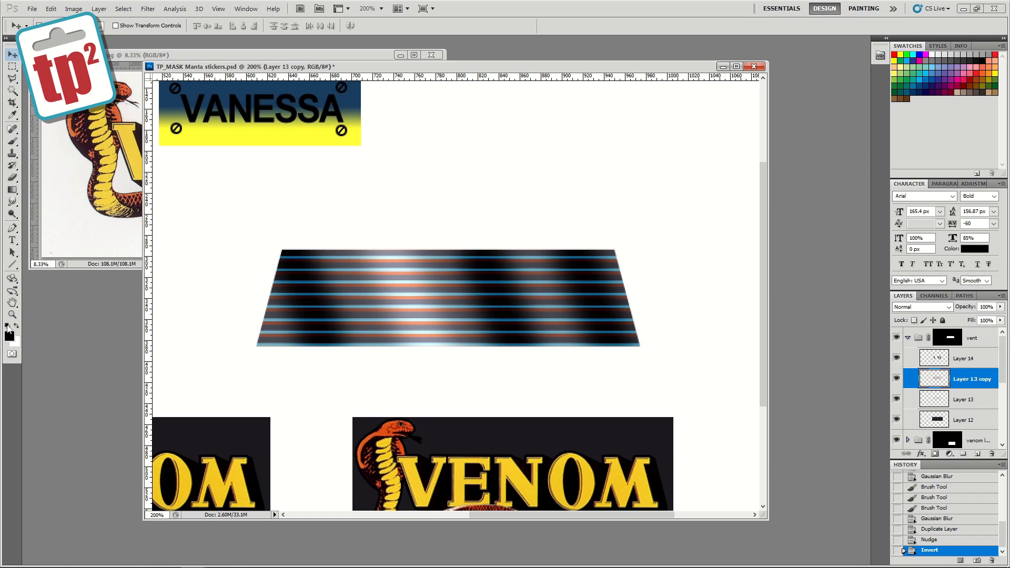
pyautogui.click(914, 319)
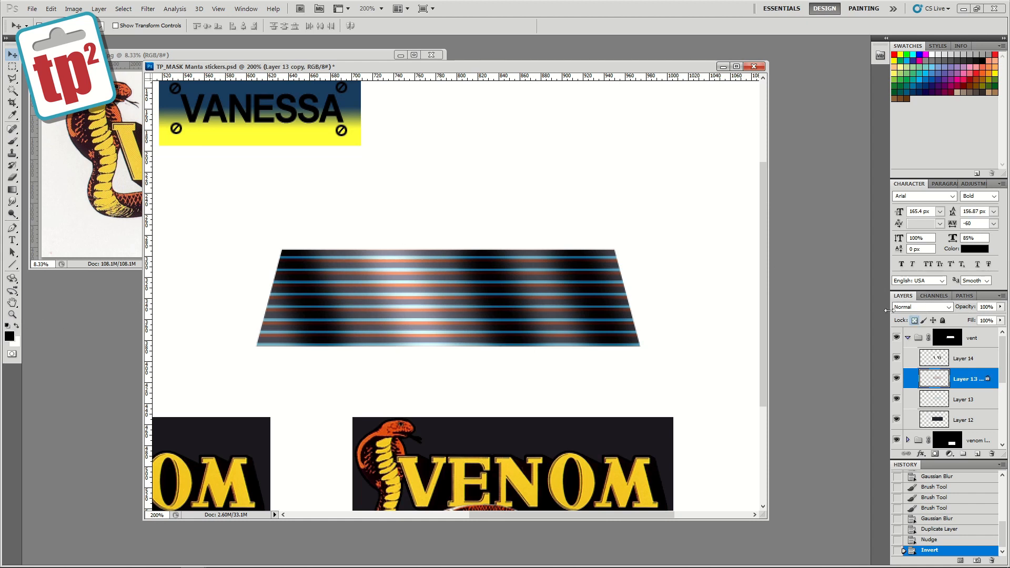
pyautogui.hotkey('alt', 'BackSpace')
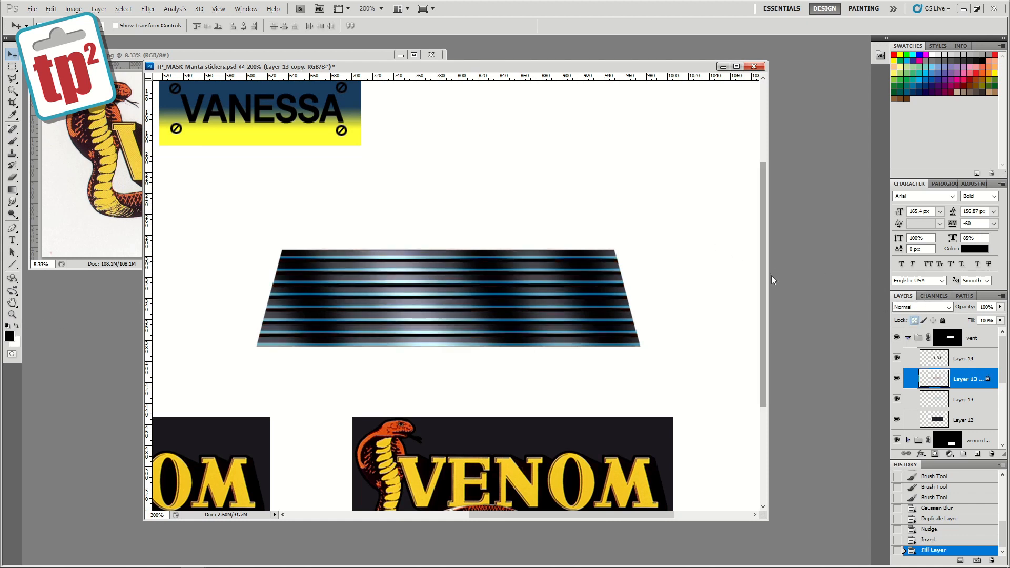
# - Duplicate the black lines layer and nudge the copy vertically to add another set of dark stripes across the vent
pyautogui.rightClick(960, 379)
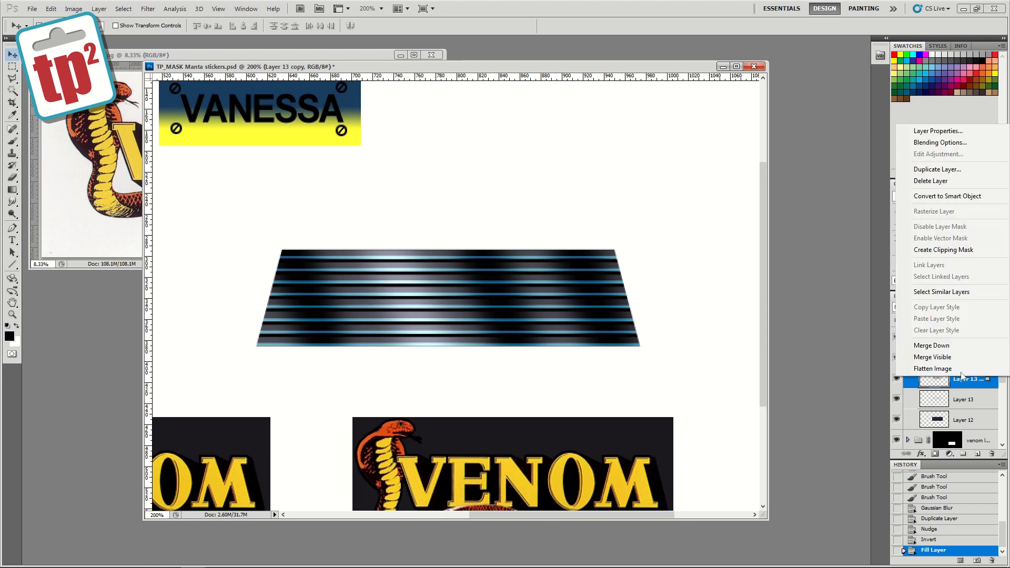
pyautogui.click(962, 169)
pyautogui.click(594, 173)
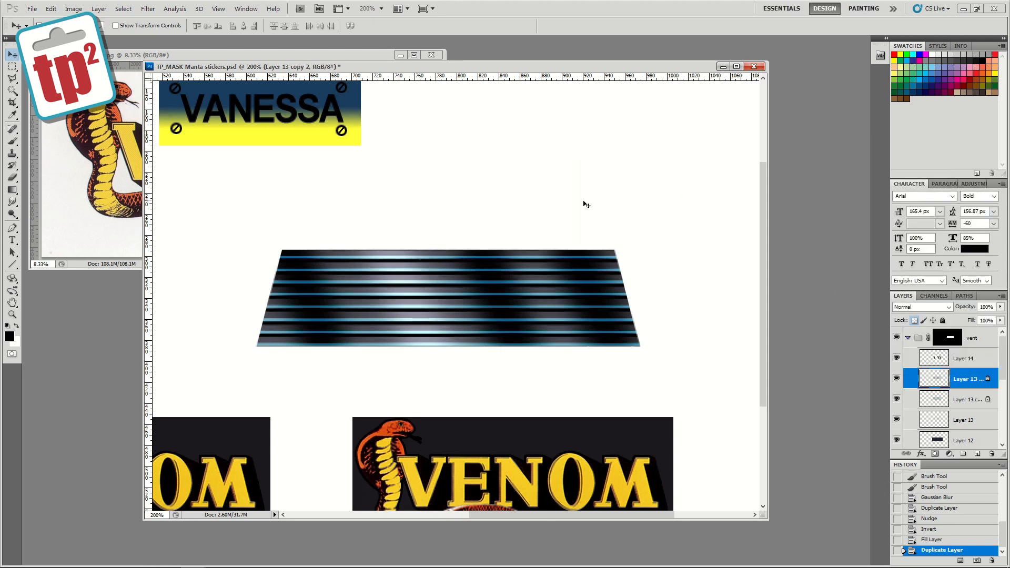
pyautogui.press('Down')
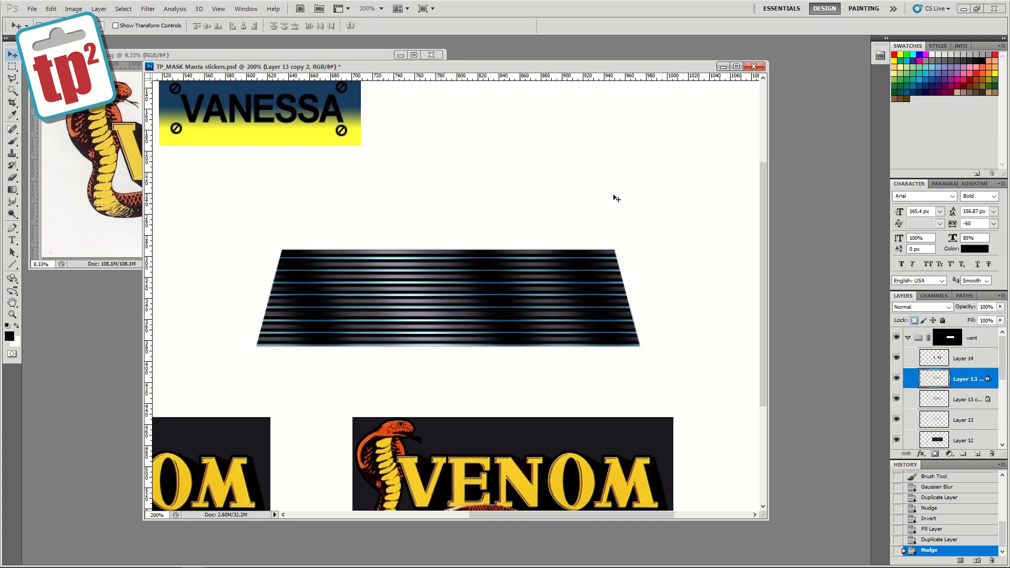
# - Merge the two black lines layers inside the vent group into one layer
pyautogui.hotkey('ctrl', 'e')
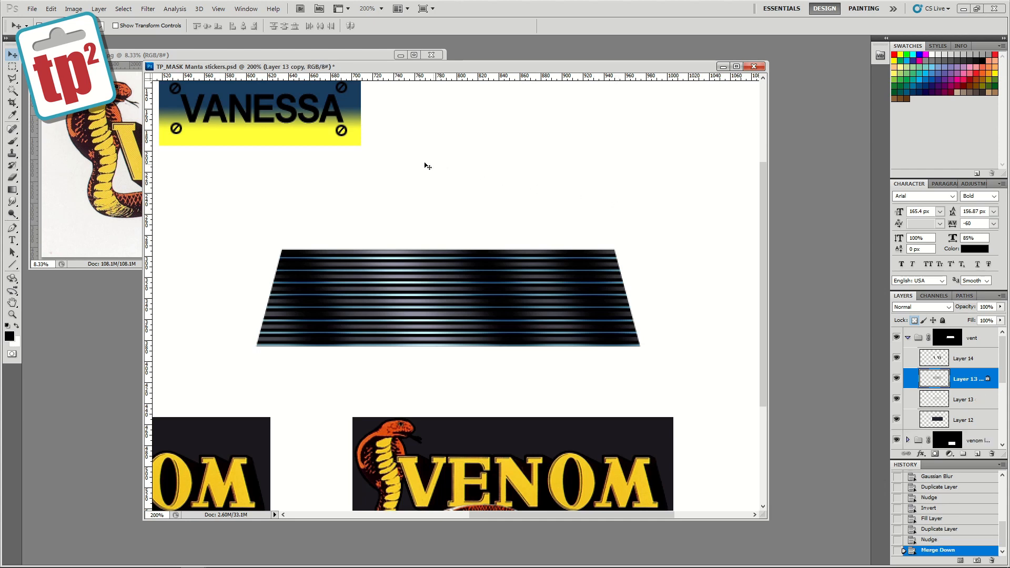
pyautogui.click(149, 9)
pyautogui.moveTo(211, 98)
pyautogui.click(289, 141)
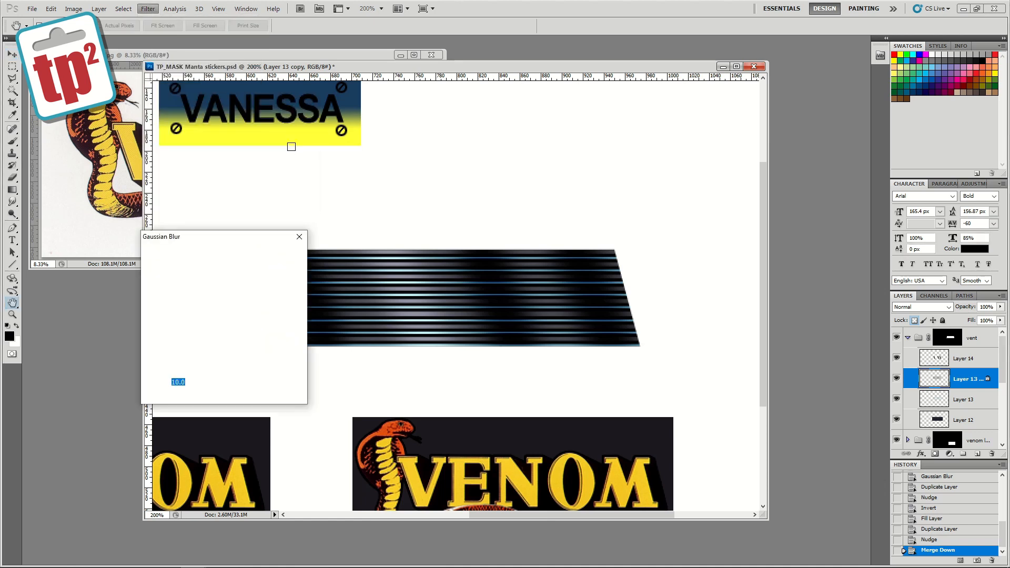
pyautogui.click(284, 269)
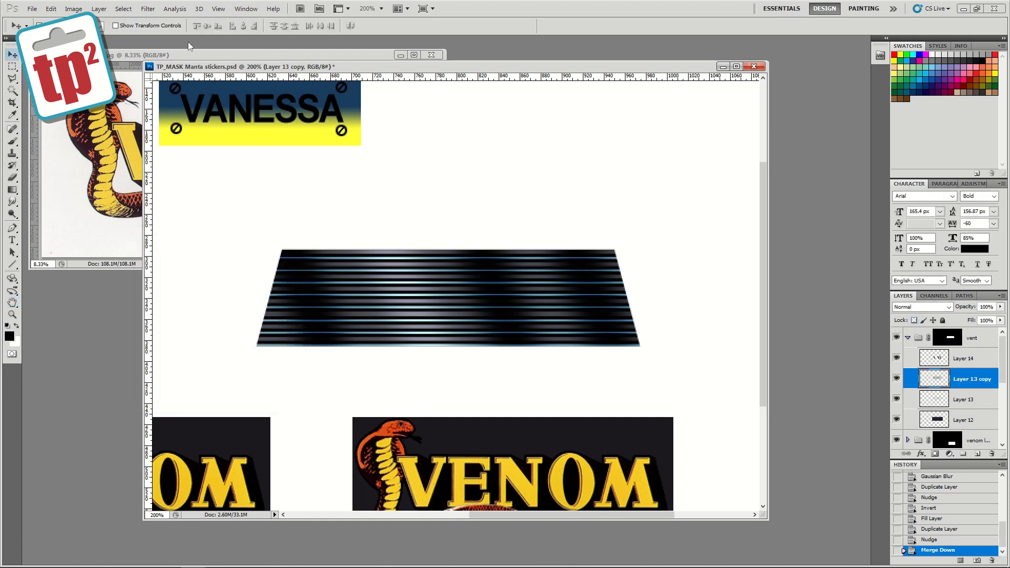
# - Soften the merged black lines with a 0.9-pixel Gaussian Blur and compare the vent with and without them
pyautogui.click(149, 9)
pyautogui.moveTo(210, 99)
pyautogui.click(283, 142)
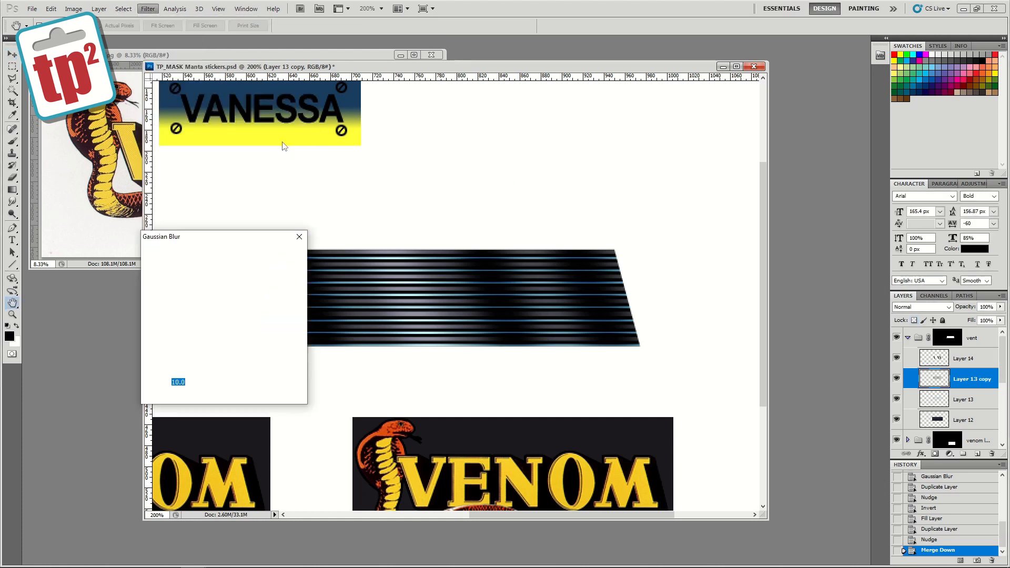
pyautogui.moveTo(192, 399); pyautogui.dragTo(154, 397)
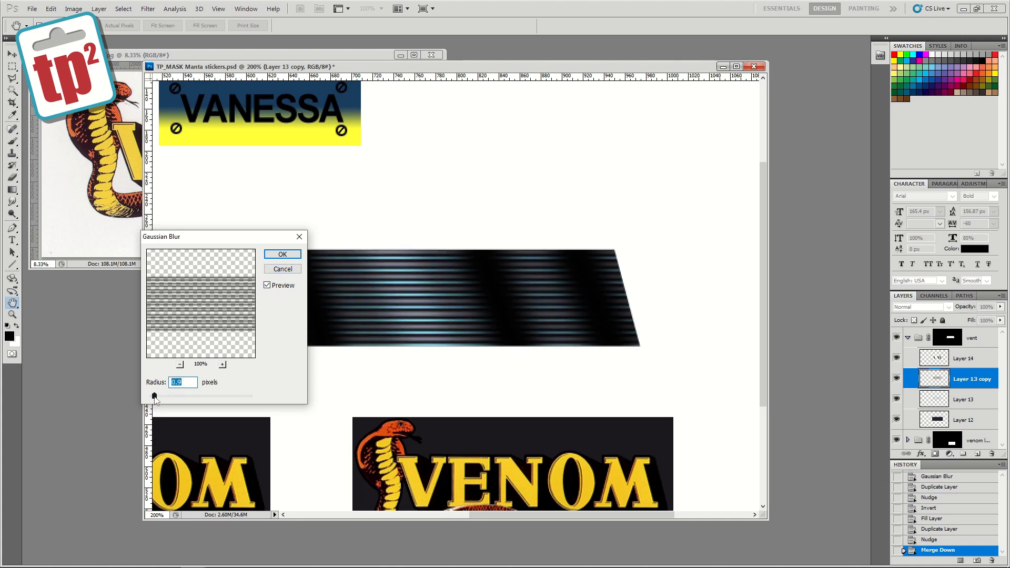
pyautogui.click(283, 254)
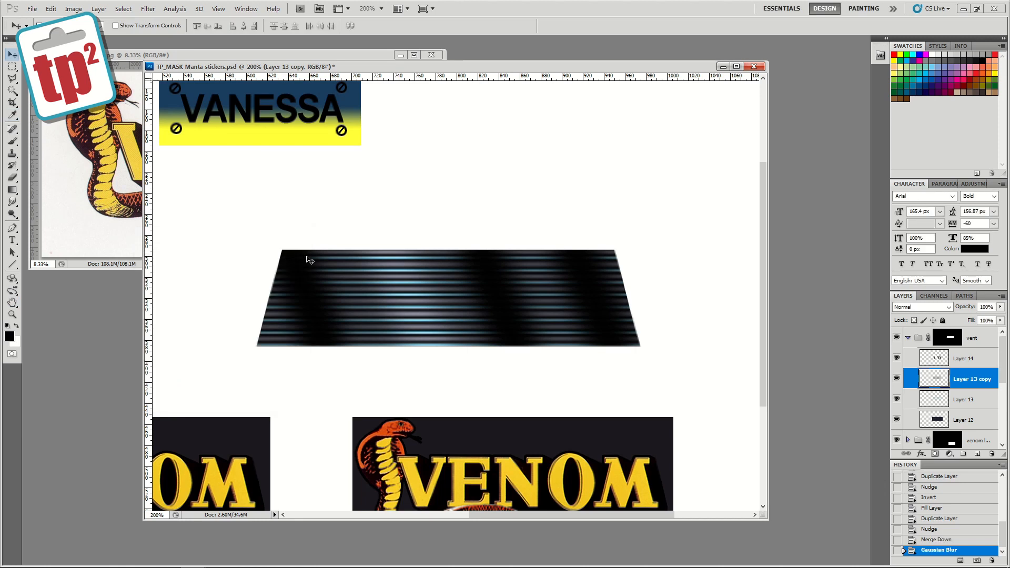
pyautogui.click(896, 379)
pyautogui.click(896, 379)
pyautogui.click(897, 379)
pyautogui.click(896, 379)
# - Select the blue lines by inverting a Magic Wand selection of Layer 13's empty area, and clear that area from Layer 13 copy
pyautogui.hotkey('alt', '[')
pyautogui.press('w')
pyautogui.click(250, 226)
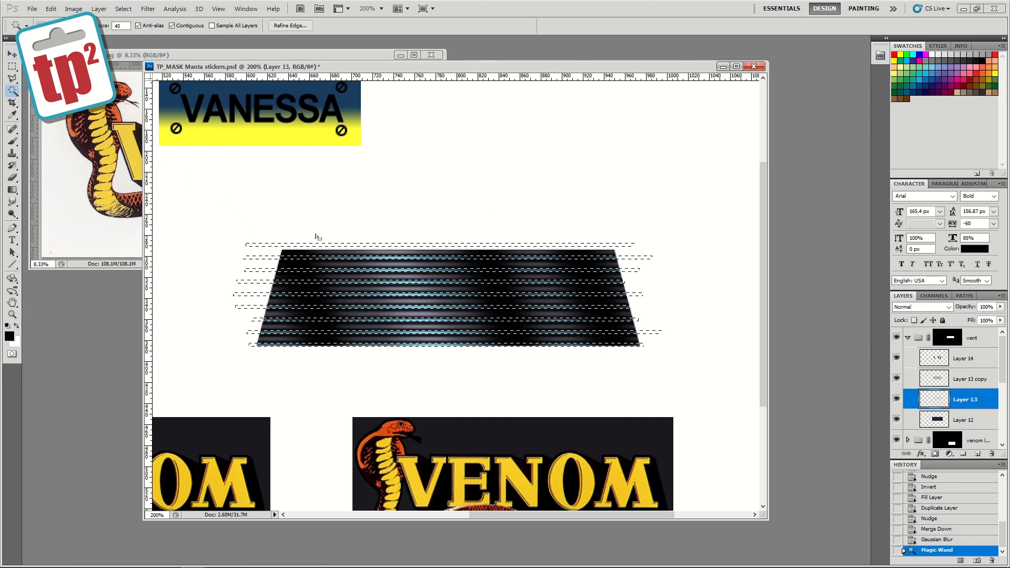
pyautogui.click(961, 384)
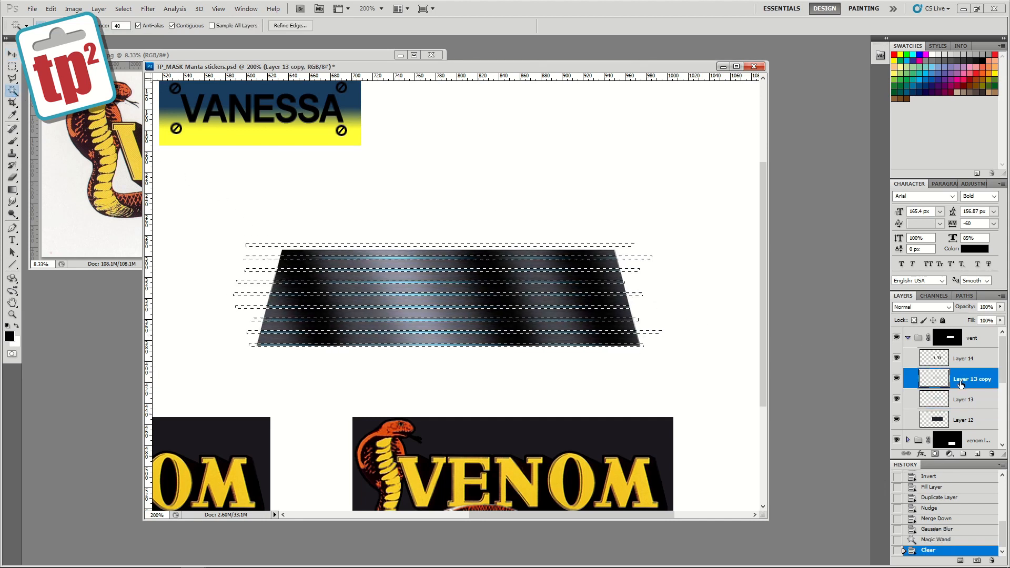
pyautogui.click(123, 8)
pyautogui.click(126, 49)
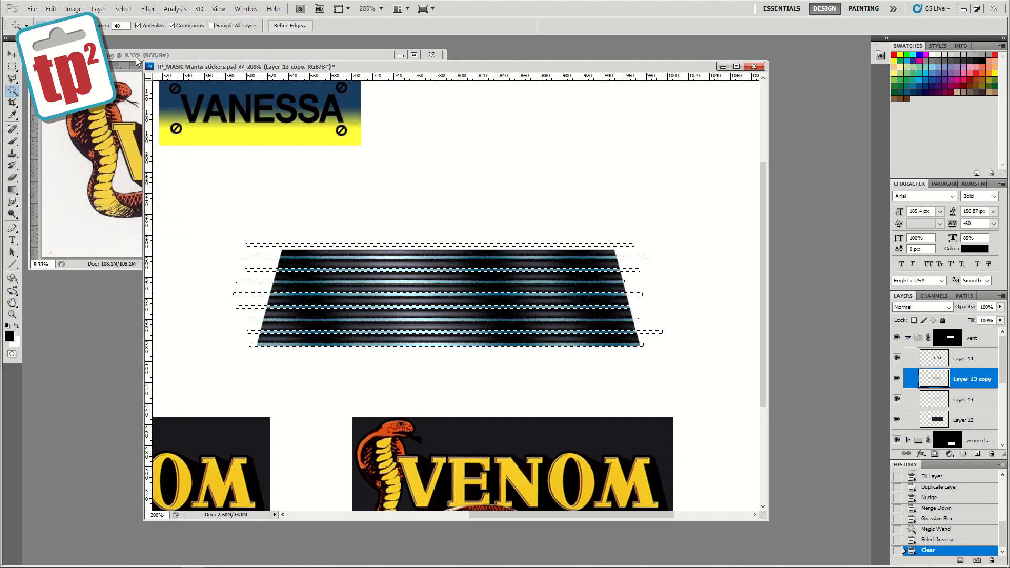
pyautogui.press('Delete')
pyautogui.hotkey('ctrl', 'd')
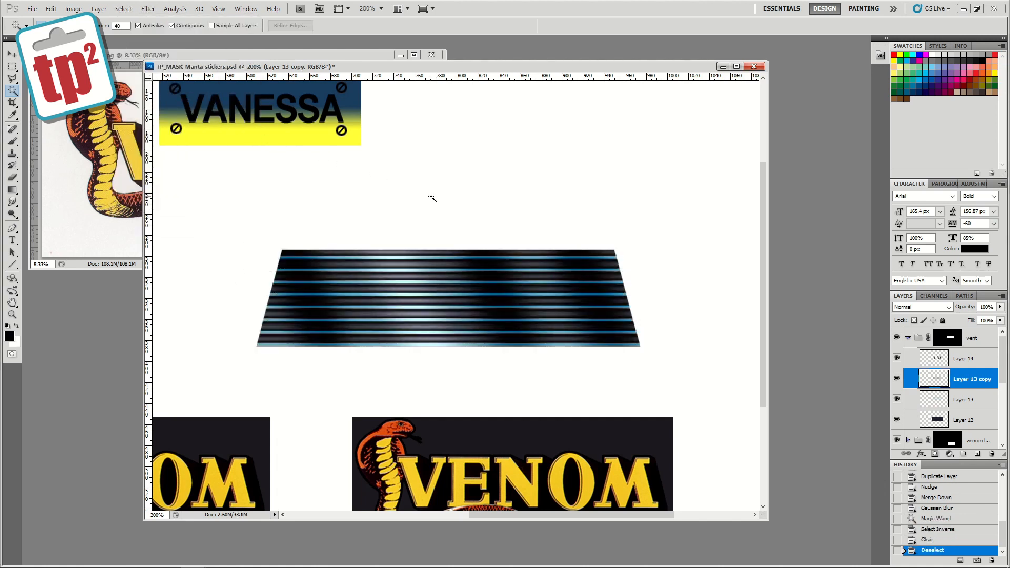
# - Compare the vent's blurred dark stripes with the scanned original by toggling the vent group and the scan layer
pyautogui.click(909, 340)
pyautogui.click(896, 337)
pyautogui.click(896, 338)
pyautogui.scroll(-1, 1003, 394)
pyautogui.scroll(-2, 1003, 394)
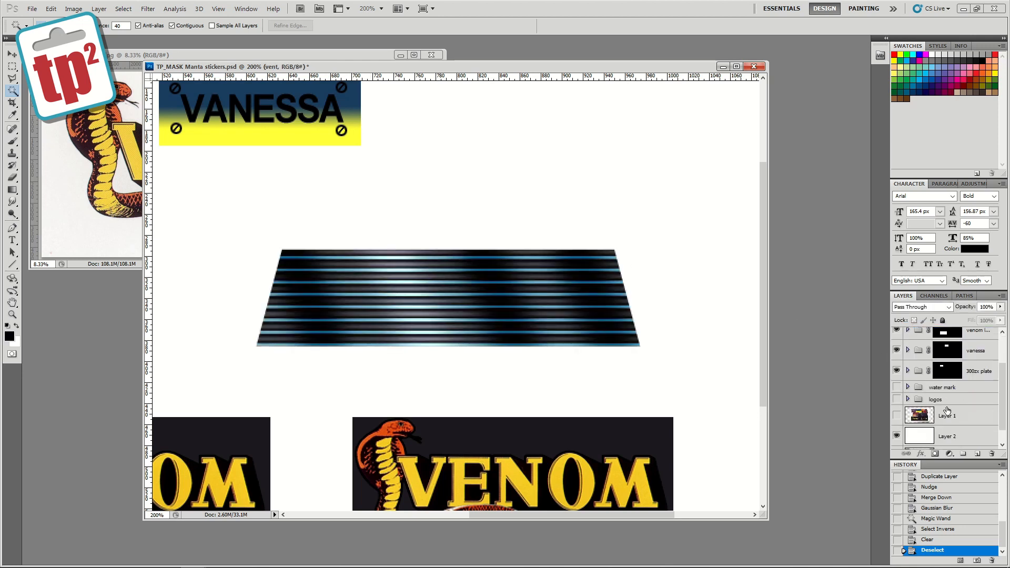
pyautogui.click(896, 415)
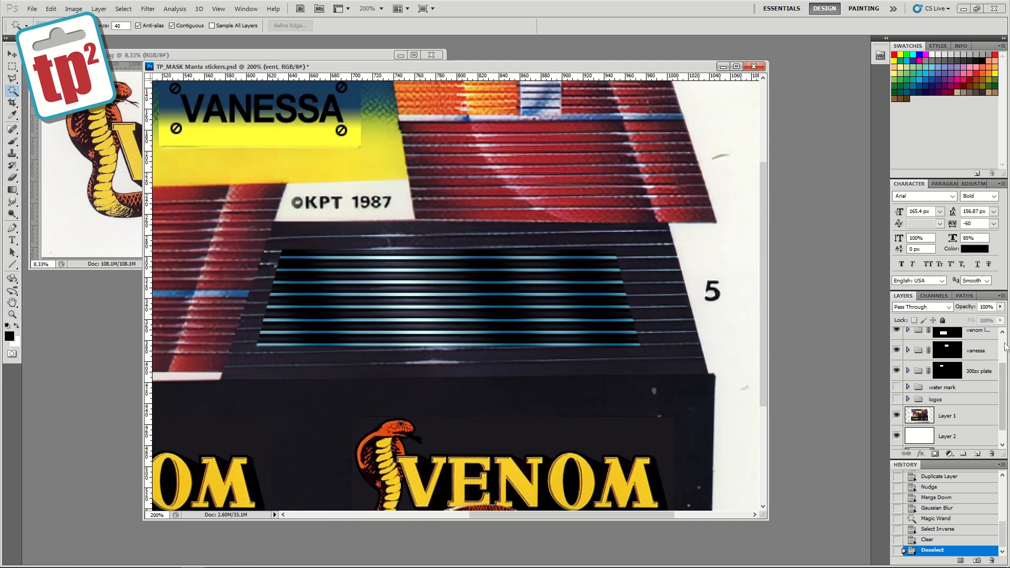
pyautogui.scroll(3, 916, 368)
pyautogui.click(896, 338)
pyautogui.click(895, 338)
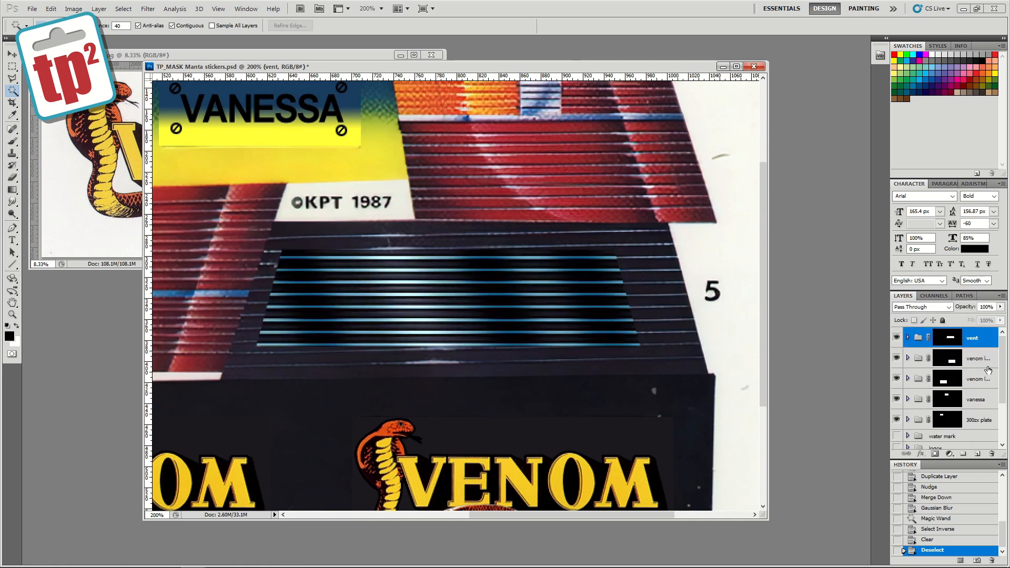
pyautogui.scroll(-3, 989, 371)
pyautogui.click(896, 425)
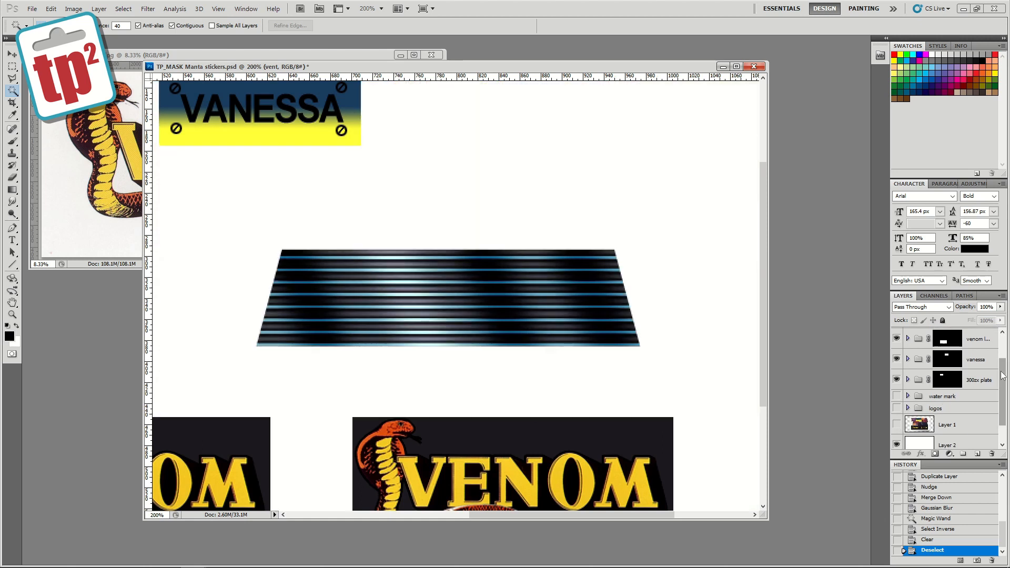
pyautogui.scroll(3, 1001, 375)
# - Lower the opacity of the blurred black lines layer, Layer 13 copy, to 34%
pyautogui.click(907, 338)
pyautogui.click(954, 362)
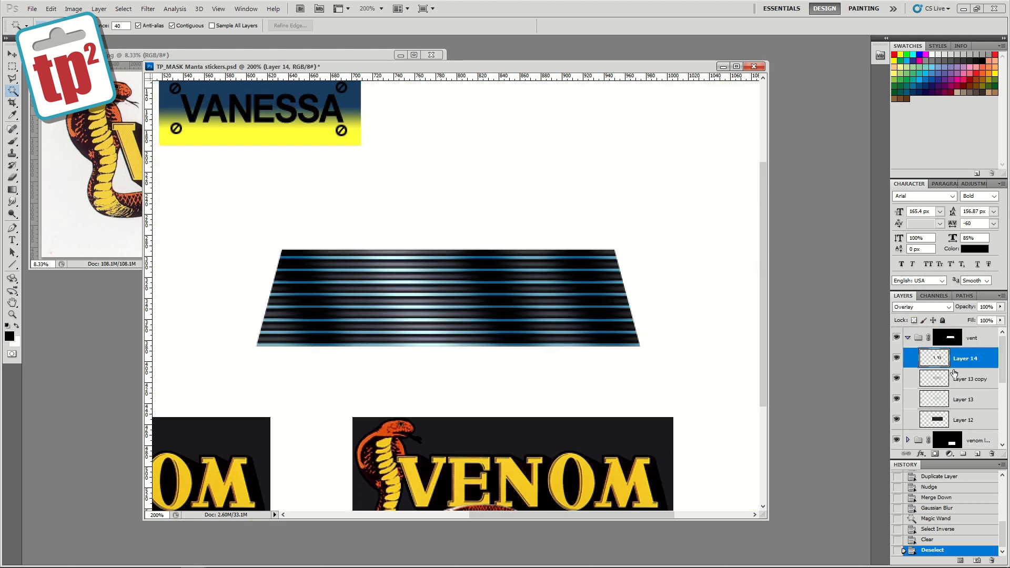
pyautogui.click(962, 378)
pyautogui.moveTo(1000, 309); pyautogui.dragTo(965, 321)
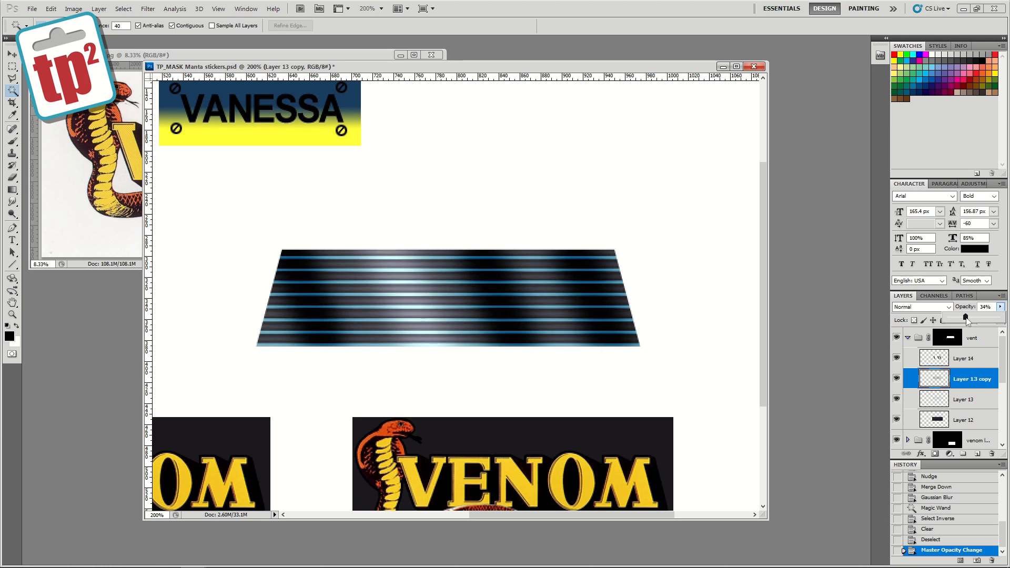
# - Add a layer mask to the blue lines layer, Layer 13, and set the Brush tool to 27% opacity
pyautogui.click(962, 402)
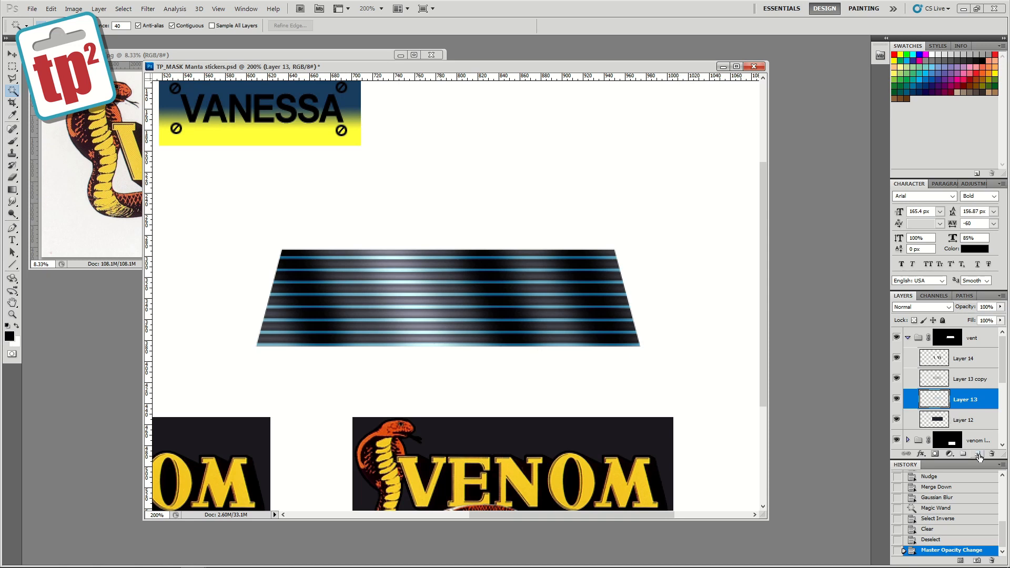
pyautogui.click(935, 453)
pyautogui.press('b')
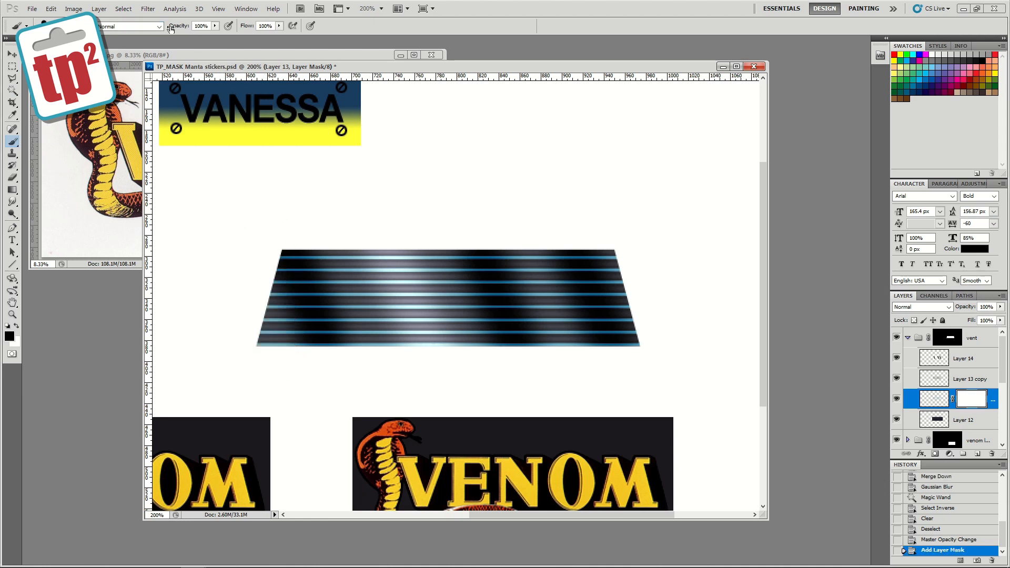
pyautogui.click(25, 25)
pyautogui.click(215, 25)
pyautogui.moveTo(211, 35); pyautogui.dragTo(175, 38)
# - Paint soft black strokes on the Layer 13 mask to fade the blue lines over the vent's dark bands
pyautogui.click(278, 385)
pyautogui.click(287, 375)
pyautogui.click(330, 385)
pyautogui.click(372, 362)
pyautogui.click(327, 226)
pyautogui.click(373, 373)
pyautogui.click(466, 358)
pyautogui.moveTo(509, 363)
pyautogui.mouseDown()
pyautogui.moveTo(449, 200)
pyautogui.moveTo(525, 363)
pyautogui.mouseUp()
pyautogui.moveTo(609, 387); pyautogui.dragTo(558, 207)
pyautogui.moveTo(559, 208); pyautogui.dragTo(671, 408)
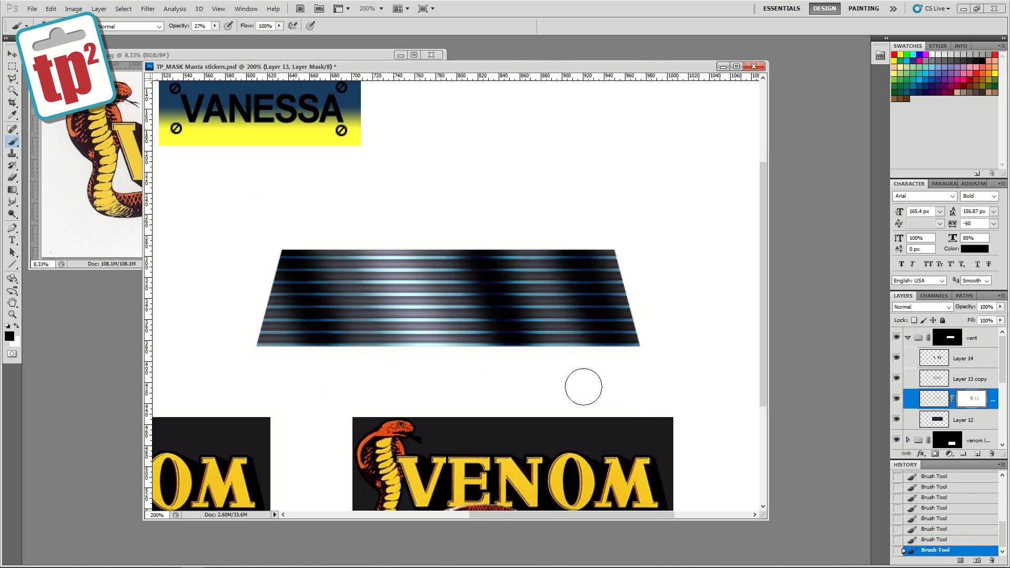
pyautogui.click(897, 400)
pyautogui.click(897, 400)
# - Collapse the vent group and show the scanned sticker sheet layer beneath the recreated artwork
pyautogui.press('z')
pyautogui.keyDown('alt'); pyautogui.click(249, 276); pyautogui.keyUp('alt')
pyautogui.keyDown('alt'); pyautogui.click(297, 275); pyautogui.keyUp('alt')
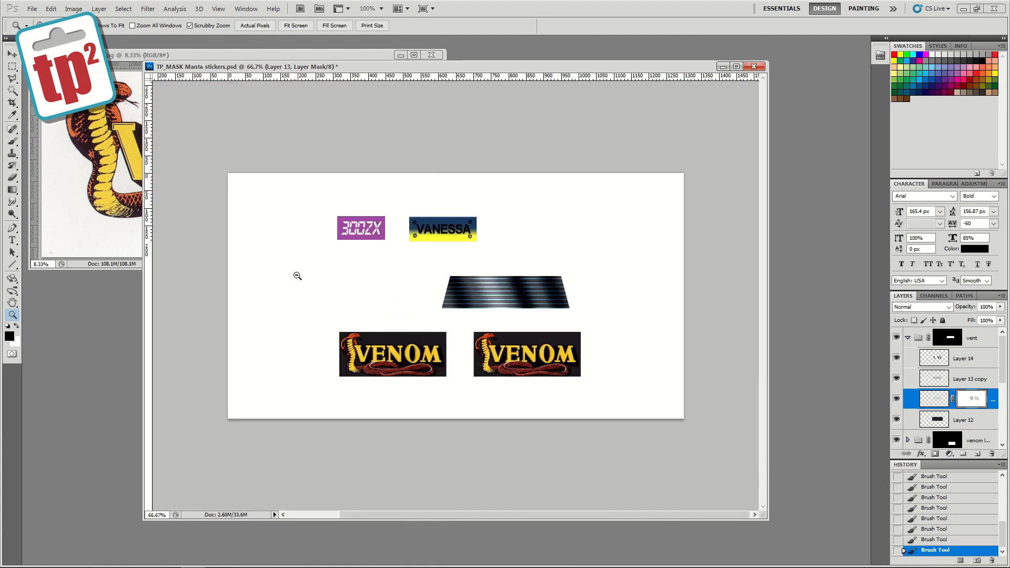
pyautogui.click(420, 280)
pyautogui.click(905, 339)
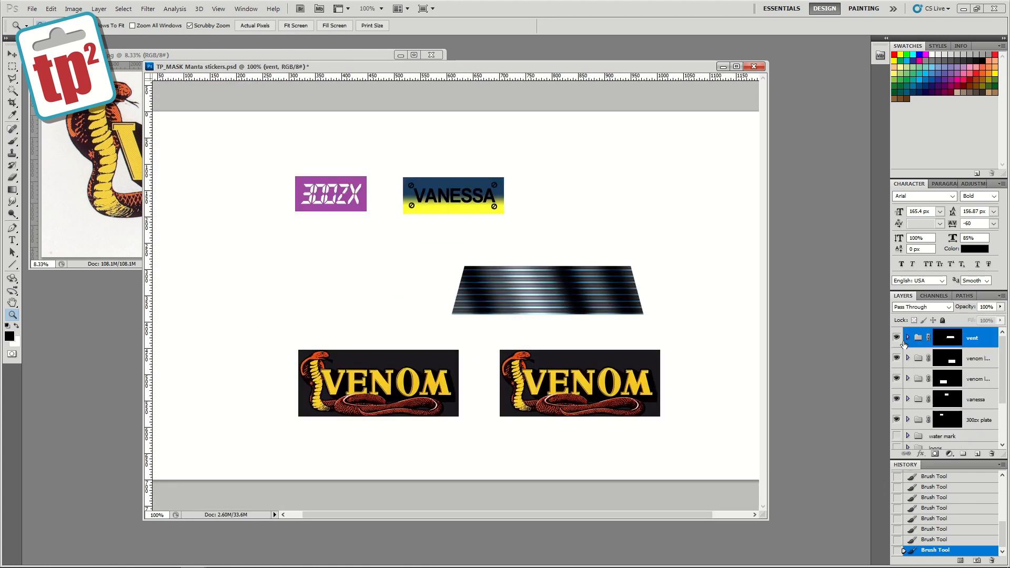
pyautogui.scroll(-3, 903, 379)
pyautogui.click(898, 398)
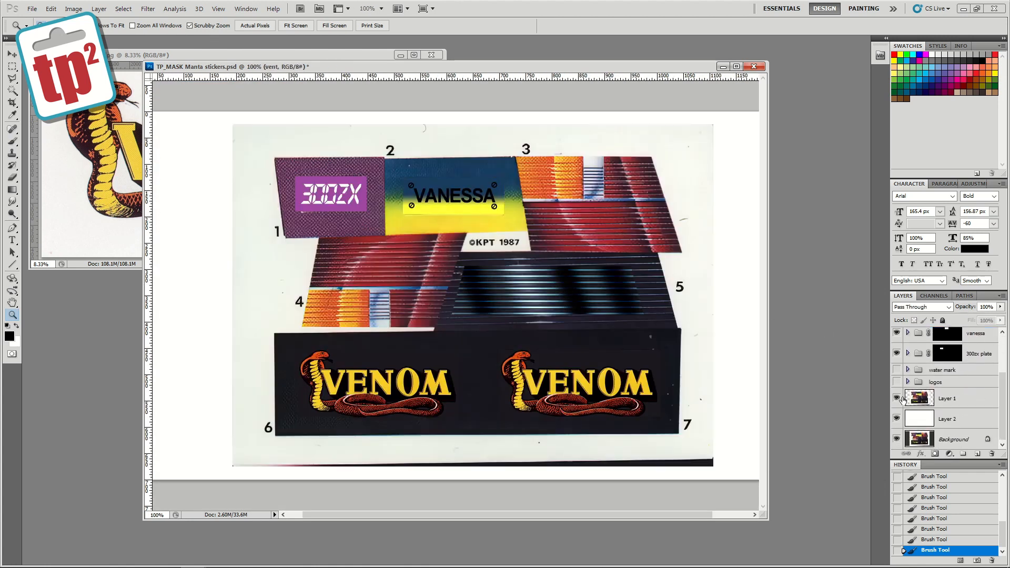
pyautogui.scroll(3, 1002, 371)
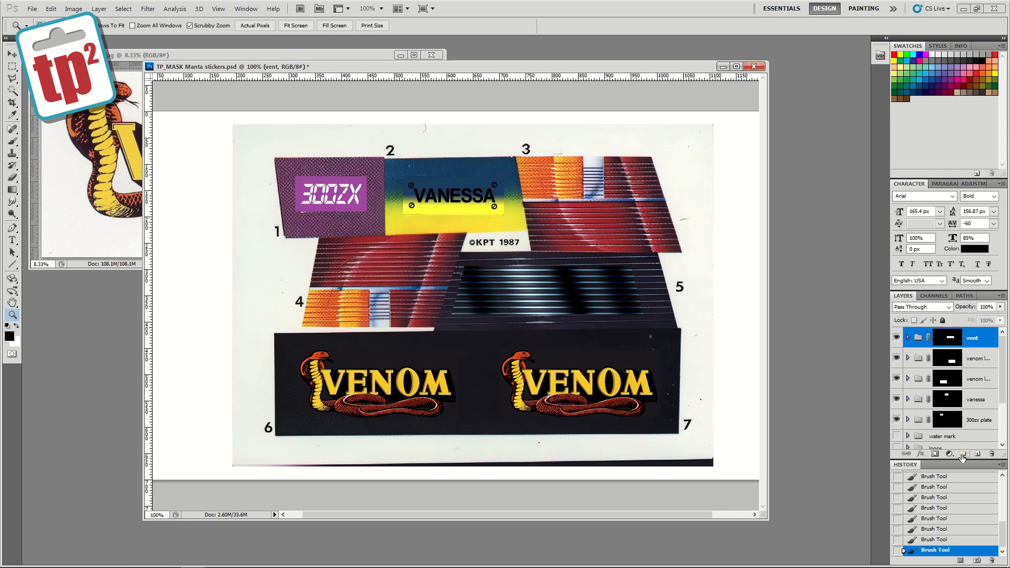
# - Create a new layer group named "tail light" above the vent group
pyautogui.click(963, 454)
pyautogui.doubleClick(938, 334)
pyautogui.write('tail light')
pyautogui.press('Return')
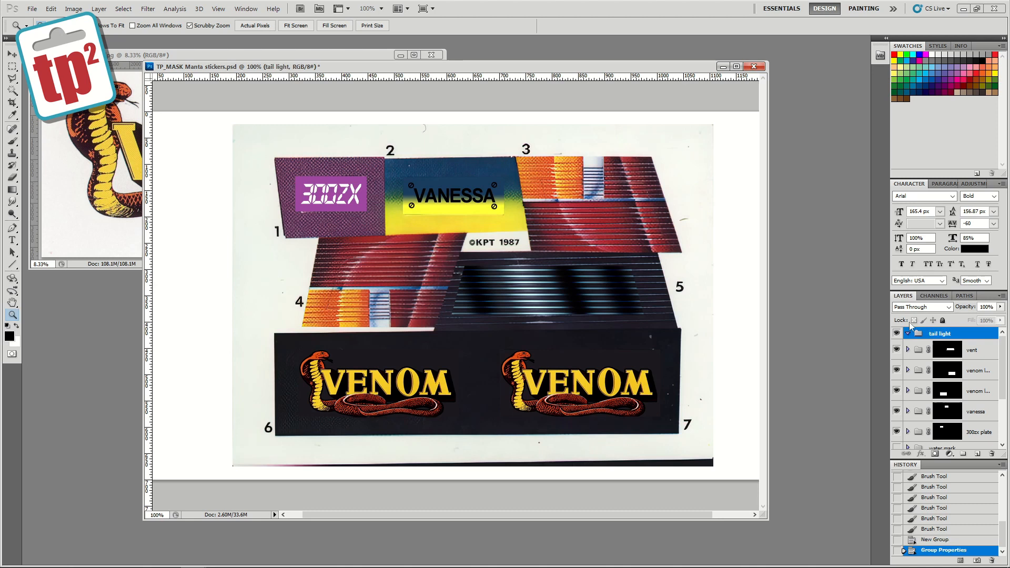
# - Outline a slanted tail light shape over sticker 4 with the Polygonal Lasso and add it as the tail light group's mask
pyautogui.click(400, 277)
pyautogui.scroll(-5, 935, 384)
pyautogui.click(896, 405)
pyautogui.click(896, 405)
pyautogui.scroll(5, 974, 411)
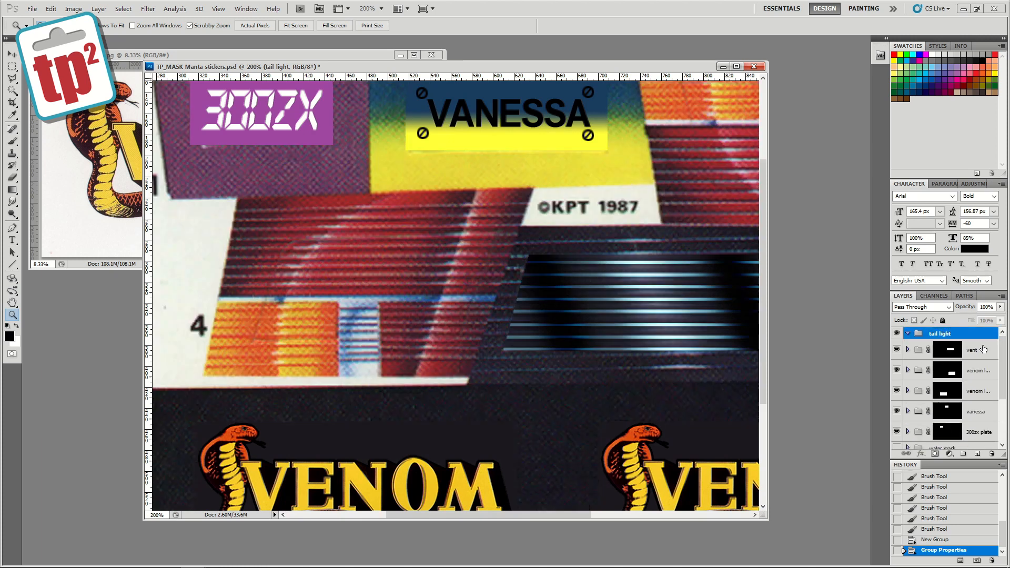
pyautogui.click(12, 77)
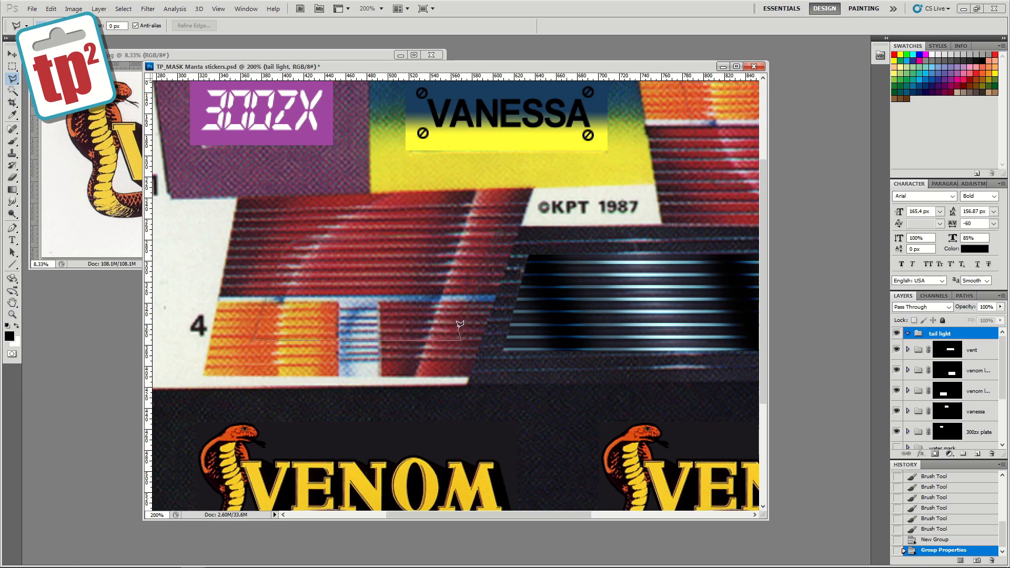
pyautogui.click(497, 233)
pyautogui.moveTo(274, 267); pyautogui.dragTo(252, 337)
pyautogui.doubleClick(254, 336)
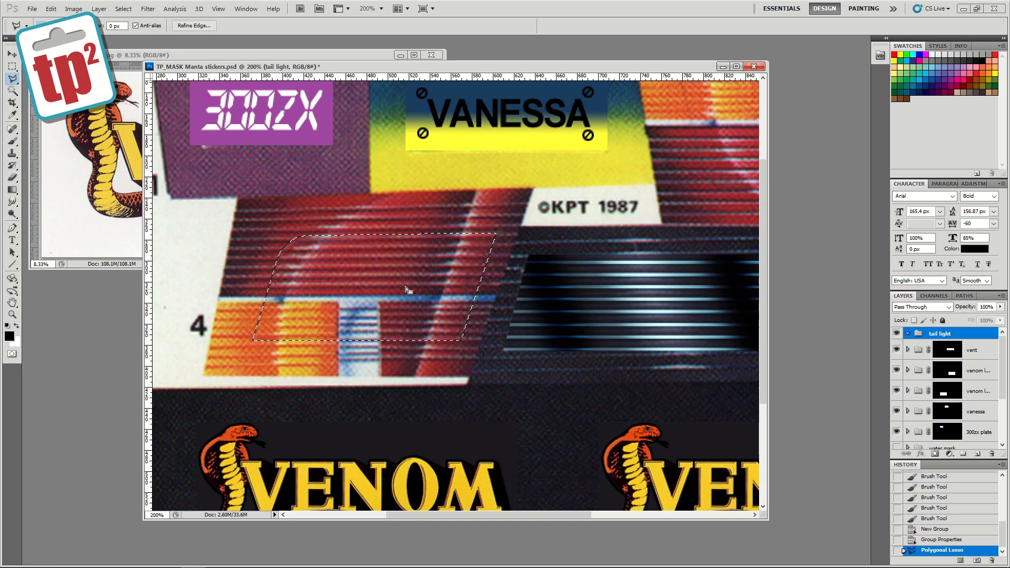
pyautogui.click(934, 453)
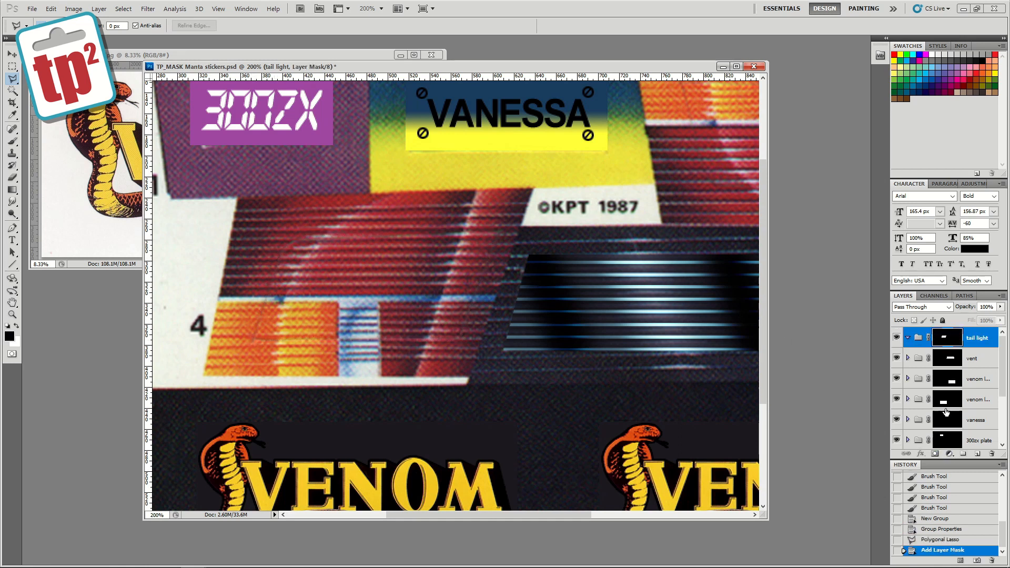
# - On a new layer in the tail light group, fill a rectangle over sticker 4's orange block with its sampled red-orange
pyautogui.click(977, 453)
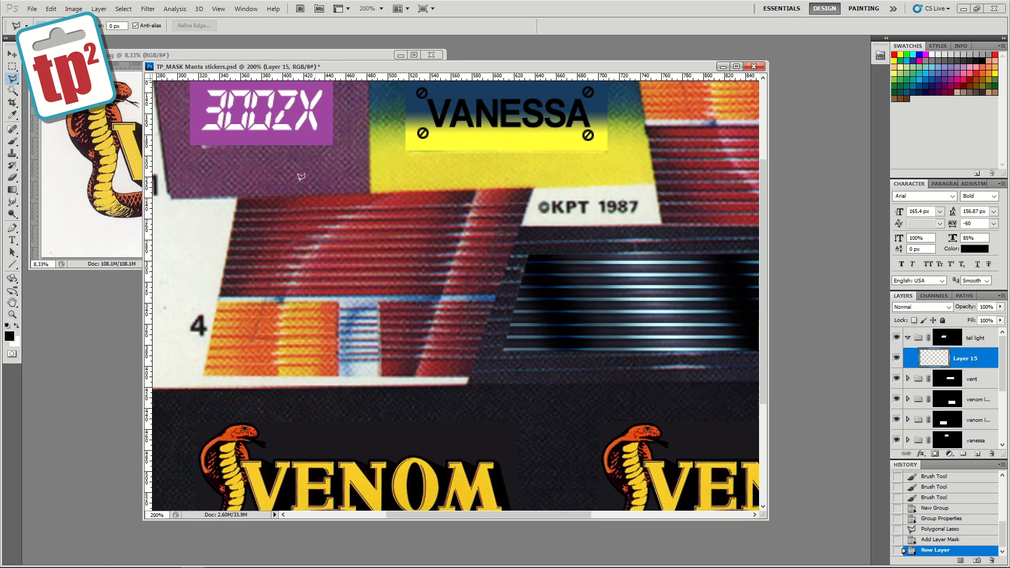
pyautogui.click(12, 115)
pyautogui.click(335, 327)
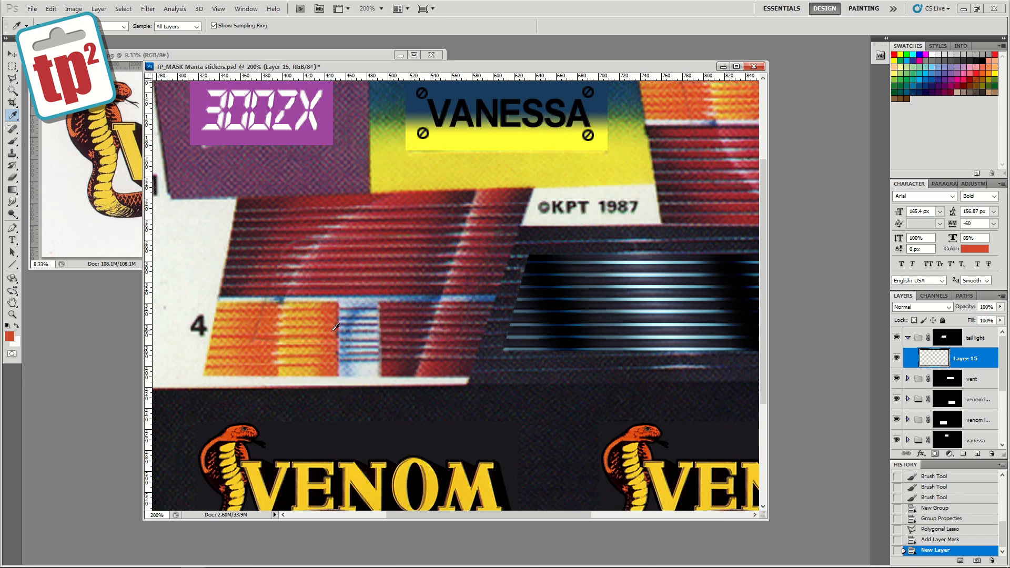
pyautogui.press('m')
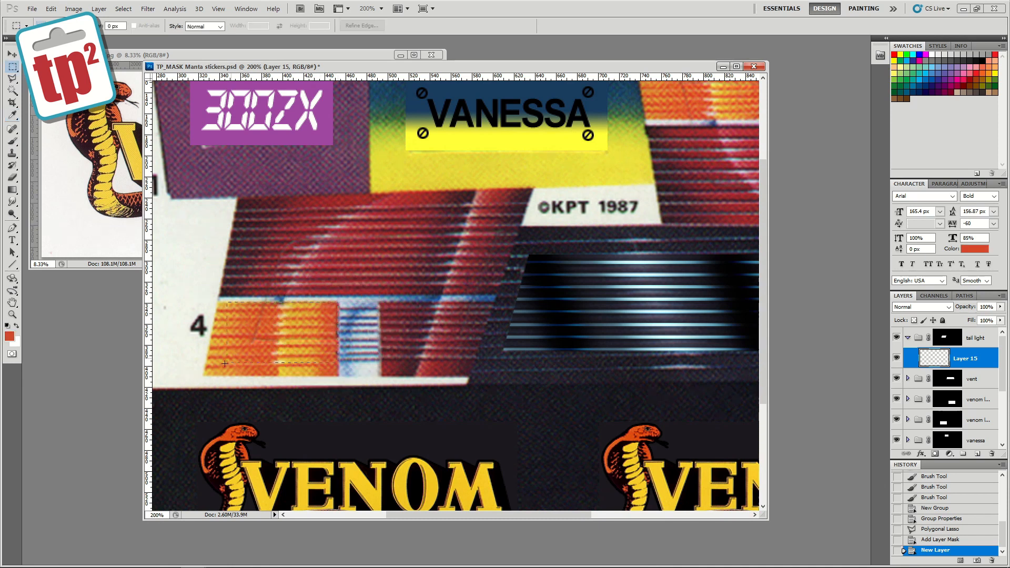
pyautogui.moveTo(201, 379); pyautogui.dragTo(196, 382)
pyautogui.hotkey('alt', 'BackSpace')
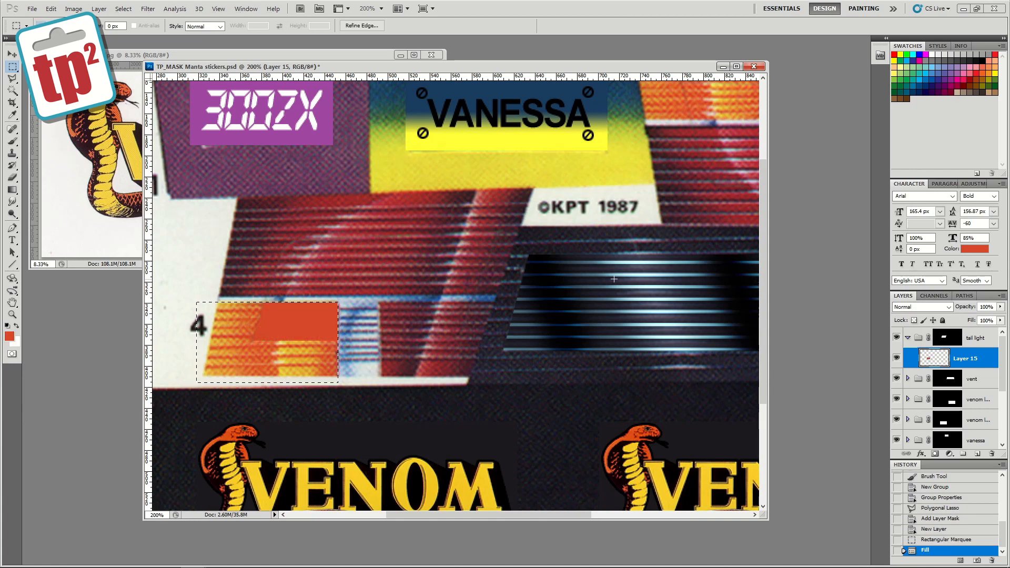
# - Lock the transparent pixels of the orange block's layer and brush a sampled yellow-orange over the block's middle as a soft gradient
pyautogui.click(914, 319)
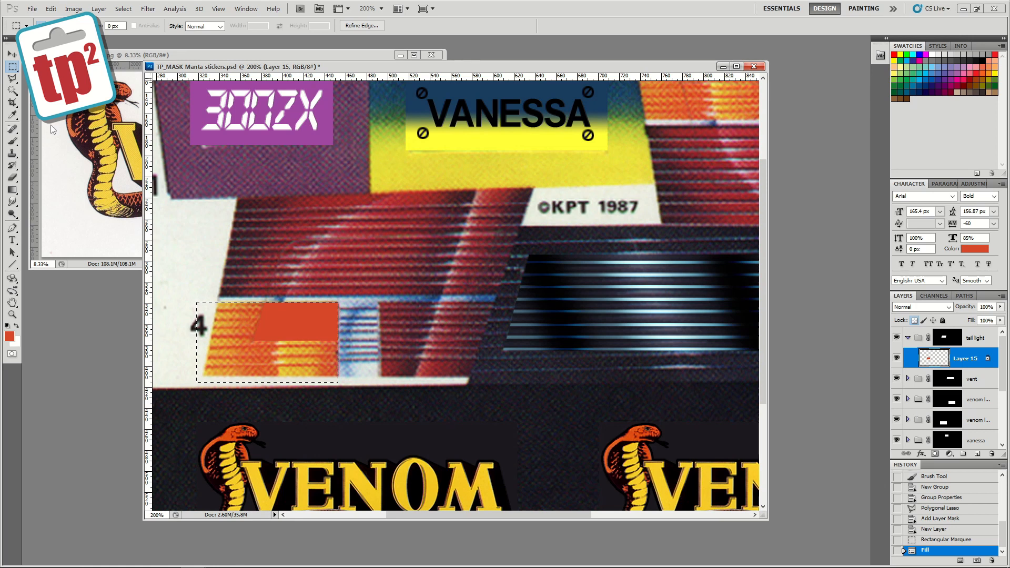
pyautogui.press('i')
pyautogui.click(301, 346)
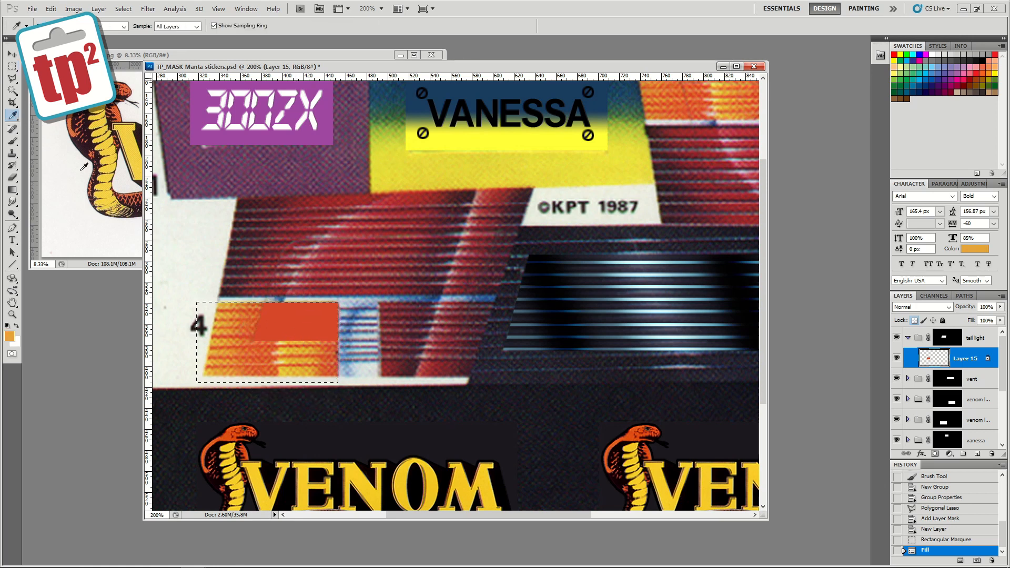
pyautogui.press('b')
pyautogui.click(278, 316)
pyautogui.click(276, 321)
pyautogui.click(282, 316)
pyautogui.hotkey('ctrl', 'z')
pyautogui.click(293, 379)
pyautogui.click(316, 371)
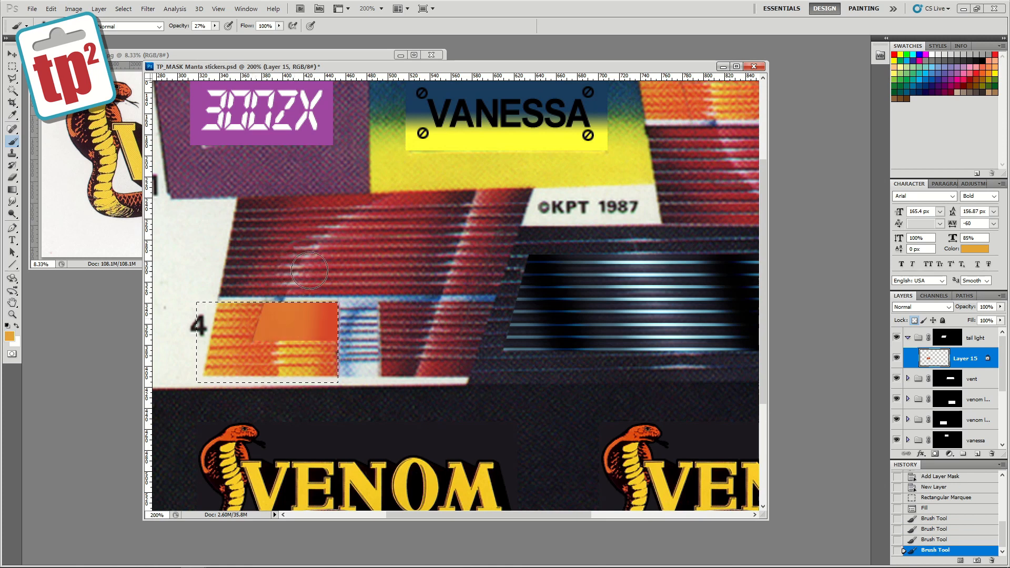
pyautogui.click(287, 386)
pyautogui.click(286, 379)
pyautogui.click(285, 375)
pyautogui.click(285, 373)
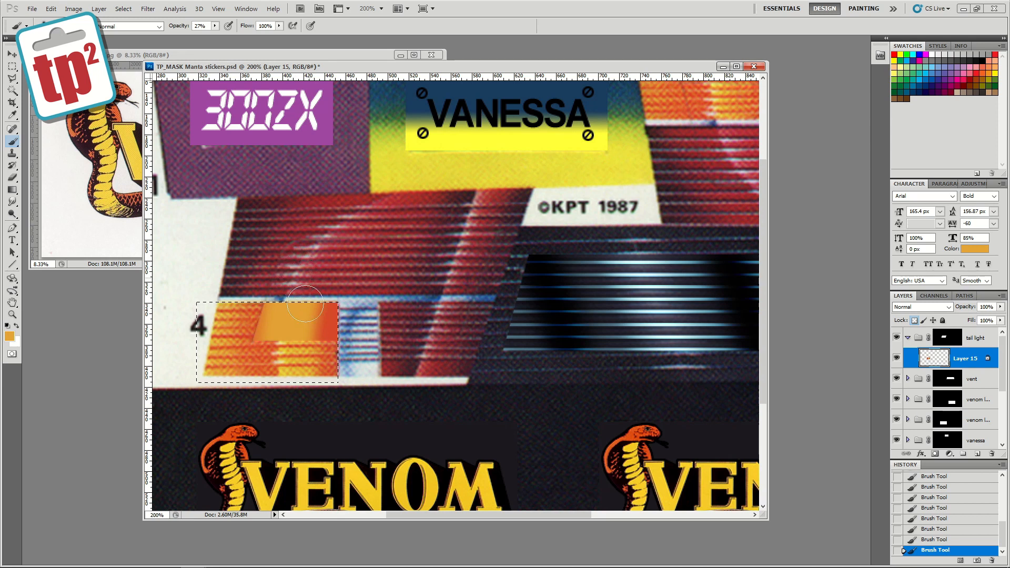
# - Outline the darker orange area beside the yellow highlight with the Polygonal Lasso, using the scan beneath the hidden orange layer as reference
pyautogui.click(11, 78)
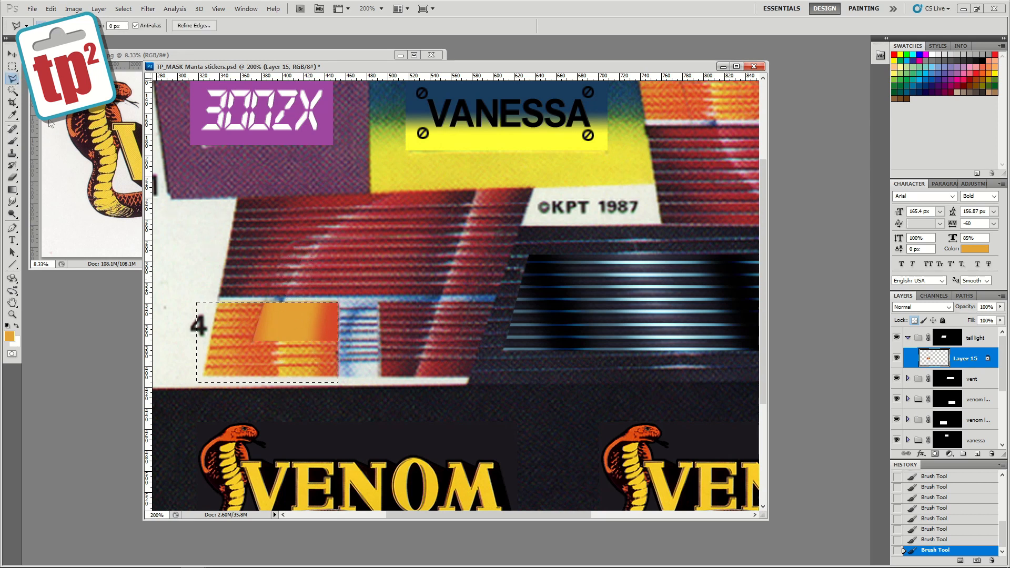
pyautogui.click(896, 358)
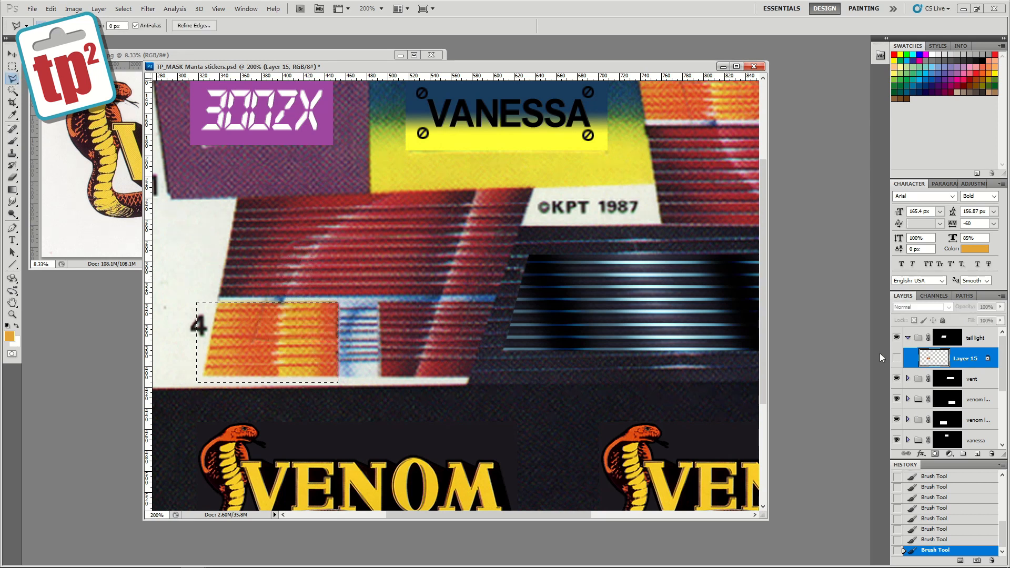
pyautogui.hotkey('ctrl', 'd')
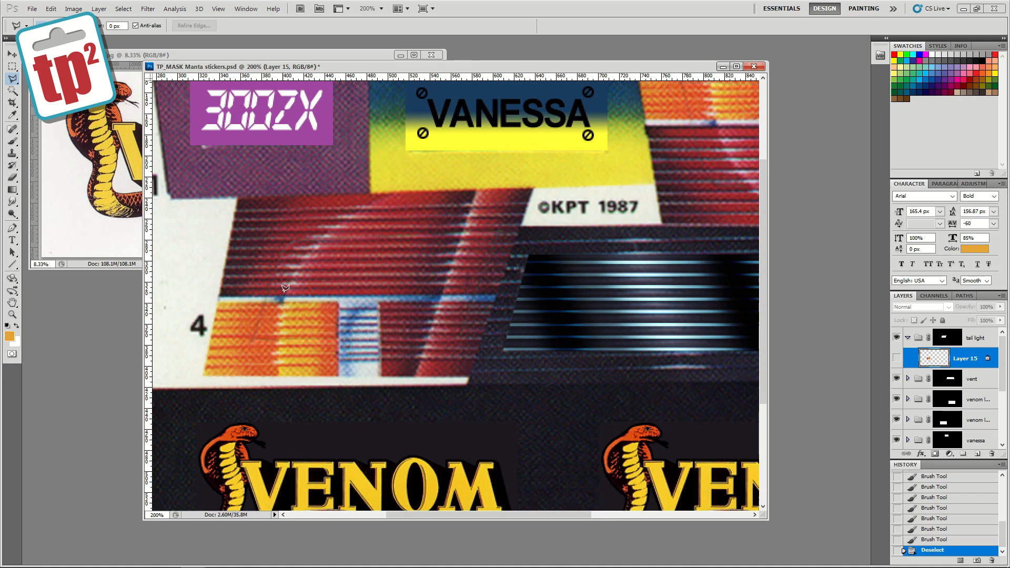
pyautogui.click(279, 354)
pyautogui.click(286, 288)
pyautogui.click(896, 358)
# - Hide the selection outline and brush a sampled red-orange along the selection's edge to sharpen the yellow highlight's border
pyautogui.press('i')
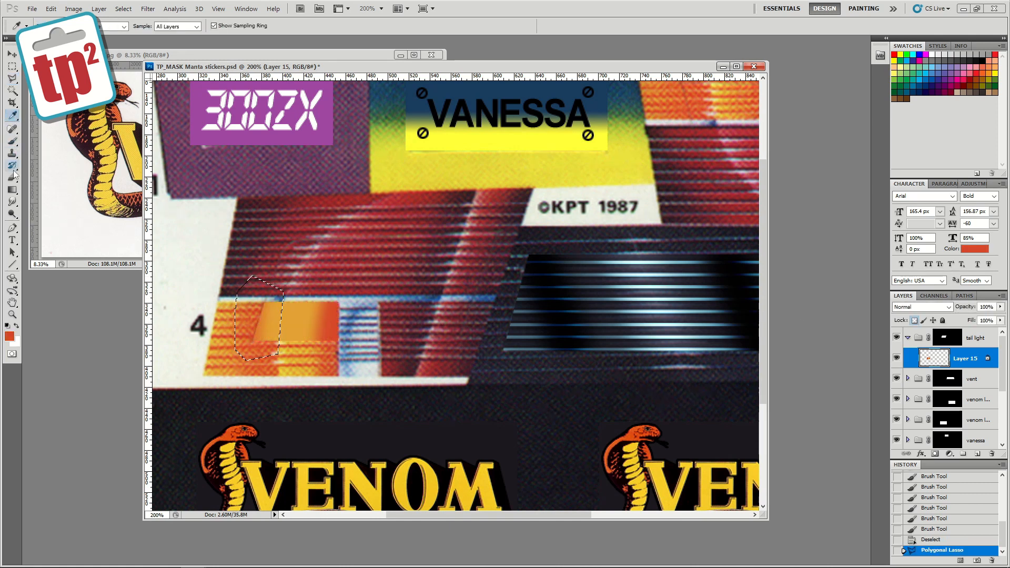
pyautogui.click(12, 141)
pyautogui.hotkey('ctrl', 'h')
pyautogui.moveTo(241, 281)
pyautogui.mouseDown()
pyautogui.moveTo(246, 348)
pyautogui.moveTo(270, 243)
pyautogui.mouseUp()
pyautogui.moveTo(271, 243)
pyautogui.mouseDown()
pyautogui.moveTo(249, 363)
pyautogui.moveTo(276, 232)
pyautogui.mouseUp()
pyautogui.moveTo(276, 231)
pyautogui.mouseDown()
pyautogui.moveTo(261, 402)
pyautogui.moveTo(294, 217)
pyautogui.mouseUp()
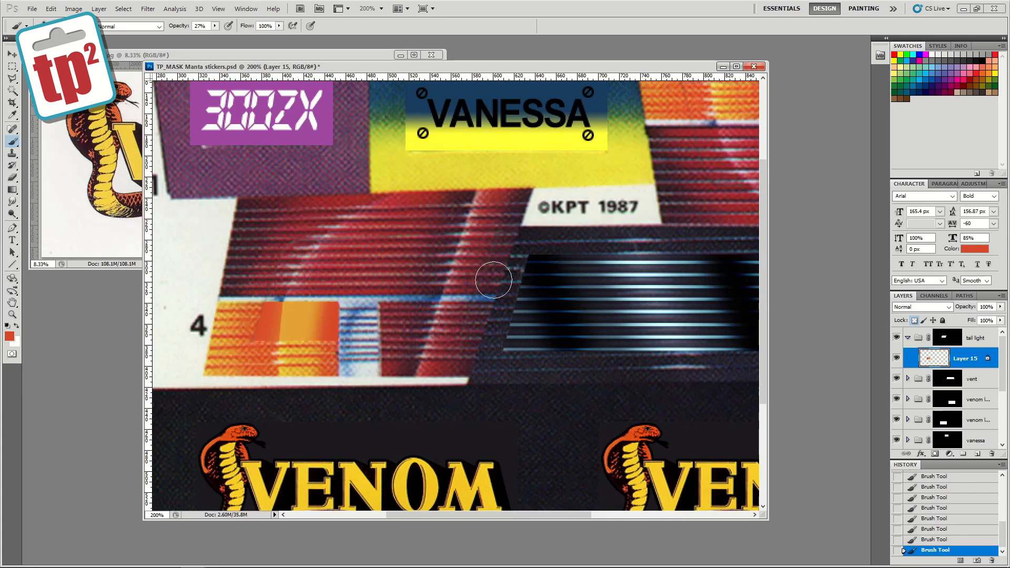
# - Add a new layer above the orange block and sample the pale blue-grey from the tail light's vertical band
pyautogui.click(977, 453)
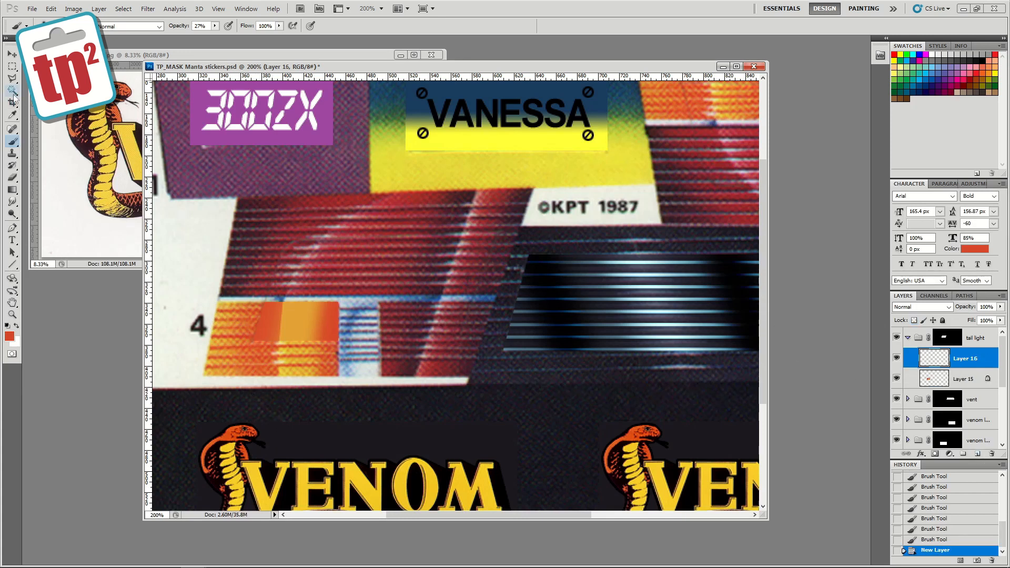
pyautogui.click(12, 115)
pyautogui.click(373, 311)
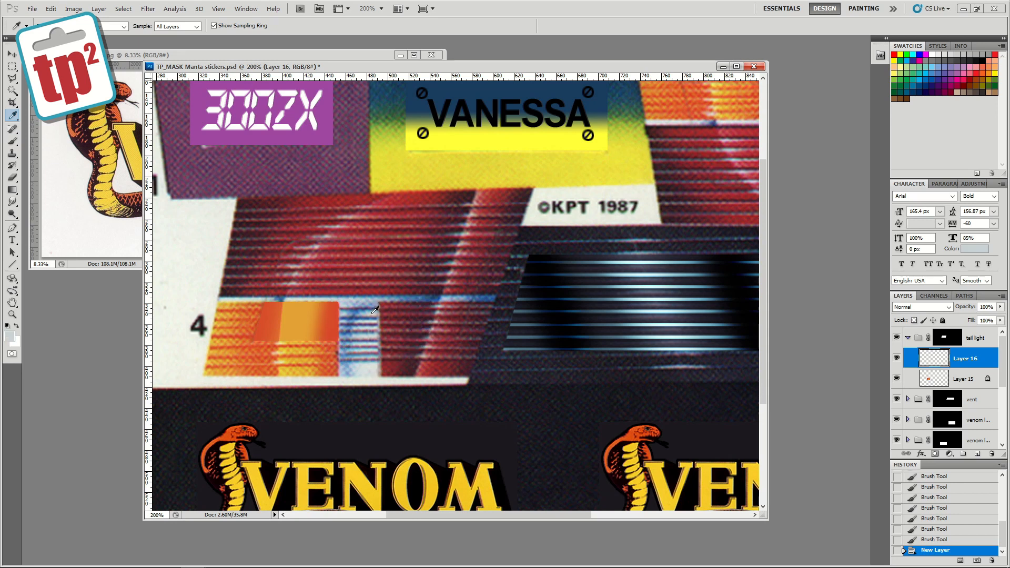
pyautogui.click(12, 67)
pyautogui.hotkey('ctrl', 'f')
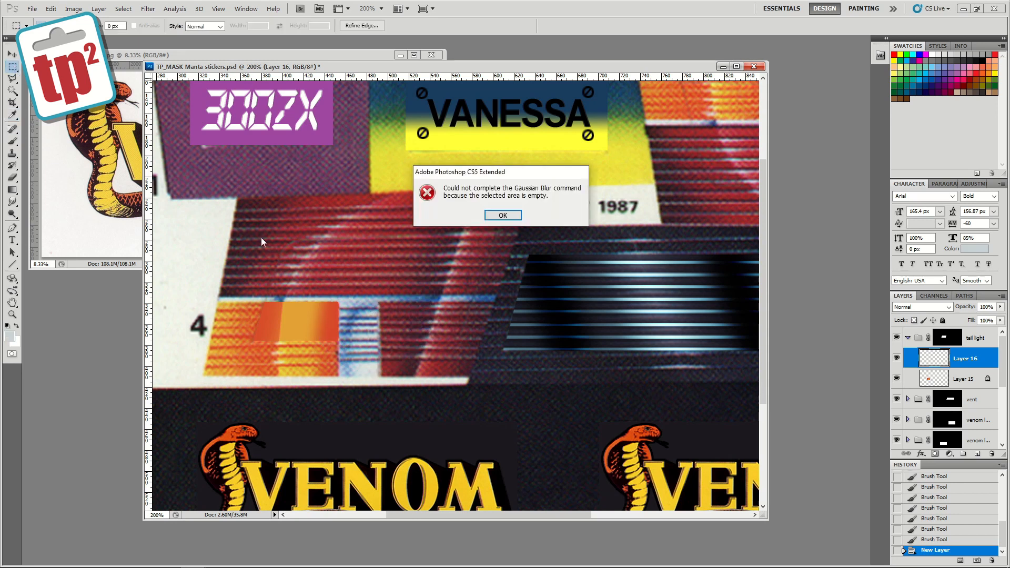
pyautogui.click(502, 215)
# - Fill a thin horizontal strip along the tail light's blue-white dividing line with the pale grey
pyautogui.hotkey('ctrl', 'd')
pyautogui.moveTo(264, 296); pyautogui.dragTo(246, 296)
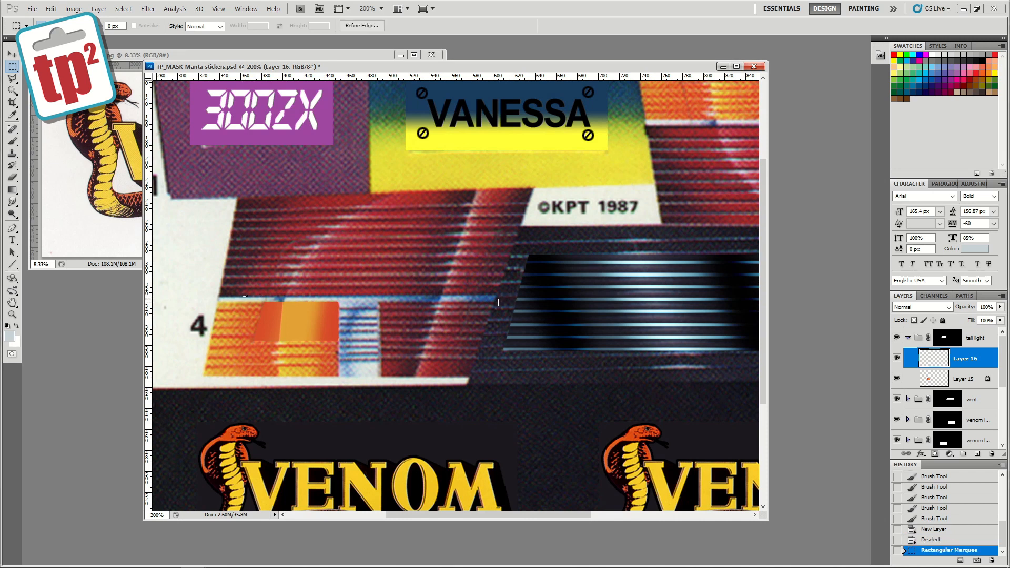
pyautogui.moveTo(496, 294); pyautogui.dragTo(253, 302)
pyautogui.press('Down')
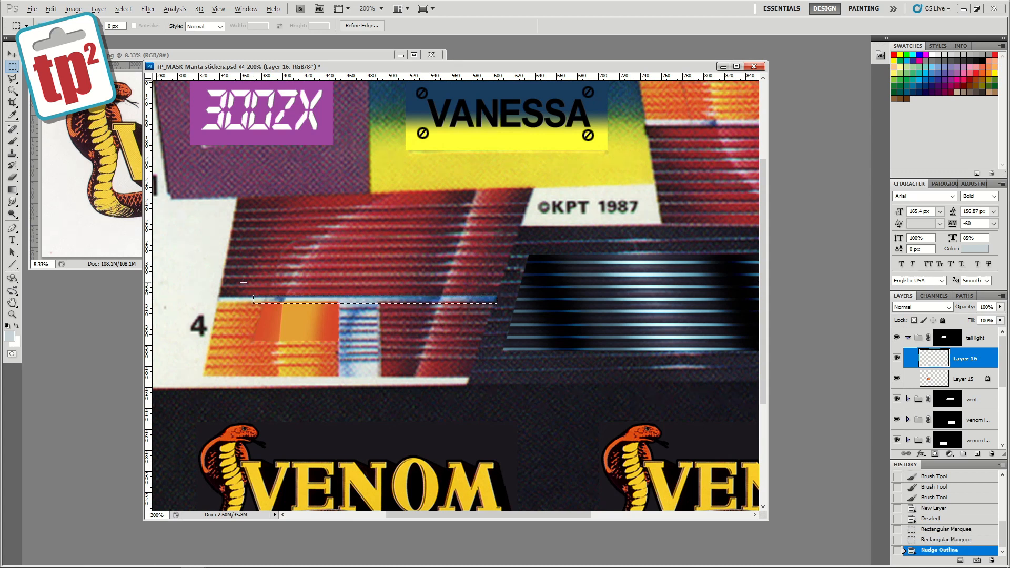
pyautogui.hotkey('alt', 'BackSpace')
pyautogui.hotkey('ctrl', 'd')
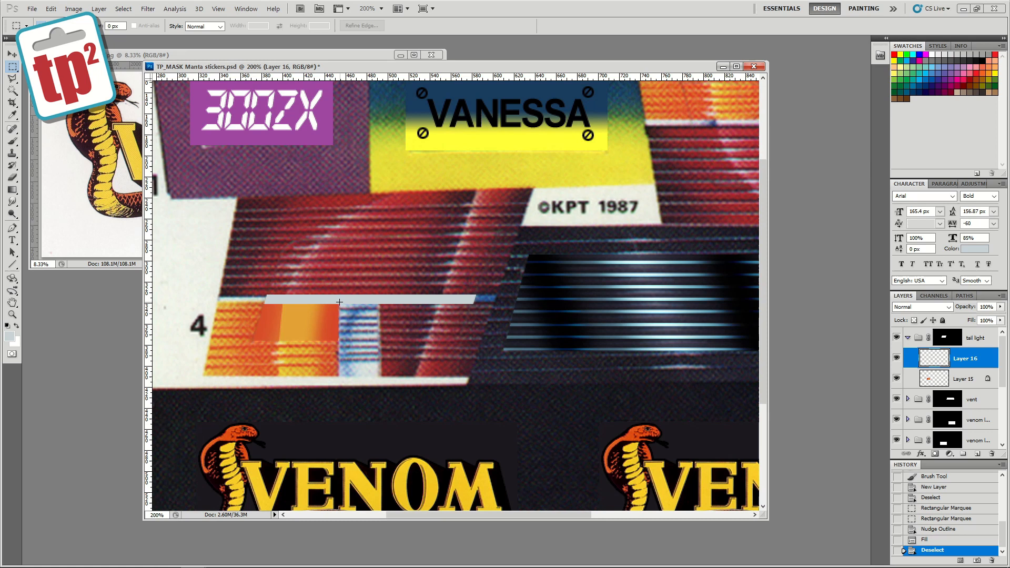
# - Fill a rectangle over the pale vertical band with the same grey and lower the layer's opacity to 81%
pyautogui.moveTo(379, 389); pyautogui.dragTo(379, 390)
pyautogui.hotkey('alt', 'BackSpace')
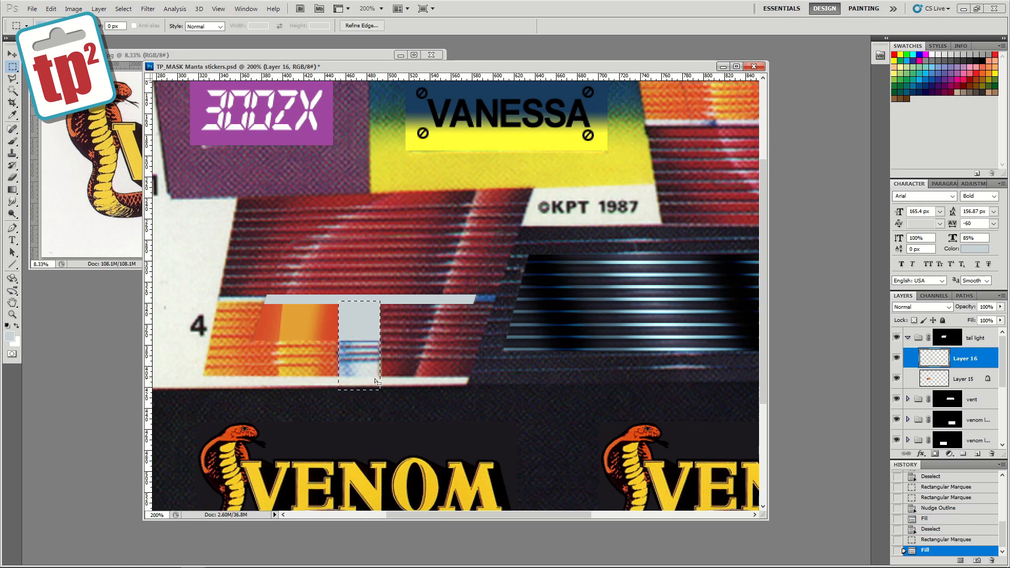
pyautogui.hotkey('ctrl', 'd')
pyautogui.moveTo(958, 372)
pyautogui.mouseDown()
pyautogui.moveTo(957, 388)
pyautogui.moveTo(958, 363)
pyautogui.mouseUp()
pyautogui.click(1000, 307)
pyautogui.moveTo(999, 319); pyautogui.dragTo(990, 316)
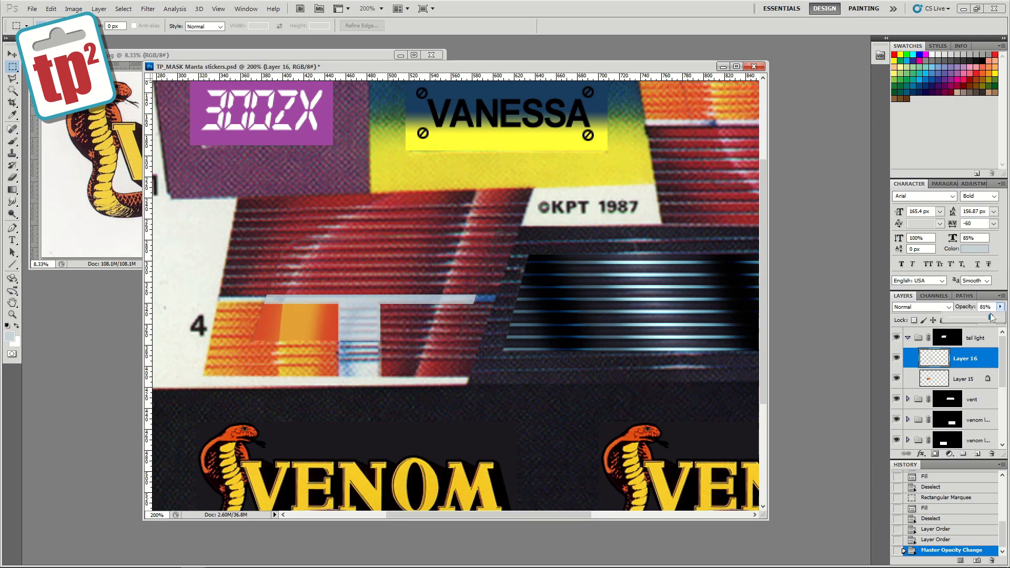
# - Add a new layer beneath the orange block's layer and fill a rectangle covering the whole tail light with sampled dark red
pyautogui.click(963, 380)
pyautogui.click(978, 453)
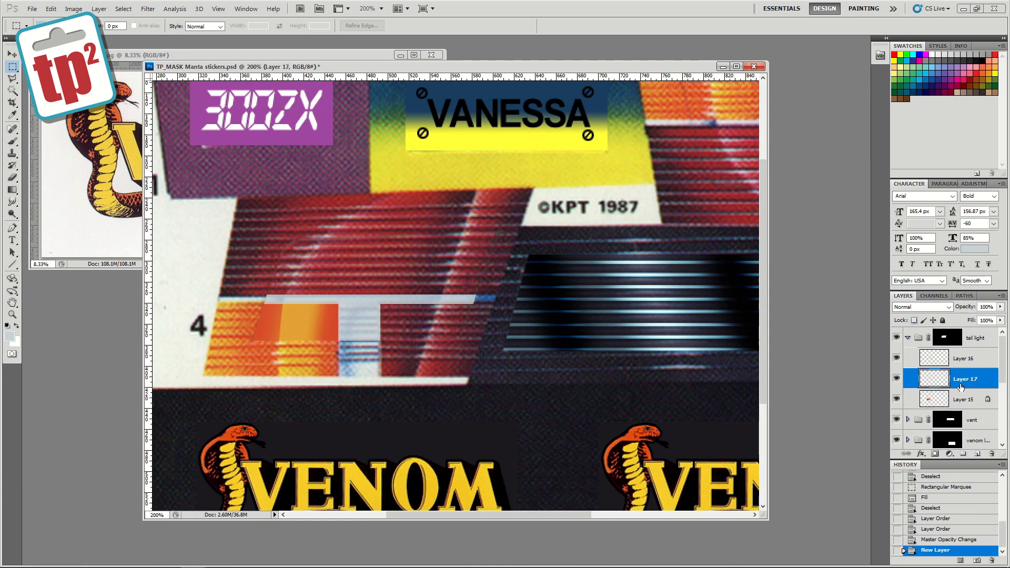
pyautogui.hotkey('ctrl', '[')
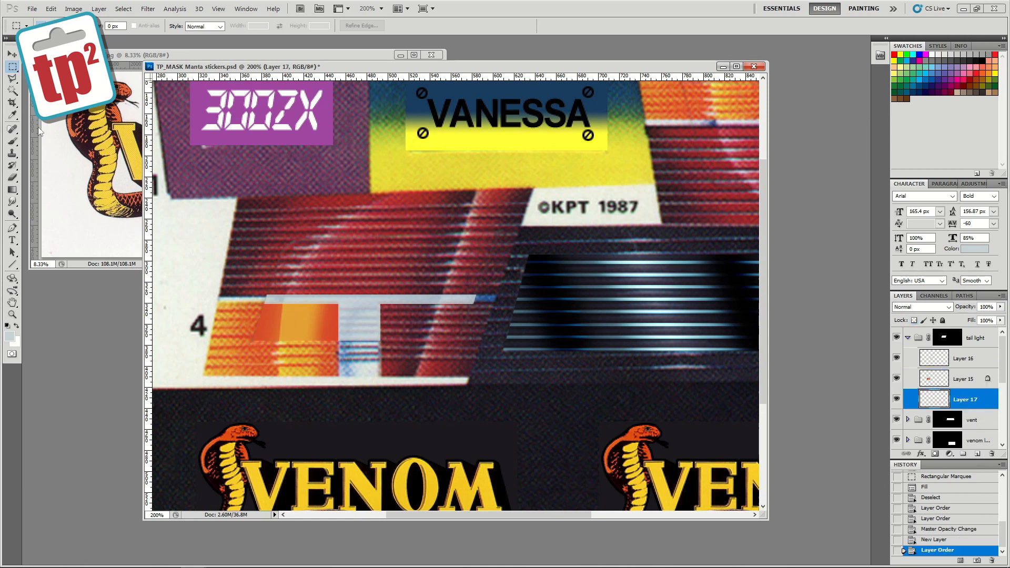
pyautogui.press('i')
pyautogui.click(460, 224)
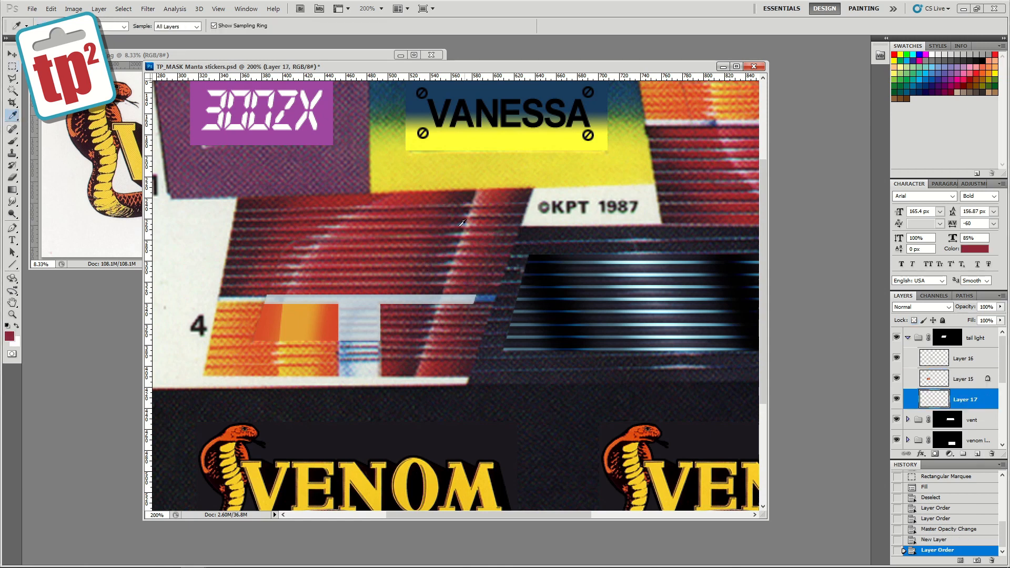
pyautogui.click(13, 67)
pyautogui.moveTo(510, 224); pyautogui.dragTo(211, 401)
pyautogui.hotkey('alt', 'BackSpace')
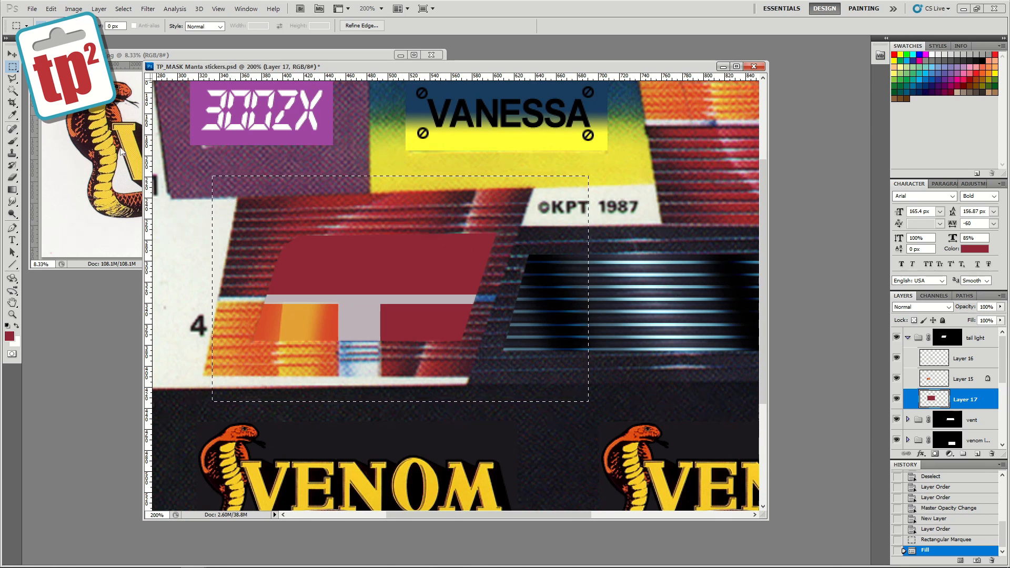
# - Outline the slanted end section of the red tail light beside the vent with the Polygonal Lasso
pyautogui.press('l')
pyautogui.hotkey('ctrl', 'd')
pyautogui.click(477, 186)
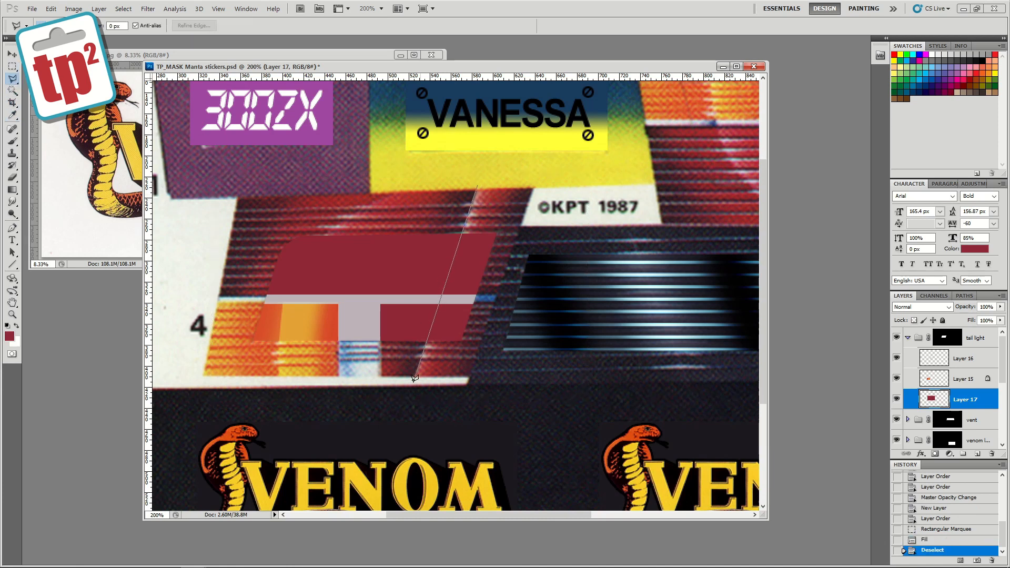
pyautogui.click(491, 389)
pyautogui.click(553, 170)
pyautogui.click(479, 182)
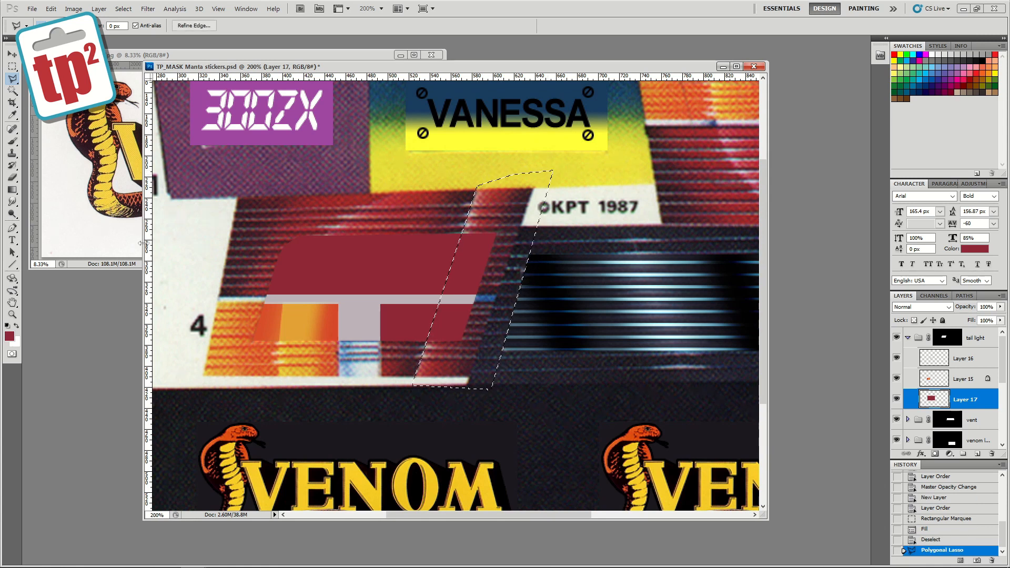
# - Shade the slanted section by brushing a sampled brighter red along its inner edge and a darker red along its outer edge
pyautogui.press('i')
pyautogui.click(466, 208)
pyautogui.press('b')
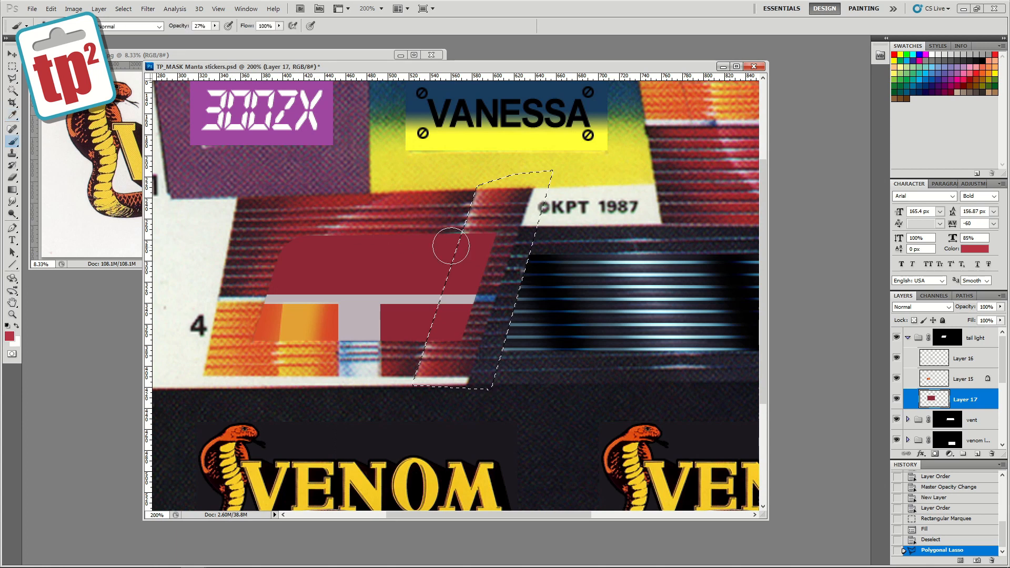
pyautogui.moveTo(404, 380)
pyautogui.mouseDown()
pyautogui.moveTo(457, 214)
pyautogui.moveTo(426, 329)
pyautogui.mouseUp()
pyautogui.keyDown('alt'); pyautogui.click(456, 360); pyautogui.keyUp('alt')
pyautogui.moveTo(471, 352)
pyautogui.mouseDown()
pyautogui.moveTo(507, 216)
pyautogui.moveTo(490, 269)
pyautogui.mouseUp()
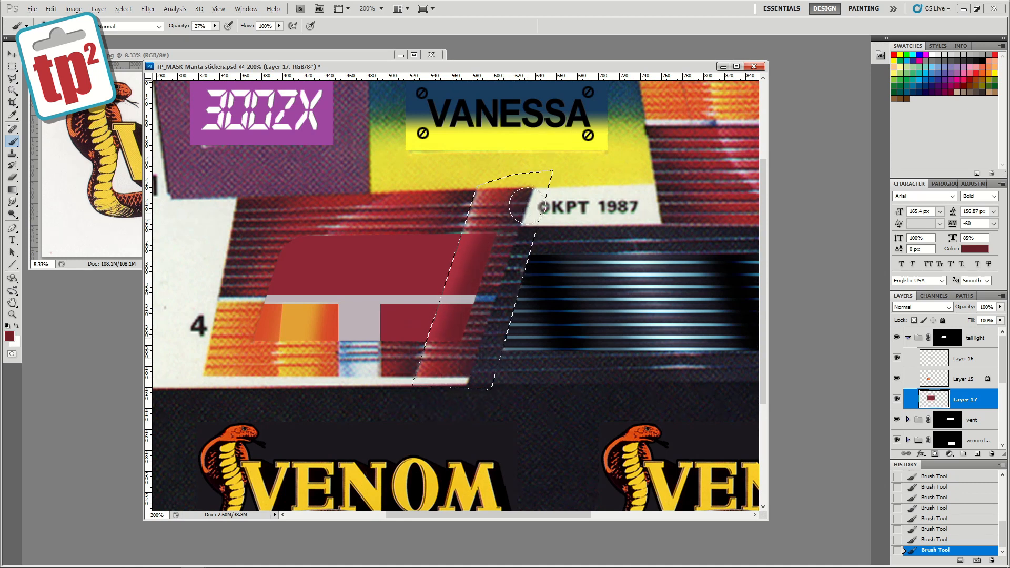
# - Compare the red layer with the scan, invert the selection and brush darker red just outside the slanted section's inner edge
pyautogui.click(896, 398)
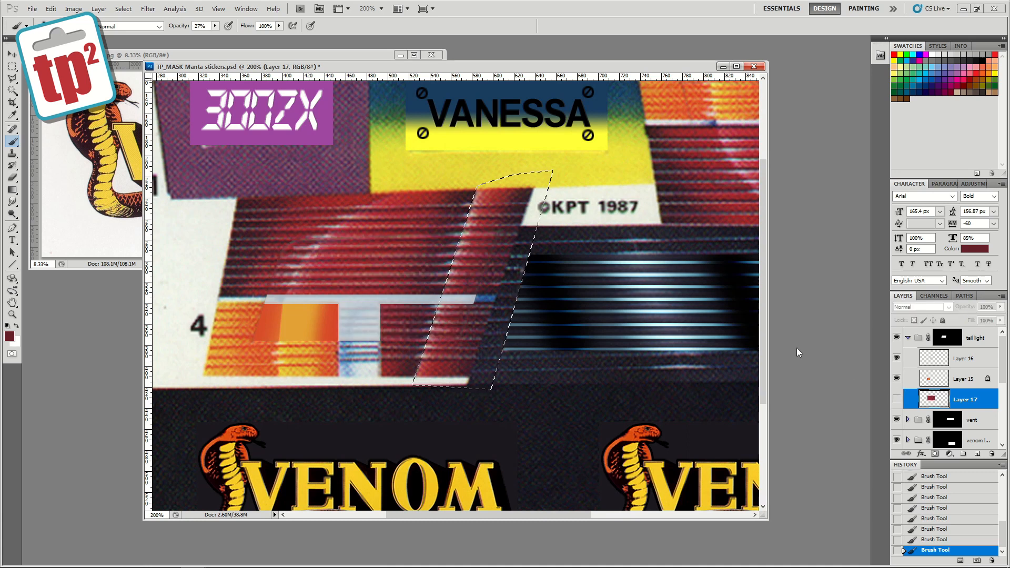
pyautogui.click(896, 398)
pyautogui.click(123, 9)
pyautogui.click(132, 50)
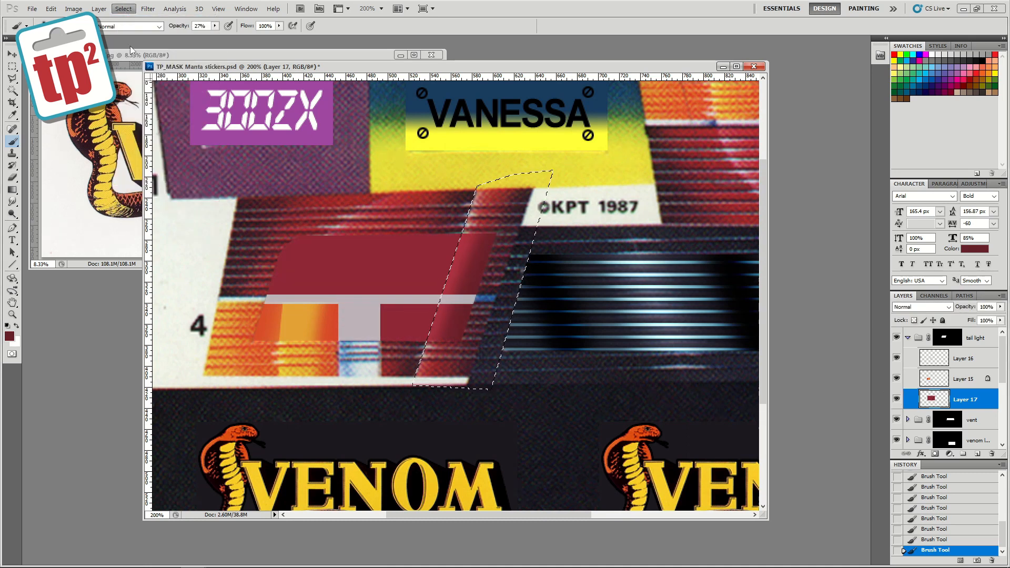
pyautogui.moveTo(440, 237)
pyautogui.mouseDown()
pyautogui.moveTo(408, 349)
pyautogui.moveTo(441, 236)
pyautogui.moveTo(426, 315)
pyautogui.moveTo(438, 338)
pyautogui.mouseUp()
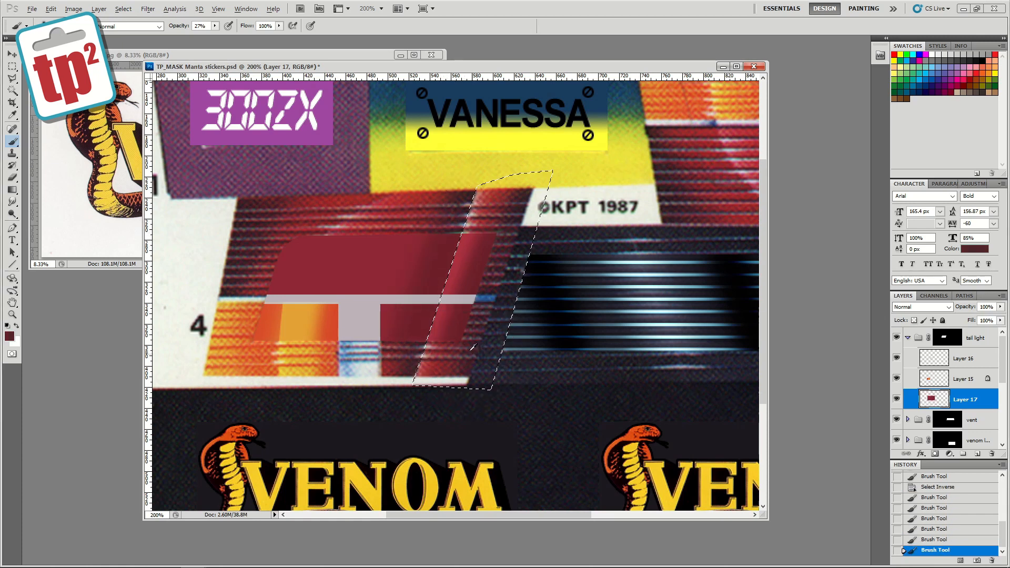
pyautogui.moveTo(445, 283)
pyautogui.mouseDown()
pyautogui.moveTo(413, 338)
pyautogui.moveTo(447, 264)
pyautogui.mouseUp()
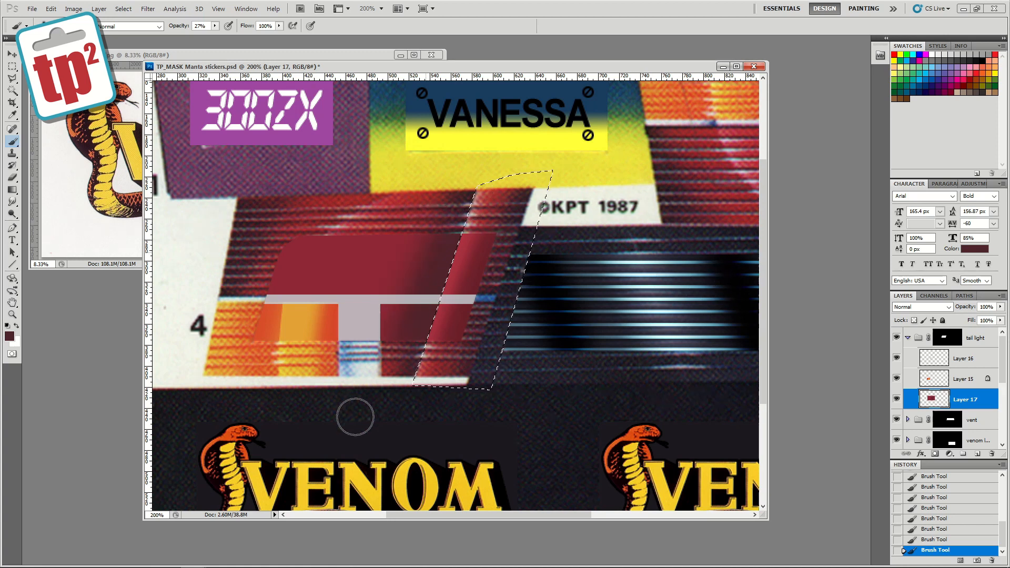
# - Hide the red layer to see the scan and outline the curved reflection across the tail light's middle with the Polygonal Lasso
pyautogui.click(895, 400)
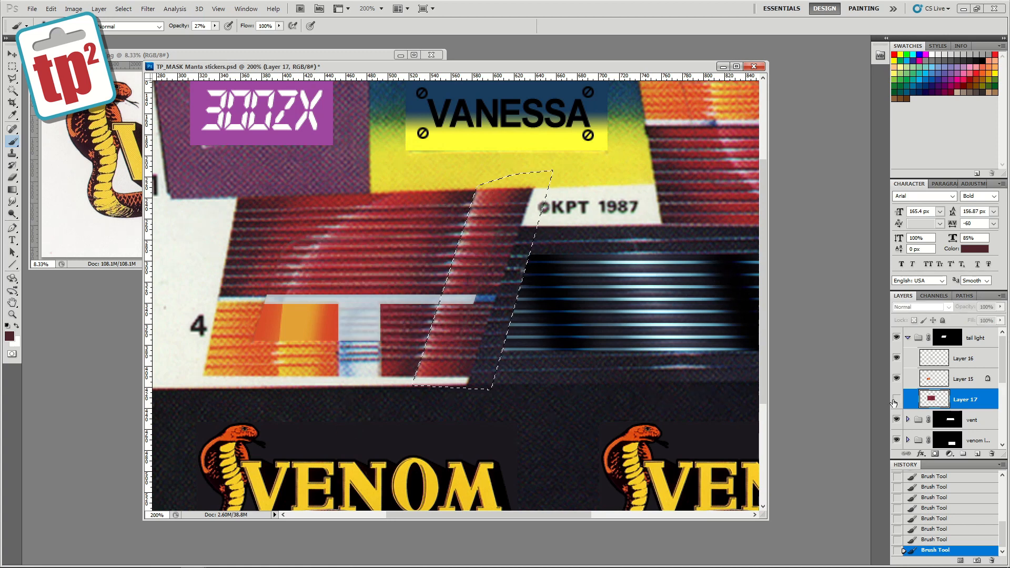
pyautogui.click(895, 400)
pyautogui.click(895, 399)
pyautogui.click(12, 78)
pyautogui.hotkey('ctrl', 'd')
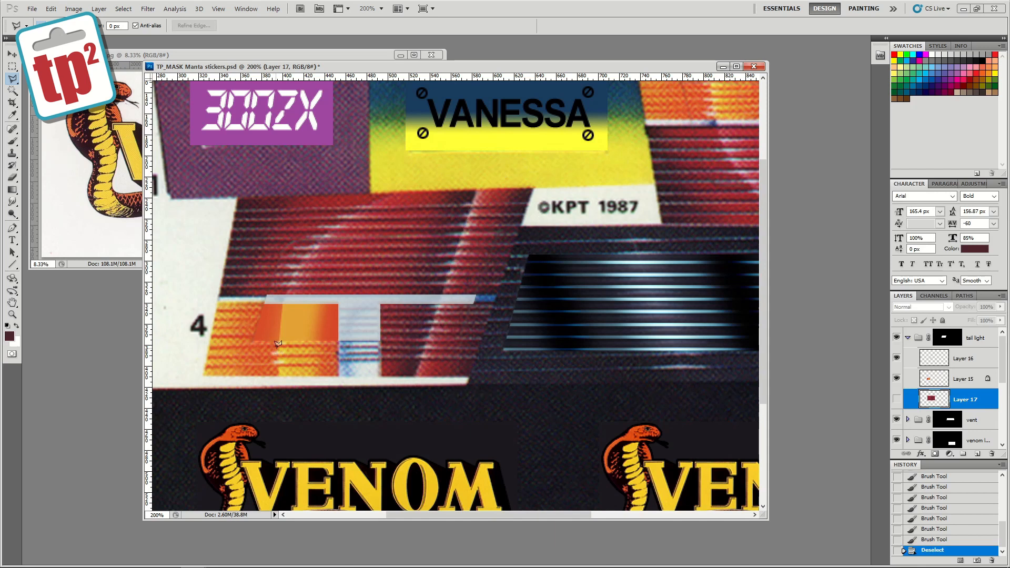
pyautogui.click(278, 344)
pyautogui.moveTo(329, 226)
pyautogui.mouseDown()
pyautogui.moveTo(387, 193)
pyautogui.moveTo(424, 192)
pyautogui.moveTo(439, 207)
pyautogui.moveTo(392, 393)
pyautogui.moveTo(278, 344)
pyautogui.mouseUp()
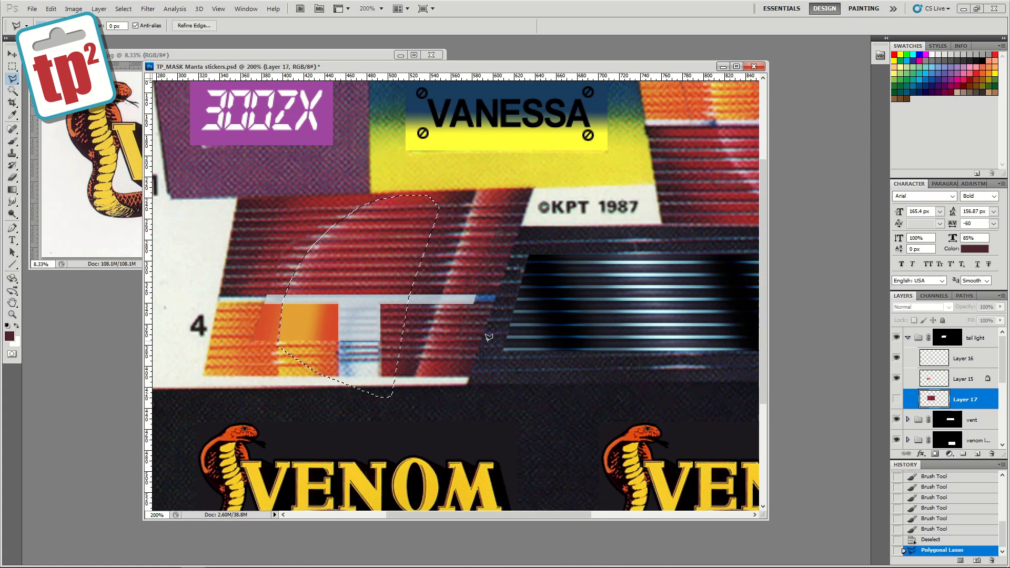
# - Show the red layer again and brush a sampled brighter red along the curved selection's inner edge
pyautogui.click(896, 399)
pyautogui.press('i')
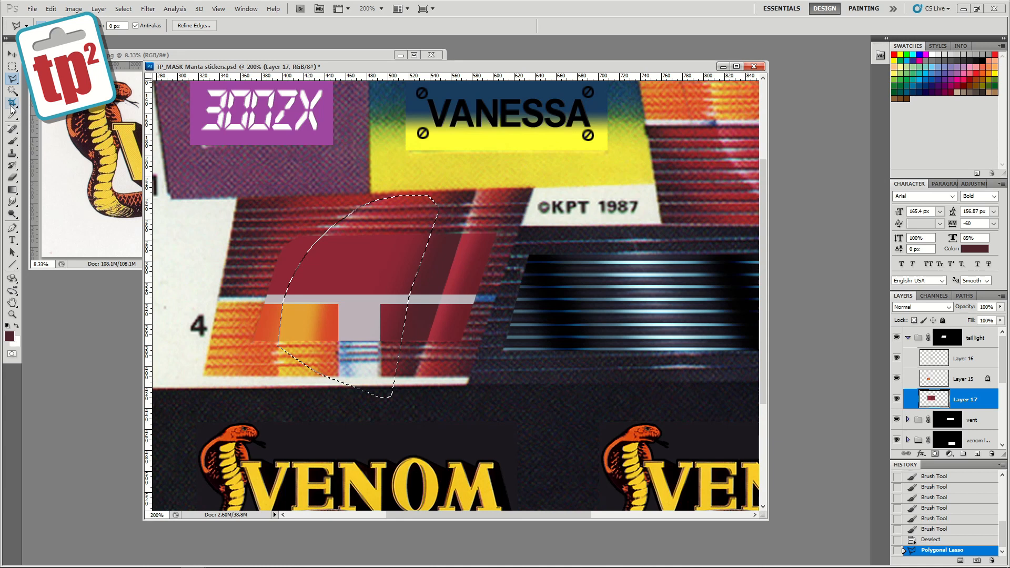
pyautogui.press('b')
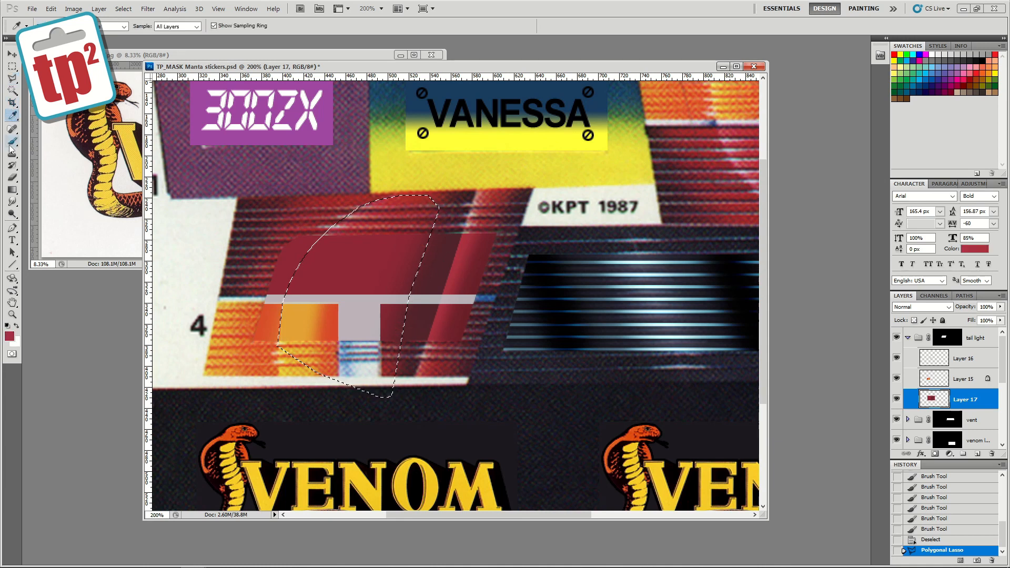
pyautogui.moveTo(293, 263)
pyautogui.mouseDown()
pyautogui.moveTo(302, 280)
pyautogui.moveTo(289, 275)
pyautogui.moveTo(333, 234)
pyautogui.moveTo(368, 305)
pyautogui.moveTo(331, 218)
pyautogui.mouseUp()
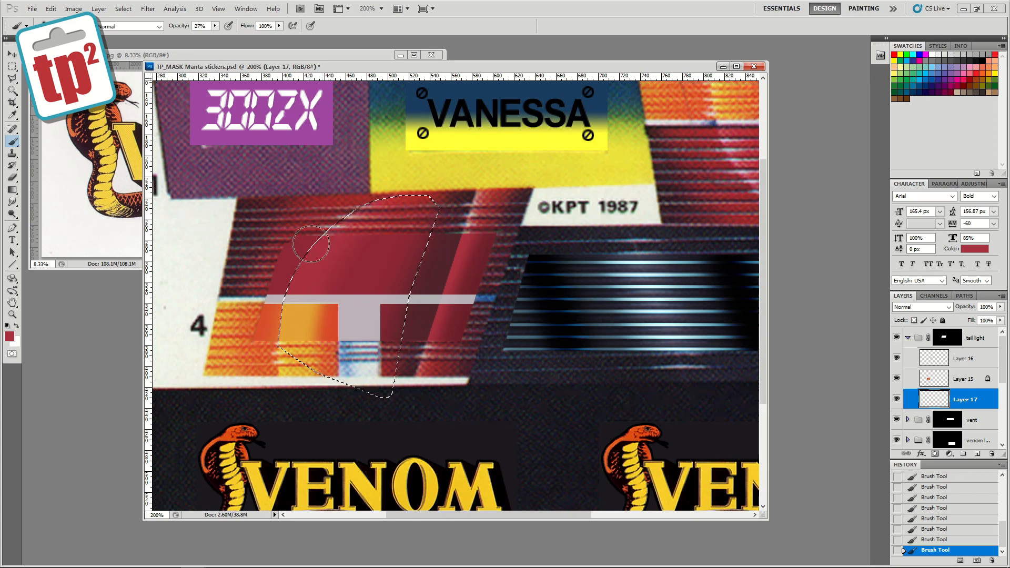
# - Clear the selection, then hide the tail light's three artwork layers and add a new layer above them
pyautogui.hotkey('ctrl', 'd')
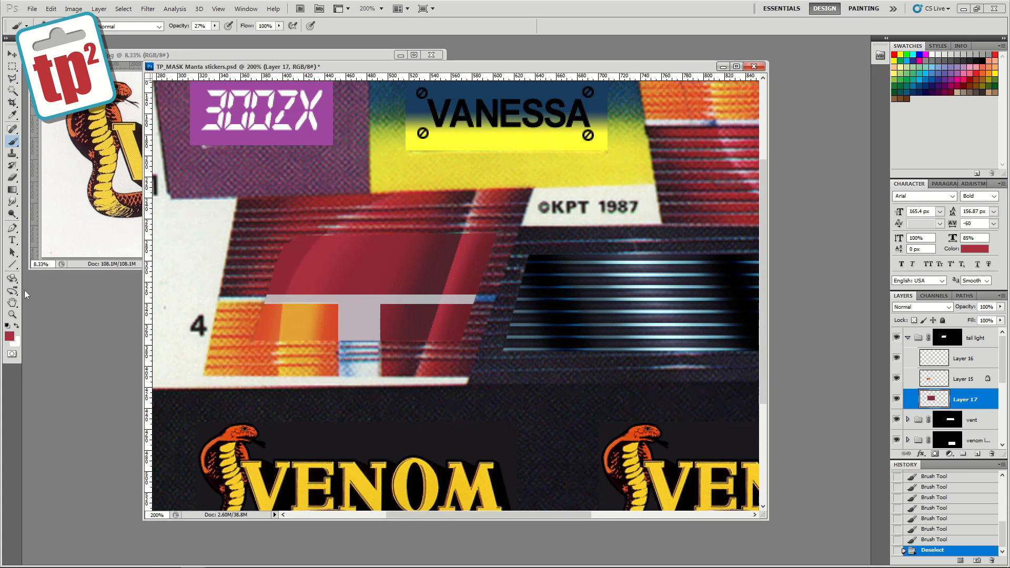
pyautogui.click(13, 315)
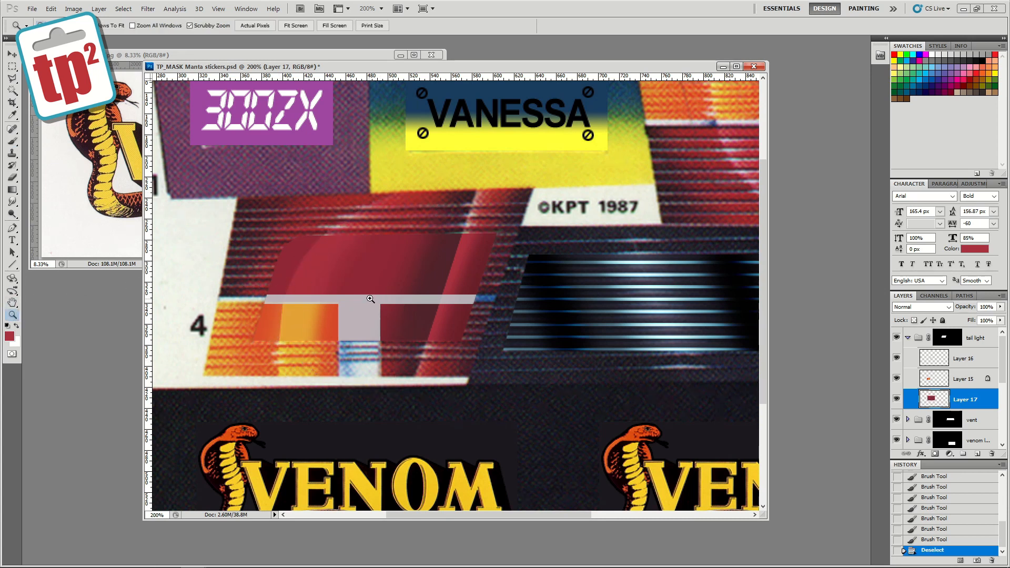
pyautogui.moveTo(897, 360); pyautogui.dragTo(897, 399)
pyautogui.click(962, 362)
pyautogui.click(972, 453)
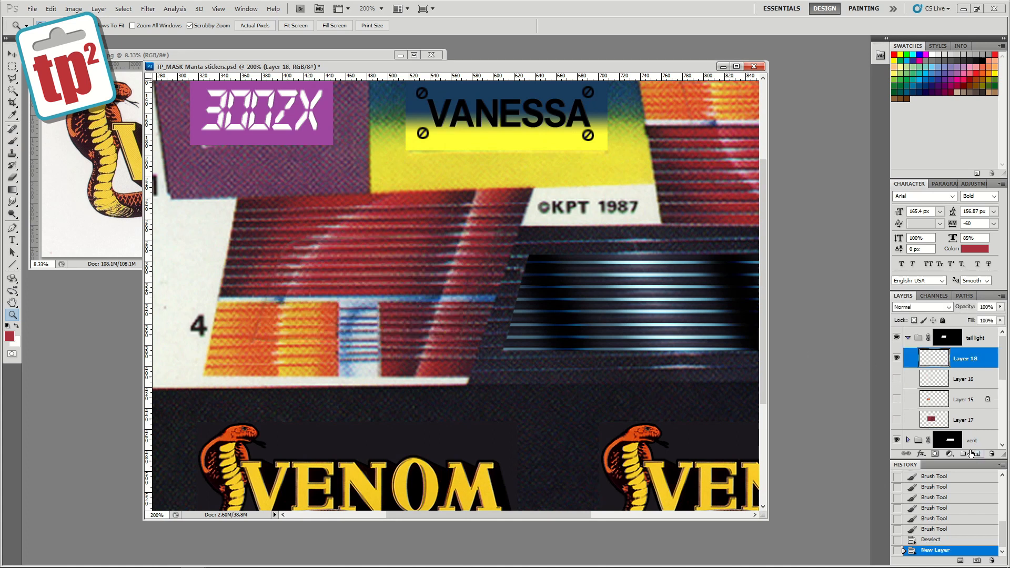
# - Draw white 3 px horizontal lines across the lower part of the tail light with the Line tool, following the scan's ridges
pyautogui.press('x')
pyautogui.click(13, 264)
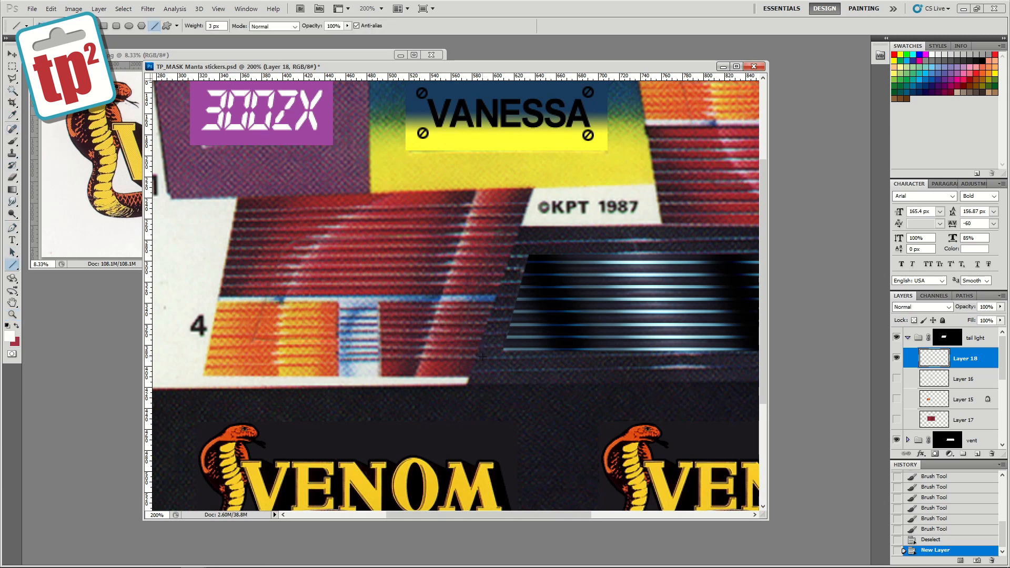
pyautogui.moveTo(460, 356)
pyautogui.mouseDown()
pyautogui.moveTo(274, 346)
pyautogui.moveTo(442, 352)
pyautogui.mouseUp()
pyautogui.moveTo(448, 347); pyautogui.dragTo(475, 346)
pyautogui.moveTo(252, 338); pyautogui.dragTo(462, 338)
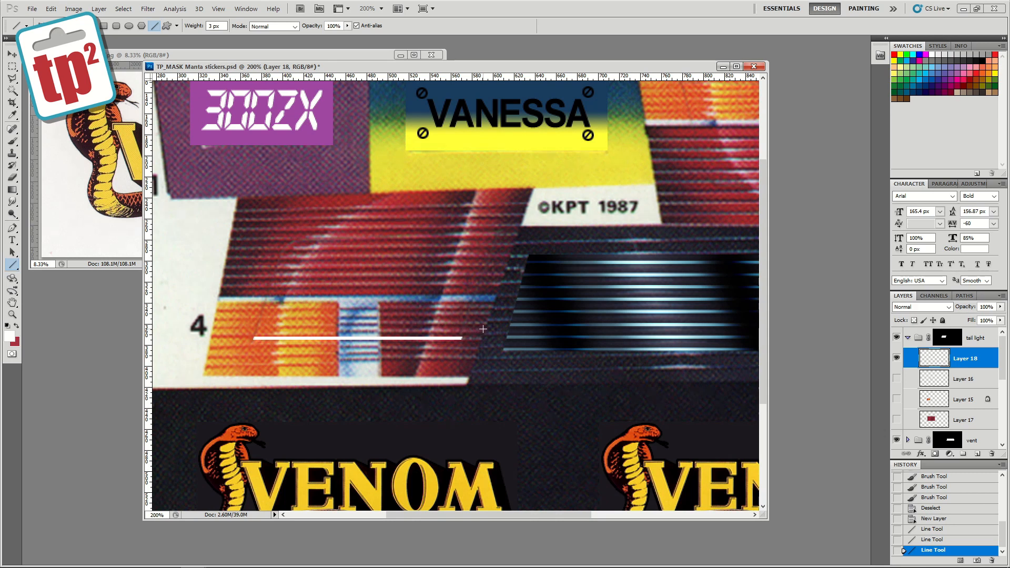
# - Copy the white lines and paste them repeatedly, stacking each set higher until the evenly spaced stripes cover the whole tail light
pyautogui.click(12, 54)
pyautogui.hotkey('ctrl', 'a')
pyautogui.hotkey('ctrl', 'v')
pyautogui.moveTo(394, 395); pyautogui.dragTo(307, 335)
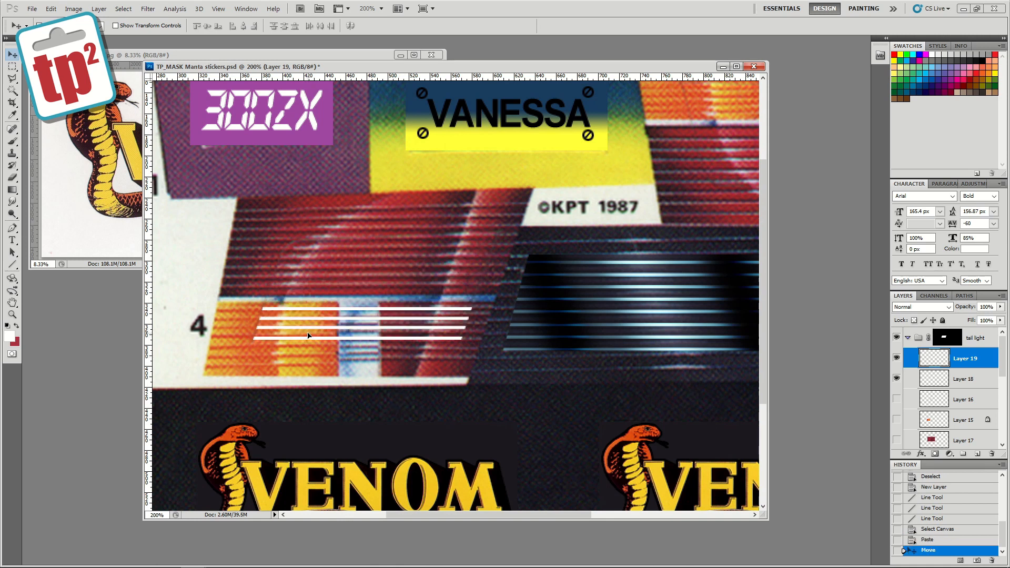
pyautogui.hotkey('ctrl', 'v')
pyautogui.moveTo(371, 295); pyautogui.dragTo(307, 261)
pyautogui.hotkey('ctrl', 'v')
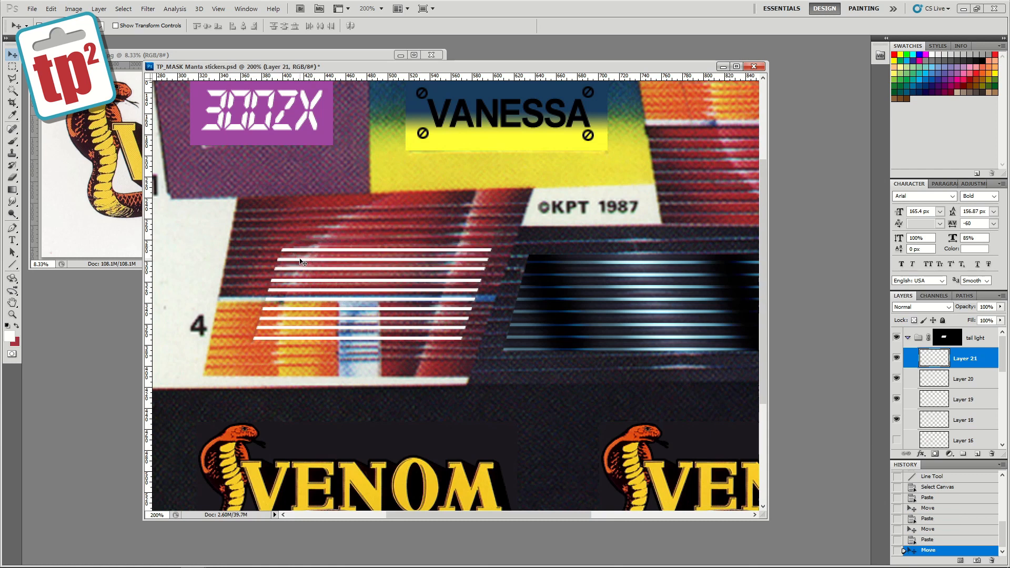
pyautogui.press('Down')
pyautogui.hotkey('ctrl', 'v')
pyautogui.moveTo(421, 288); pyautogui.dragTo(425, 245)
# - Merge the pasted stripe layers down into one layer
pyautogui.hotkey('ctrl', 'e')
pyautogui.hotkey('ctrl', 'e')
pyautogui.hotkey('ctrl', 'e')
pyautogui.hotkey('ctrl', 'e')
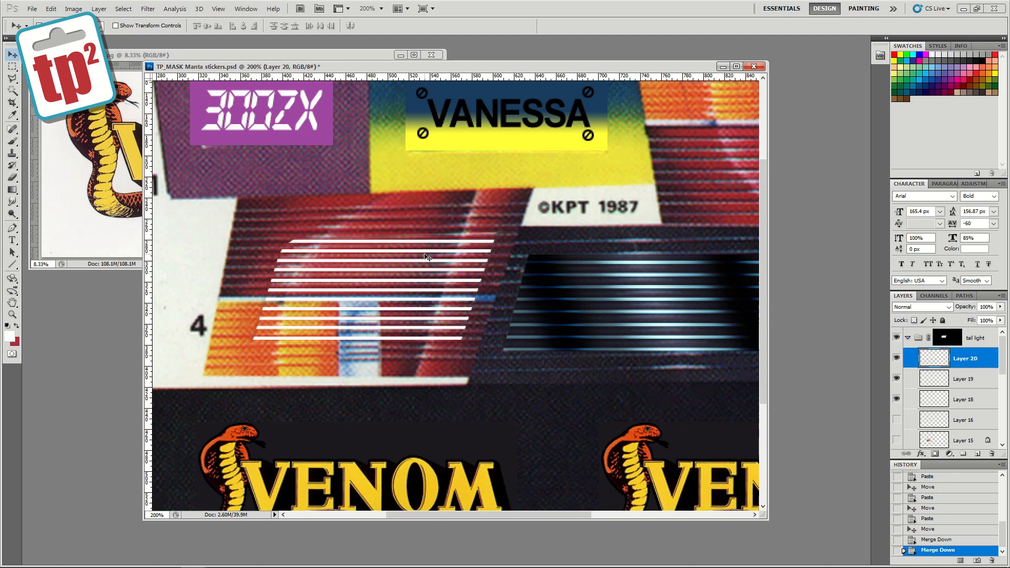
# - Show the tail light's artwork layers, hide the scan and set the white stripe layer's blend mode to Overlay
pyautogui.moveTo(894, 381); pyautogui.dragTo(898, 416)
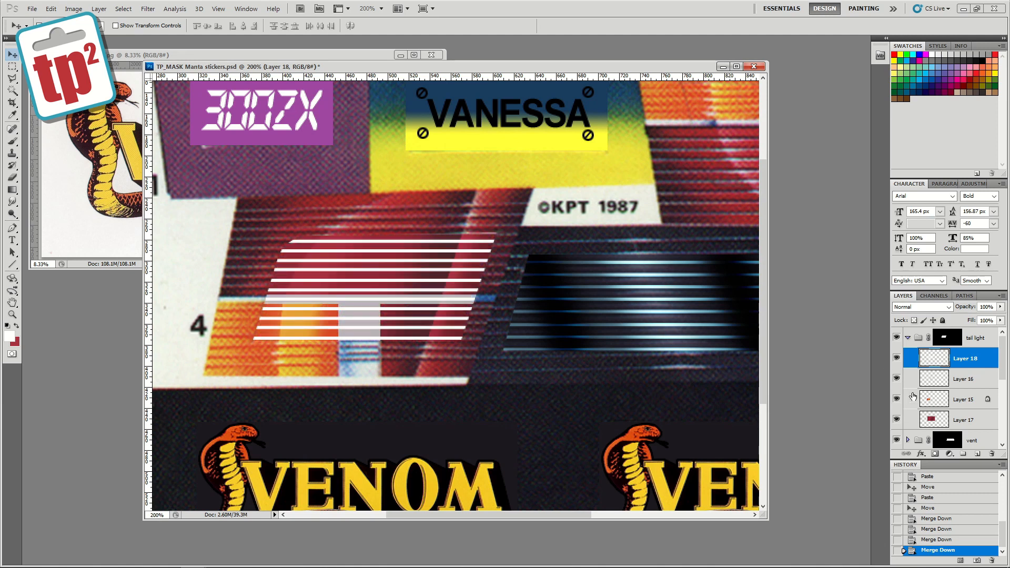
pyautogui.moveTo(1001, 362)
pyautogui.mouseDown()
pyautogui.moveTo(1001, 433)
pyautogui.moveTo(1002, 363)
pyautogui.mouseUp()
pyautogui.click(896, 418)
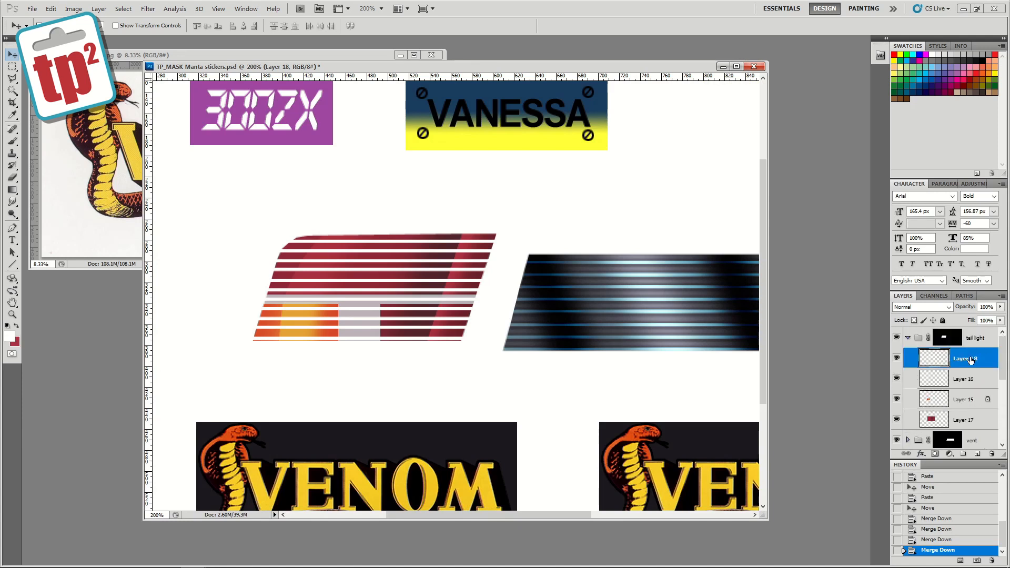
pyautogui.click(923, 306)
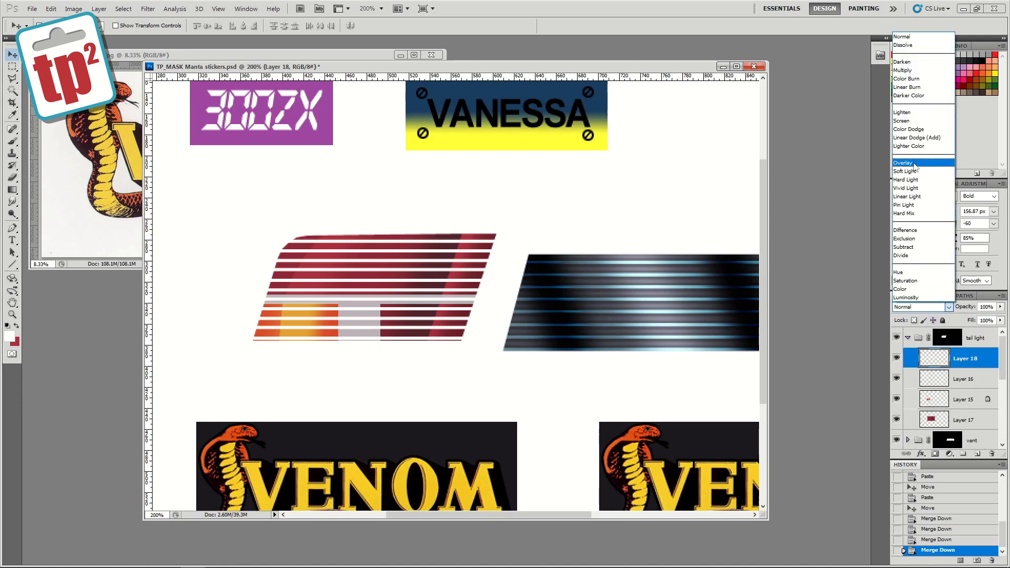
pyautogui.click(908, 158)
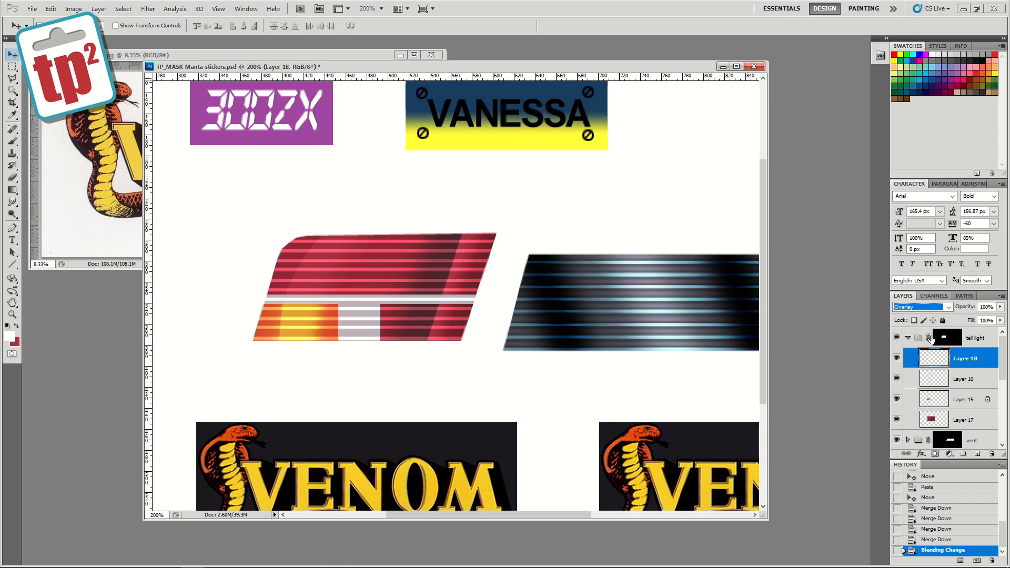
# - Duplicate the white stripe layer and invert the copy to black, nudged down so its lines sit between the white ones
pyautogui.rightClick(959, 358)
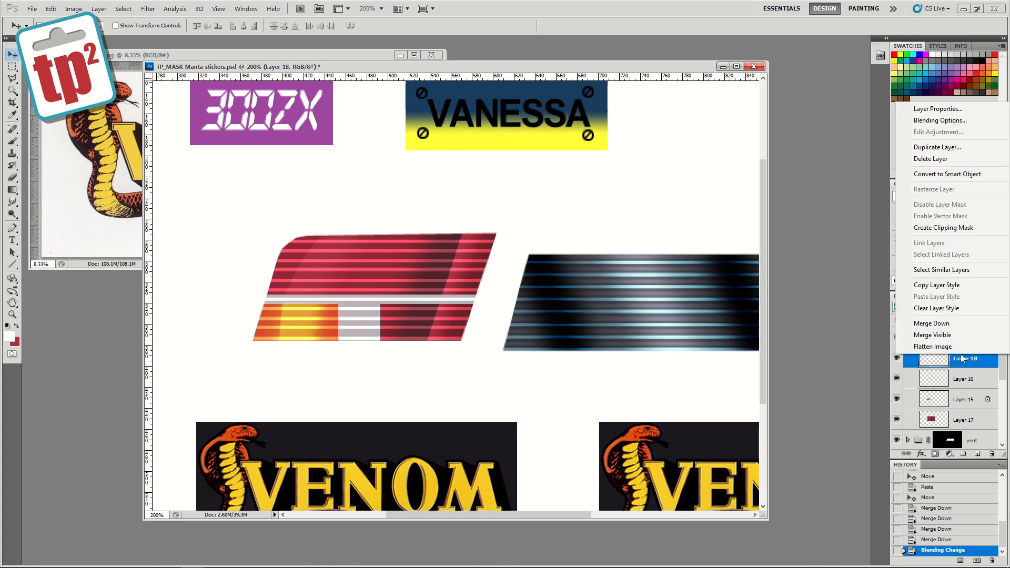
pyautogui.click(925, 165)
pyautogui.click(595, 173)
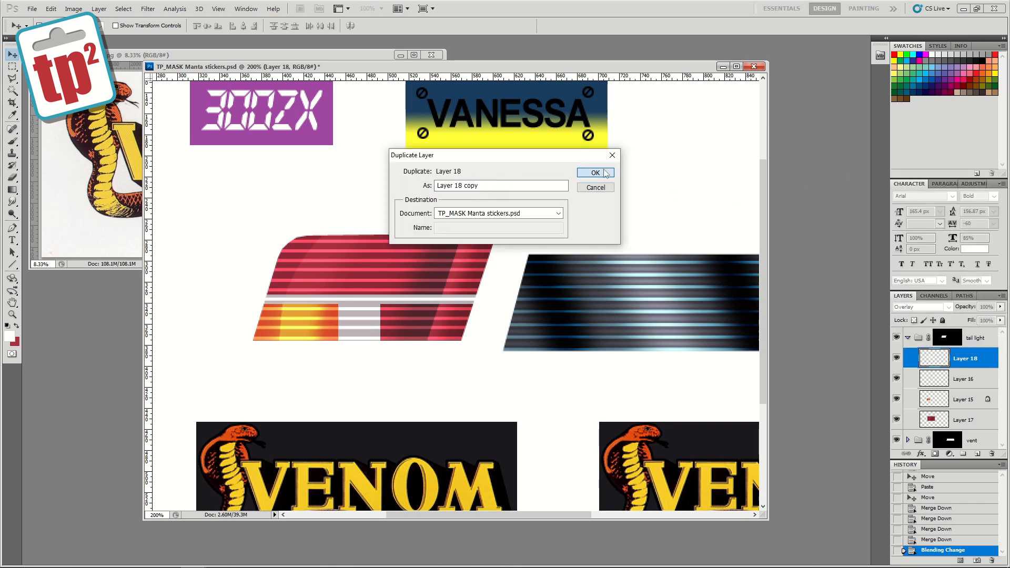
pyautogui.hotkey('ctrl', 'i')
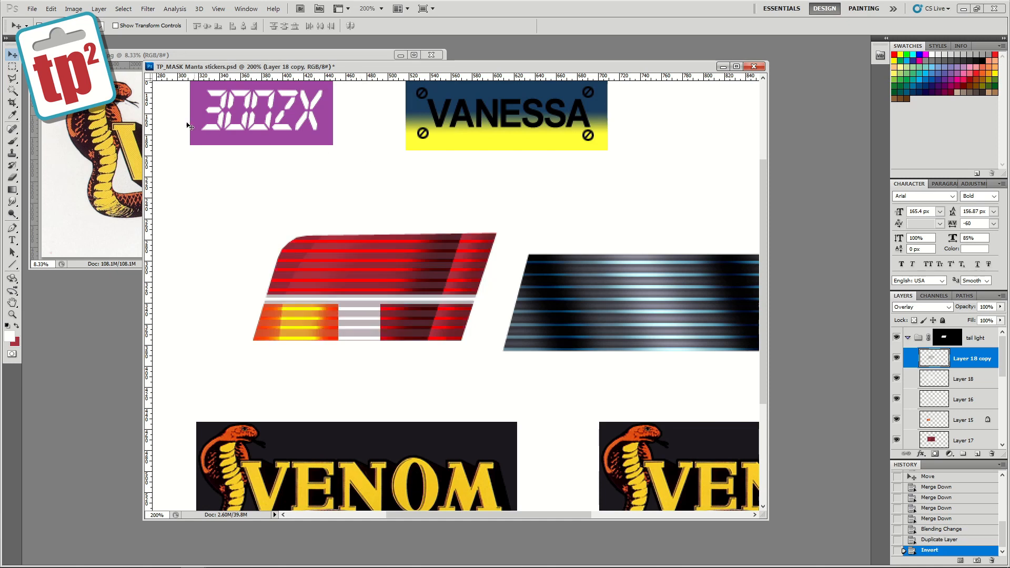
pyautogui.press('Down')
pyautogui.press('Down')
pyautogui.press('Down')
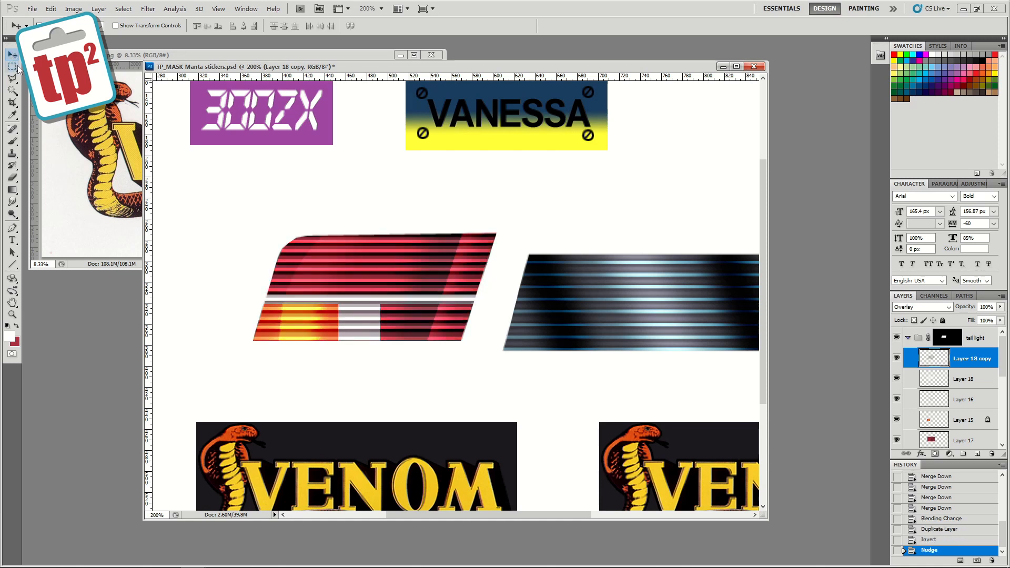
# - Change the text font style setting to Italic
pyautogui.click(993, 196)
pyautogui.click(968, 206)
pyautogui.click(993, 196)
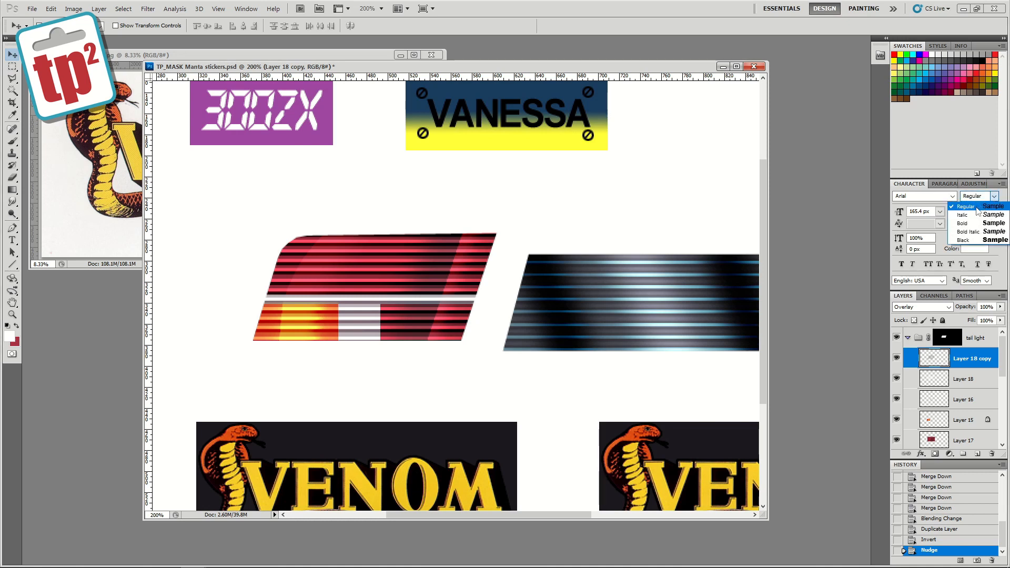
pyautogui.click(971, 214)
# - Lower the black stripe layer's opacity and set the white stripe layer's opacity to 72%
pyautogui.click(999, 306)
pyautogui.moveTo(998, 319)
pyautogui.mouseDown()
pyautogui.moveTo(974, 319)
pyautogui.moveTo(986, 319)
pyautogui.mouseUp()
pyautogui.click(978, 373)
pyautogui.click(999, 306)
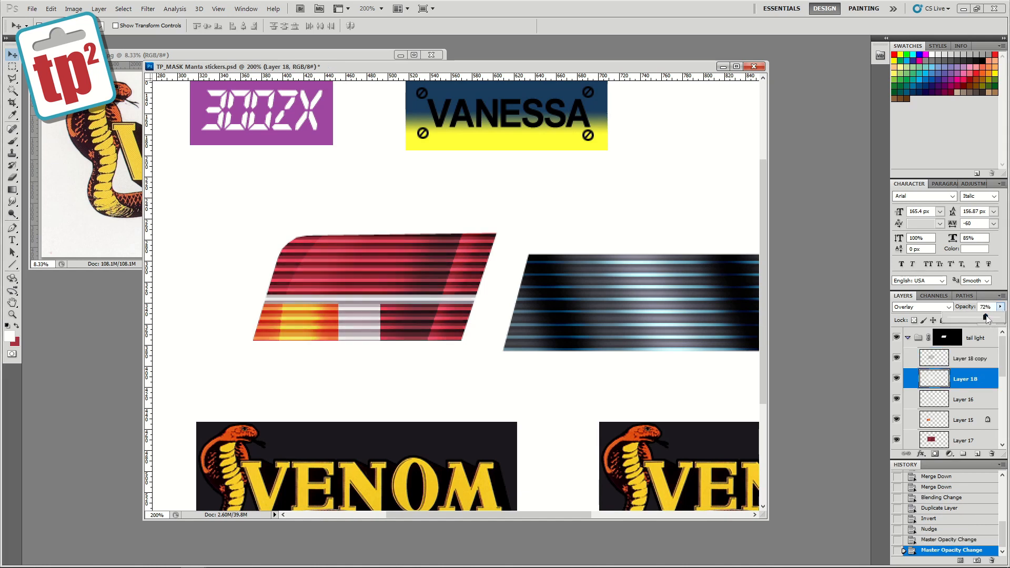
# - Collapse the tail light group and toggle it off and on to check it, with the scan layer shown again for comparison
pyautogui.click(907, 337)
pyautogui.click(896, 338)
pyautogui.click(896, 337)
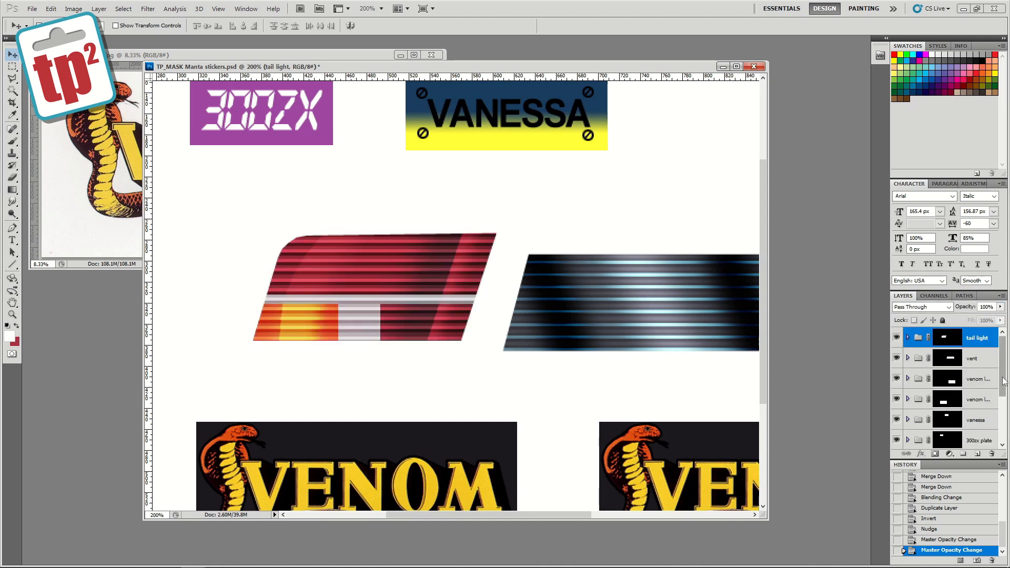
pyautogui.scroll(-4, 993, 382)
pyautogui.click(896, 398)
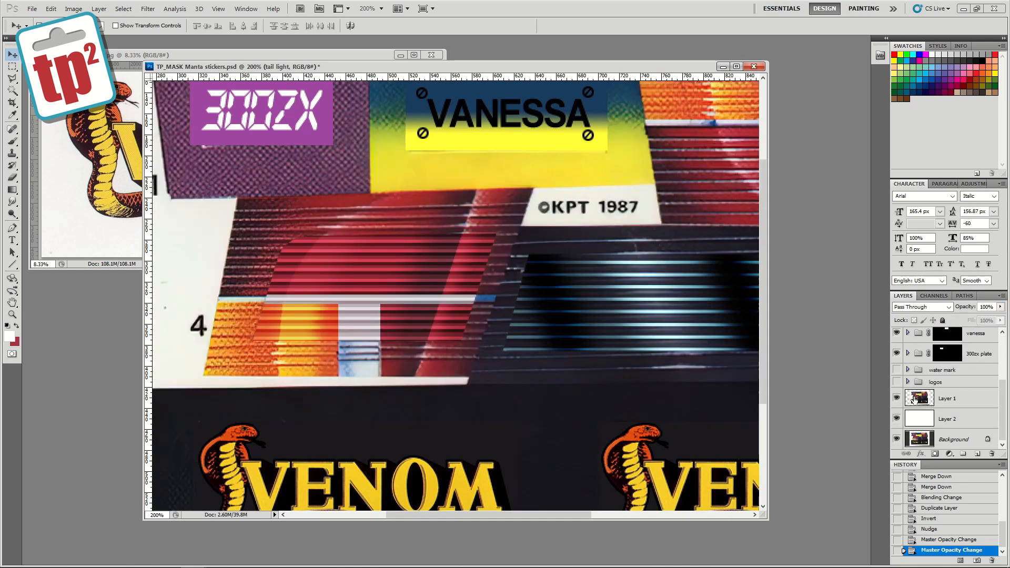
# - Reopen the tail light group, identify the pale grey bar layer by toggling its visibility and lock its transparent pixels
pyautogui.scroll(5, 994, 389)
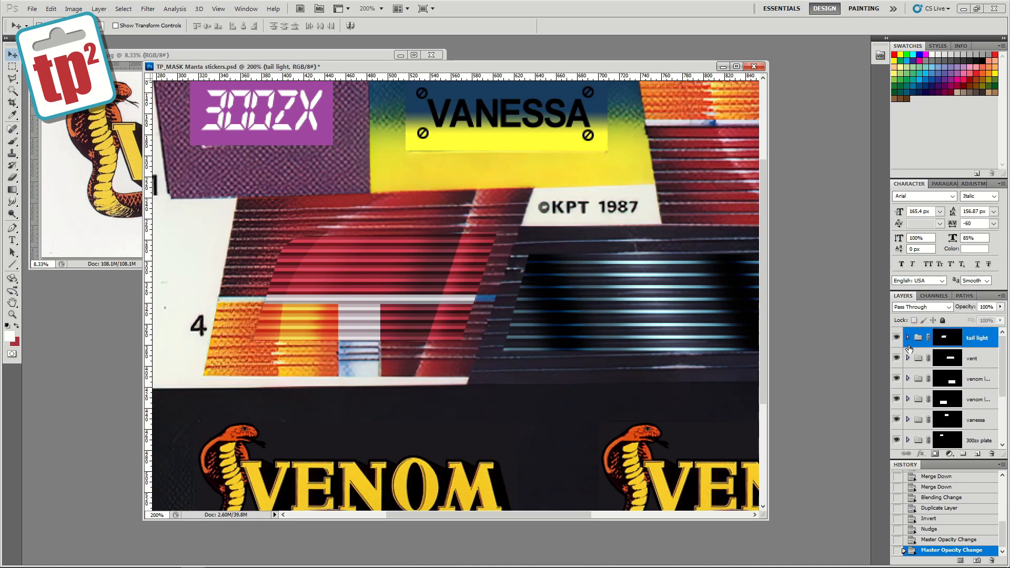
pyautogui.click(907, 340)
pyautogui.click(896, 398)
pyautogui.click(896, 399)
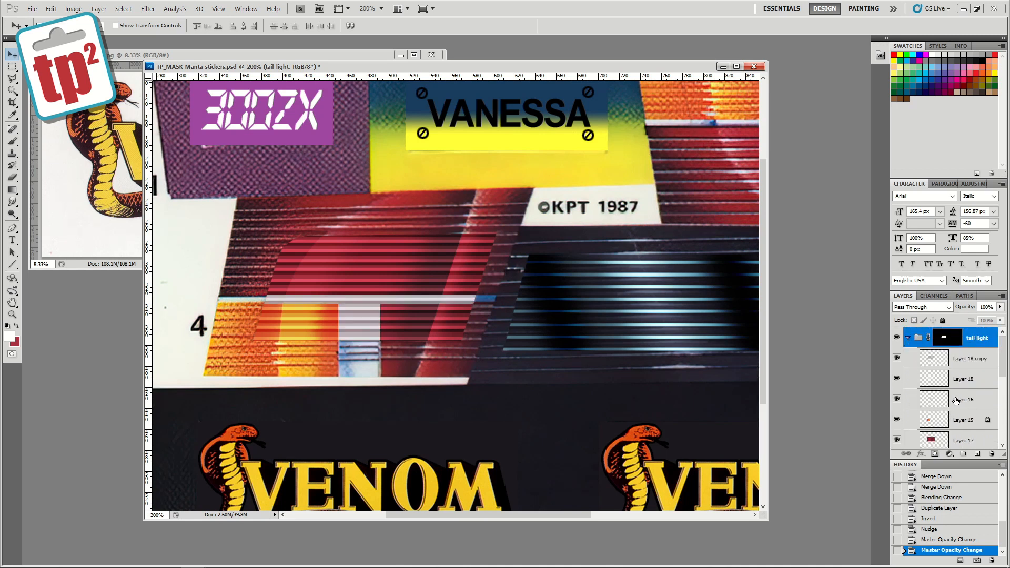
pyautogui.click(964, 399)
pyautogui.click(913, 320)
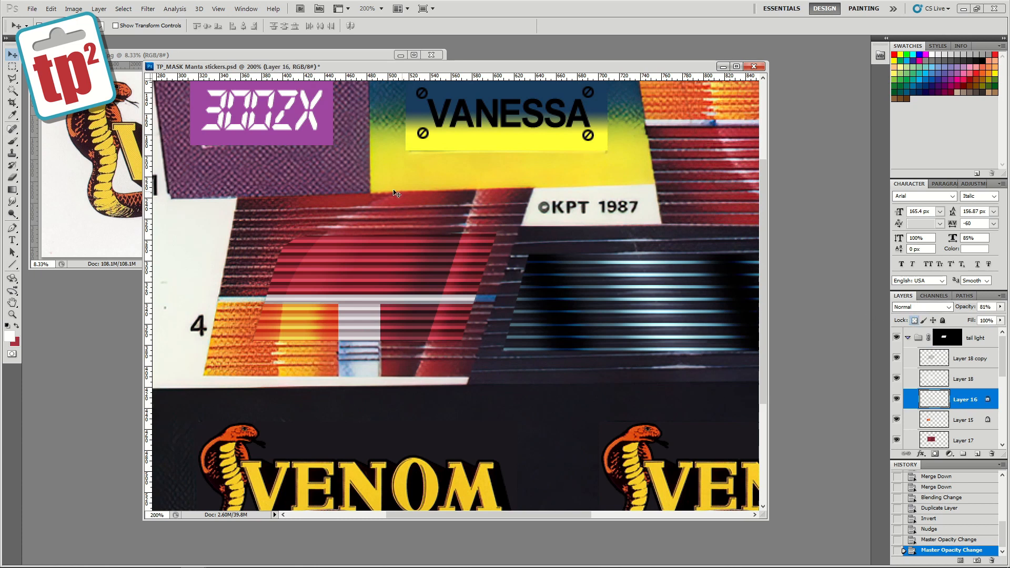
# - Sample light blue from the scan's white section and brush it over the tail light's pale vertical block and horizontal bar
pyautogui.click(13, 116)
pyautogui.click(346, 367)
pyautogui.click(12, 141)
pyautogui.click(331, 336)
pyautogui.click(333, 330)
pyautogui.click(332, 331)
pyautogui.click(331, 333)
pyautogui.click(333, 336)
pyautogui.click(323, 321)
pyautogui.click(321, 318)
pyautogui.click(476, 261)
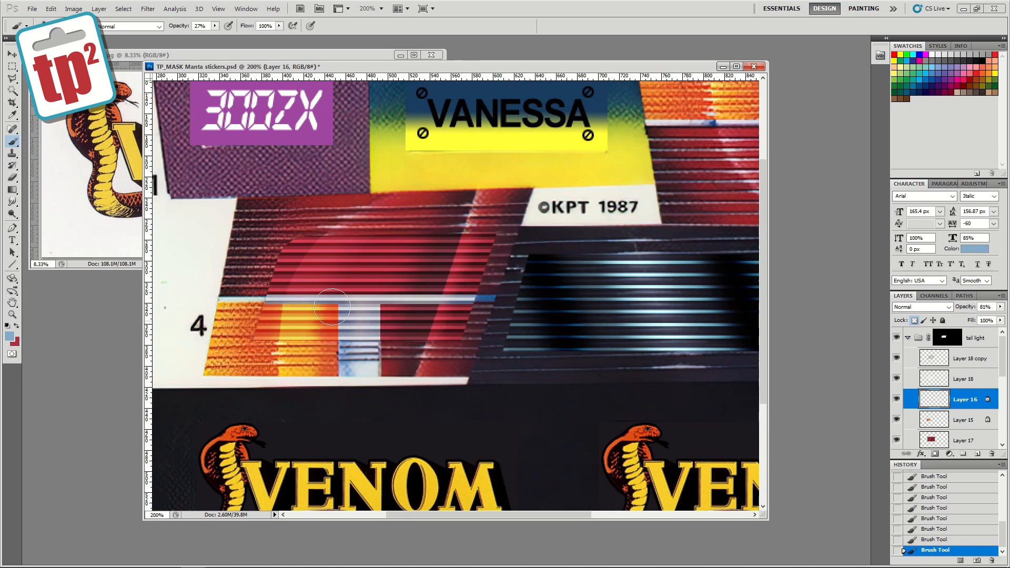
# - Hide the scan layer and duplicate the blue-shaded bar layer
pyautogui.scroll(-5, 953, 359)
pyautogui.click(896, 398)
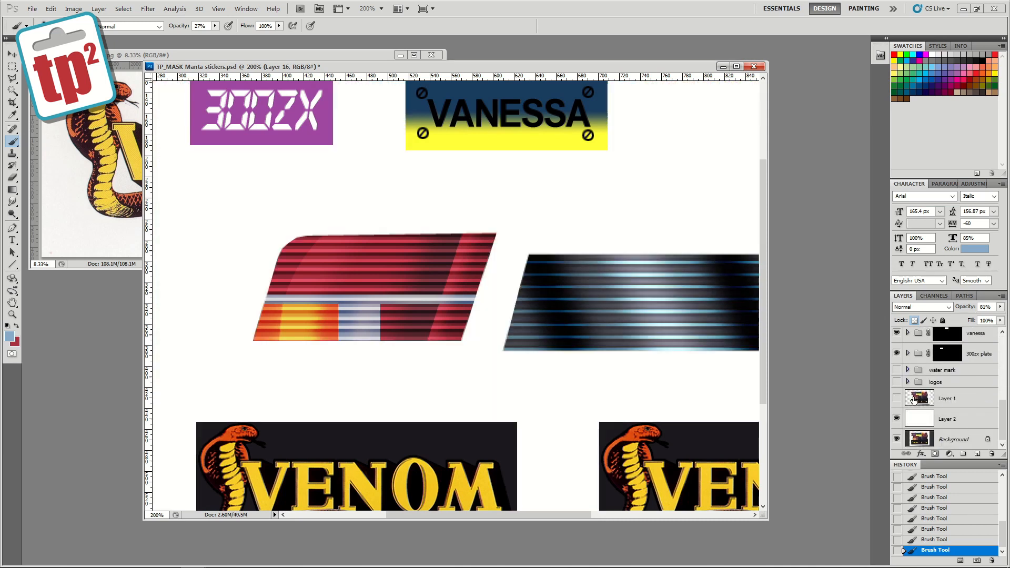
pyautogui.scroll(5, 941, 379)
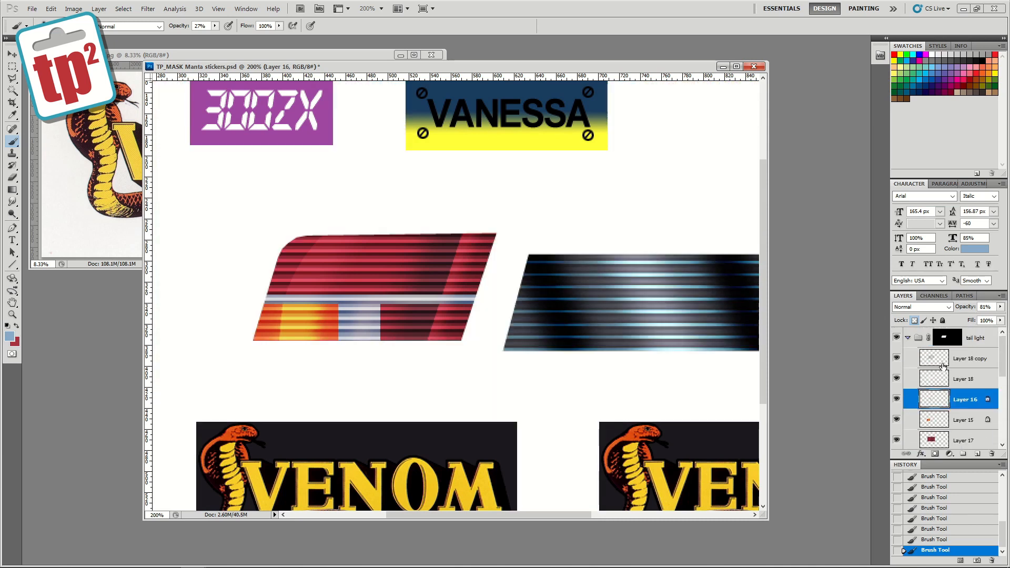
pyautogui.rightClick(955, 399)
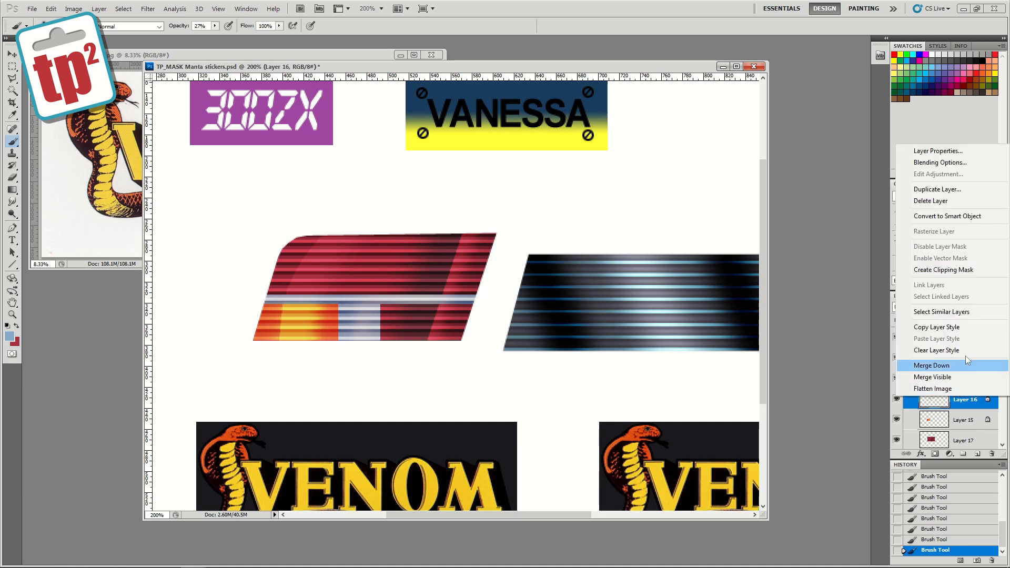
pyautogui.click(936, 191)
pyautogui.click(595, 174)
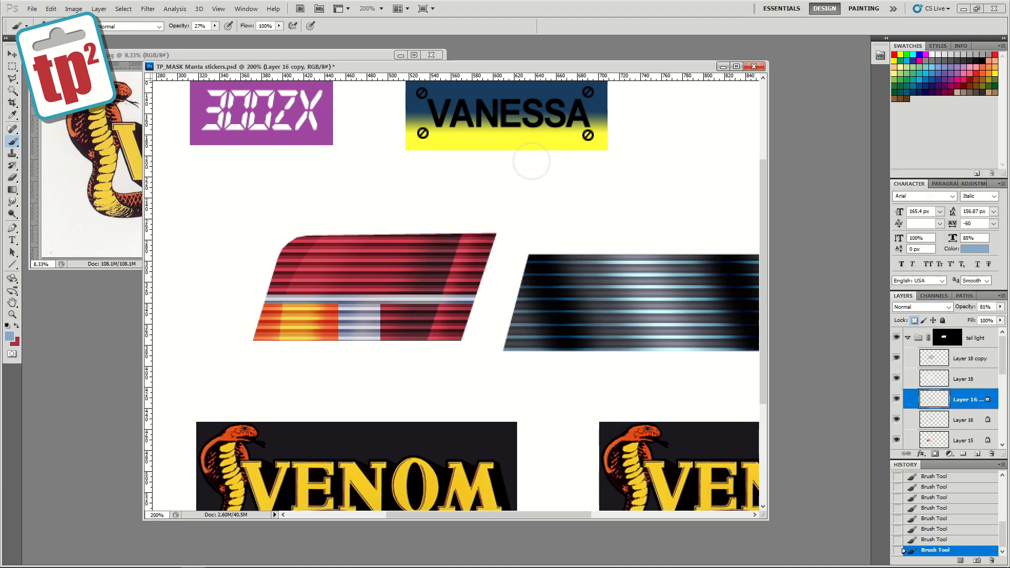
pyautogui.click(148, 8)
pyautogui.moveTo(163, 106)
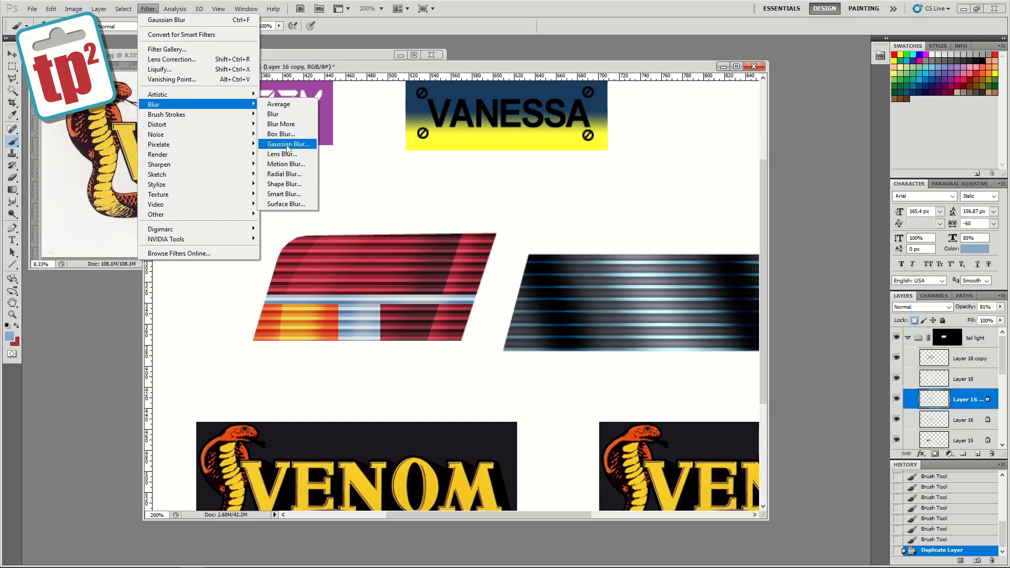
pyautogui.click(288, 143)
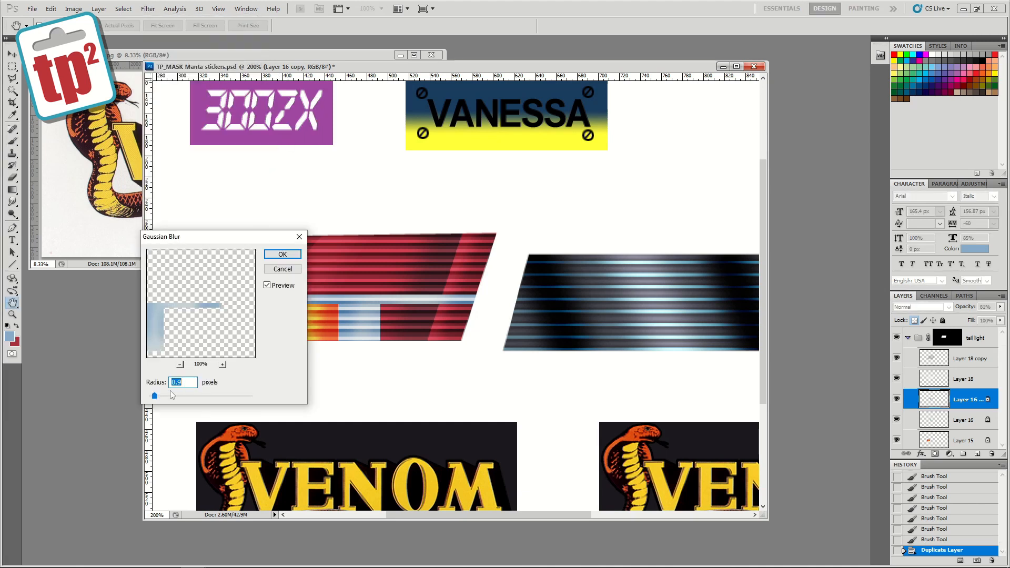
pyautogui.click(282, 269)
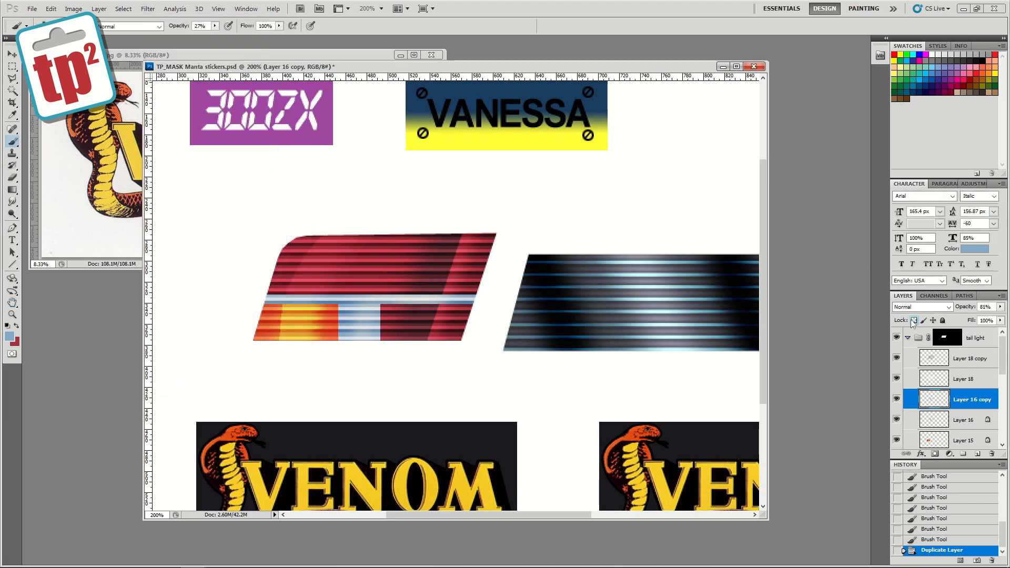
# - Soften the duplicated bar layer with a slight Gaussian Blur
pyautogui.click(148, 9)
pyautogui.moveTo(158, 104)
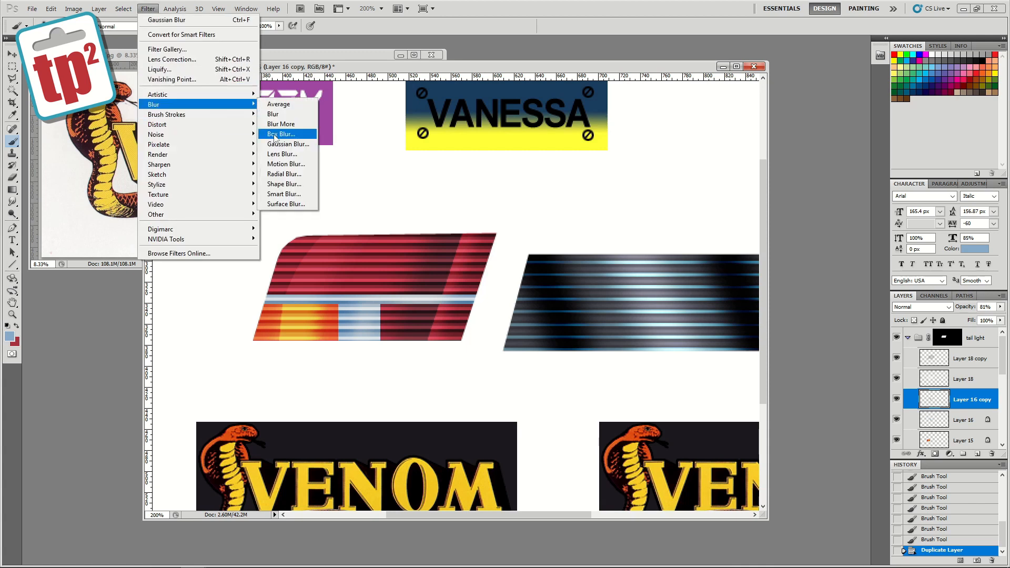
pyautogui.click(287, 143)
pyautogui.moveTo(154, 396); pyautogui.dragTo(156, 398)
pyautogui.click(282, 255)
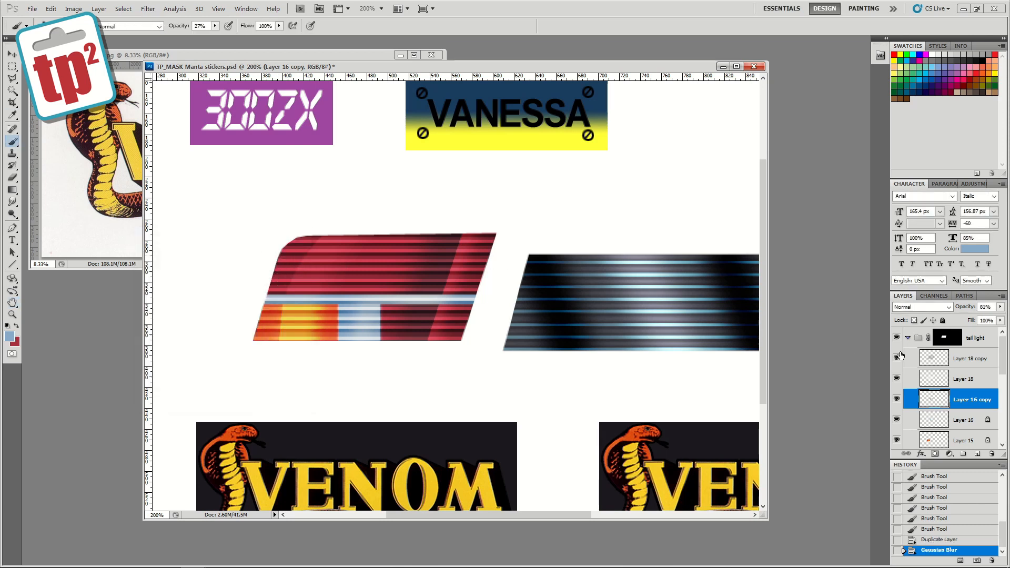
# - Add a new layer above the tail light's stripe layers and make white the foreground colour
pyautogui.click(956, 358)
pyautogui.click(976, 453)
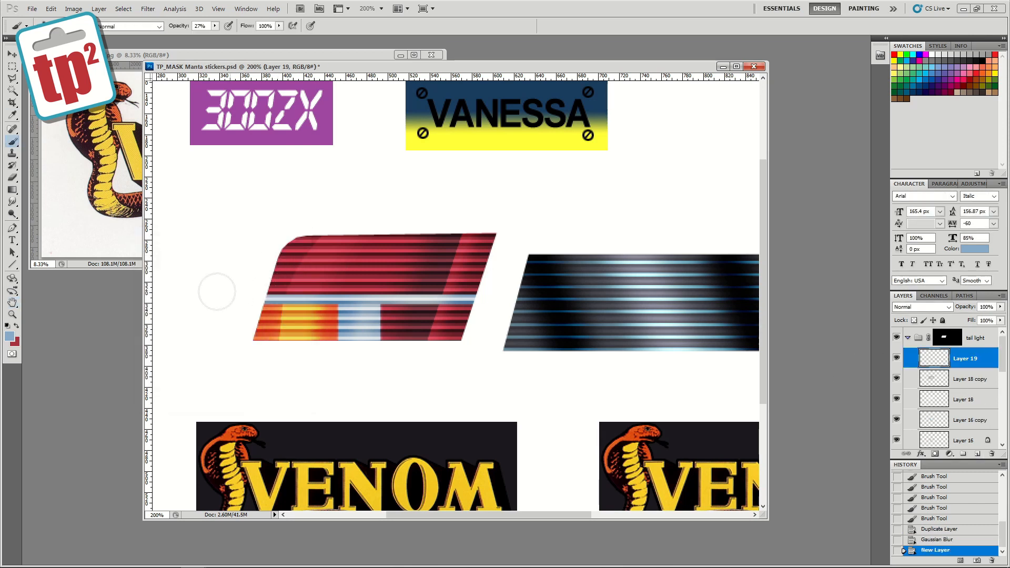
pyautogui.click(7, 326)
pyautogui.click(17, 325)
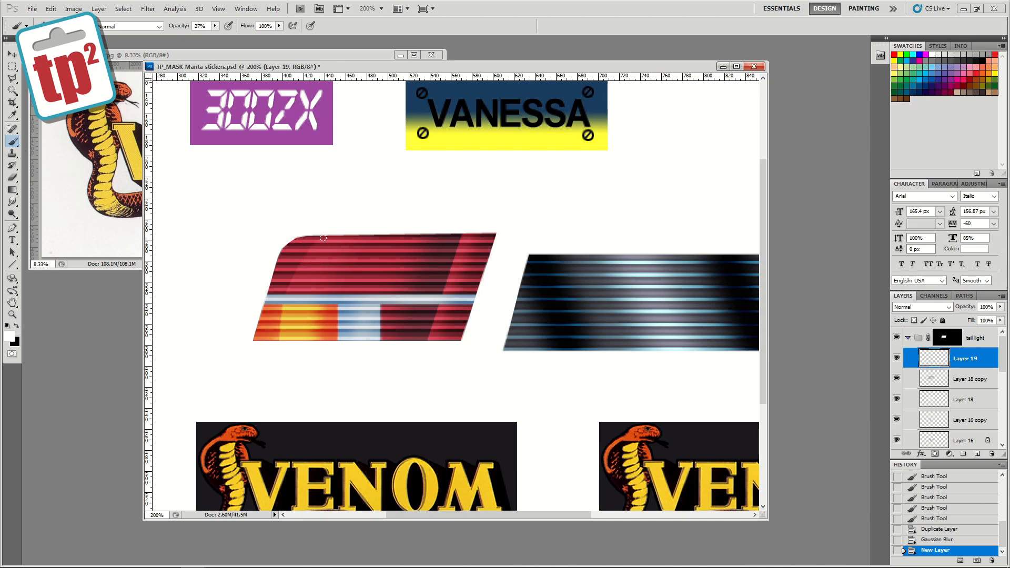
# - Brush a curved white highlight down the rounded end of the tail light and set its layer's blending mode to Overlay
pyautogui.moveTo(322, 237)
pyautogui.mouseDown()
pyautogui.moveTo(296, 274)
pyautogui.moveTo(324, 231)
pyautogui.moveTo(295, 281)
pyautogui.moveTo(286, 309)
pyautogui.moveTo(310, 250)
pyautogui.moveTo(282, 329)
pyautogui.mouseUp()
pyautogui.moveTo(325, 235); pyautogui.dragTo(289, 322)
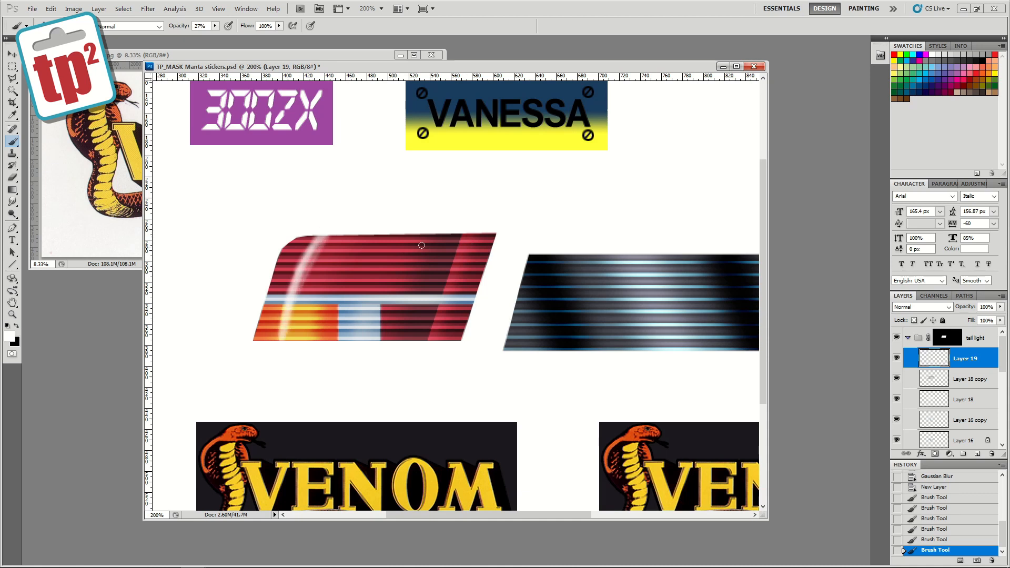
pyautogui.click(923, 306)
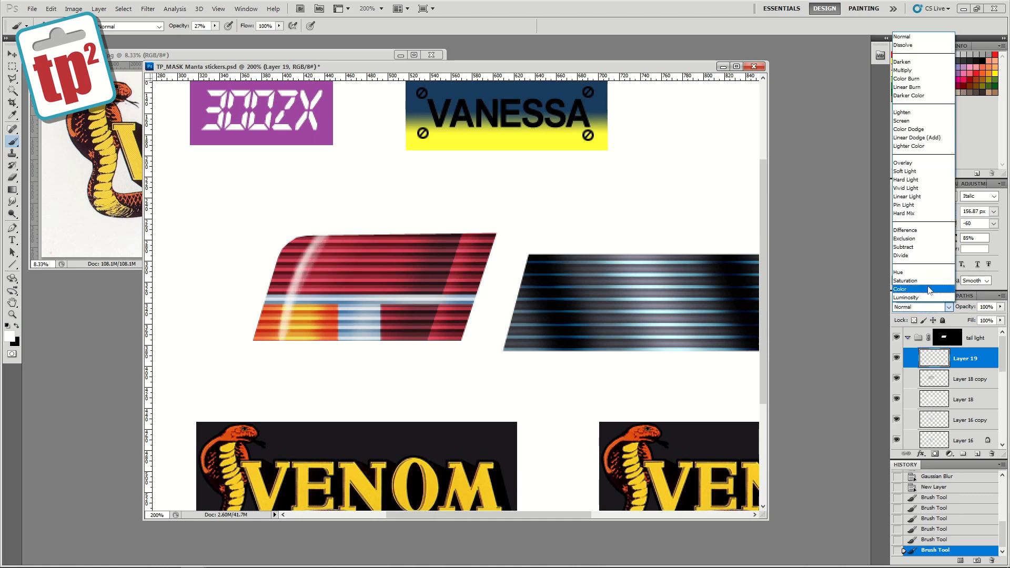
pyautogui.click(920, 162)
# - Brush more white highlights over the tail light's red ridges, its slanted far band and the pale horizontal bar
pyautogui.moveTo(315, 278); pyautogui.dragTo(300, 265)
pyautogui.moveTo(347, 240); pyautogui.dragTo(393, 240)
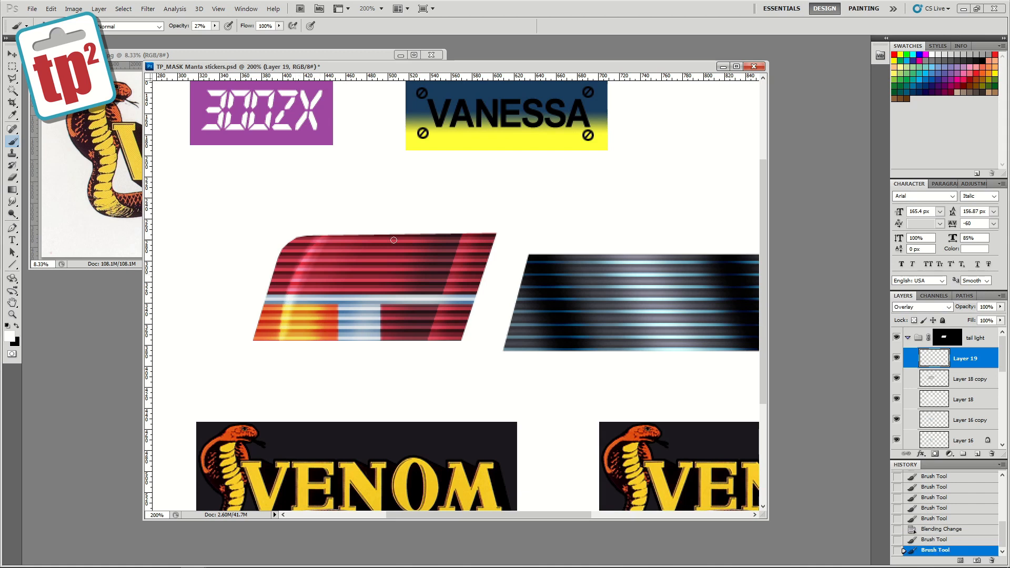
pyautogui.moveTo(463, 229); pyautogui.dragTo(434, 326)
pyautogui.moveTo(421, 315); pyautogui.dragTo(411, 321)
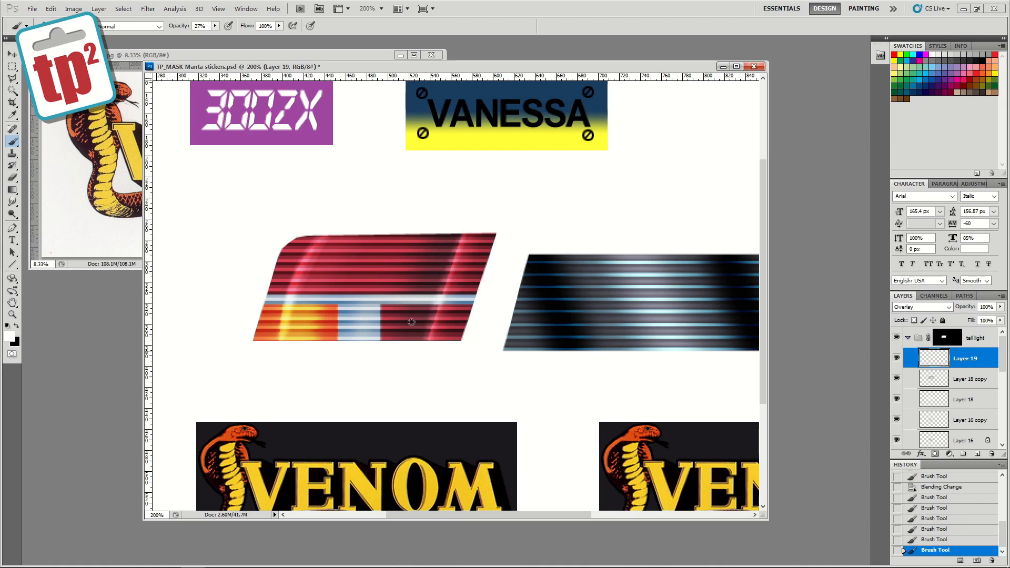
pyautogui.moveTo(294, 297); pyautogui.dragTo(342, 301)
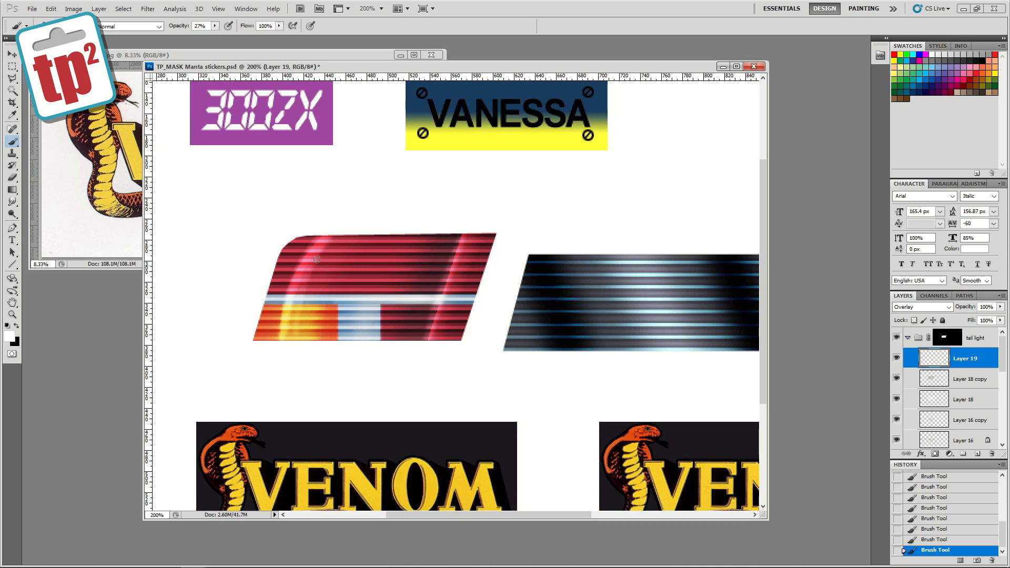
# - Soften the white highlight layer with a Gaussian Blur of about 2.7 pixels
pyautogui.click(148, 9)
pyautogui.moveTo(159, 105)
pyautogui.click(284, 145)
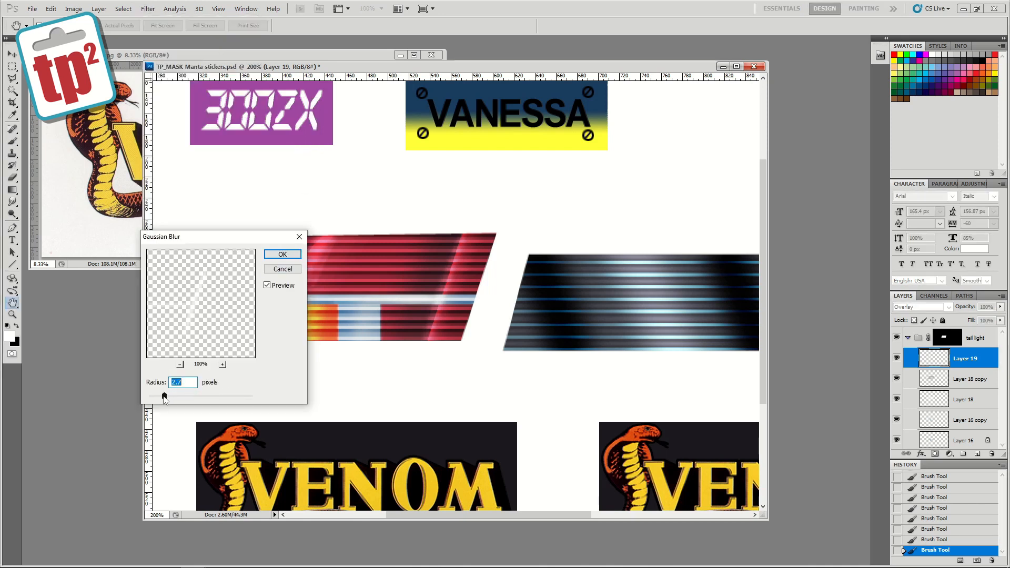
pyautogui.click(283, 254)
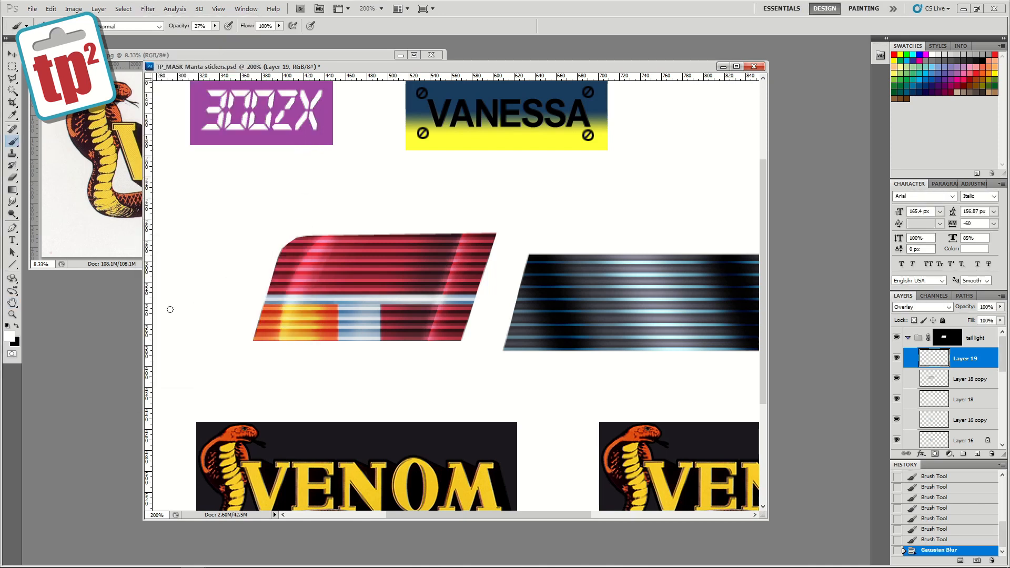
# - Collapse the tail light layer group
pyautogui.click(12, 315)
pyautogui.keyDown('alt'); pyautogui.click(405, 279); pyautogui.keyUp('alt')
pyautogui.keyDown('alt'); pyautogui.click(437, 284); pyautogui.keyUp('alt')
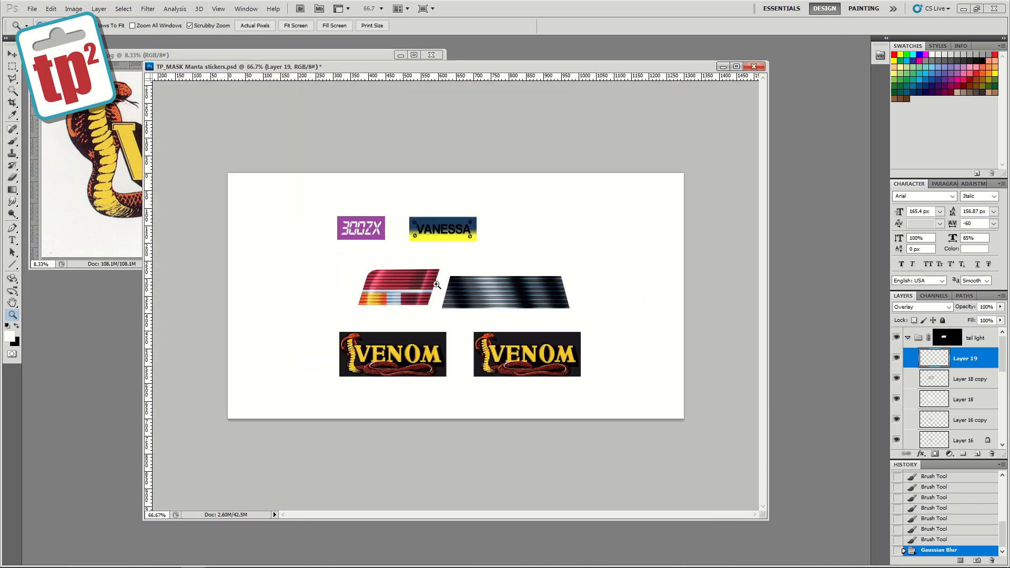
pyautogui.click(908, 338)
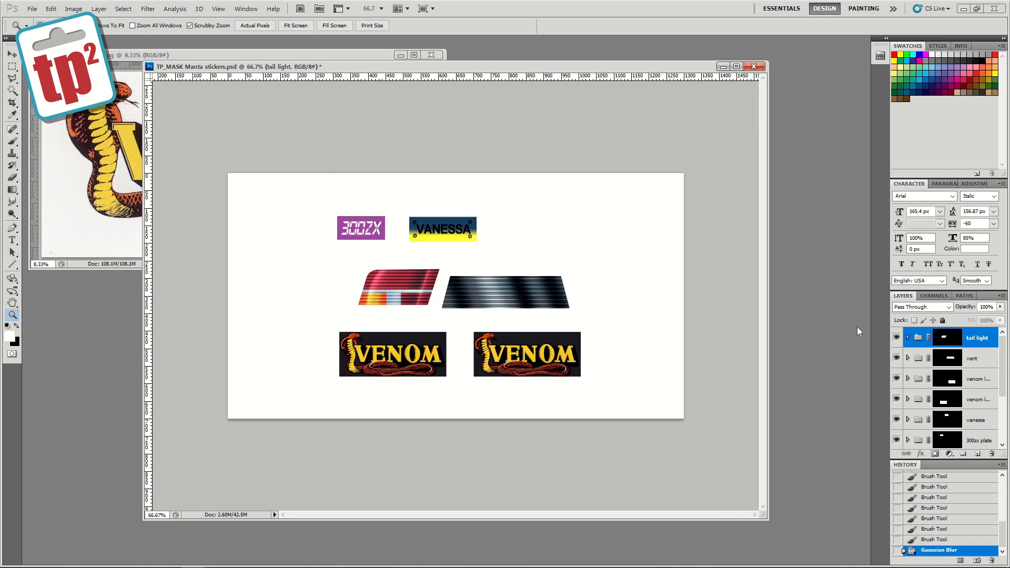
# - Hide the tail light group and move the vent group to the middle of the sheet, just above the VENOM logos
pyautogui.press('v')
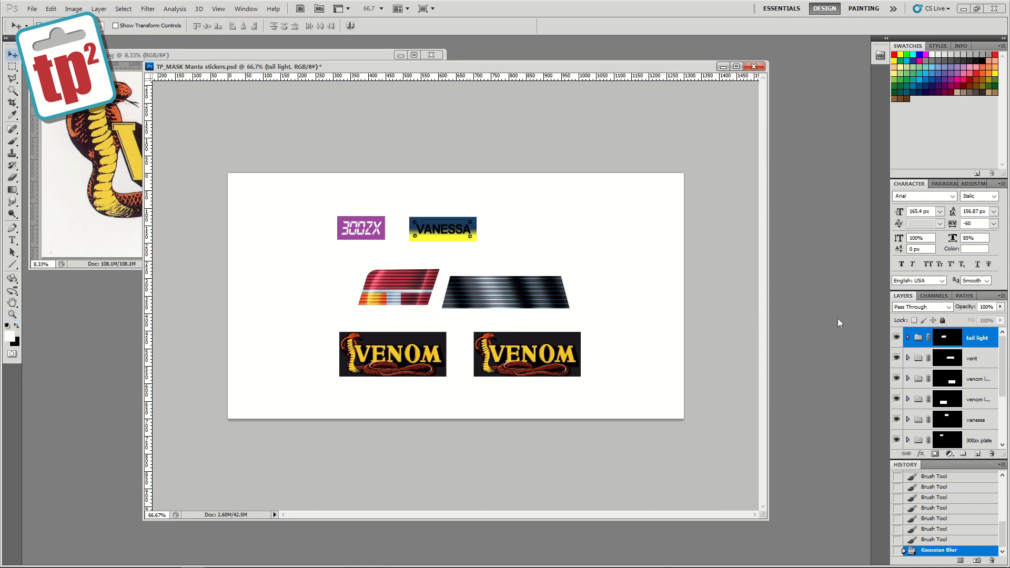
pyautogui.moveTo(893, 342); pyautogui.dragTo(893, 362)
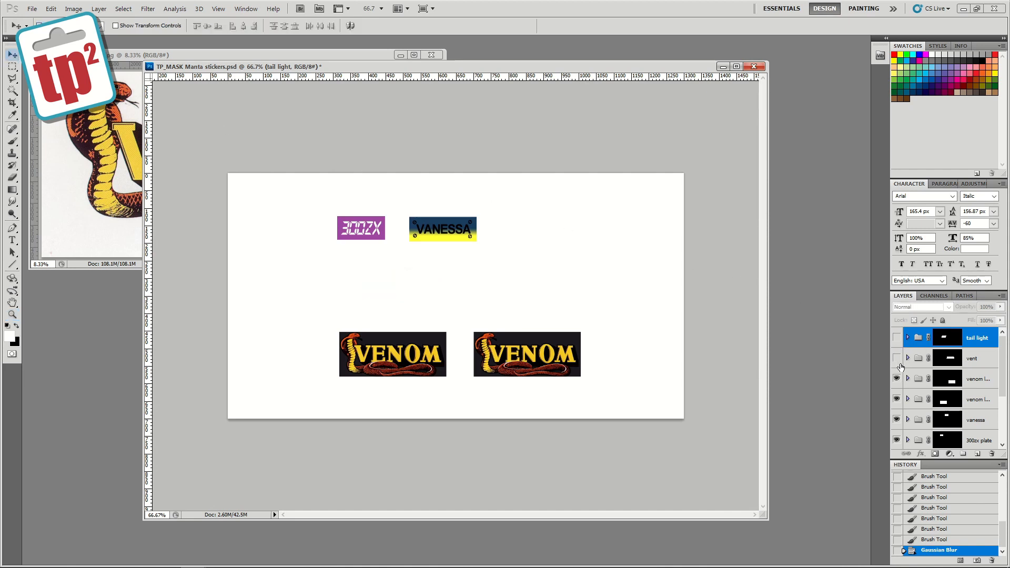
pyautogui.click(896, 360)
pyautogui.click(949, 360)
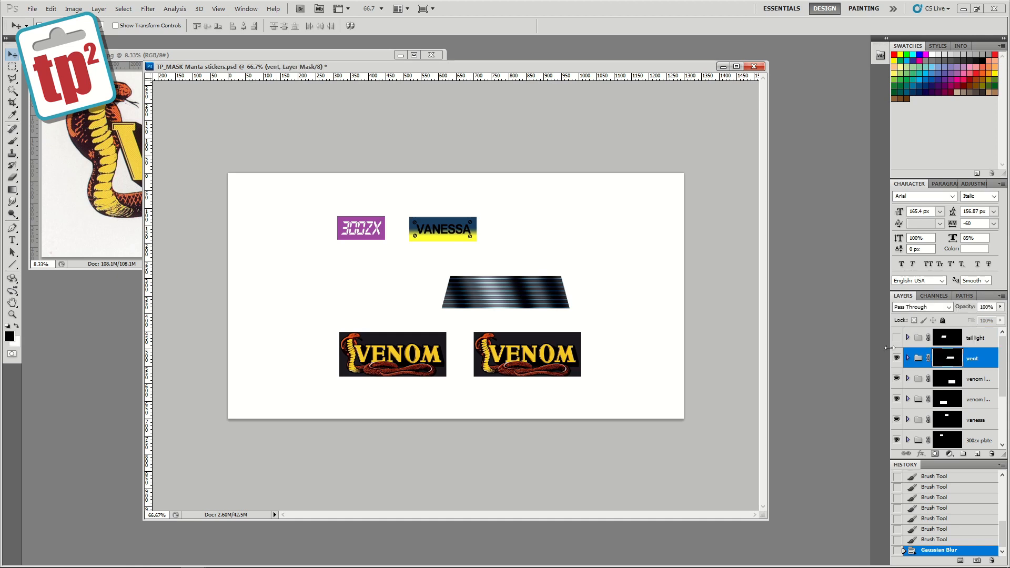
pyautogui.moveTo(523, 304); pyautogui.dragTo(490, 316)
pyautogui.press('Up')
pyautogui.press('Up')
pyautogui.press('Up')
pyautogui.press('Up')
pyautogui.press('Up')
pyautogui.press('Up')
pyautogui.press('Up')
pyautogui.press('Up')
pyautogui.press('Up')
pyautogui.press('Up')
pyautogui.press('Up')
pyautogui.press('Up')
pyautogui.press('Up')
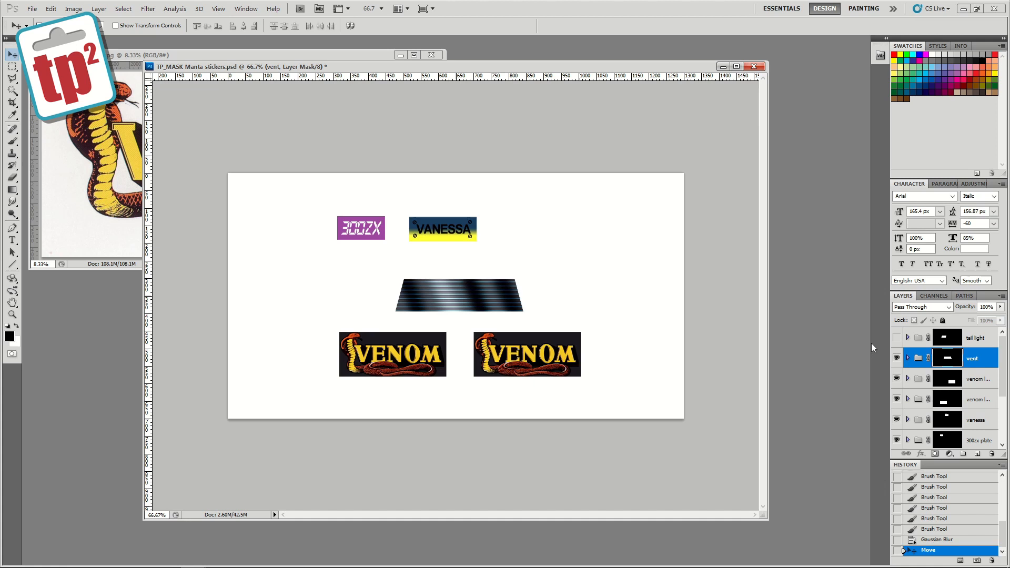
# - Show the tail light group again and place it left of the vent, lined up with it vertically
pyautogui.click(897, 339)
pyautogui.click(941, 338)
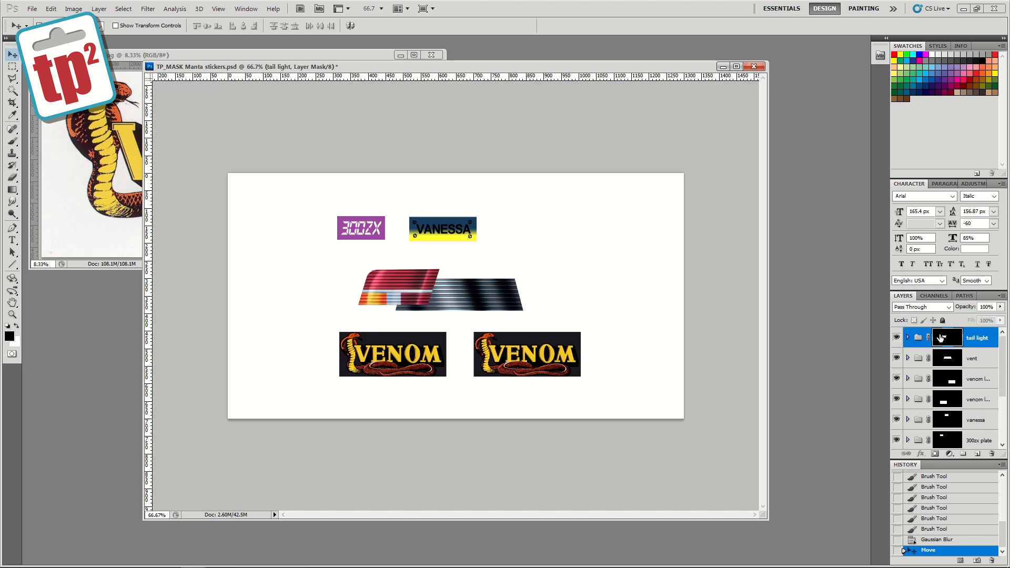
pyautogui.moveTo(399, 292); pyautogui.dragTo(356, 307)
pyautogui.press('Up')
pyautogui.press('Up')
pyautogui.press('Up')
pyautogui.press('Up')
pyautogui.press('Up')
pyautogui.press('Up')
pyautogui.press('Up')
pyautogui.press('Up')
pyautogui.press('Up')
pyautogui.press('Up')
pyautogui.press('Up')
pyautogui.press('Up')
pyautogui.press('Down')
pyautogui.press('Down')
pyautogui.press('Down')
pyautogui.press('Down')
pyautogui.press('Left')
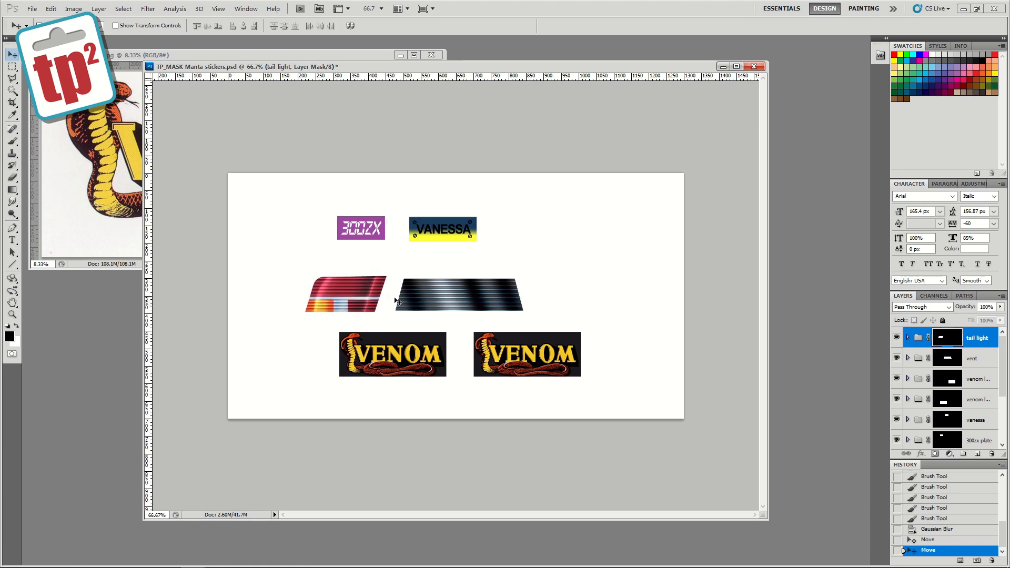
# - Duplicate the tail light group
pyautogui.rightClick(952, 346)
pyautogui.click(950, 361)
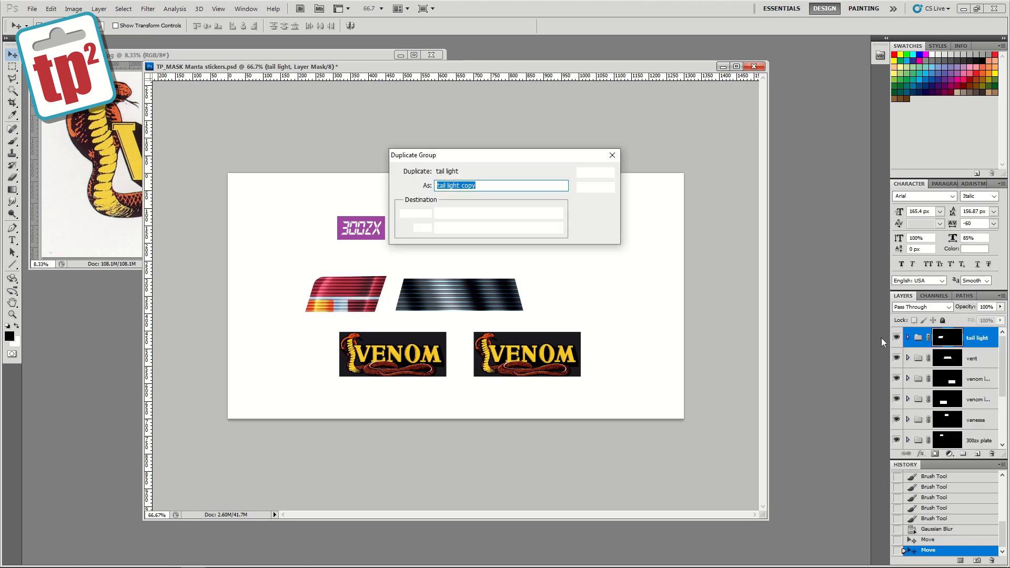
pyautogui.click(596, 173)
# - Flip the tail light copy horizontally and place it on the right side of the vent to mirror the original
pyautogui.click(51, 8)
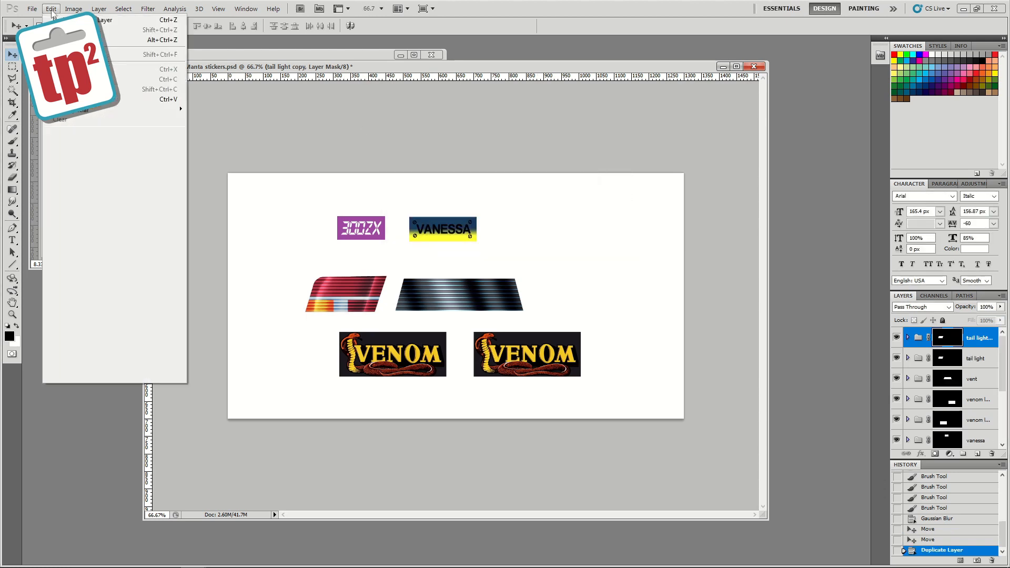
pyautogui.moveTo(81, 220)
pyautogui.click(212, 331)
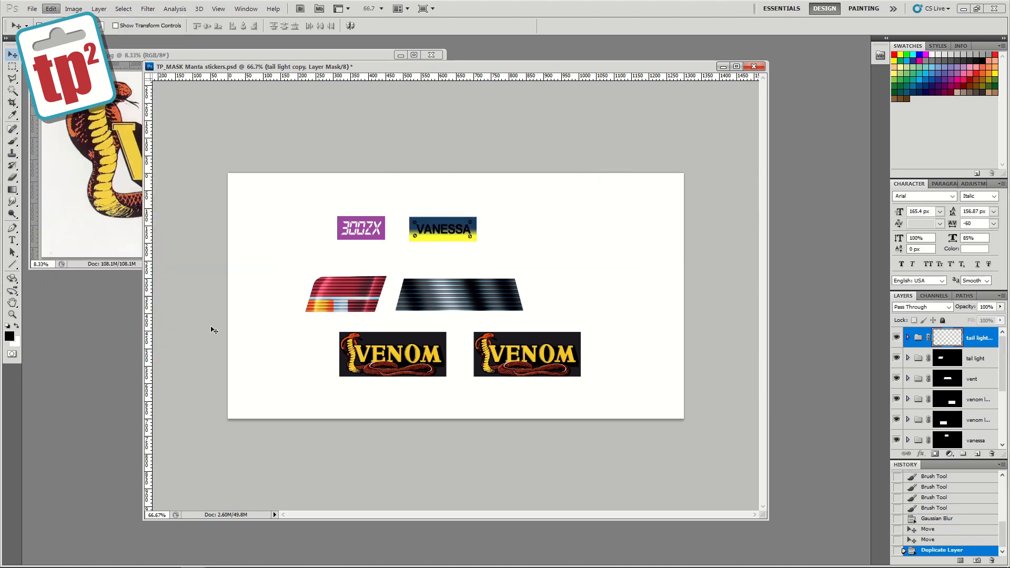
pyautogui.moveTo(352, 297); pyautogui.dragTo(564, 308)
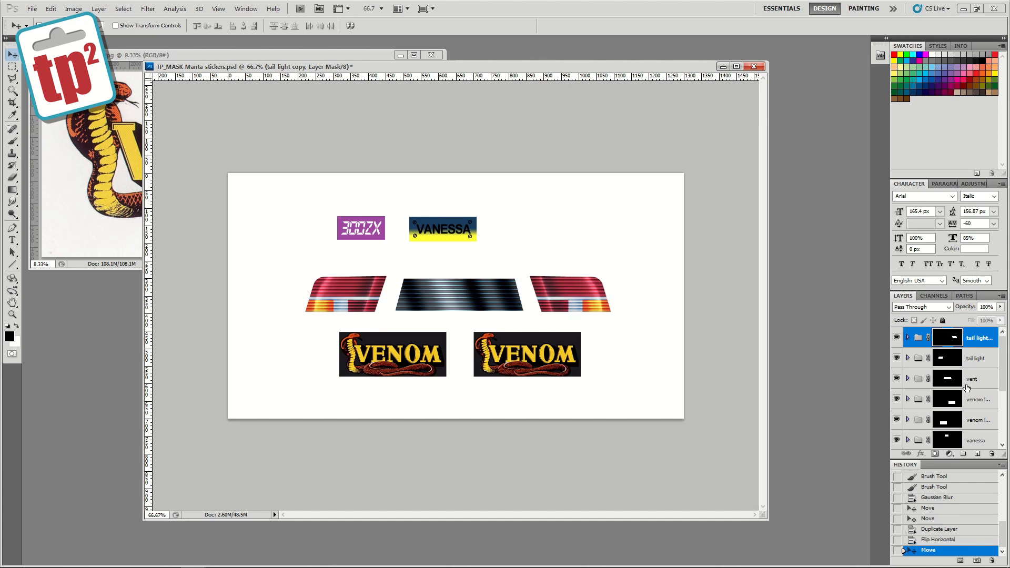
# - Move the vanessa and 300zx plate groups together so the plates sit centred near the sheet's upper edge
pyautogui.click(962, 441)
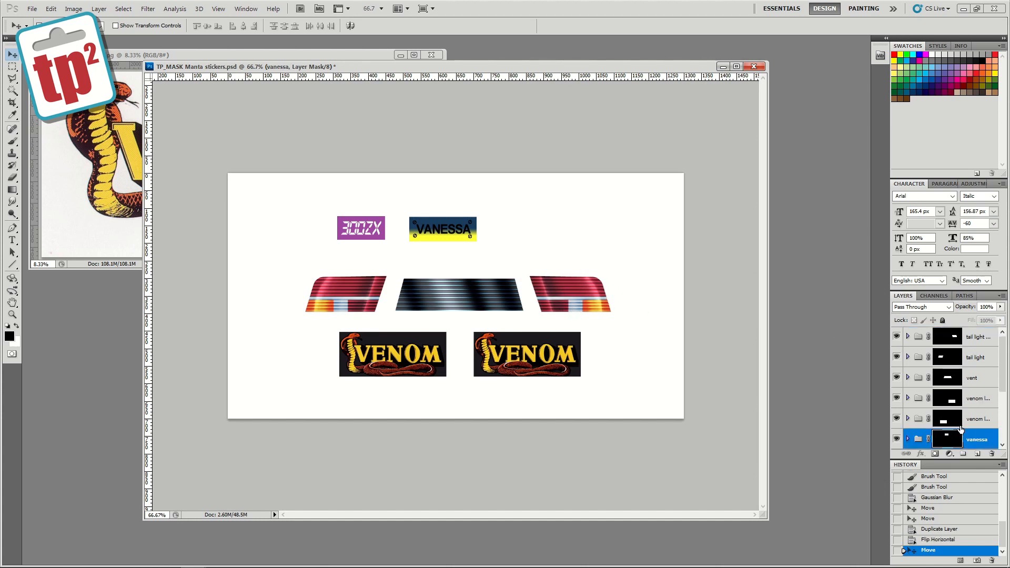
pyautogui.scroll(-1, 994, 415)
pyautogui.keyDown('shift'); pyautogui.click(966, 439); pyautogui.keyUp('shift')
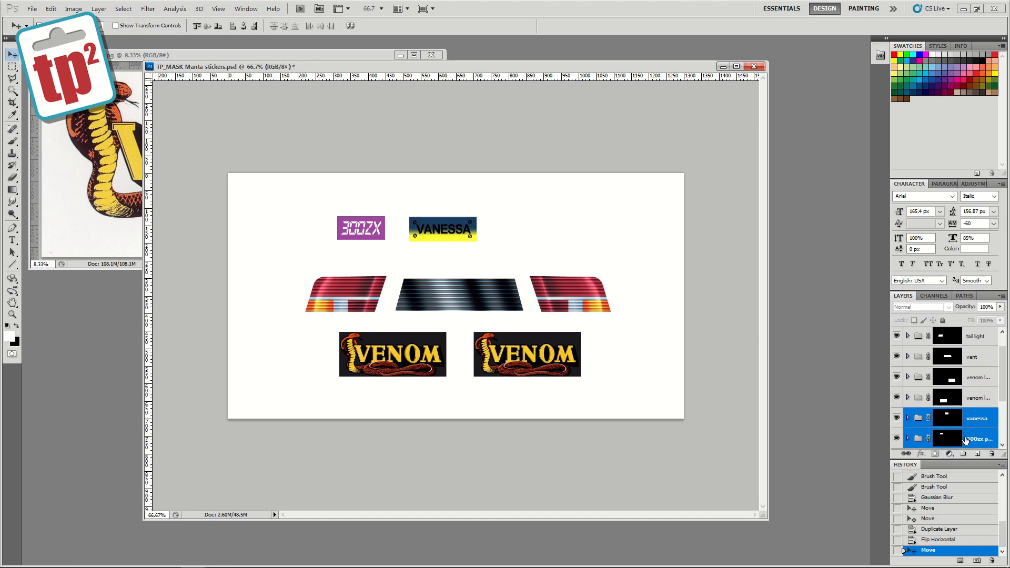
pyautogui.moveTo(468, 245); pyautogui.dragTo(517, 231)
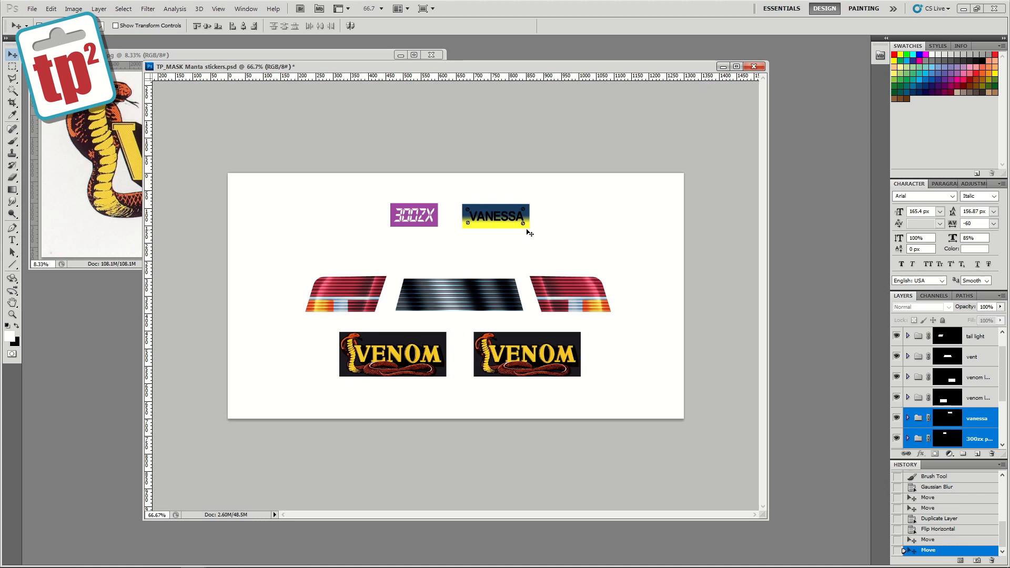
# - Show the logos group and shrink the toy-polloi logo to fit between the plates and the vent
pyautogui.scroll(-5, 947, 389)
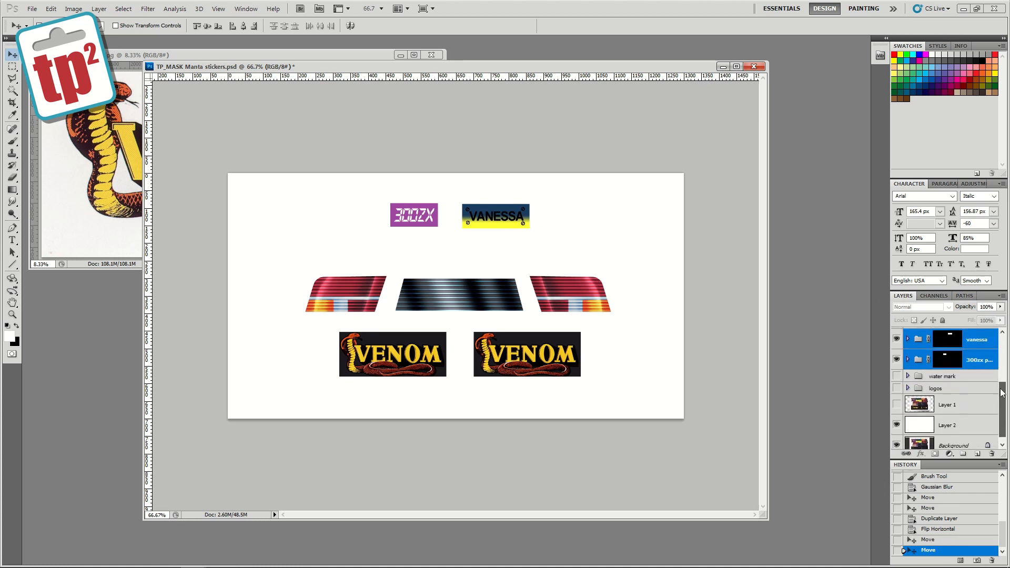
pyautogui.click(896, 386)
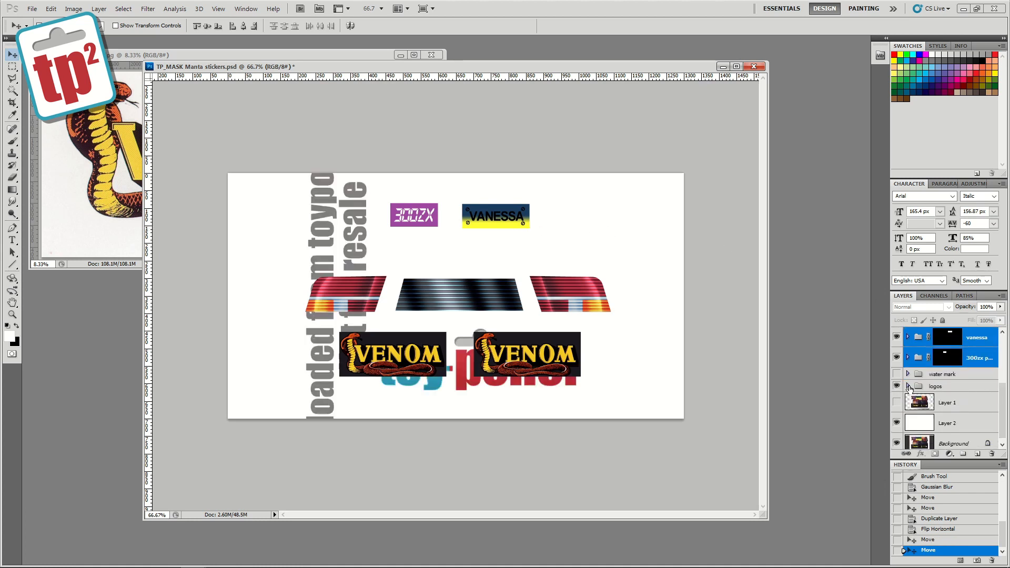
pyautogui.click(907, 387)
pyautogui.click(934, 421)
pyautogui.moveTo(536, 372); pyautogui.dragTo(510, 254)
pyautogui.hotkey('ctrl', 't')
pyautogui.moveTo(552, 224); pyautogui.dragTo(510, 236)
pyautogui.press('Return')
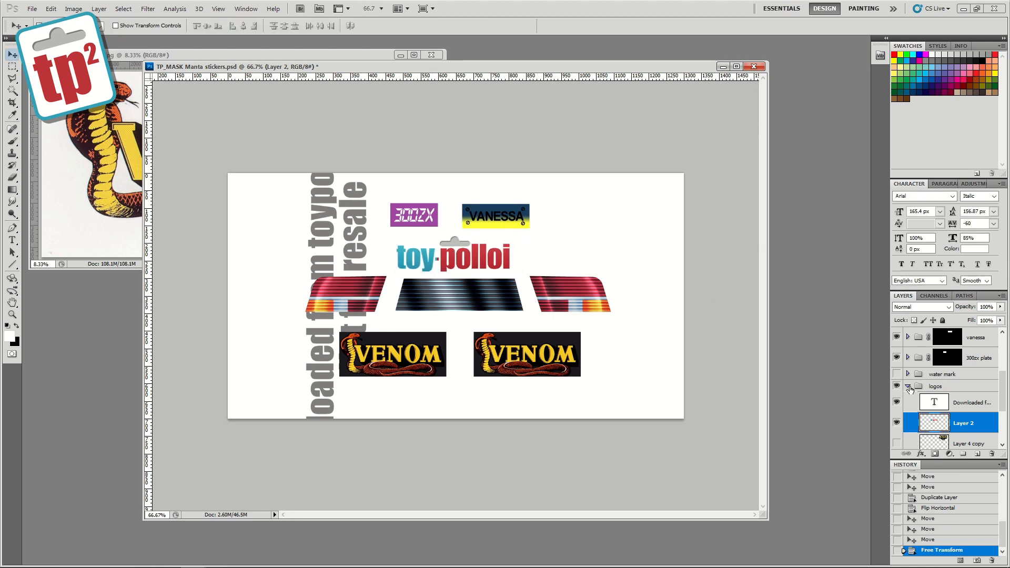
# - Scale the "Downloaded from toypolloi.com Not for resale" text to 47.42%, rotated 90° to read horizontally, and place it below the VENOM logos
pyautogui.click(945, 405)
pyautogui.hotkey('ctrl', 't')
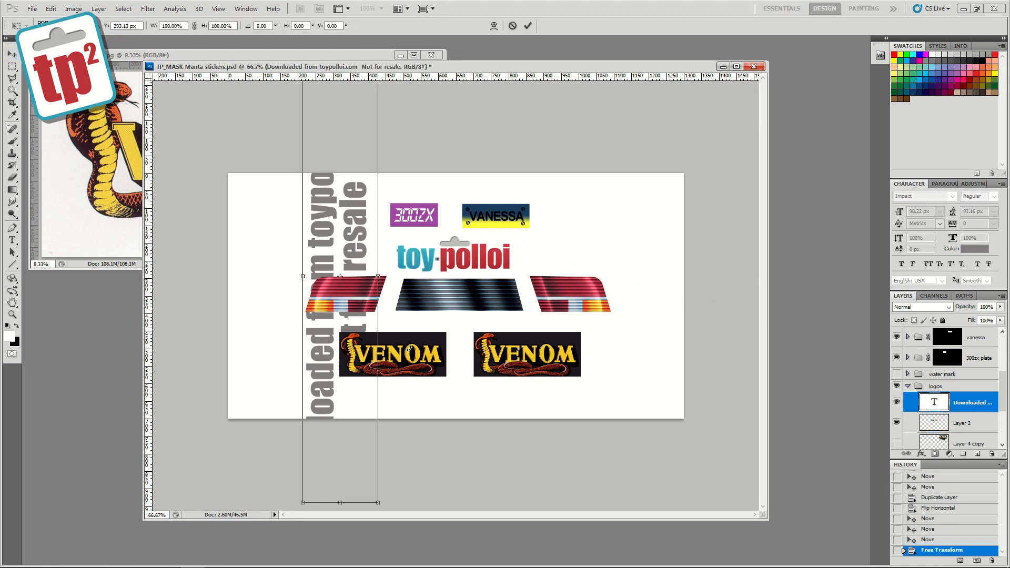
pyautogui.moveTo(378, 501); pyautogui.dragTo(362, 423)
pyautogui.moveTo(400, 137); pyautogui.dragTo(501, 341)
pyautogui.moveTo(404, 253); pyautogui.dragTo(550, 395)
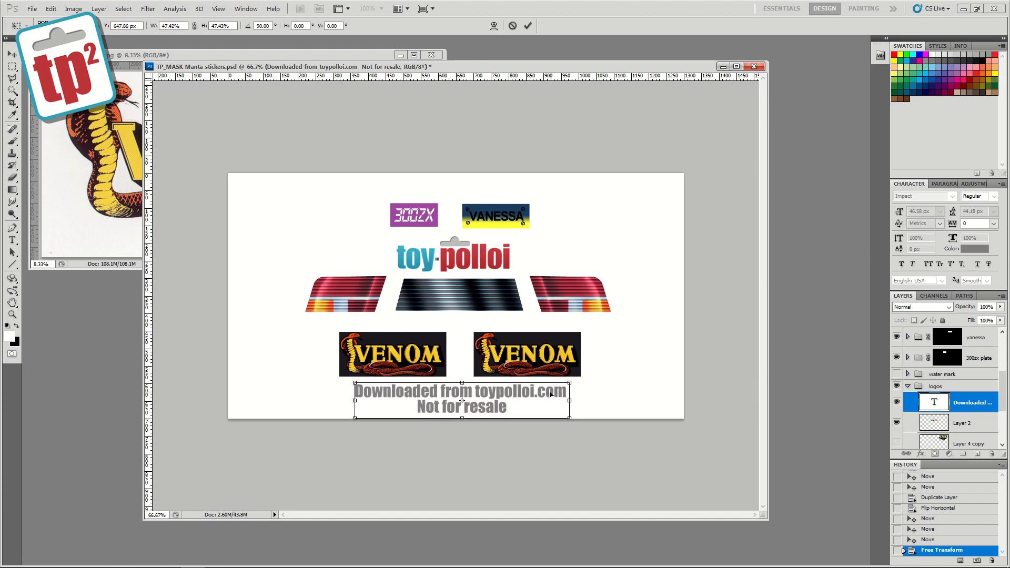
pyautogui.press('Return')
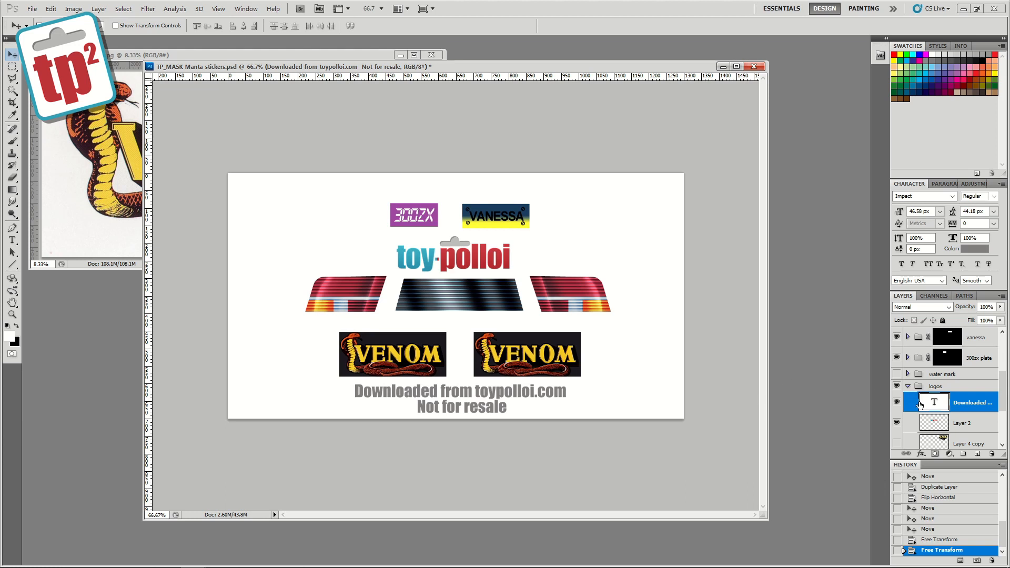
# - Show the MASK logo layer Layer 4 copy, scale it down and nudge it lower beside the VANESSA plate
pyautogui.click(913, 447)
pyautogui.click(897, 441)
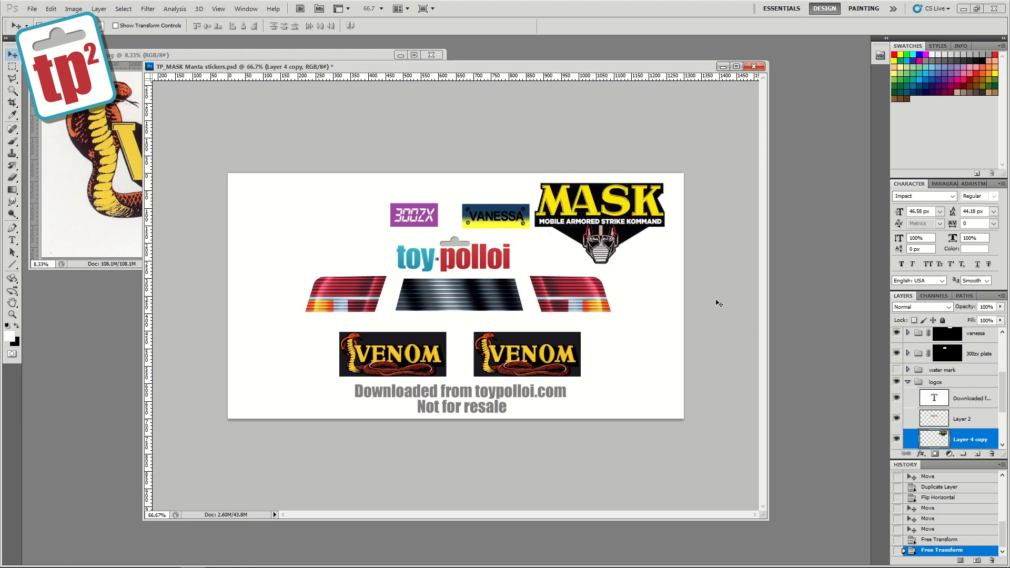
pyautogui.hotkey('ctrl', 't')
pyautogui.moveTo(665, 181); pyautogui.dragTo(645, 203)
pyautogui.press('Down')
pyautogui.press('Down')
pyautogui.press('Down')
pyautogui.press('Down')
pyautogui.press('Return')
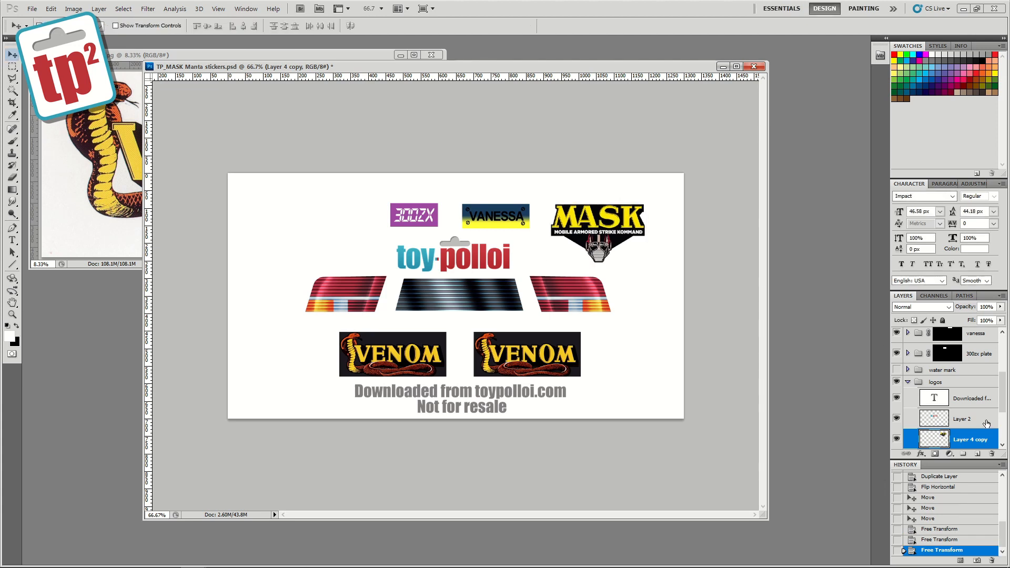
# - Duplicate the resized MASK logo layer and delete the hidden Layer 4
pyautogui.hotkey('alt', '[')
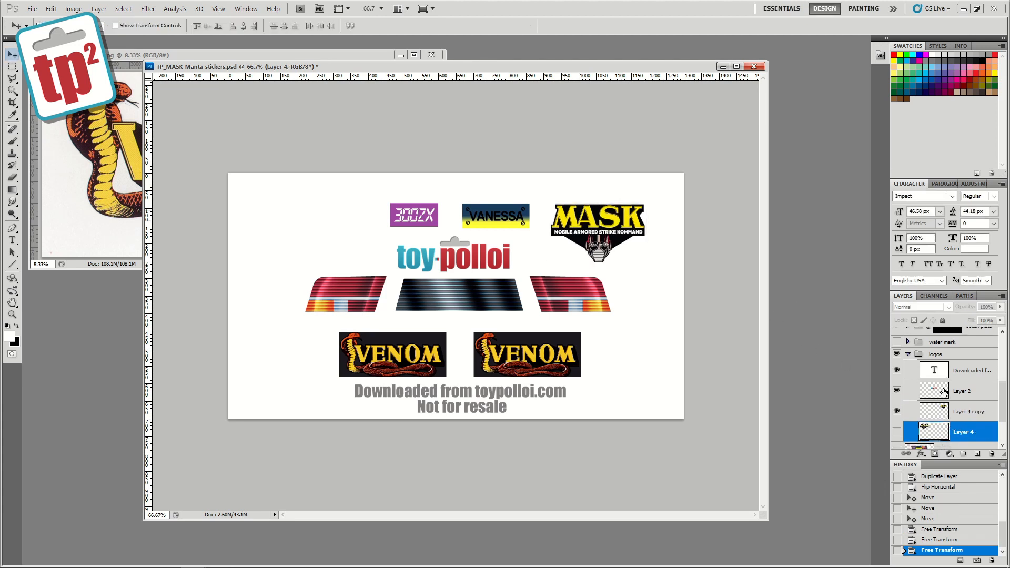
pyautogui.rightClick(960, 413)
pyautogui.click(925, 213)
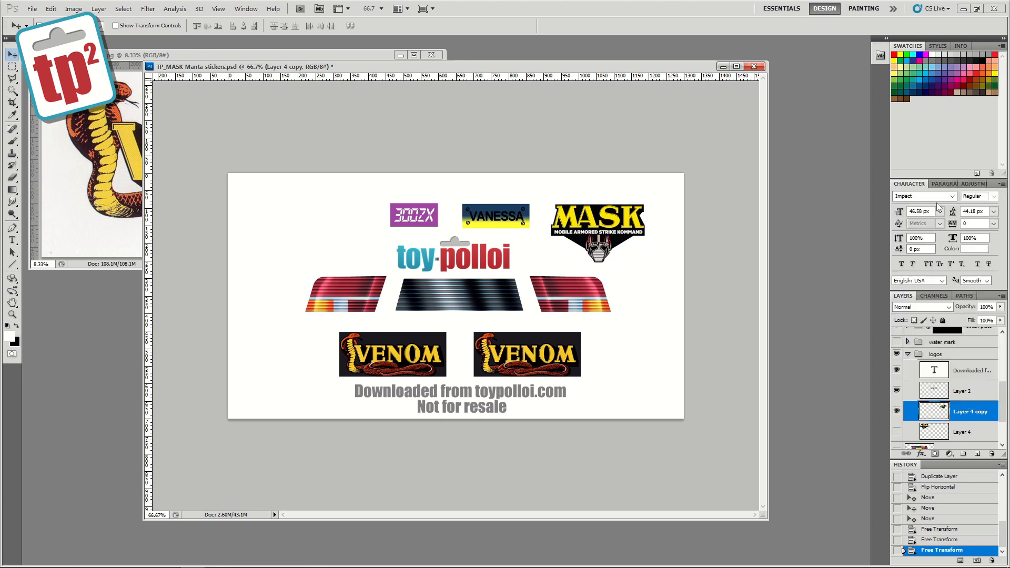
pyautogui.click(596, 172)
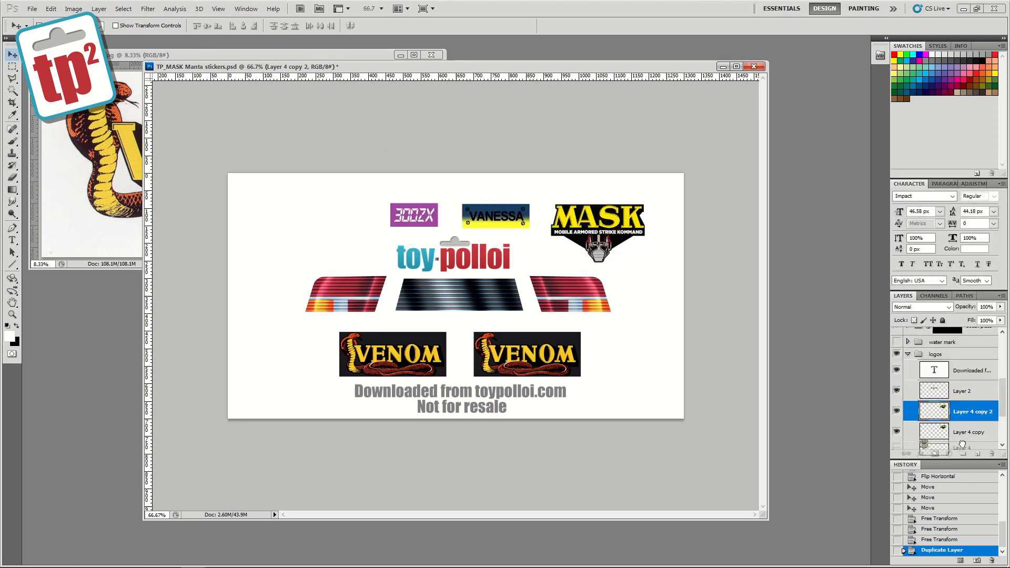
pyautogui.moveTo(990, 454); pyautogui.dragTo(991, 453)
# - Place the duplicated MASK logo left of the 300ZX plate, level with the other one, and collapse the logos group
pyautogui.moveTo(657, 251); pyautogui.dragTo(348, 239)
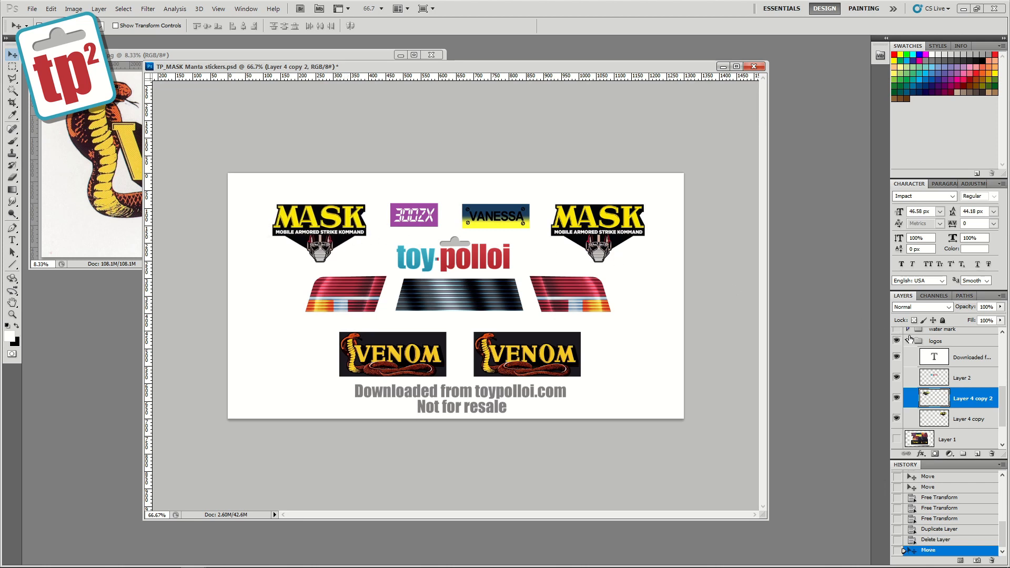
pyautogui.click(908, 340)
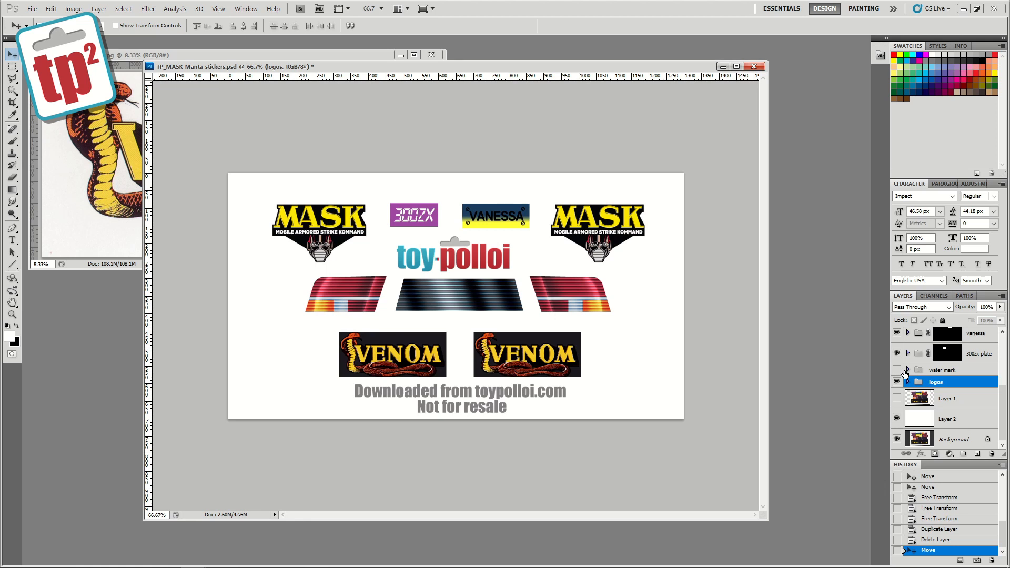
# - Move the logos group above the water mark group and shift all sticker and logo groups slightly up and left on the page
pyautogui.moveTo(989, 381); pyautogui.dragTo(988, 368)
pyautogui.scroll(3, 1004, 388)
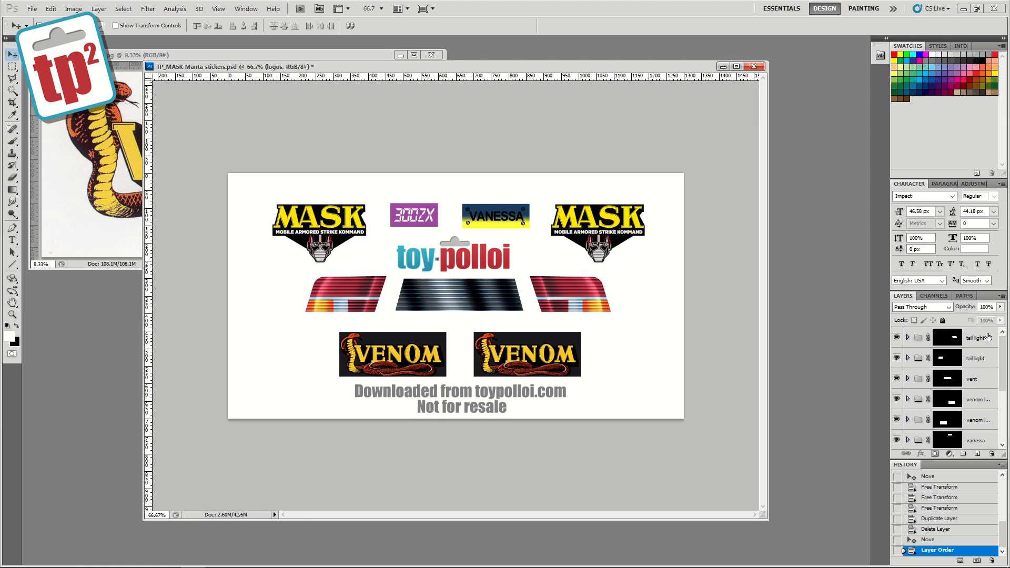
pyautogui.keyDown('shift'); pyautogui.click(987, 337); pyautogui.keyUp('shift')
pyautogui.moveTo(526, 285); pyautogui.dragTo(523, 274)
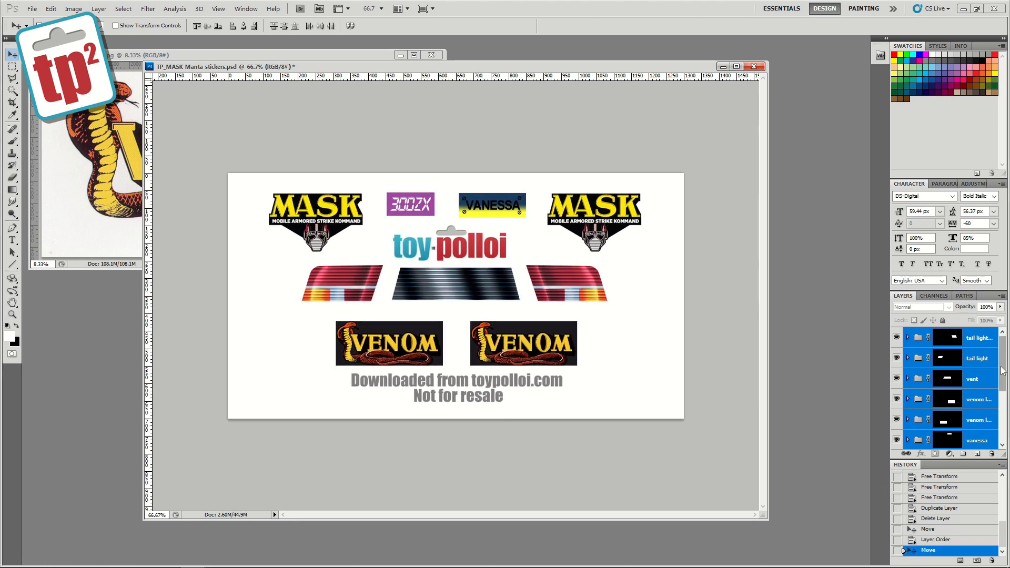
# - Show the water mark group behind the stickers and save the document
pyautogui.scroll(-3, 946, 389)
pyautogui.click(896, 382)
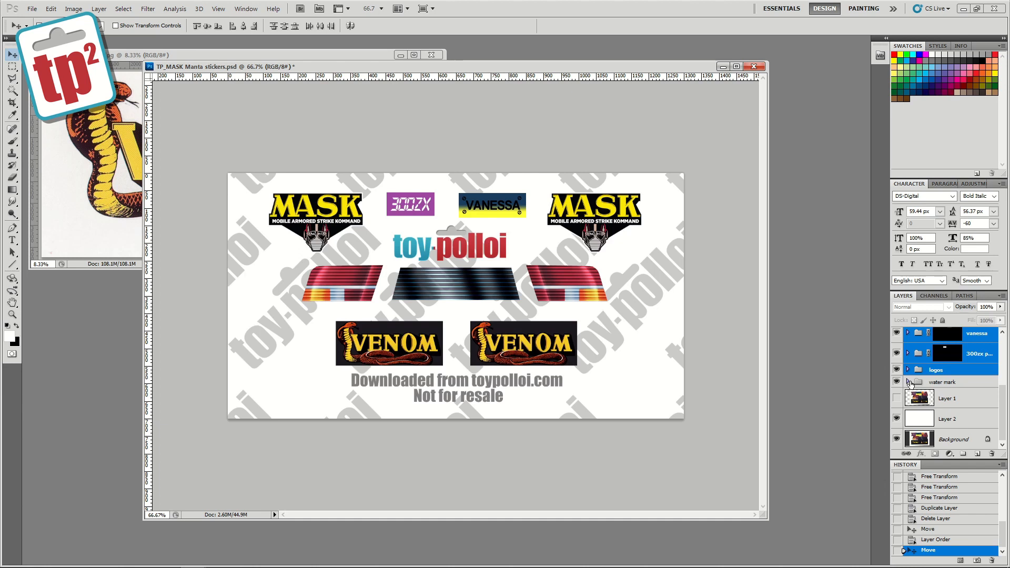
pyautogui.scroll(5, 925, 384)
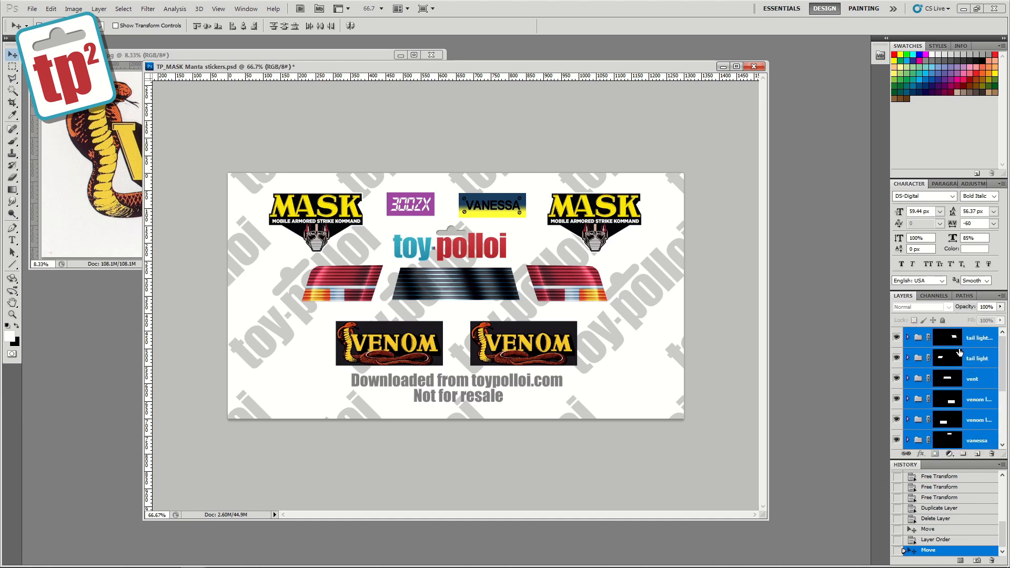
pyautogui.click(32, 9)
pyautogui.click(58, 163)
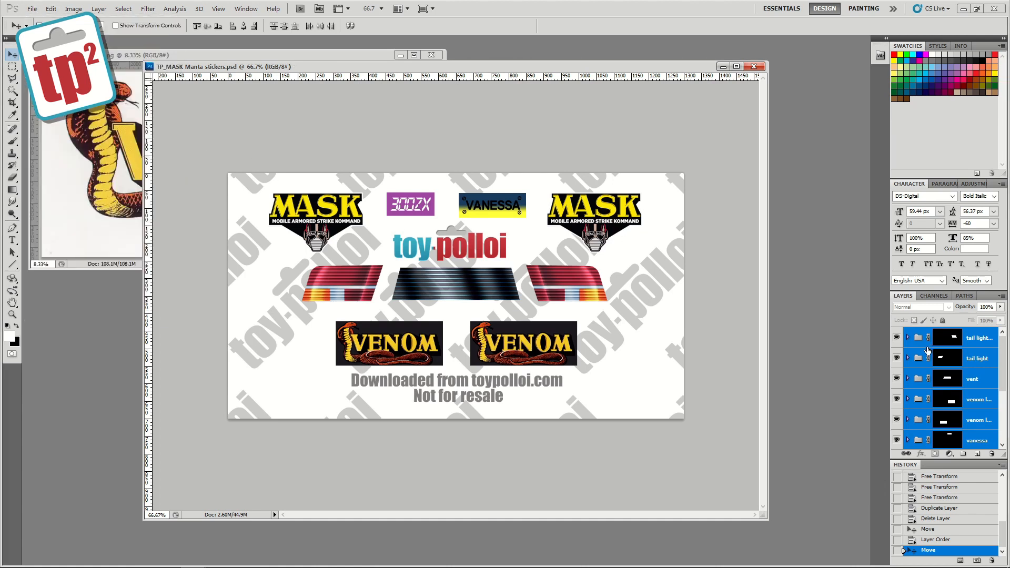
# - Merge the sticker groups from tail light copy down to 300zx plate and copy the whole canvas of the merged layer
pyautogui.click(977, 342)
pyautogui.moveTo(1002, 350); pyautogui.dragTo(1002, 374)
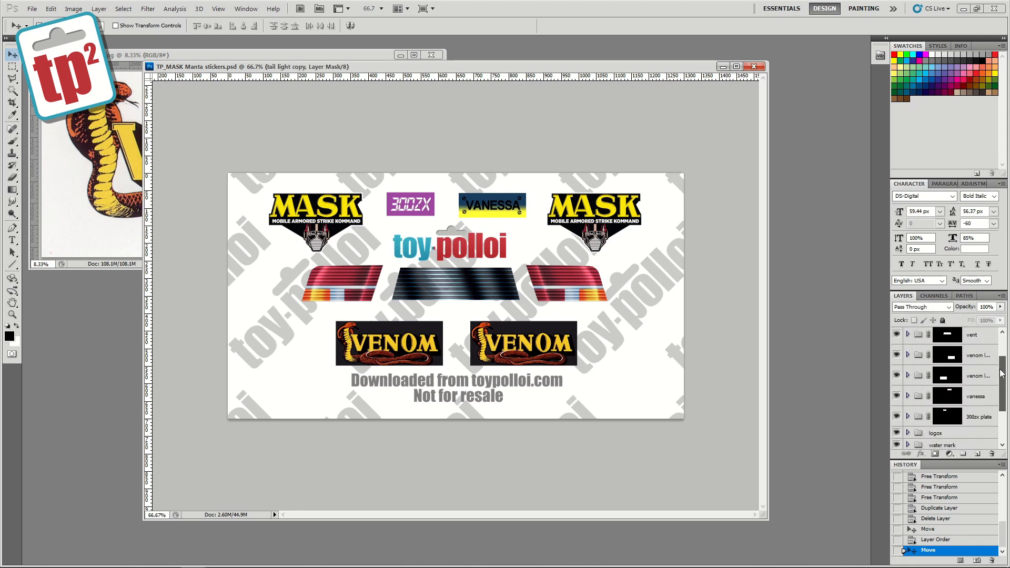
pyautogui.keyDown('shift'); pyautogui.click(974, 417); pyautogui.keyUp('shift')
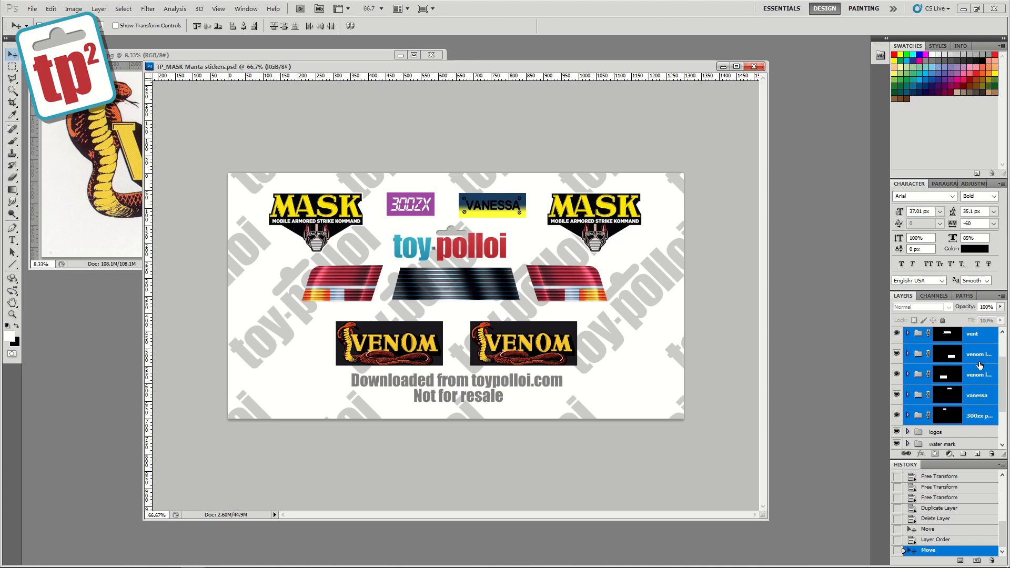
pyautogui.hotkey('ctrl', 'e')
pyautogui.hotkey('ctrl', 'a')
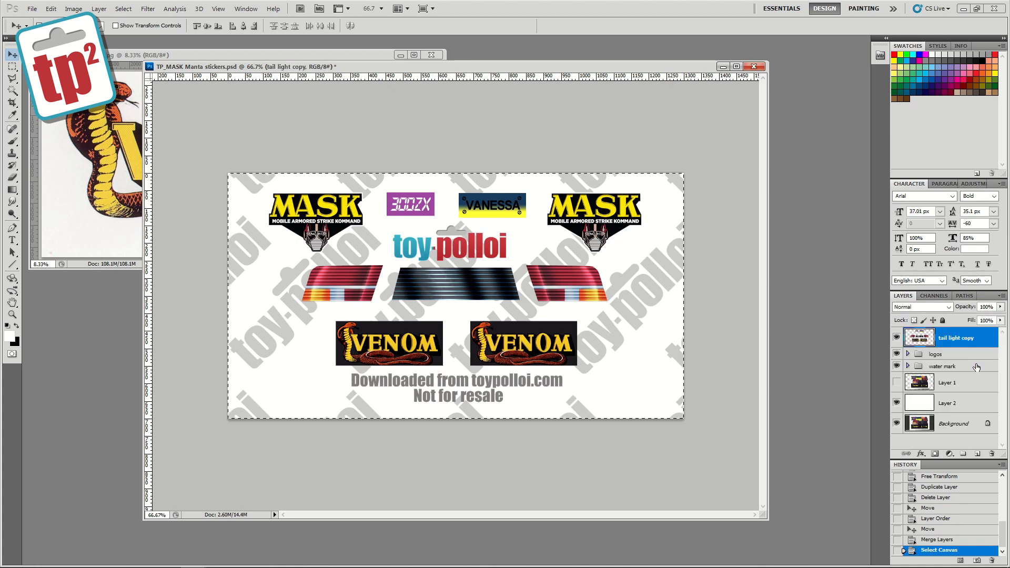
# - Revert to the state before the merge and paste the copied stickers as a new top layer
pyautogui.click(941, 538)
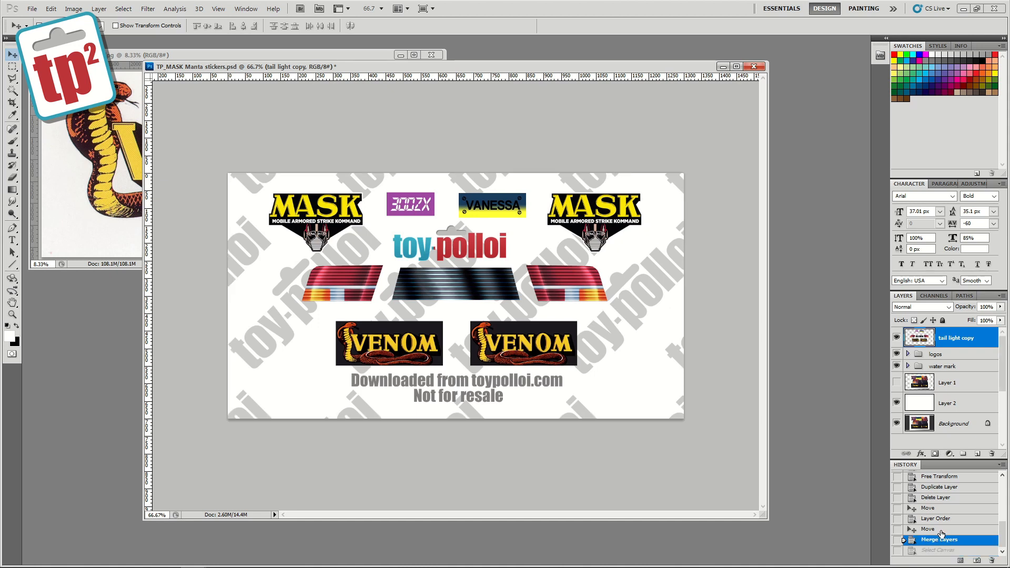
pyautogui.click(941, 528)
pyautogui.hotkey('ctrl', 'v')
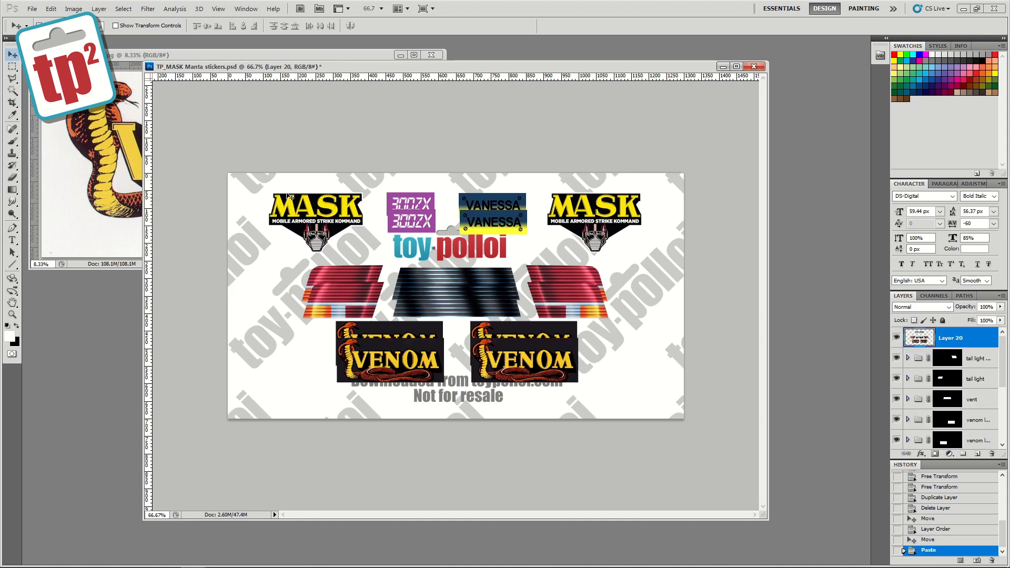
# - Align the pasted sticker layer exactly over the original stickers, nudging it into place
pyautogui.moveTo(418, 321); pyautogui.dragTo(417, 304)
pyautogui.press('z')
pyautogui.click(443, 218)
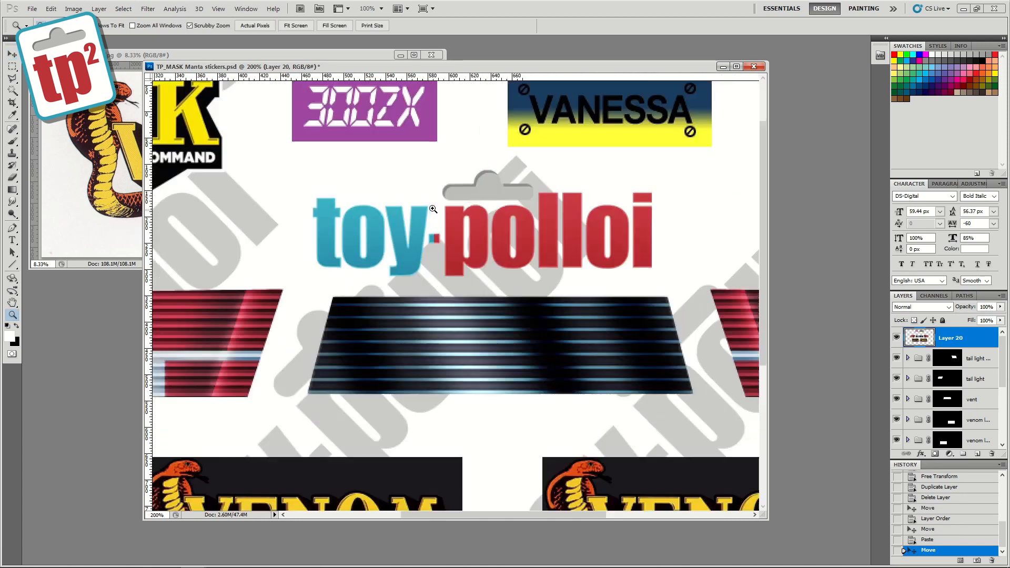
pyautogui.click(443, 219)
pyautogui.click(11, 54)
pyautogui.press('Right')
pyautogui.press('Down')
pyautogui.press('Right')
pyautogui.press('Up')
pyautogui.press('z')
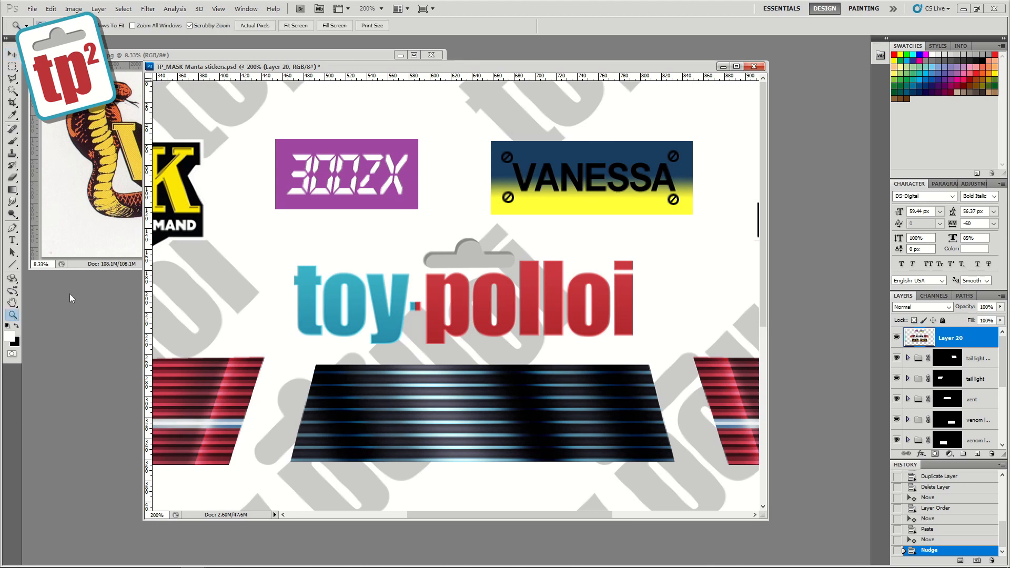
pyautogui.keyDown('alt'); pyautogui.click(280, 254); pyautogui.keyUp('alt')
pyautogui.keyDown('alt'); pyautogui.click(283, 243); pyautogui.keyUp('alt')
pyautogui.click(297, 154)
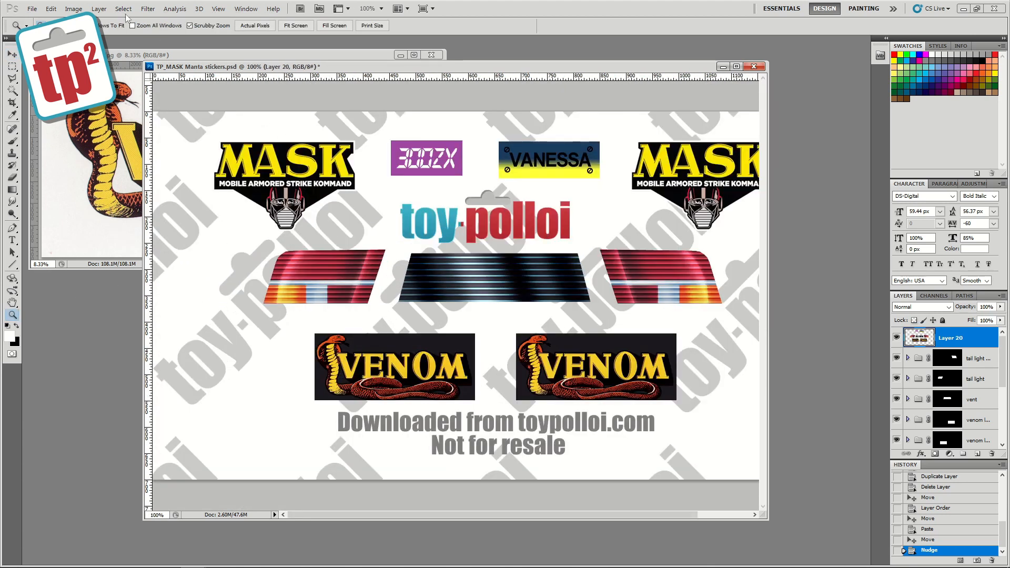
# - Add an outside stroke of 10 px in light grey c0c2c2 to the flattened sticker layer
pyautogui.click(99, 8)
pyautogui.moveTo(131, 64)
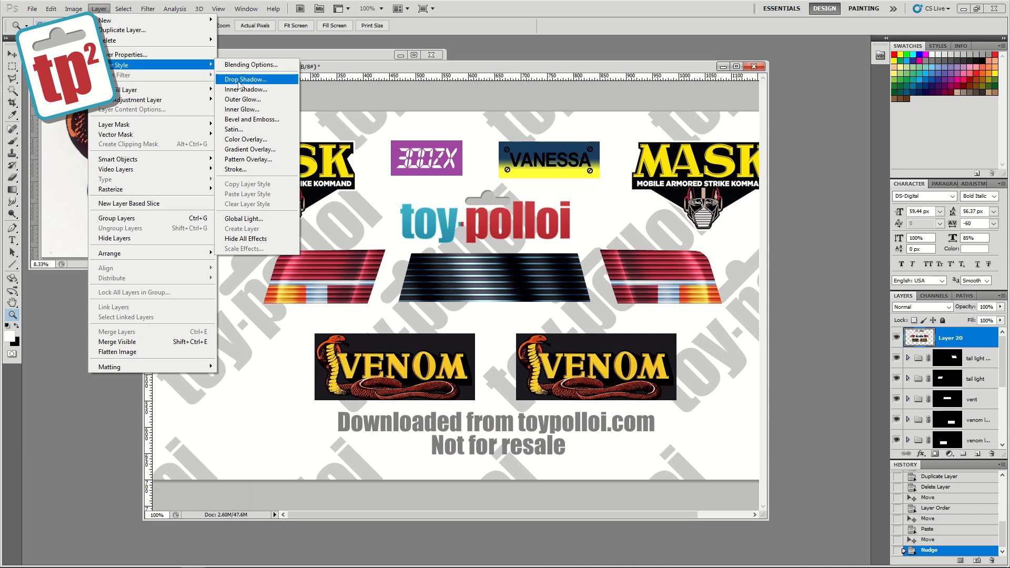
pyautogui.click(238, 170)
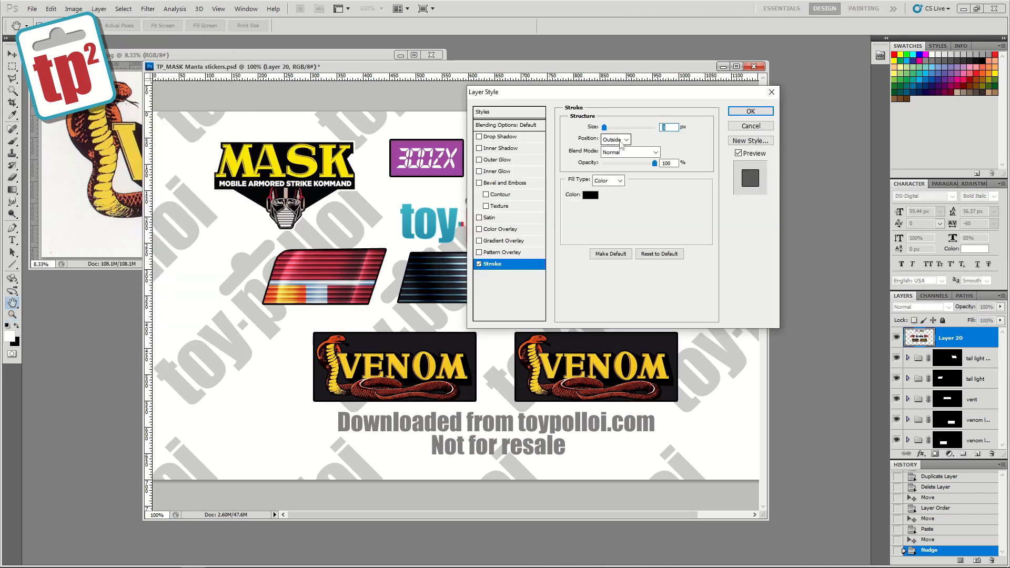
pyautogui.click(589, 196)
pyautogui.moveTo(693, 437)
pyautogui.mouseDown()
pyautogui.moveTo(682, 437)
pyautogui.moveTo(682, 412)
pyautogui.mouseUp()
pyautogui.press('Return')
pyautogui.moveTo(605, 129); pyautogui.dragTo(608, 129)
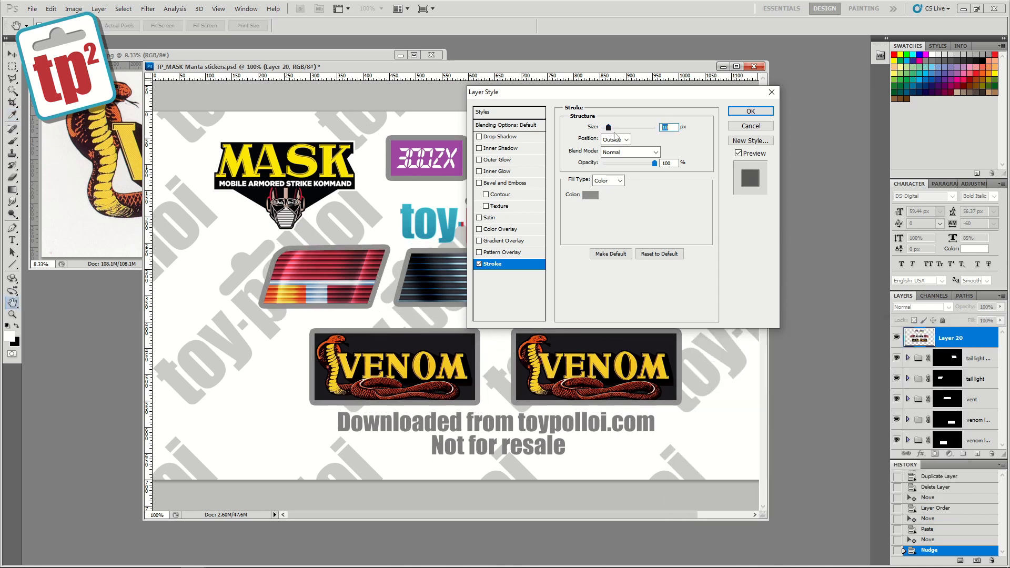
pyautogui.click(591, 195)
pyautogui.moveTo(686, 410); pyautogui.dragTo(682, 385)
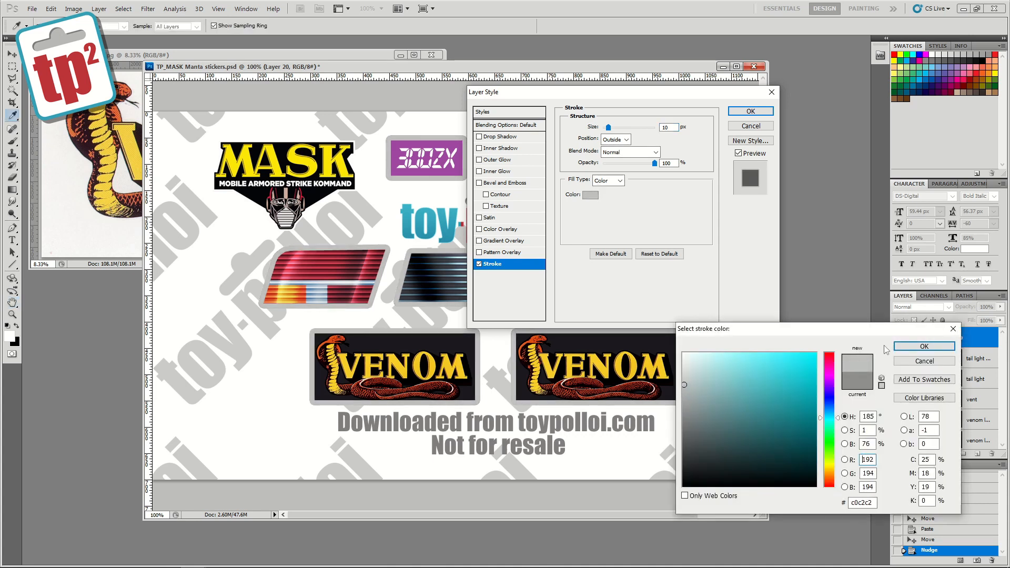
pyautogui.click(924, 346)
pyautogui.click(751, 111)
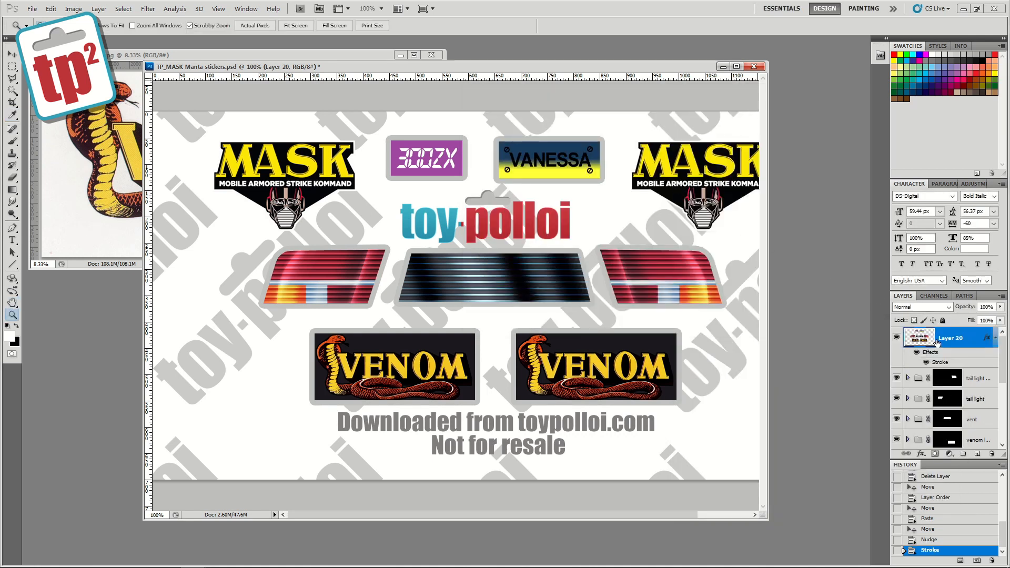
# - Paste another copy of the stickers as a new layer and apply Color Halftone with screen angles 108, 162, 90 and 45
pyautogui.hotkey('ctrl', 'a')
pyautogui.hotkey('ctrl', 'v')
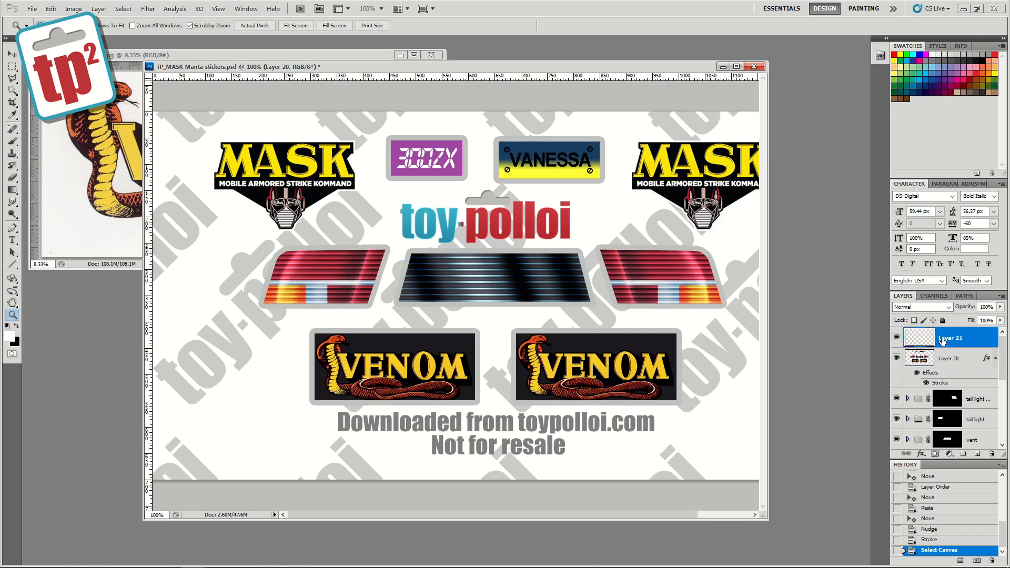
pyautogui.click(398, 377)
pyautogui.click(148, 9)
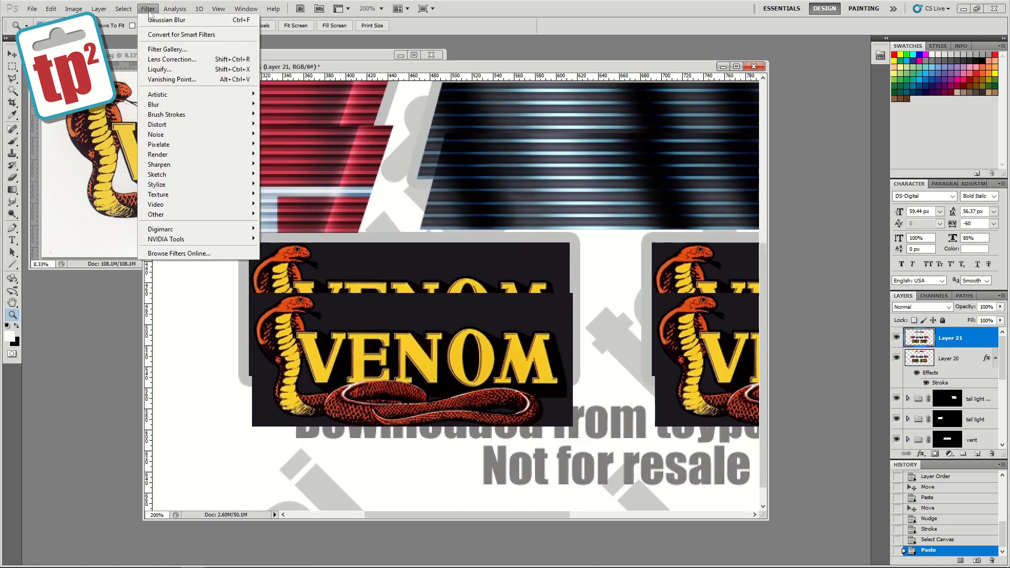
pyautogui.moveTo(174, 145)
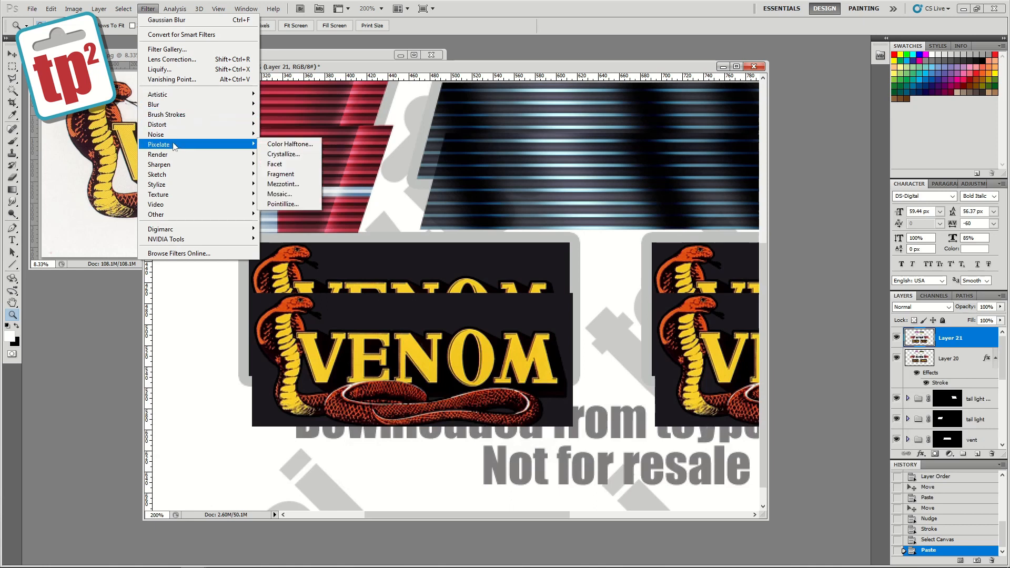
pyautogui.click(277, 143)
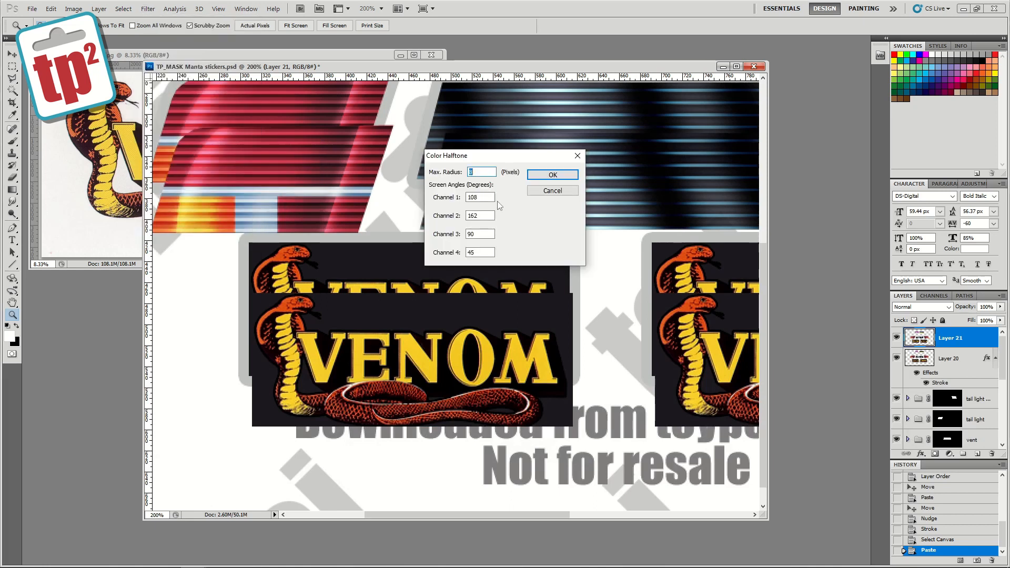
pyautogui.click(553, 175)
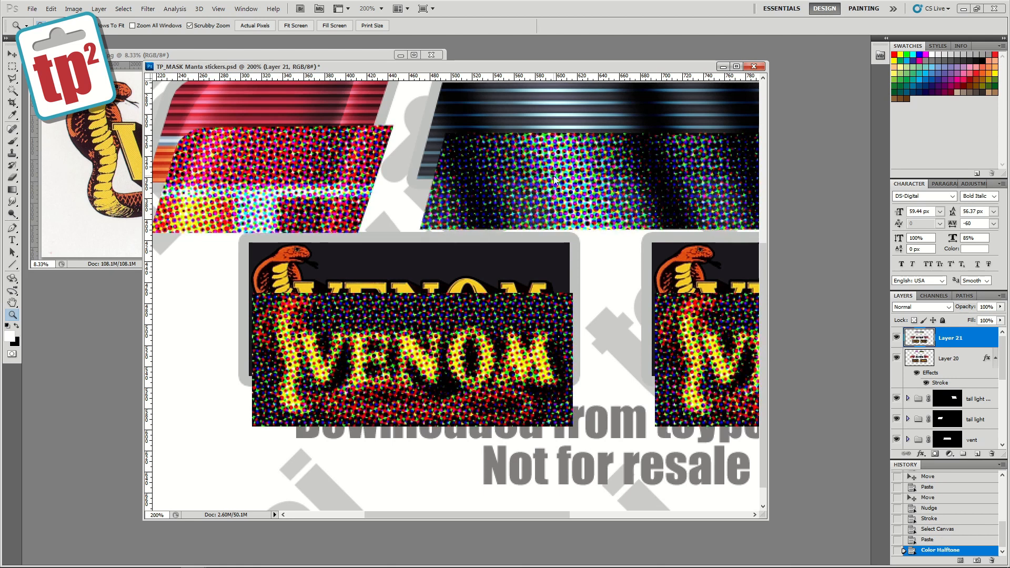
pyautogui.click(999, 307)
pyautogui.moveTo(1001, 318); pyautogui.dragTo(981, 320)
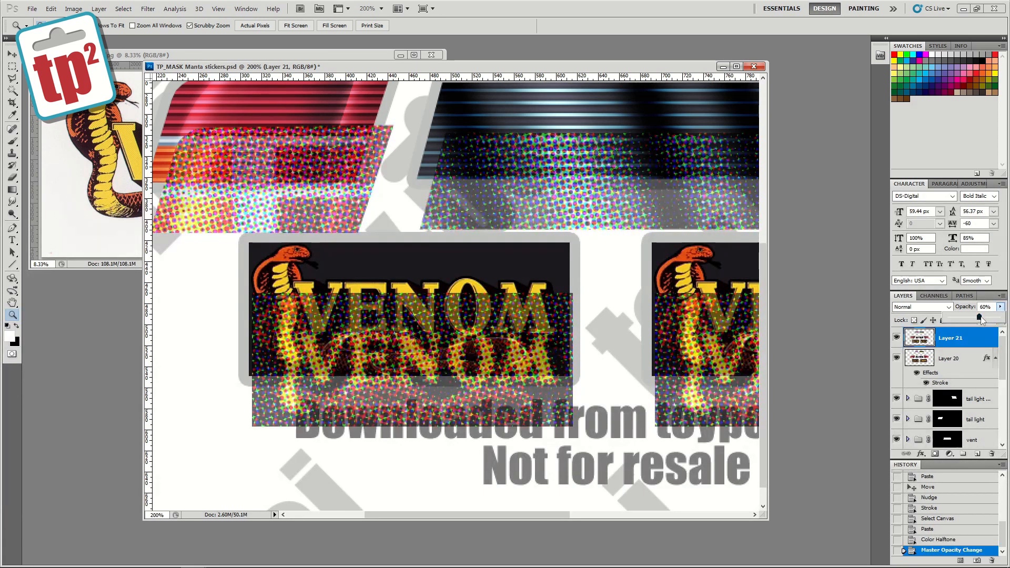
pyautogui.hotkey('ctrl', 'z')
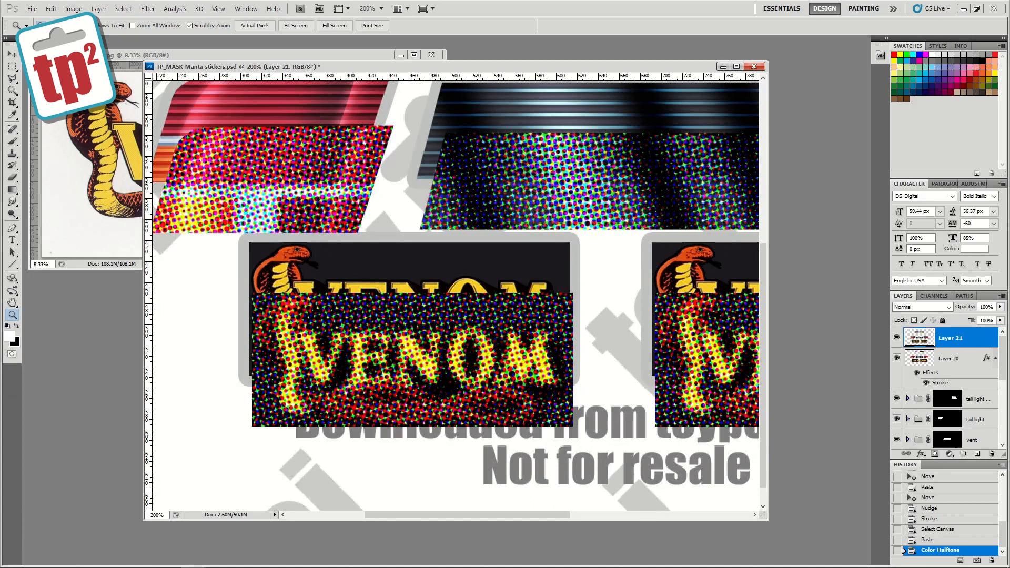
# - Align the halftone layer over the stroked stickers, set its opacity to 8%, and enlarge the document window to show the whole sheet
pyautogui.press('v')
pyautogui.moveTo(363, 305); pyautogui.dragTo(364, 268)
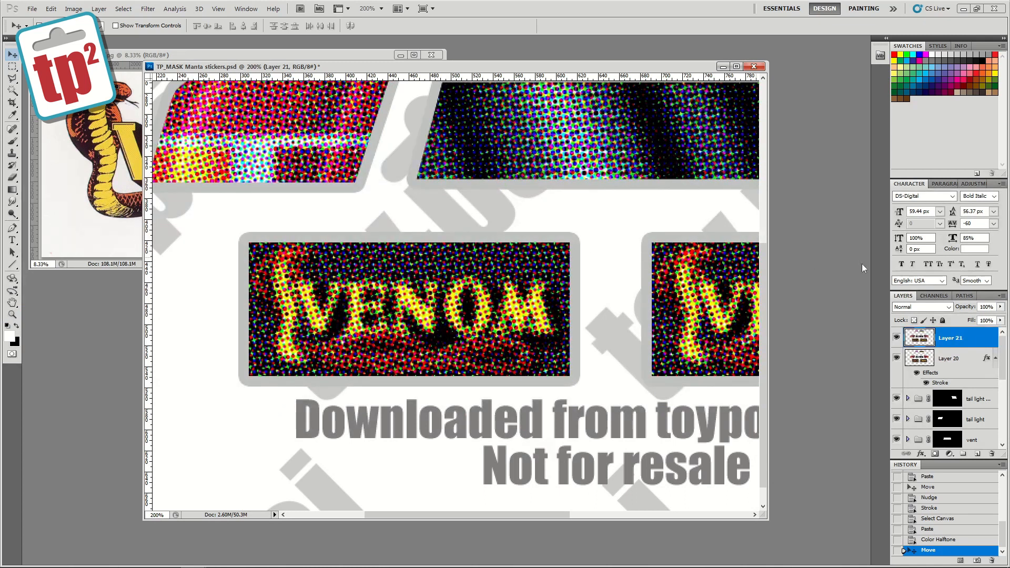
pyautogui.moveTo(1000, 307); pyautogui.dragTo(952, 317)
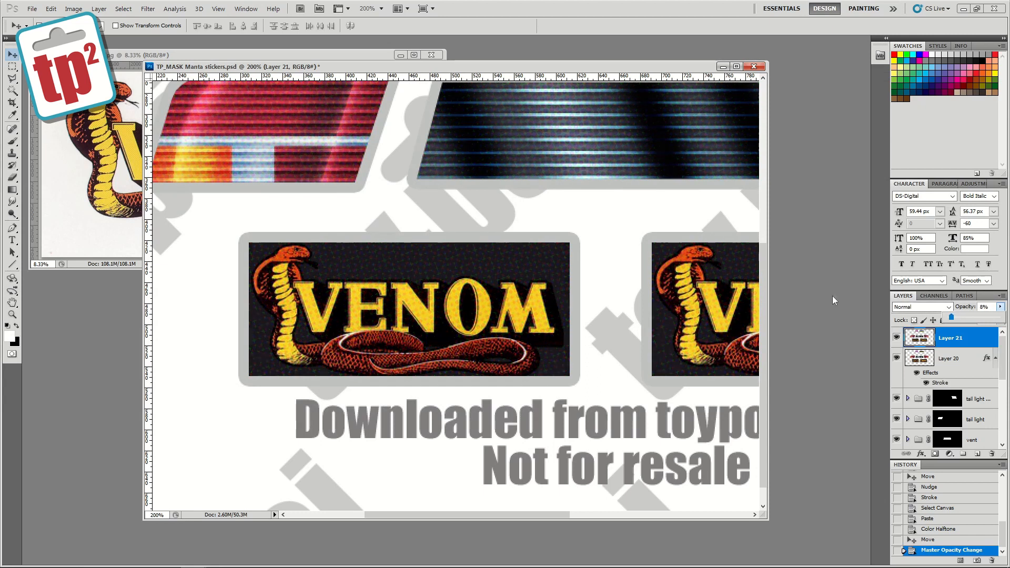
pyautogui.click(12, 314)
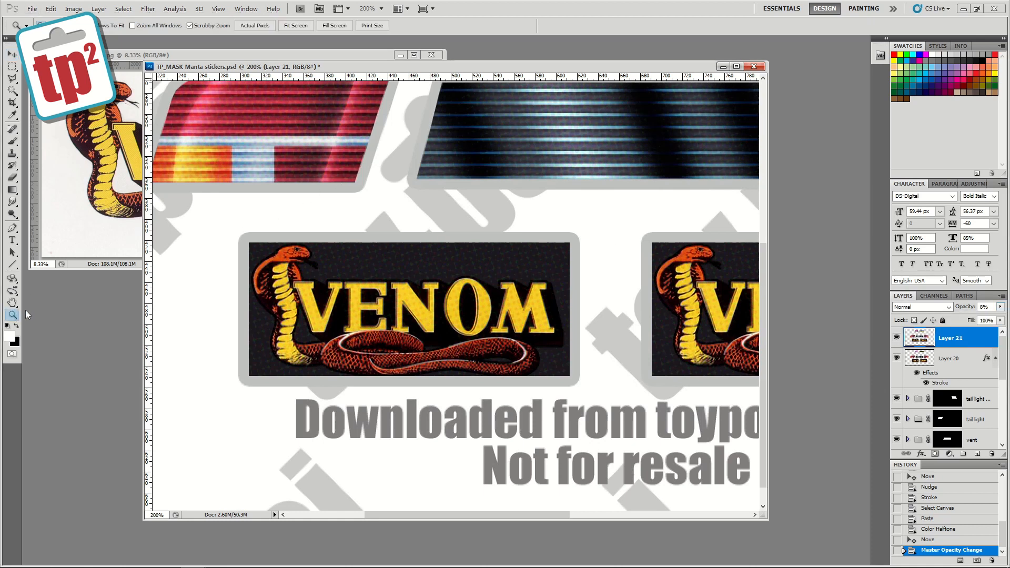
pyautogui.keyDown('alt'); pyautogui.click(461, 252); pyautogui.keyUp('alt')
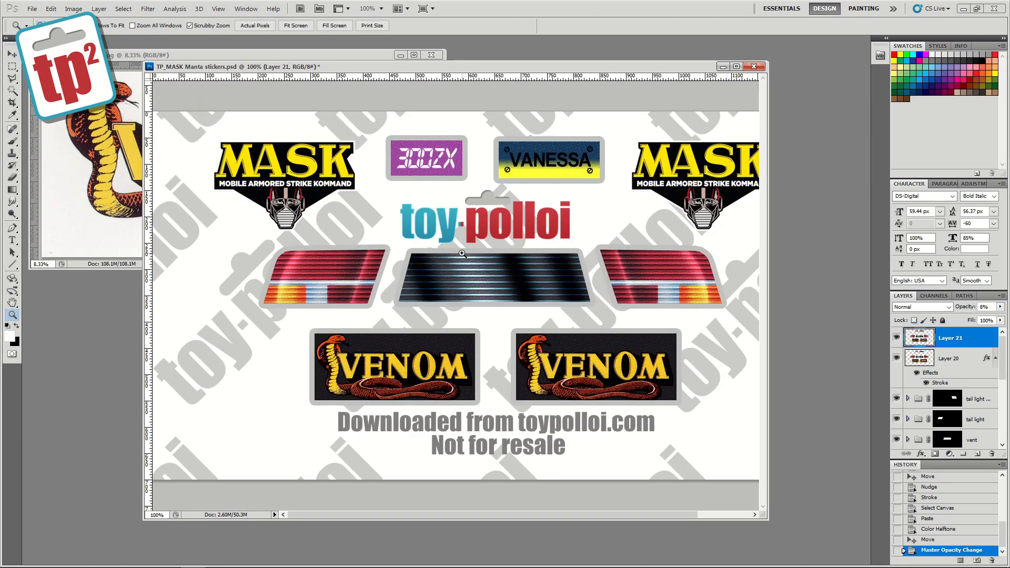
pyautogui.moveTo(772, 518); pyautogui.dragTo(850, 516)
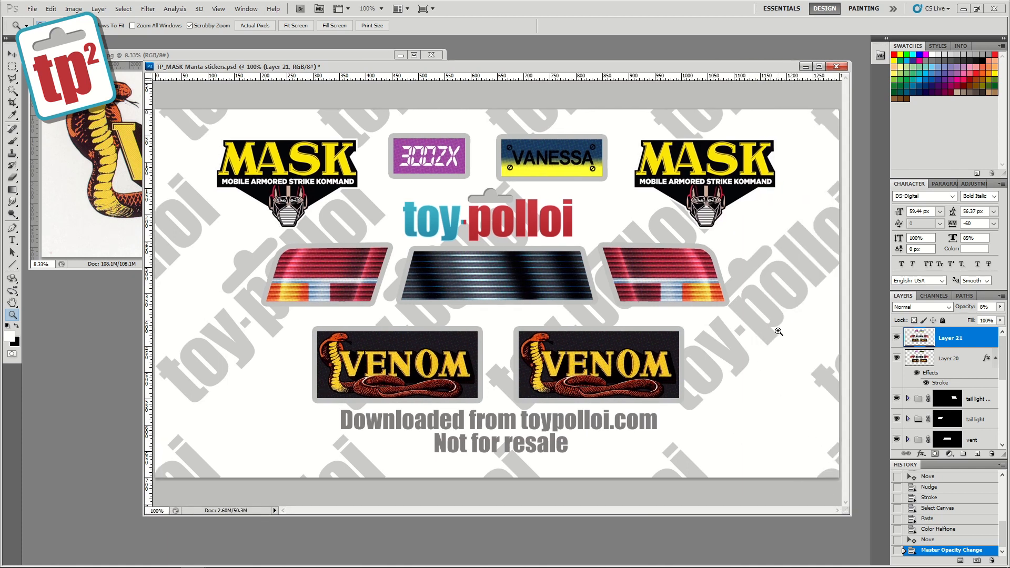